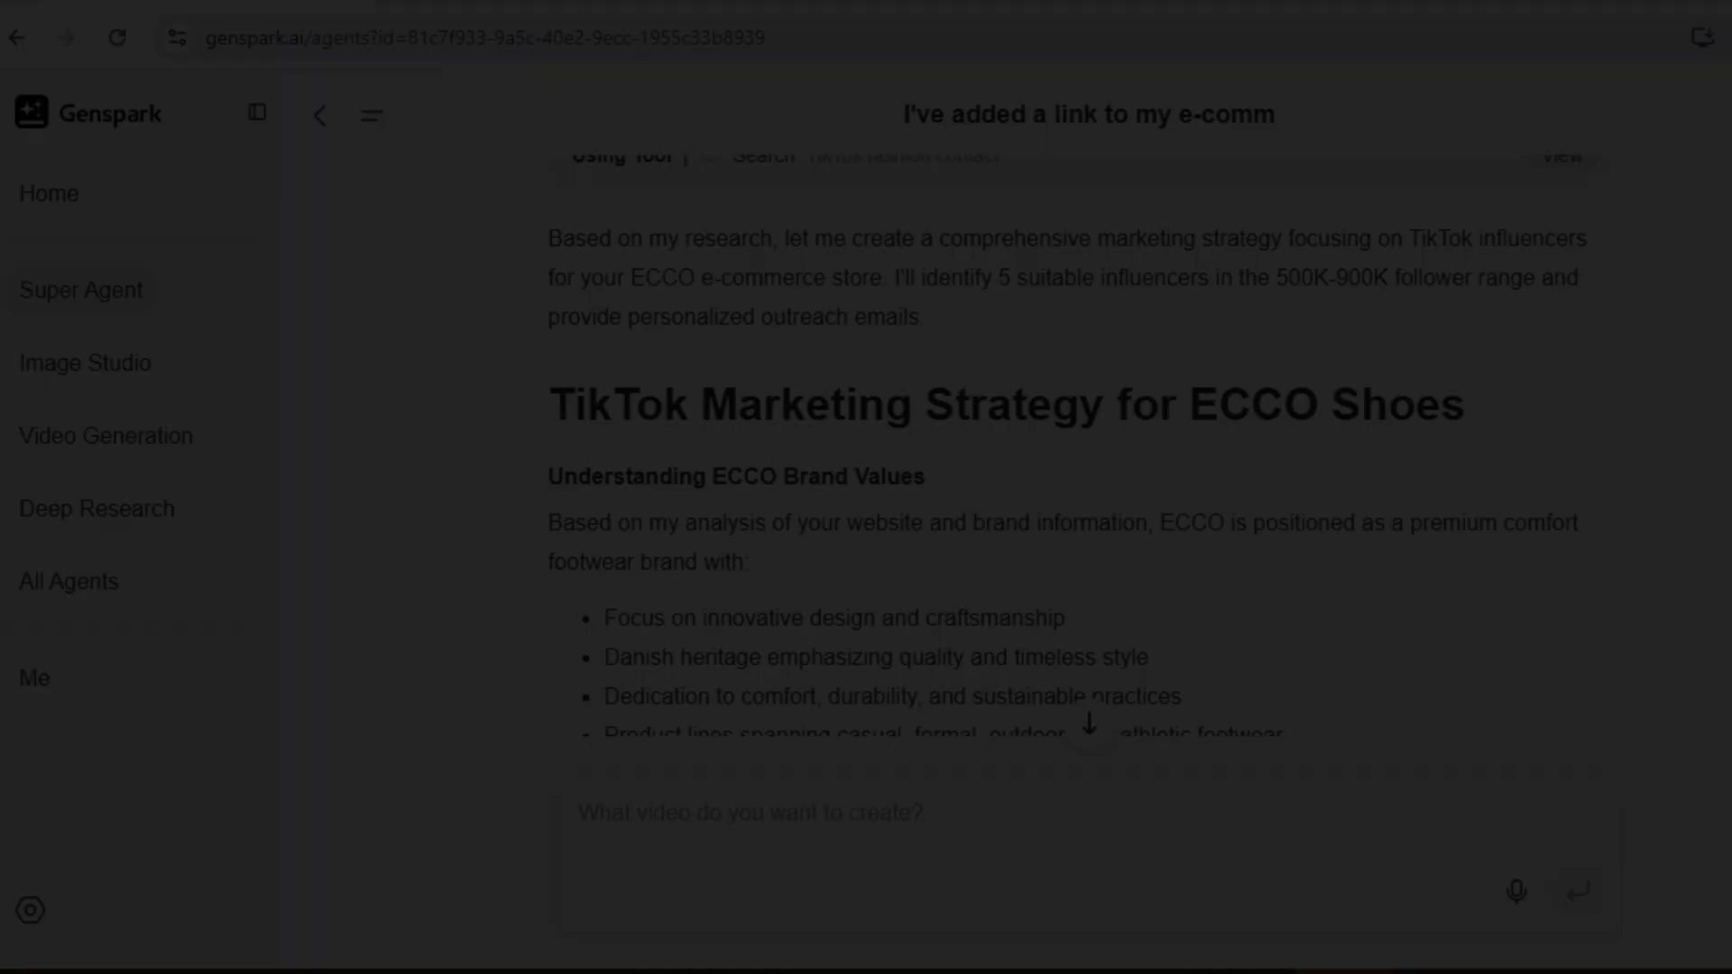
Step: Write the Call For Me request asking Rich Rollin barbeque steak house, Las Vegas, if open at 13:00
scroll(1073, 442, down, 10)
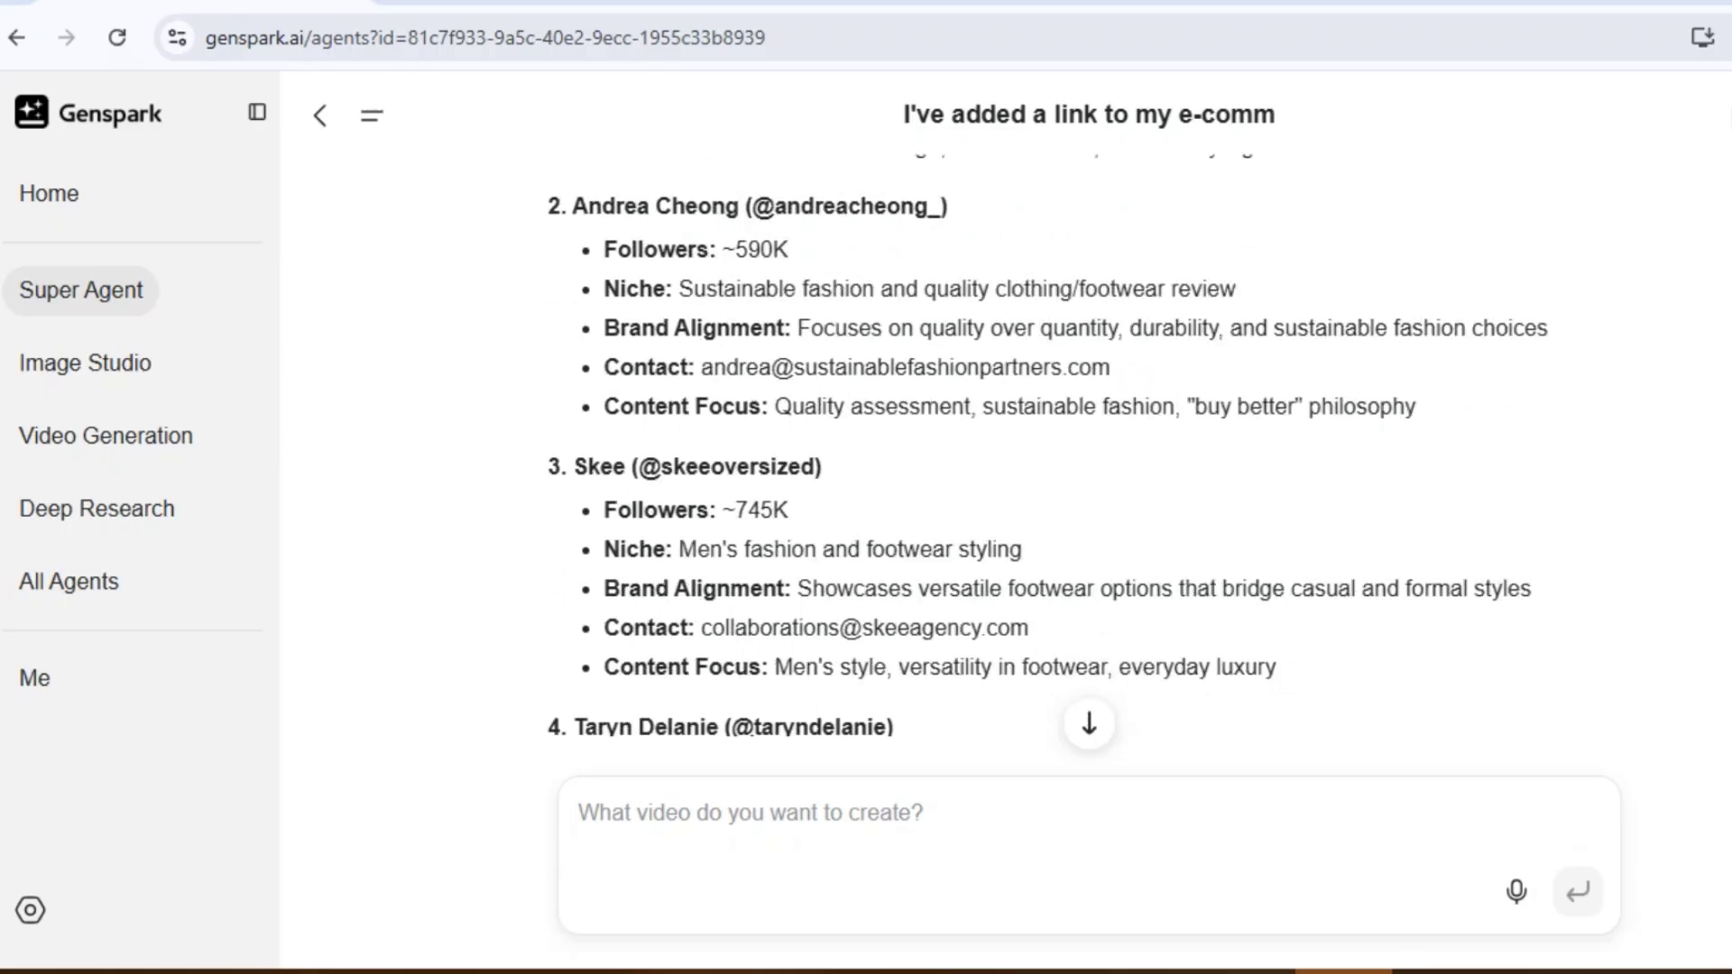
scroll(1047, 451, down, 20)
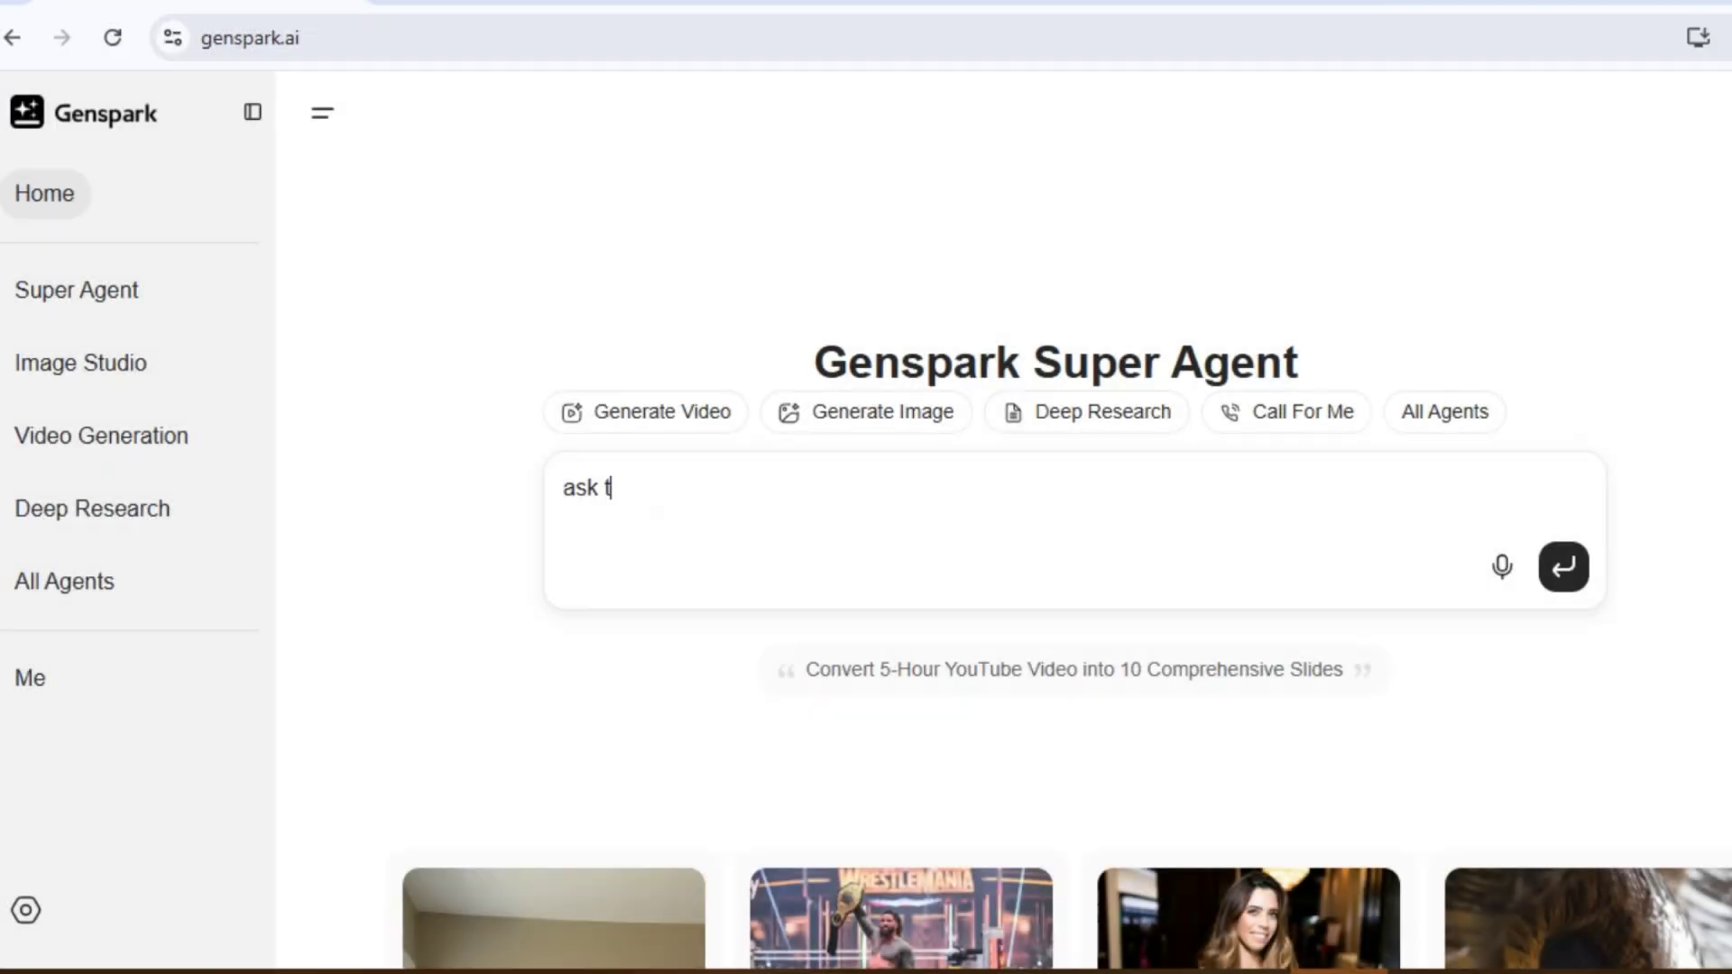
text(he Rich Rollin barbequo)
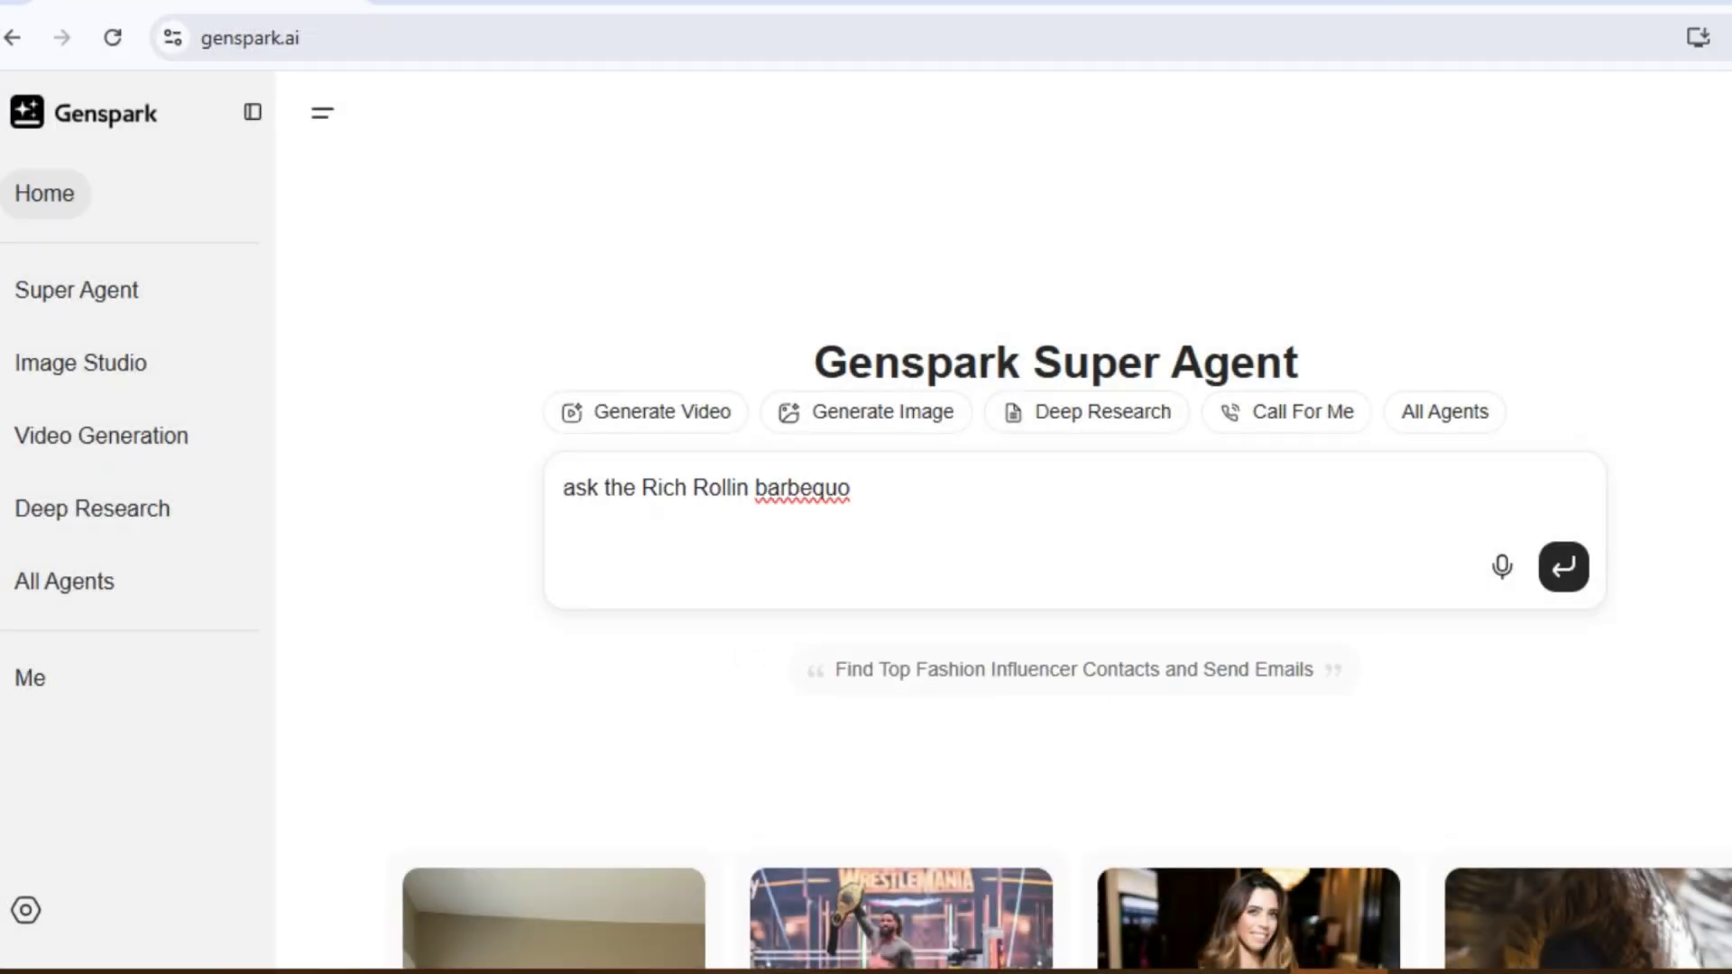
text( steak house in las Vegas to ch)
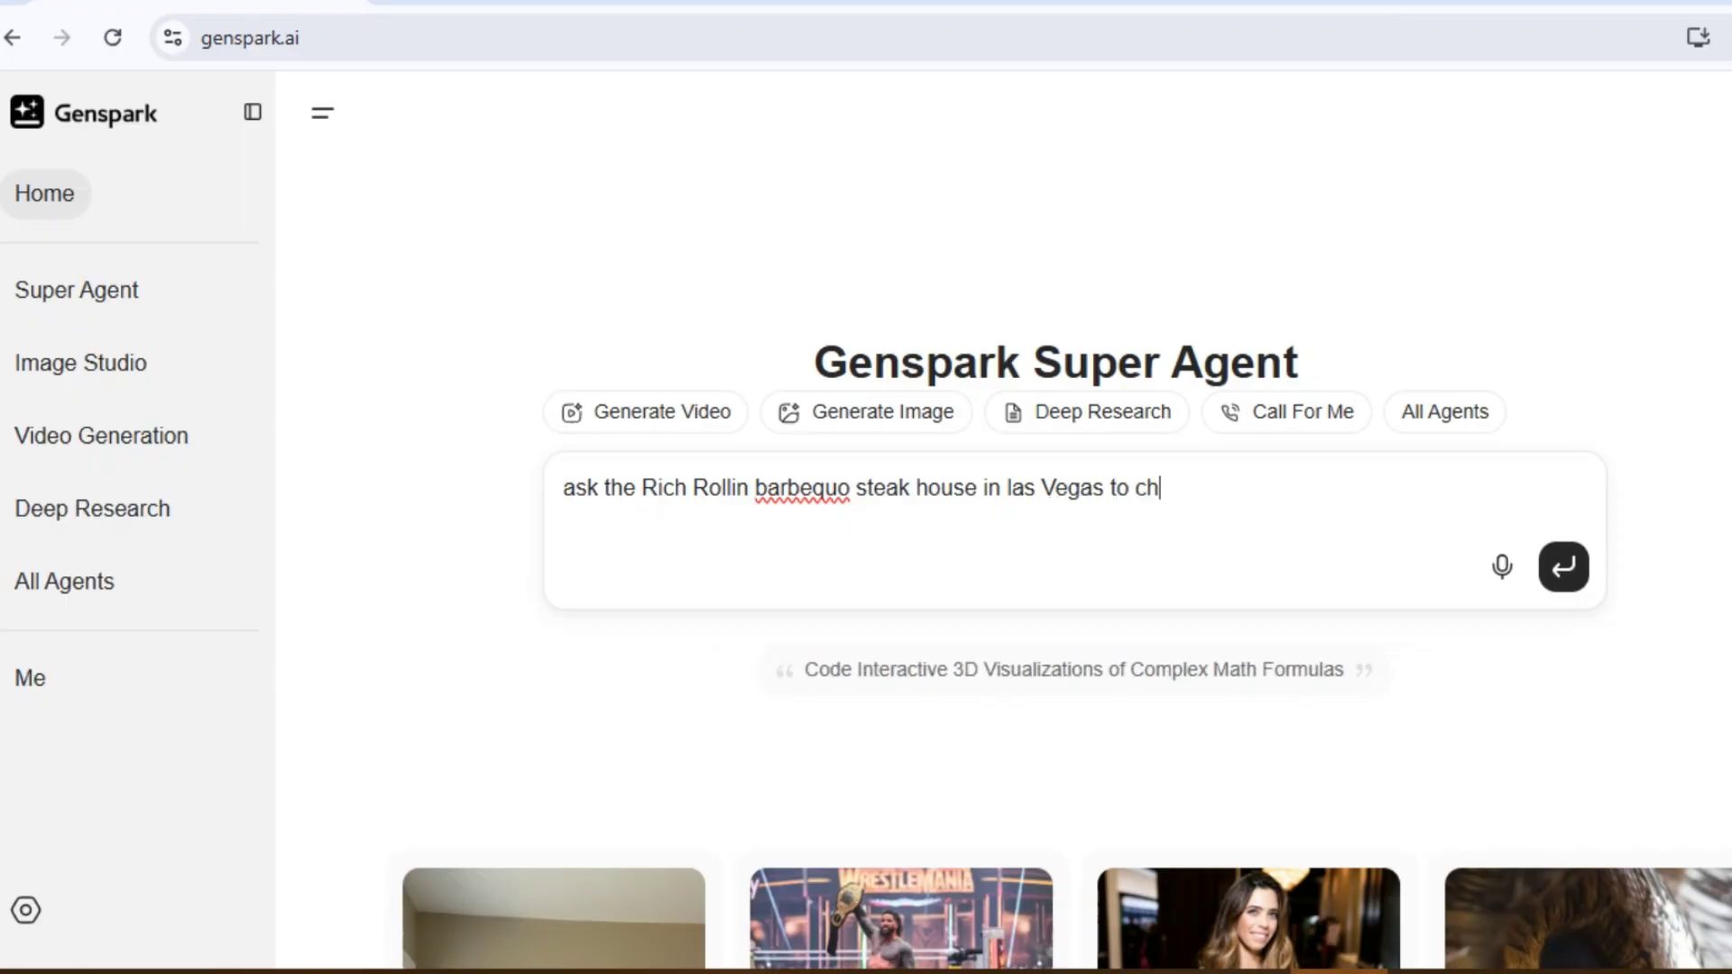
text(eck out if they are open at 13:00)
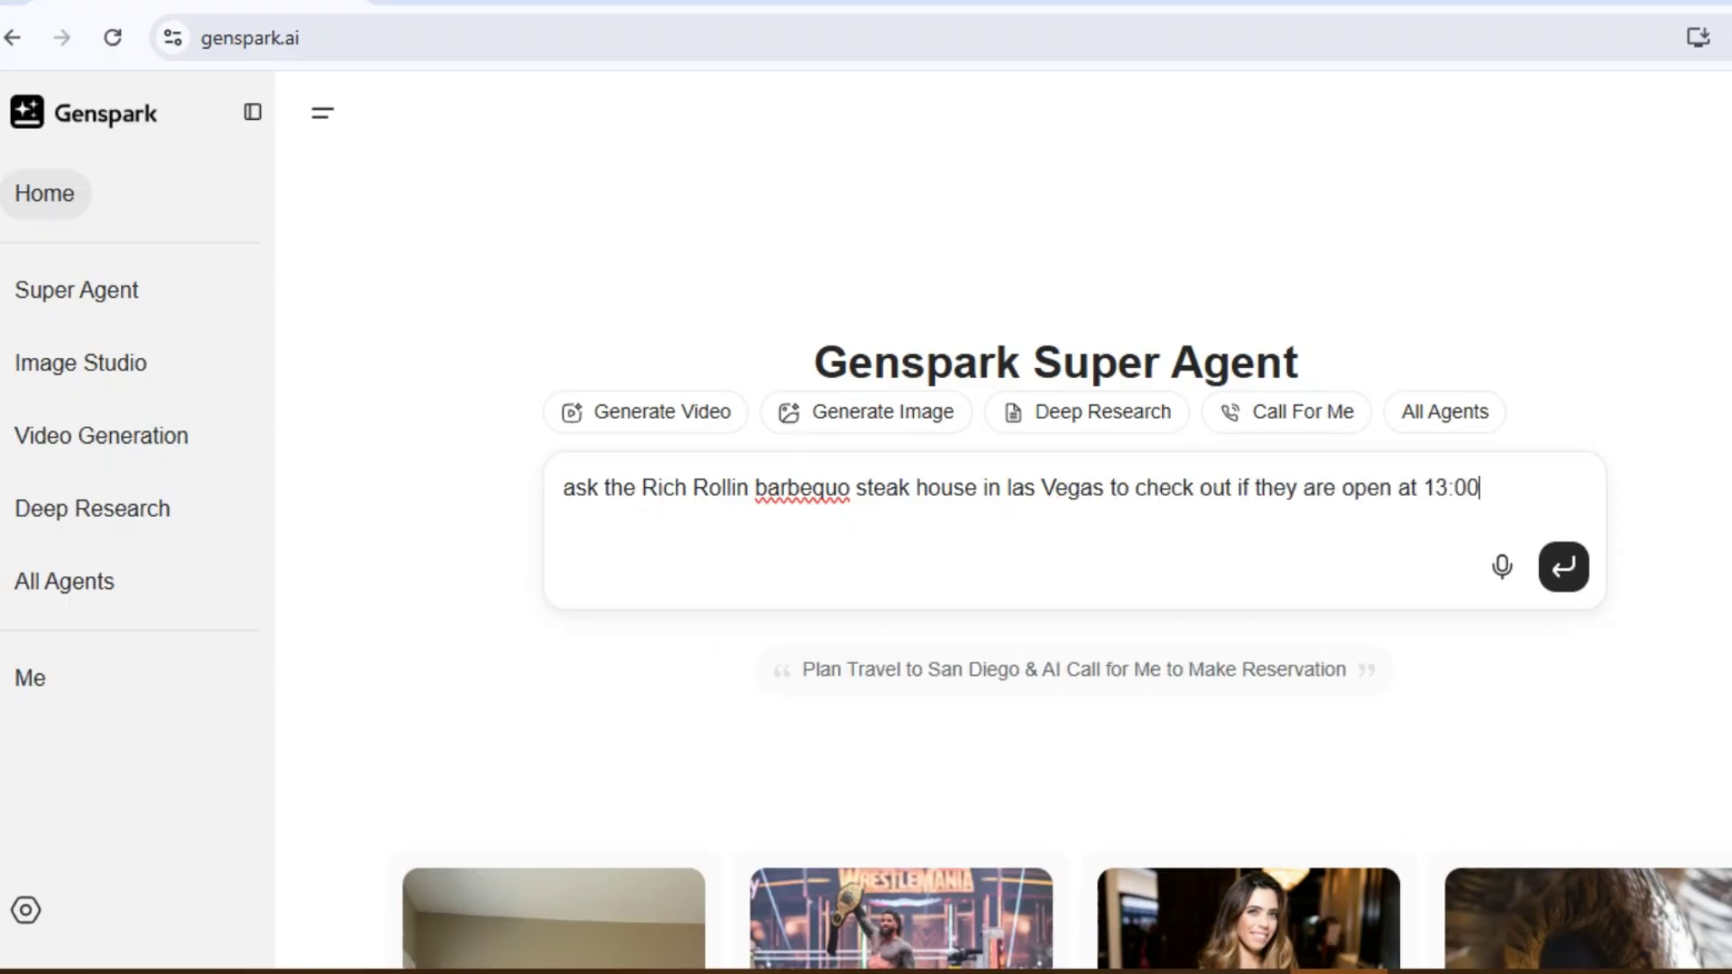
text( next monday)
right_click(803, 488)
click(871, 301)
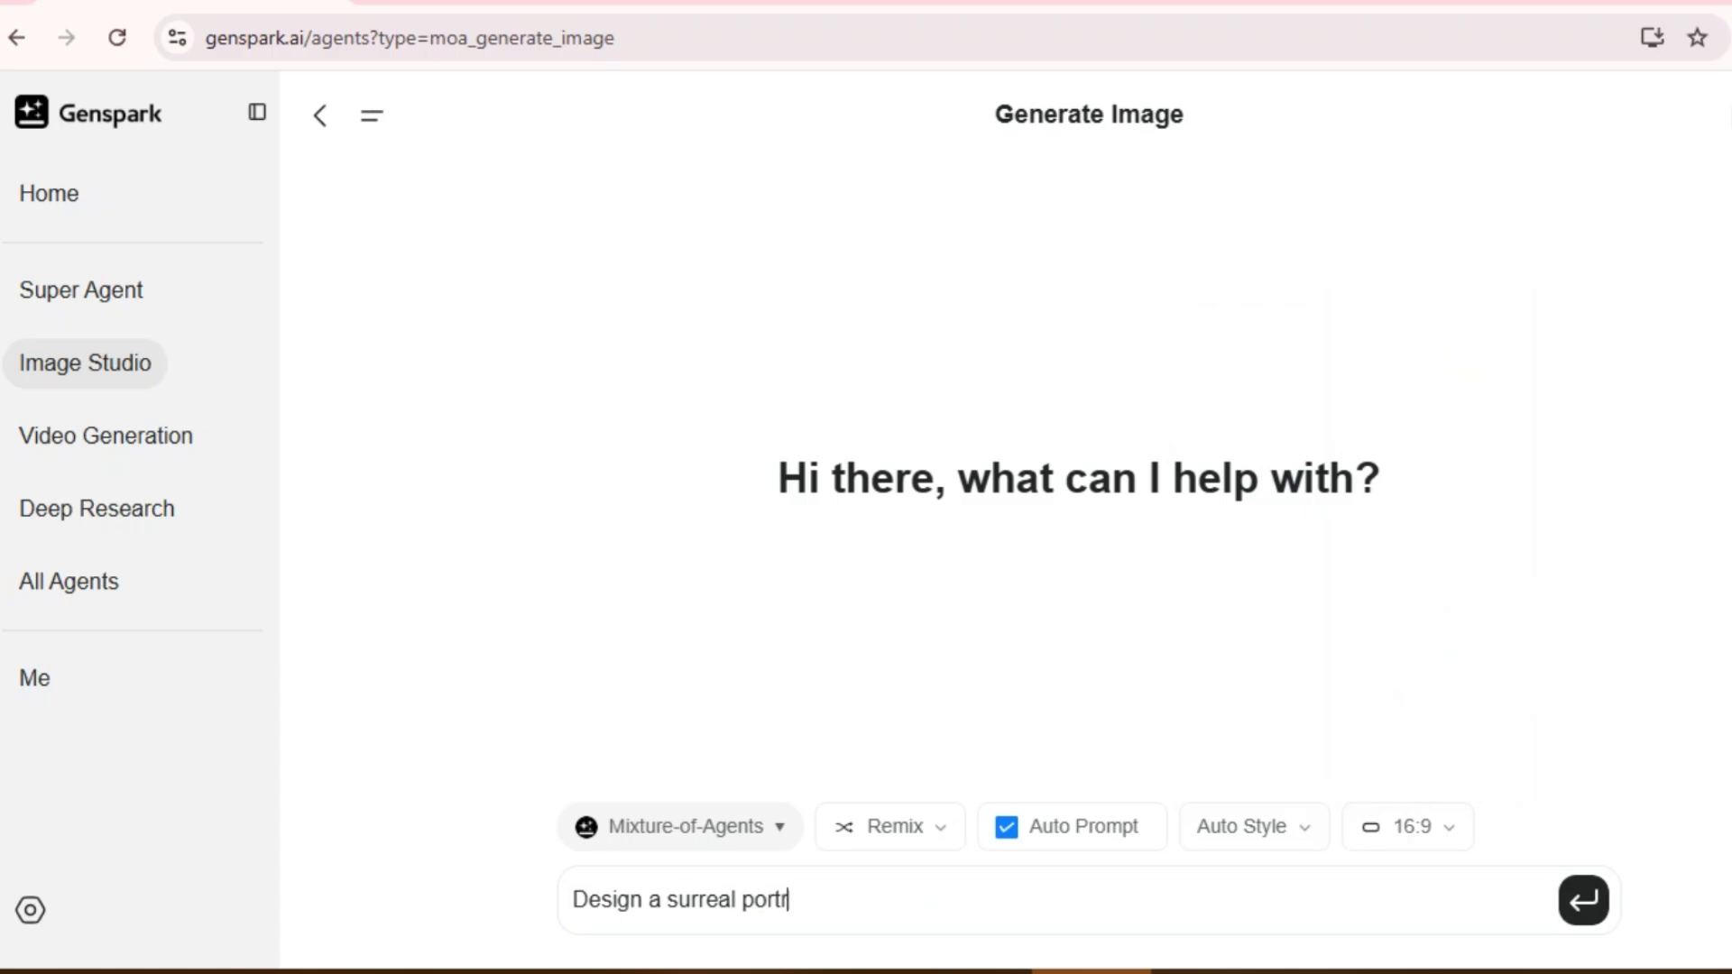
Step: Enter the chess-grandmaster portrait and homemade pizza video prompts, then begin the business plan prompt
text(ait of a chess g)
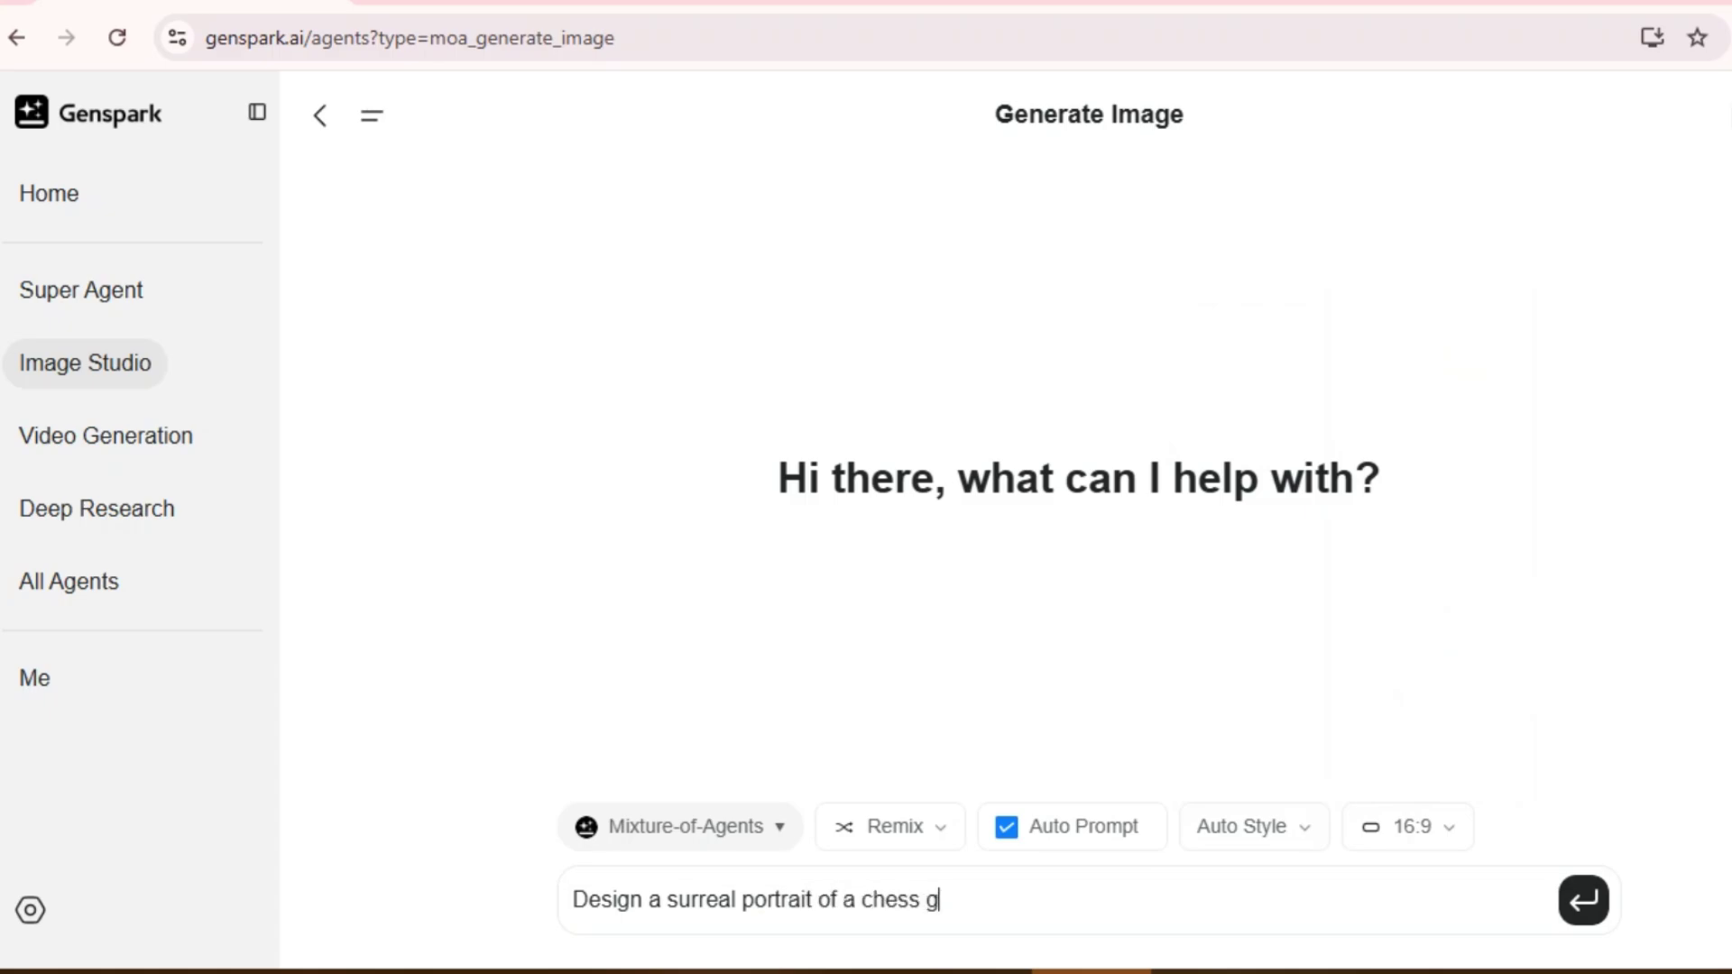
text(randmaster where half their face is human and half is made )
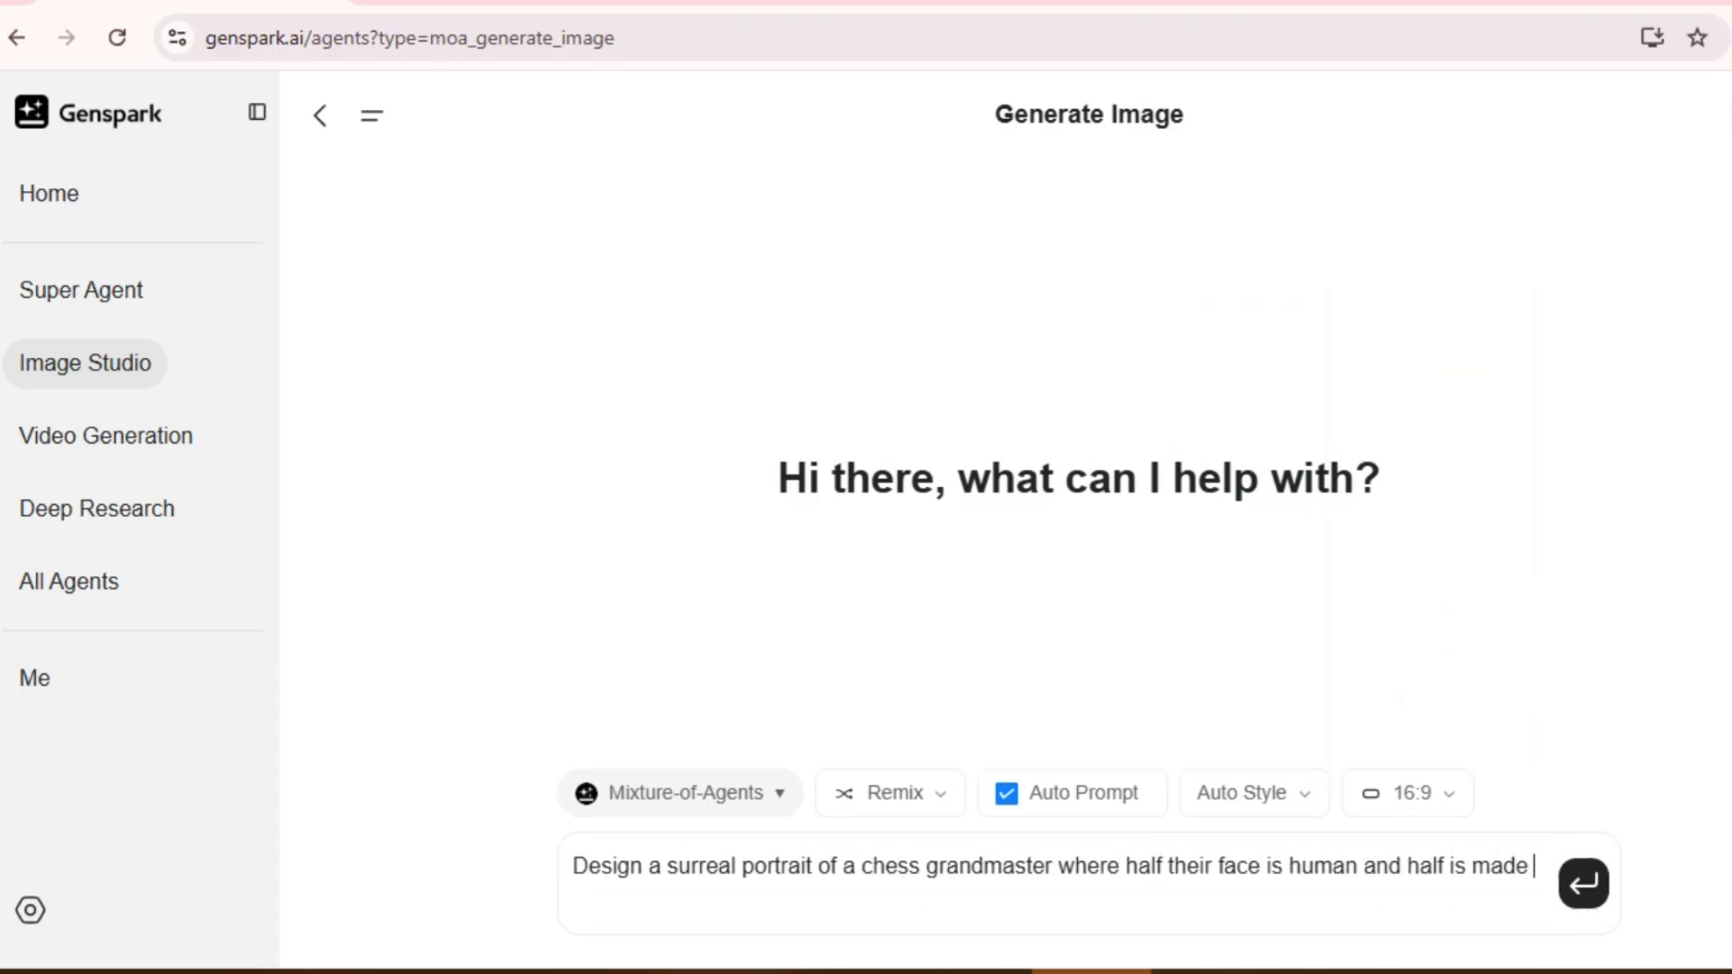
text(of chess pieces, with a cosmic background showing parallel)
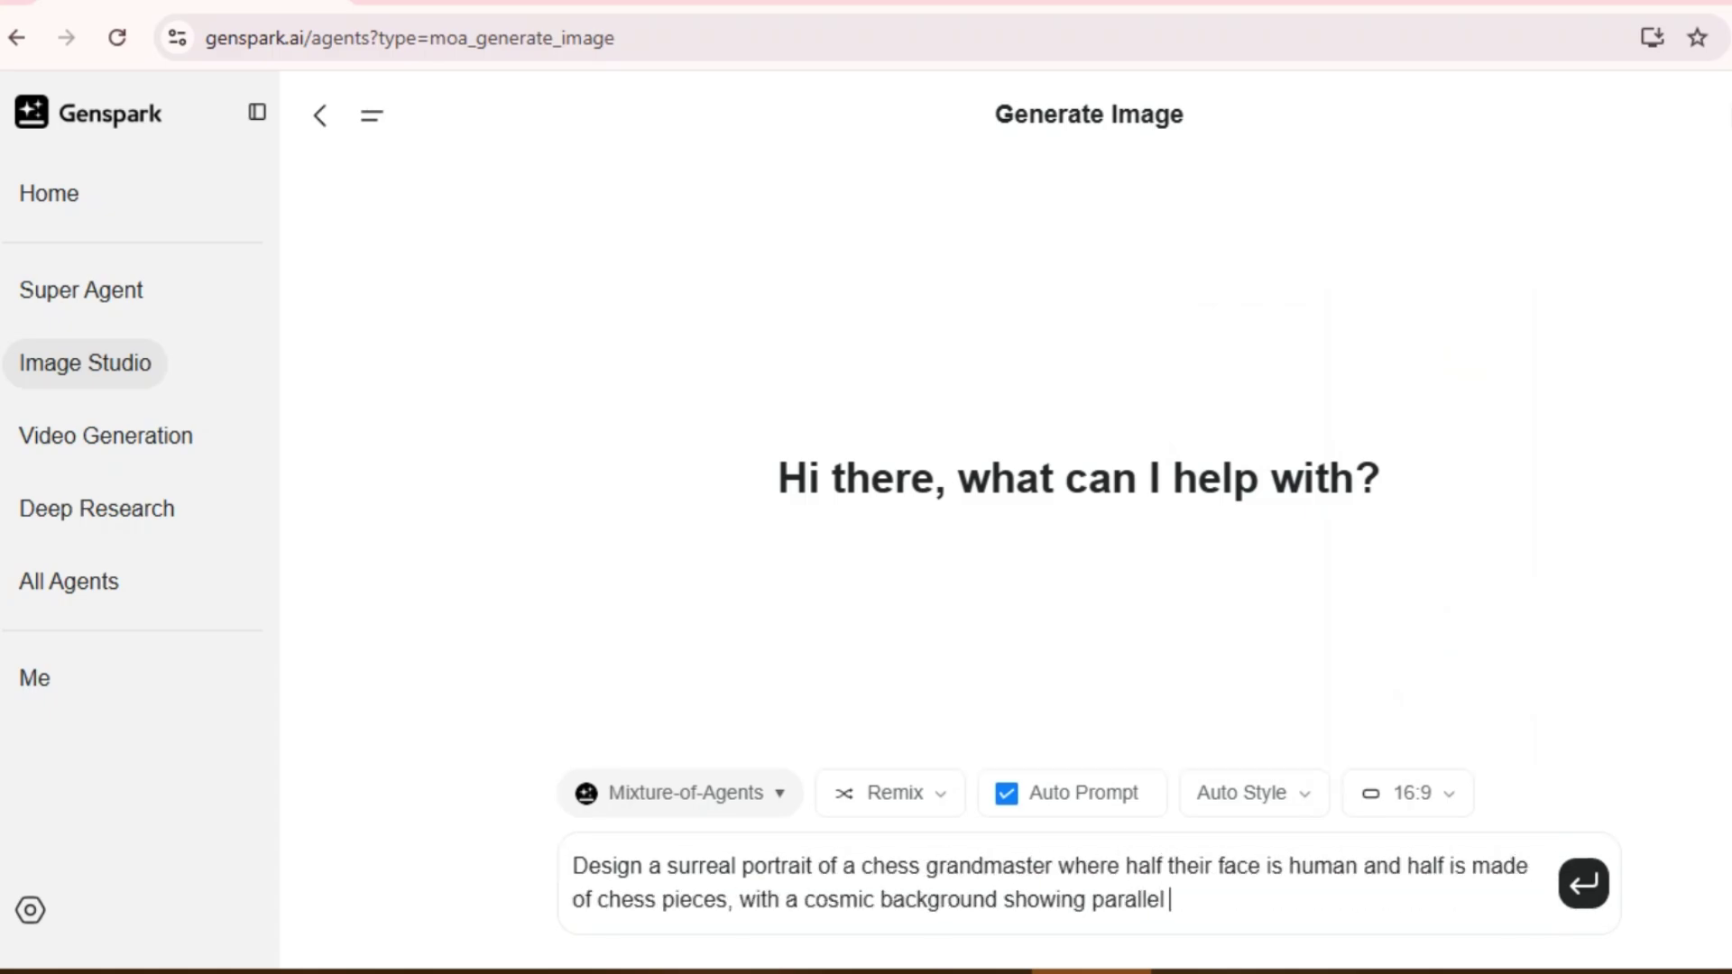
text( universes of different chess games. make it look photo realistic with dramatic lig)
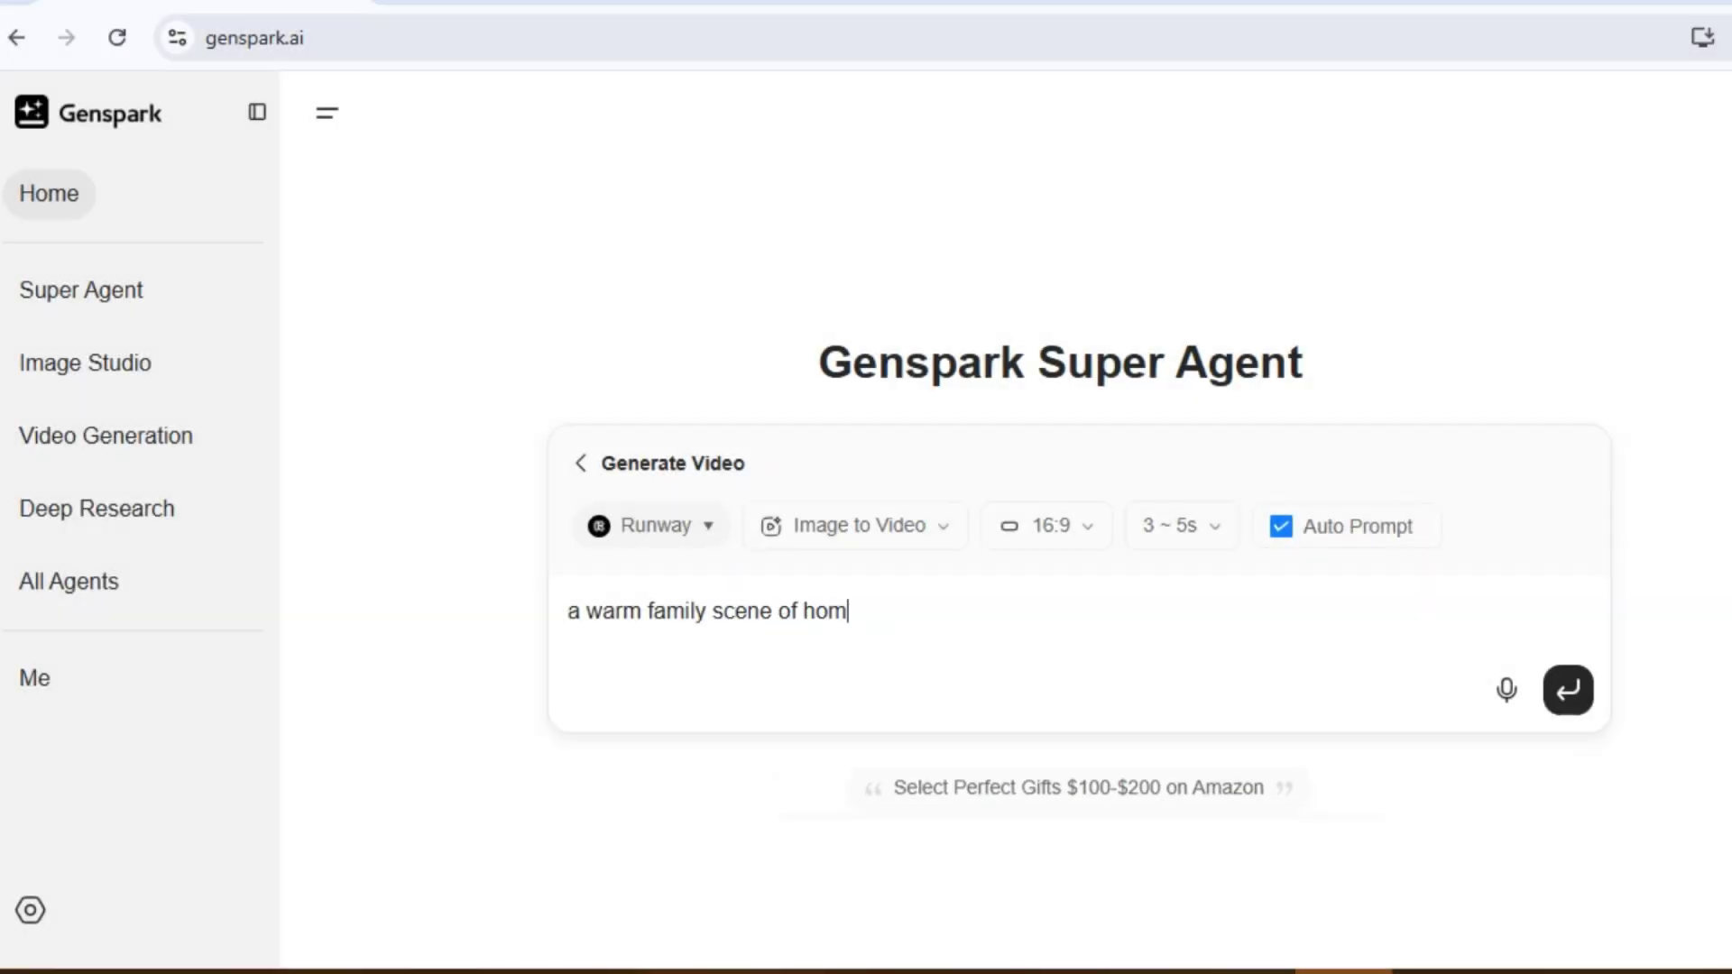
text(emade pizza preperation)
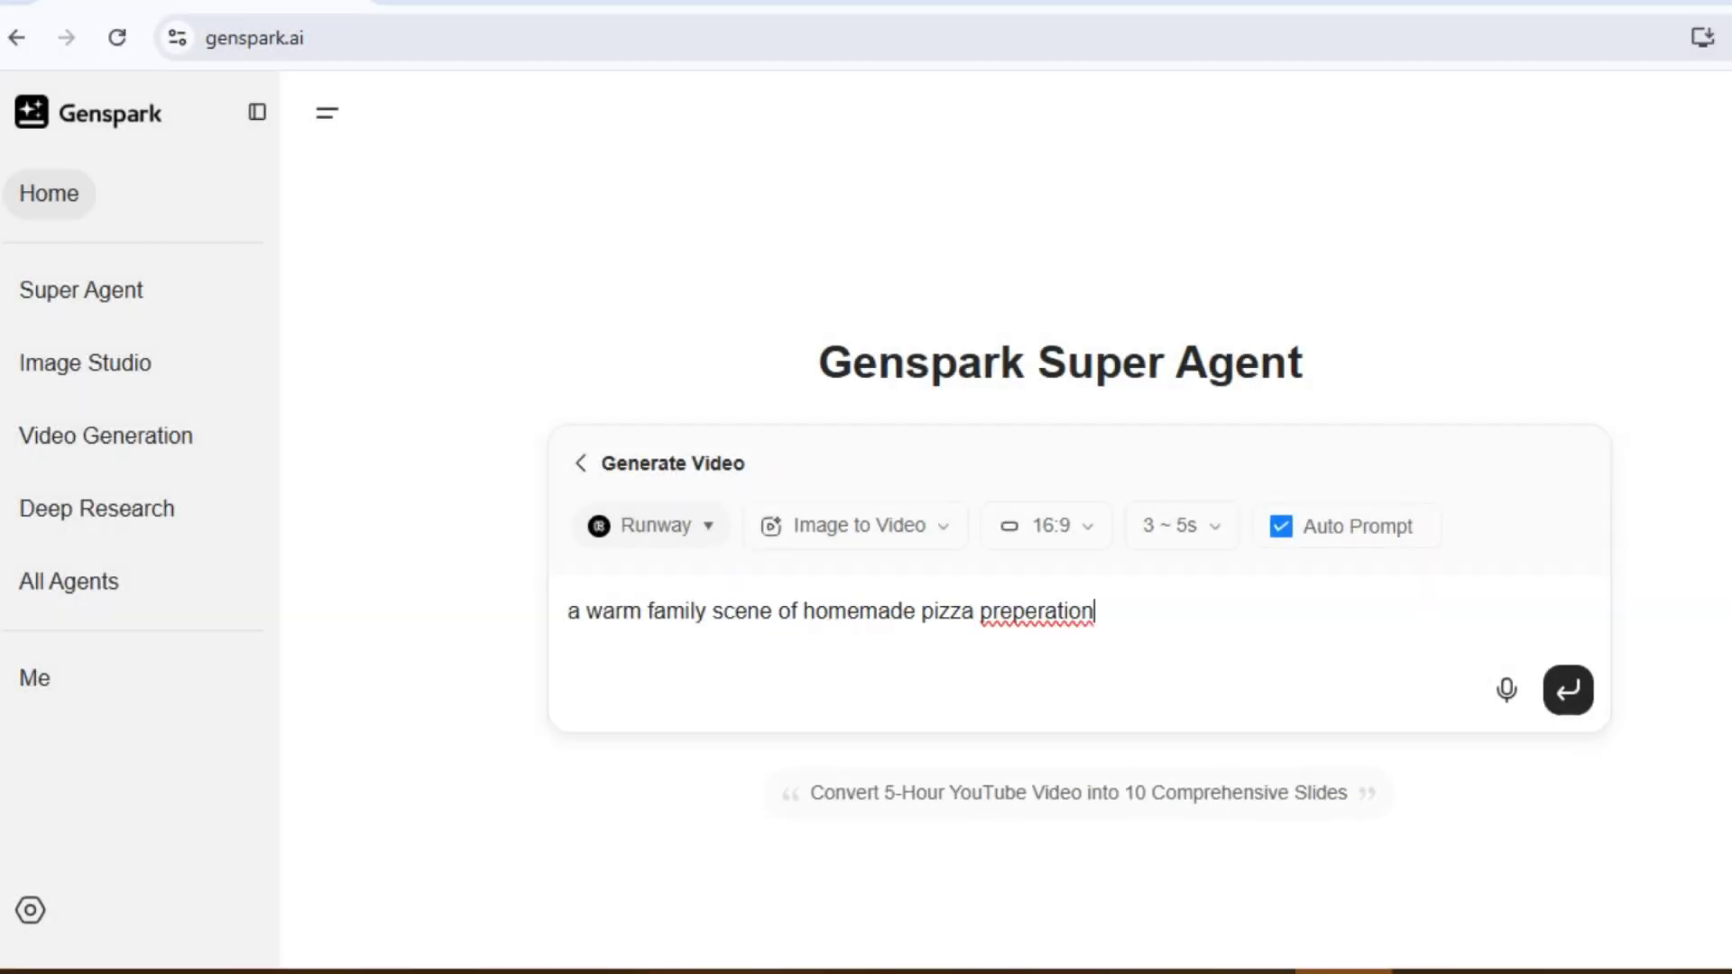
text(. the kitchen is filled with golden evening light as hands of different sizes stretch dough, spread sau)
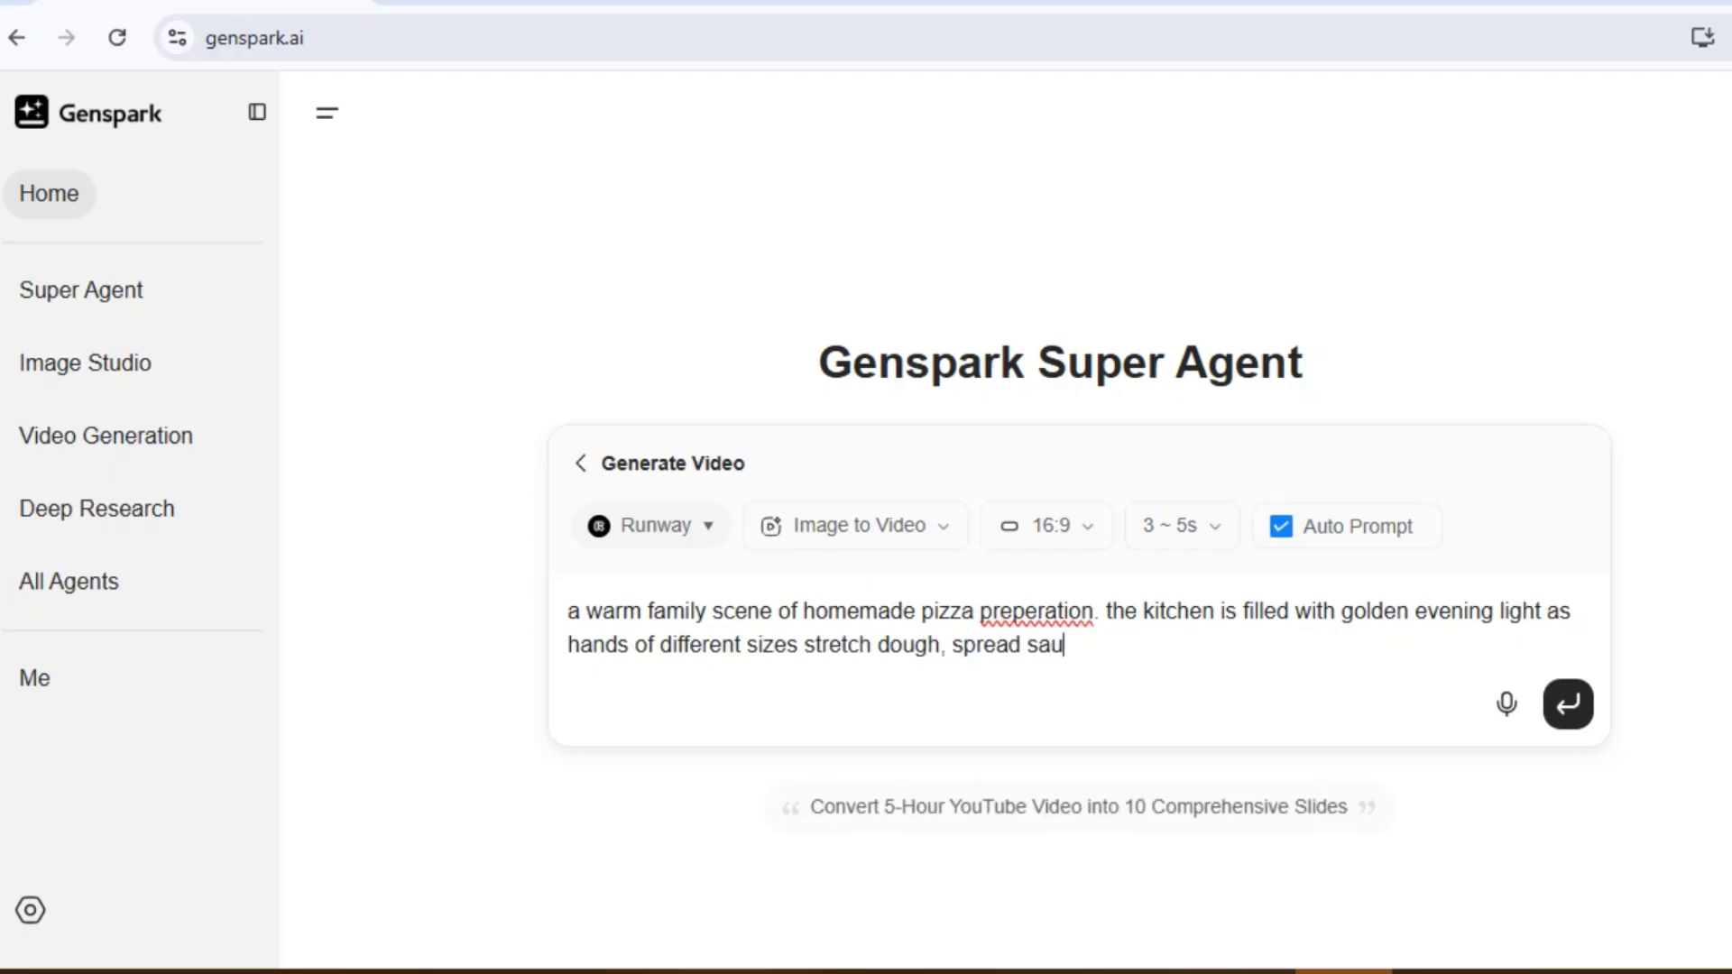
text(ce and sprinkle cheese. the camera pans across a table filled with colorful toppings in small bowls. children giggle as they create their own p)
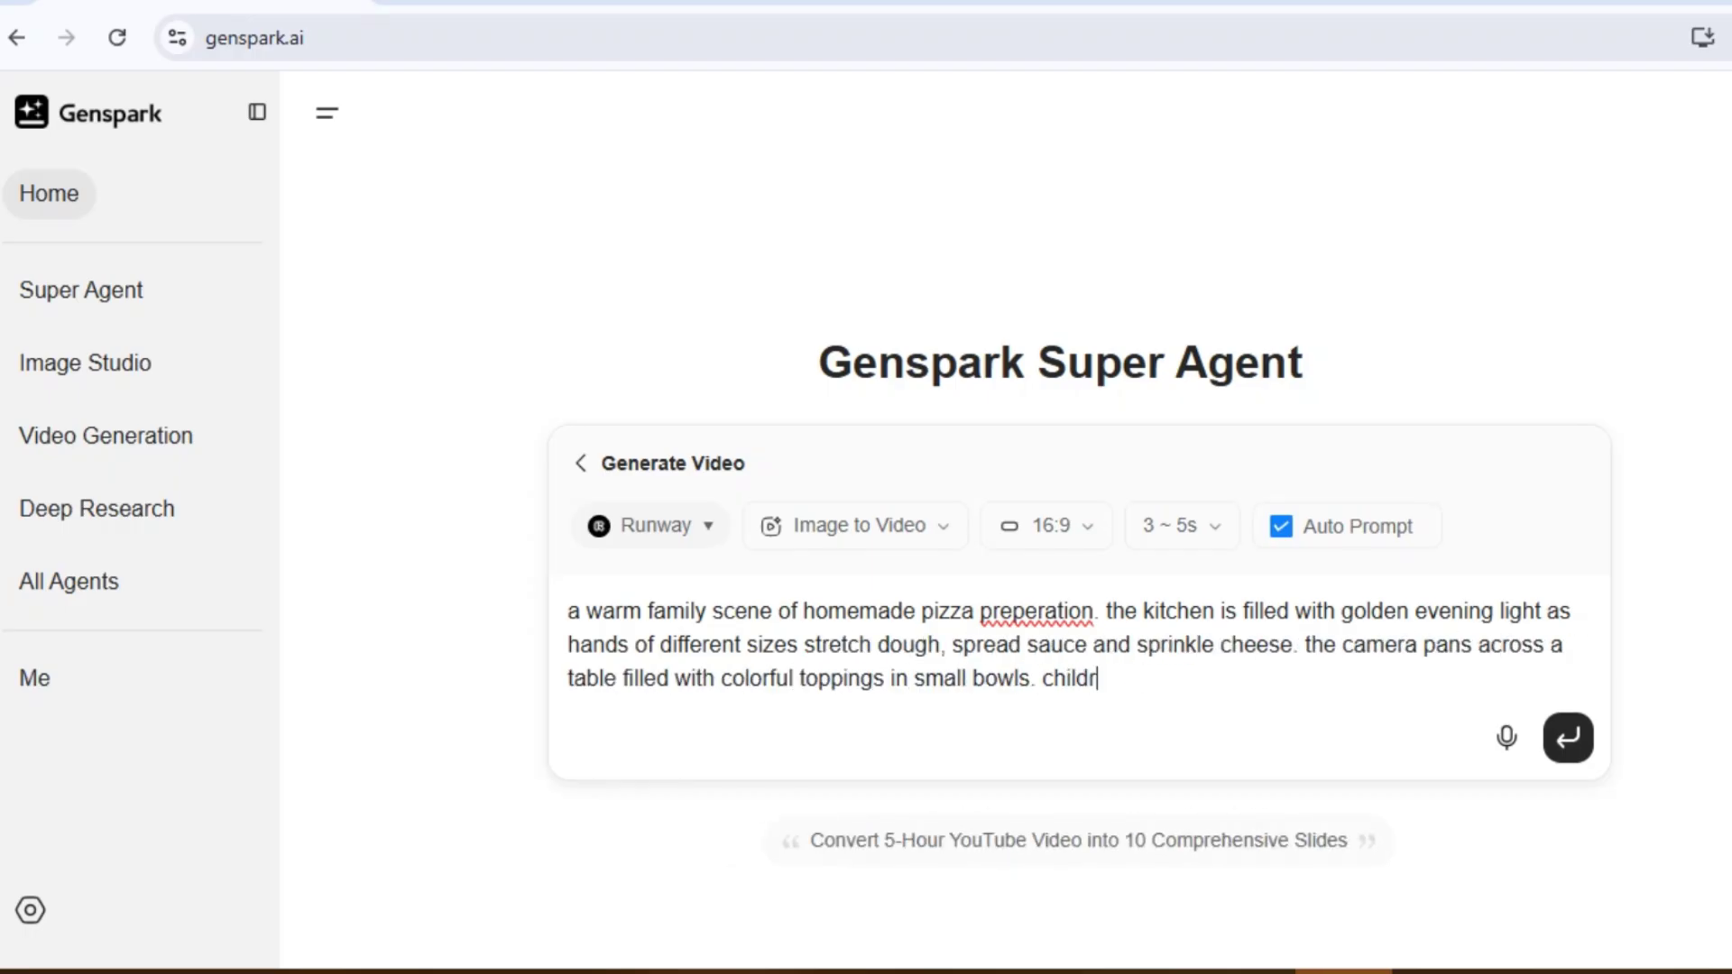
text(izza designs.)
right_click(1037, 610)
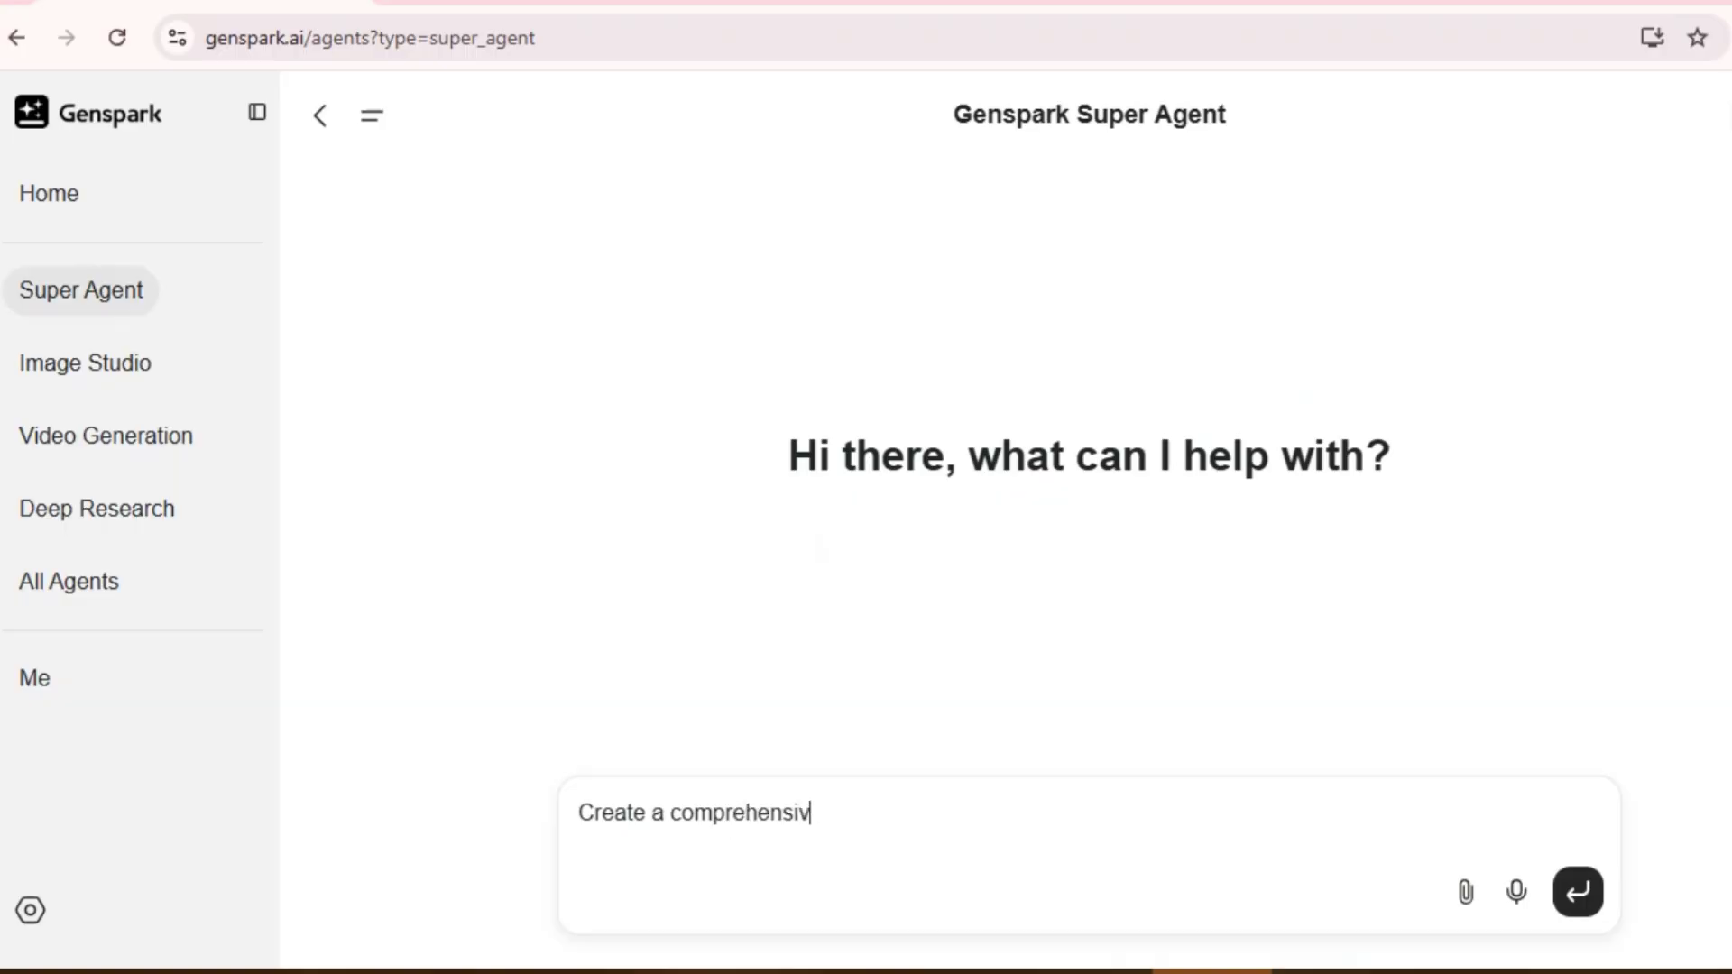
text(ve business plan for a sustainable fashion startup, including)
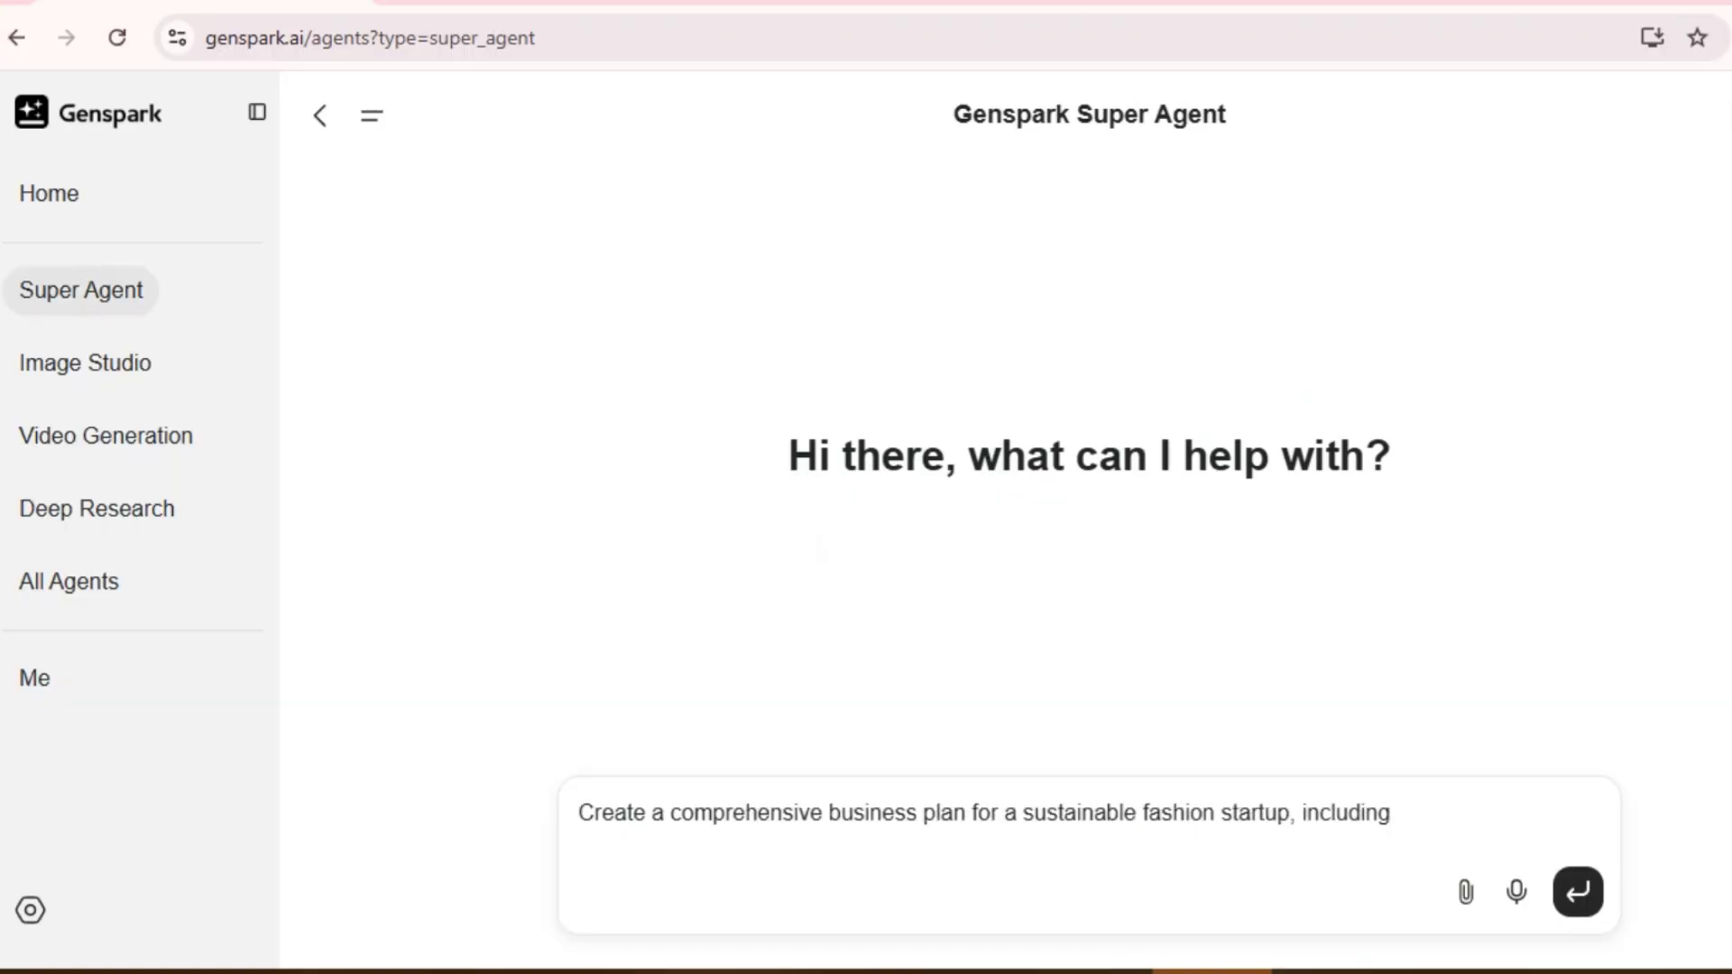
text( market analysis, competitor research, financial projections for the first two years, and an implementation timeline. Then convert this into a)
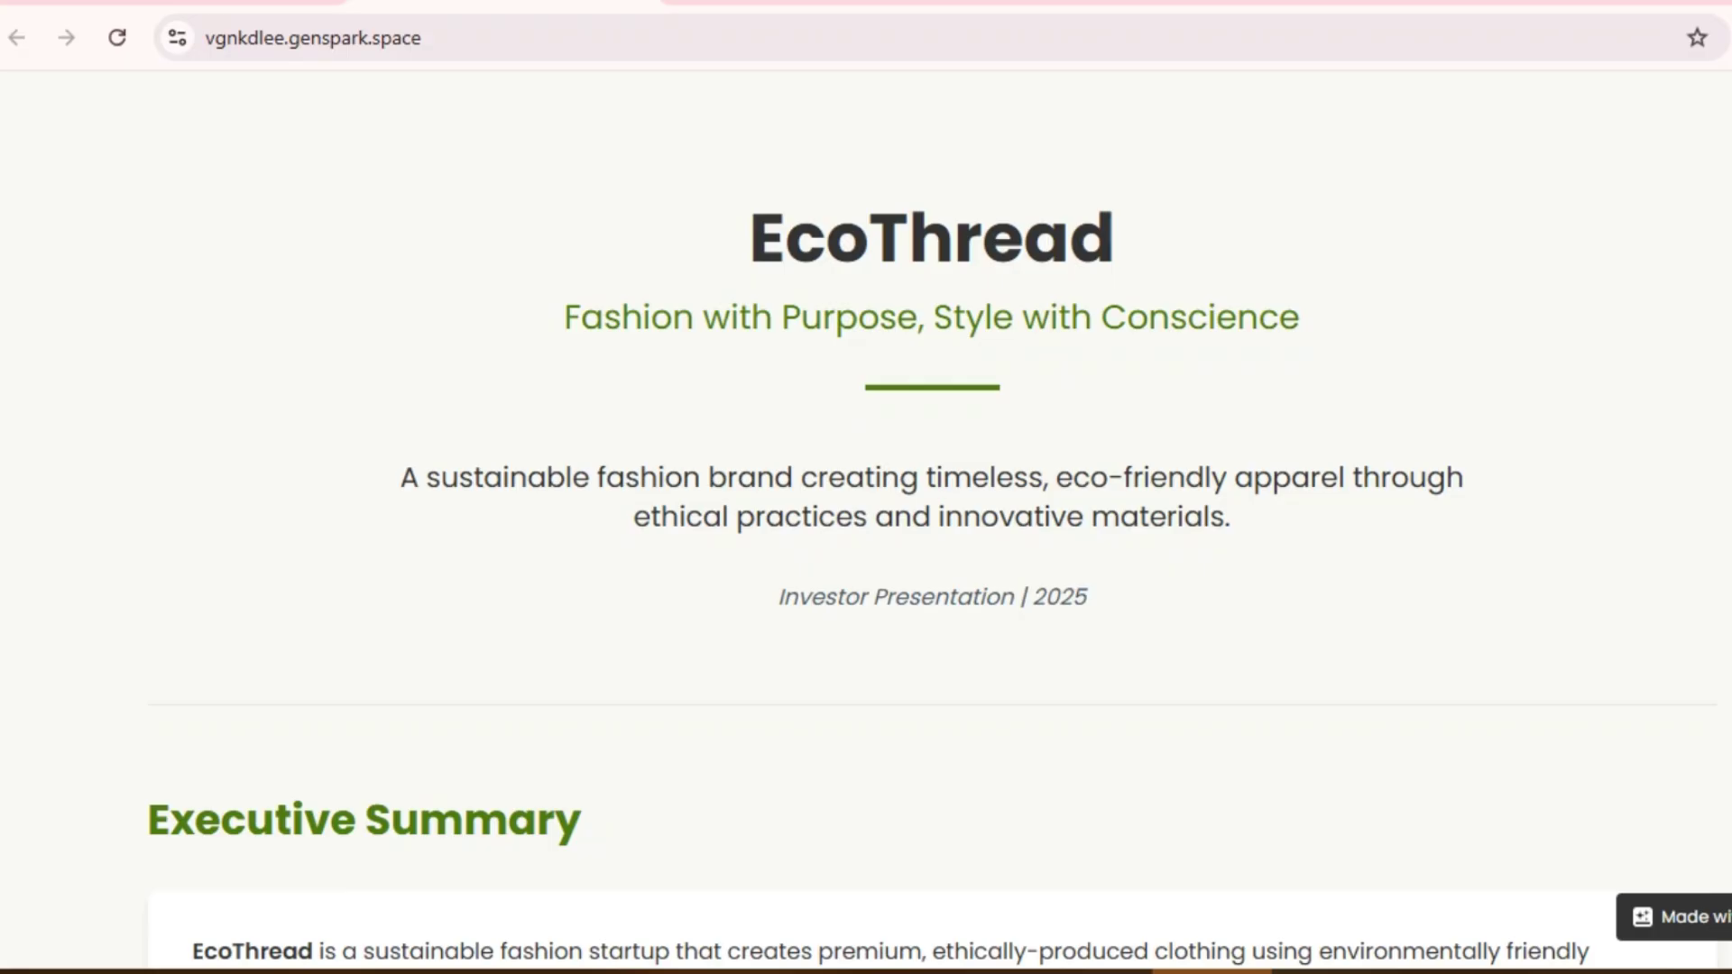
Step: Scroll through the generated EcoThread business plan, Develop Minds website and shy-turtle storybook pages
scroll(932, 567, down, 15)
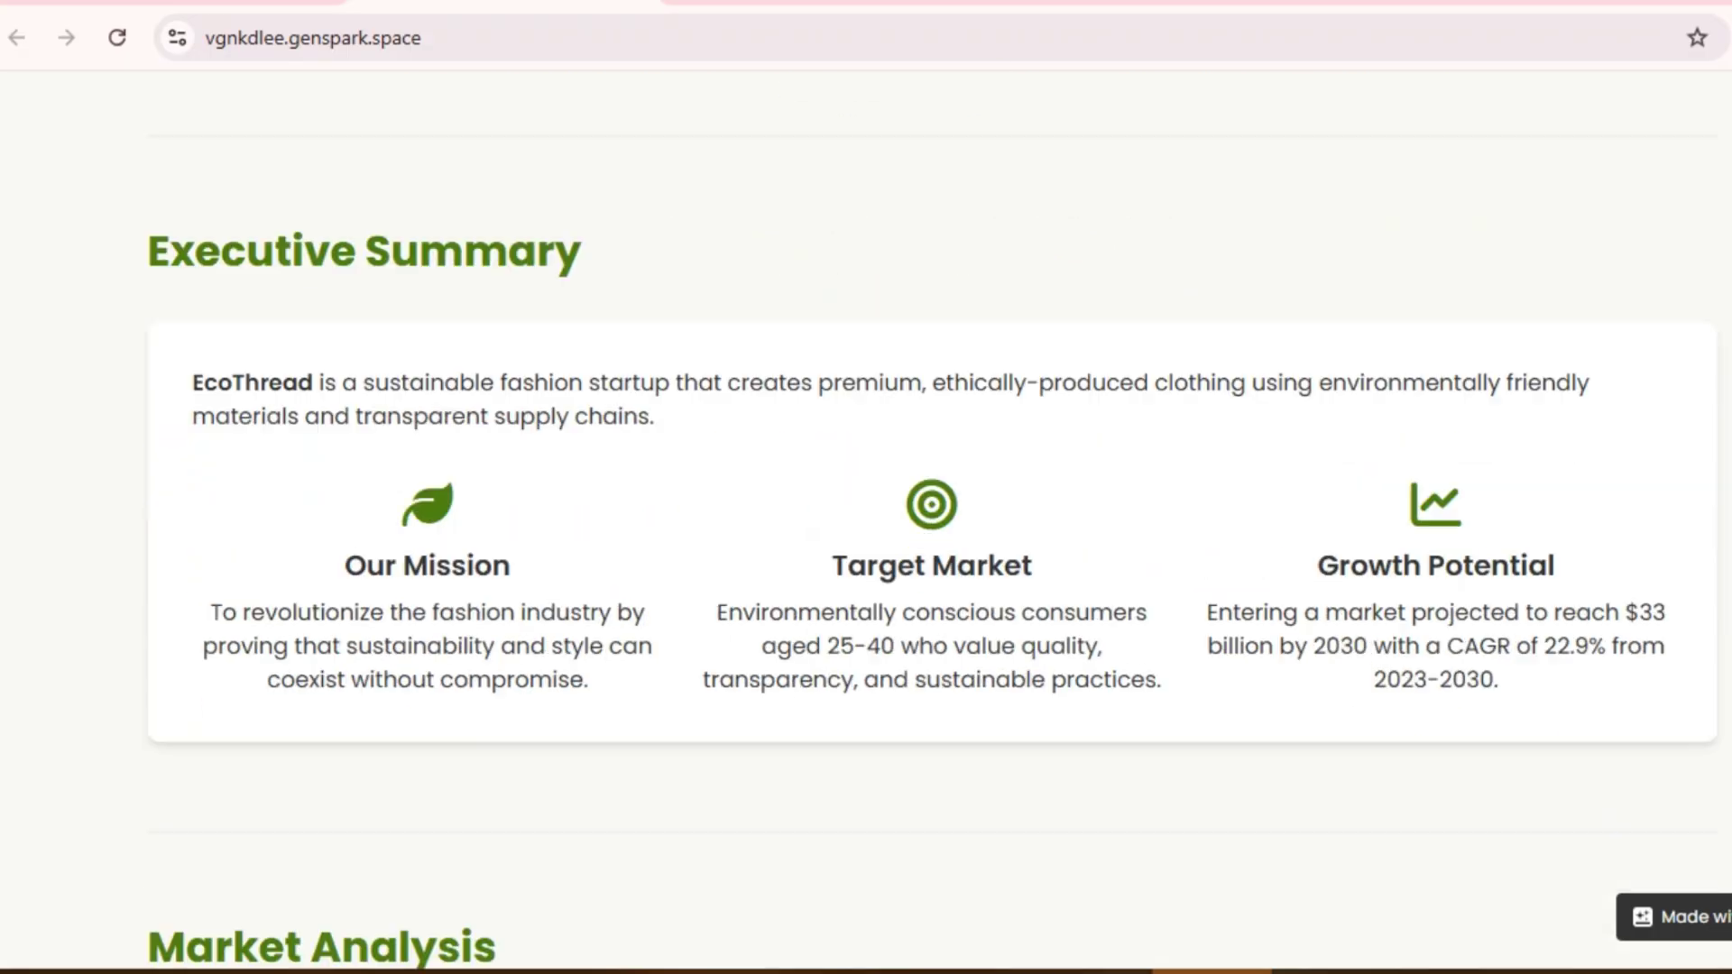
scroll(932, 487, down, 10)
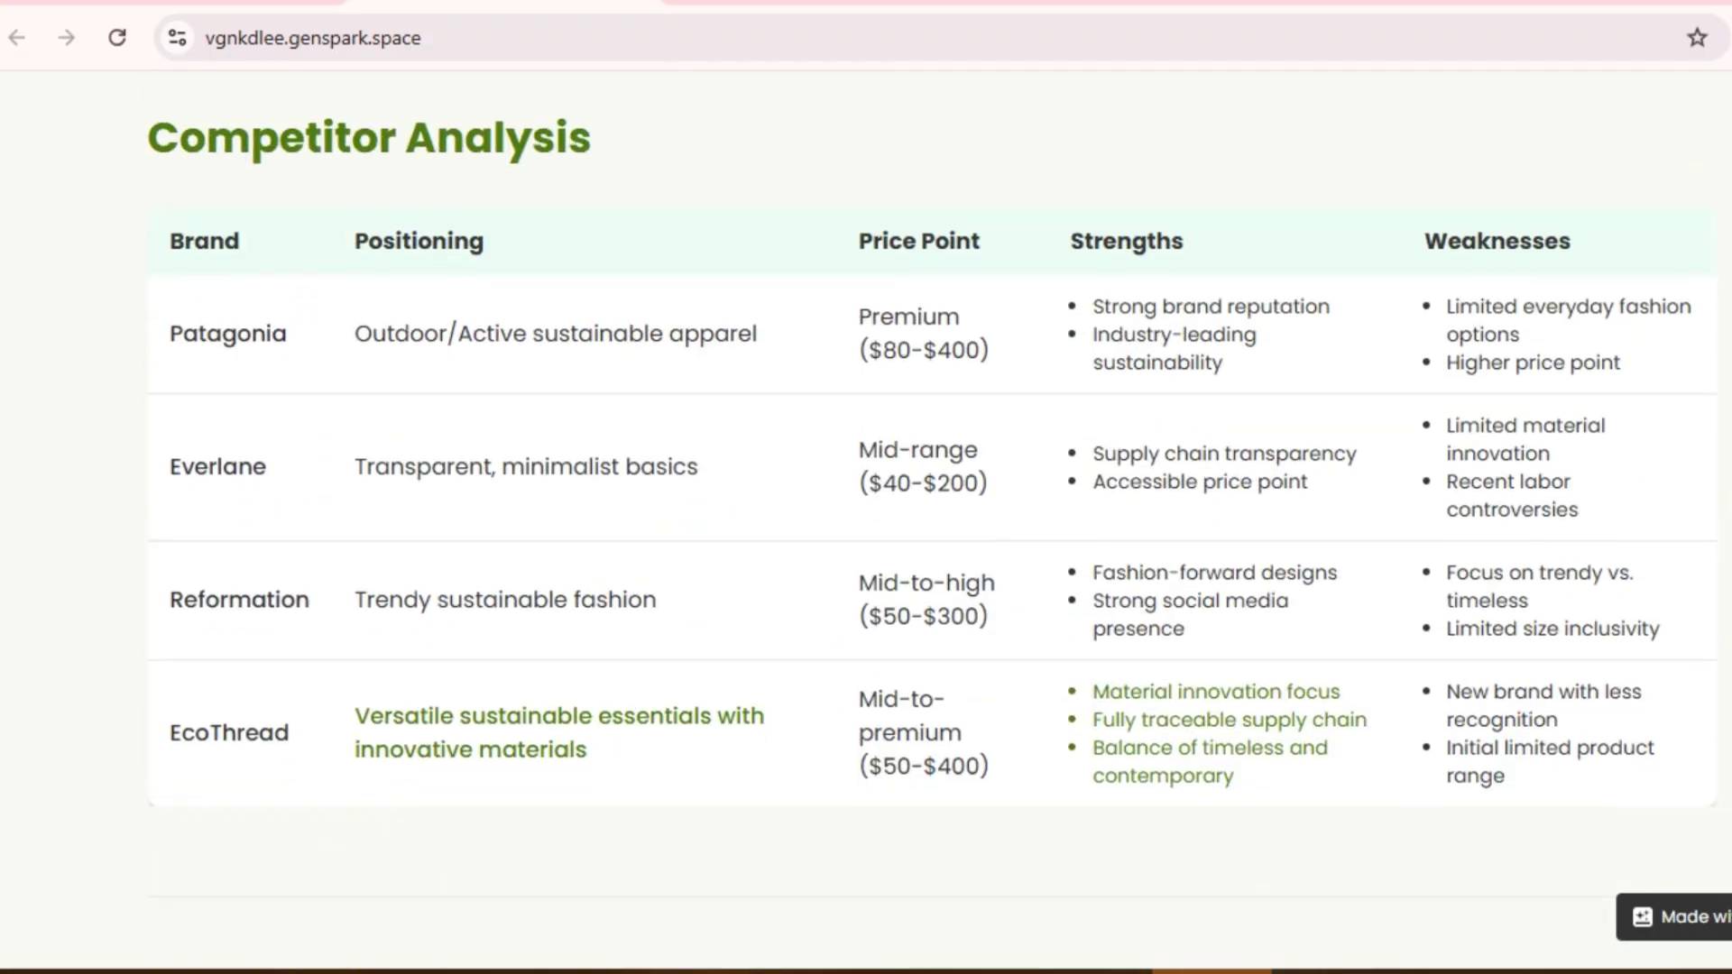
scroll(932, 487, down, 5)
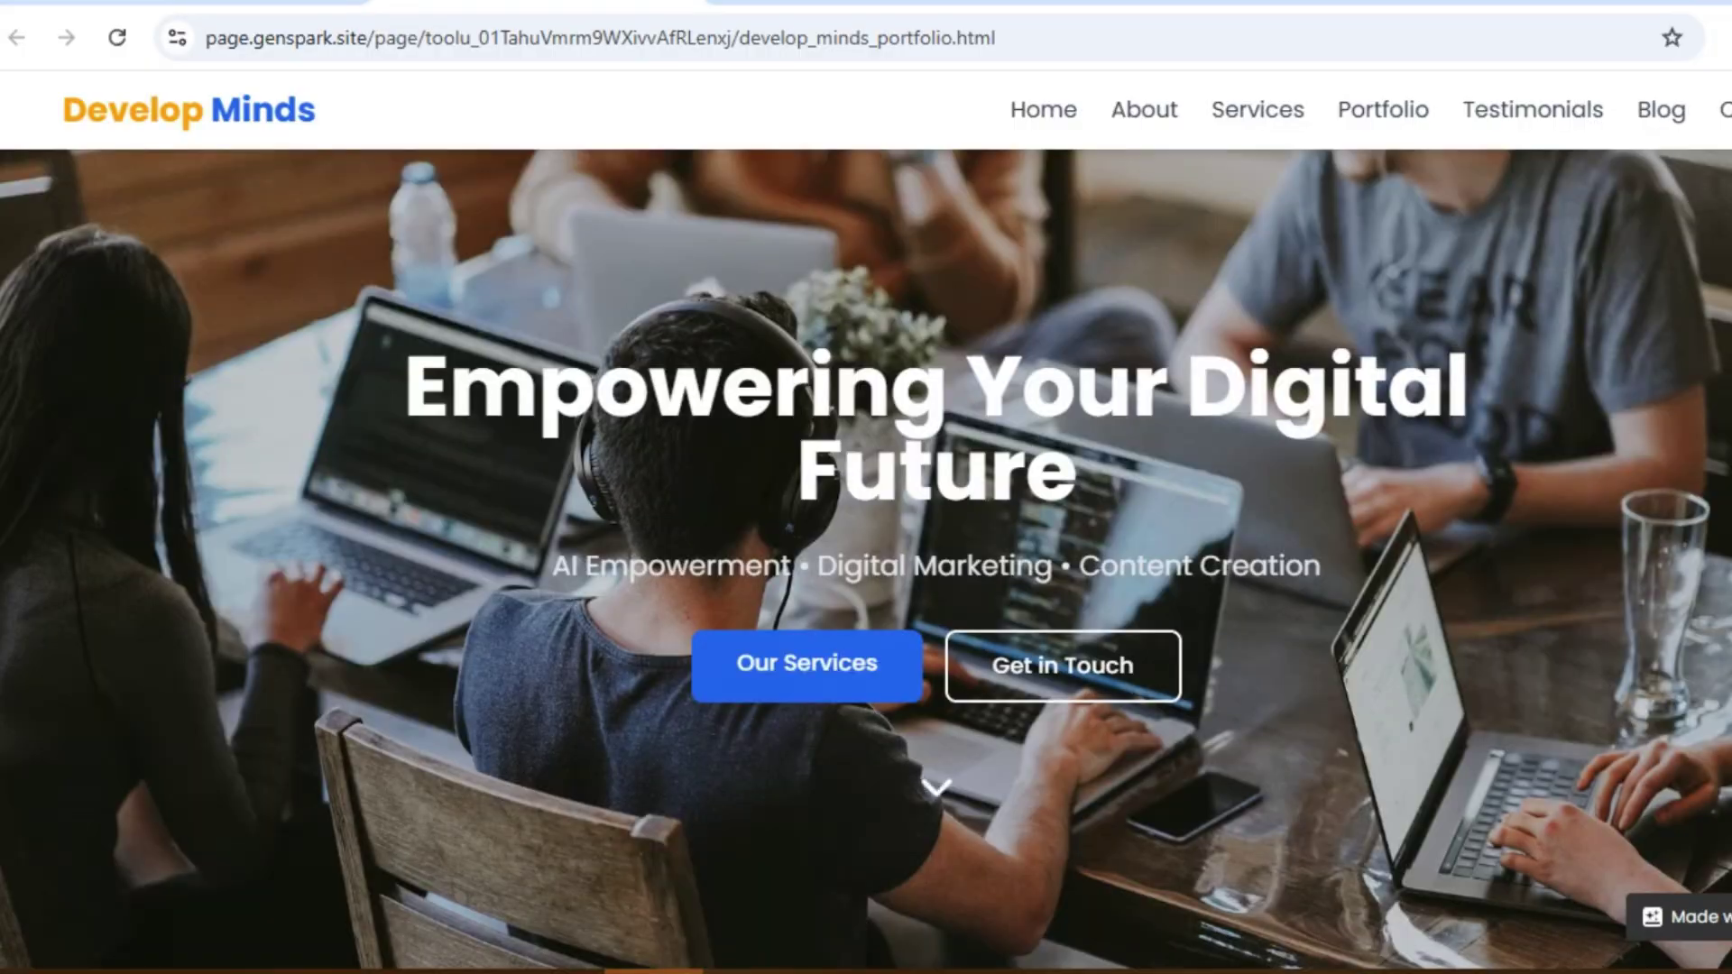
scroll(866, 541, down, 10)
scroll(866, 541, down, 15)
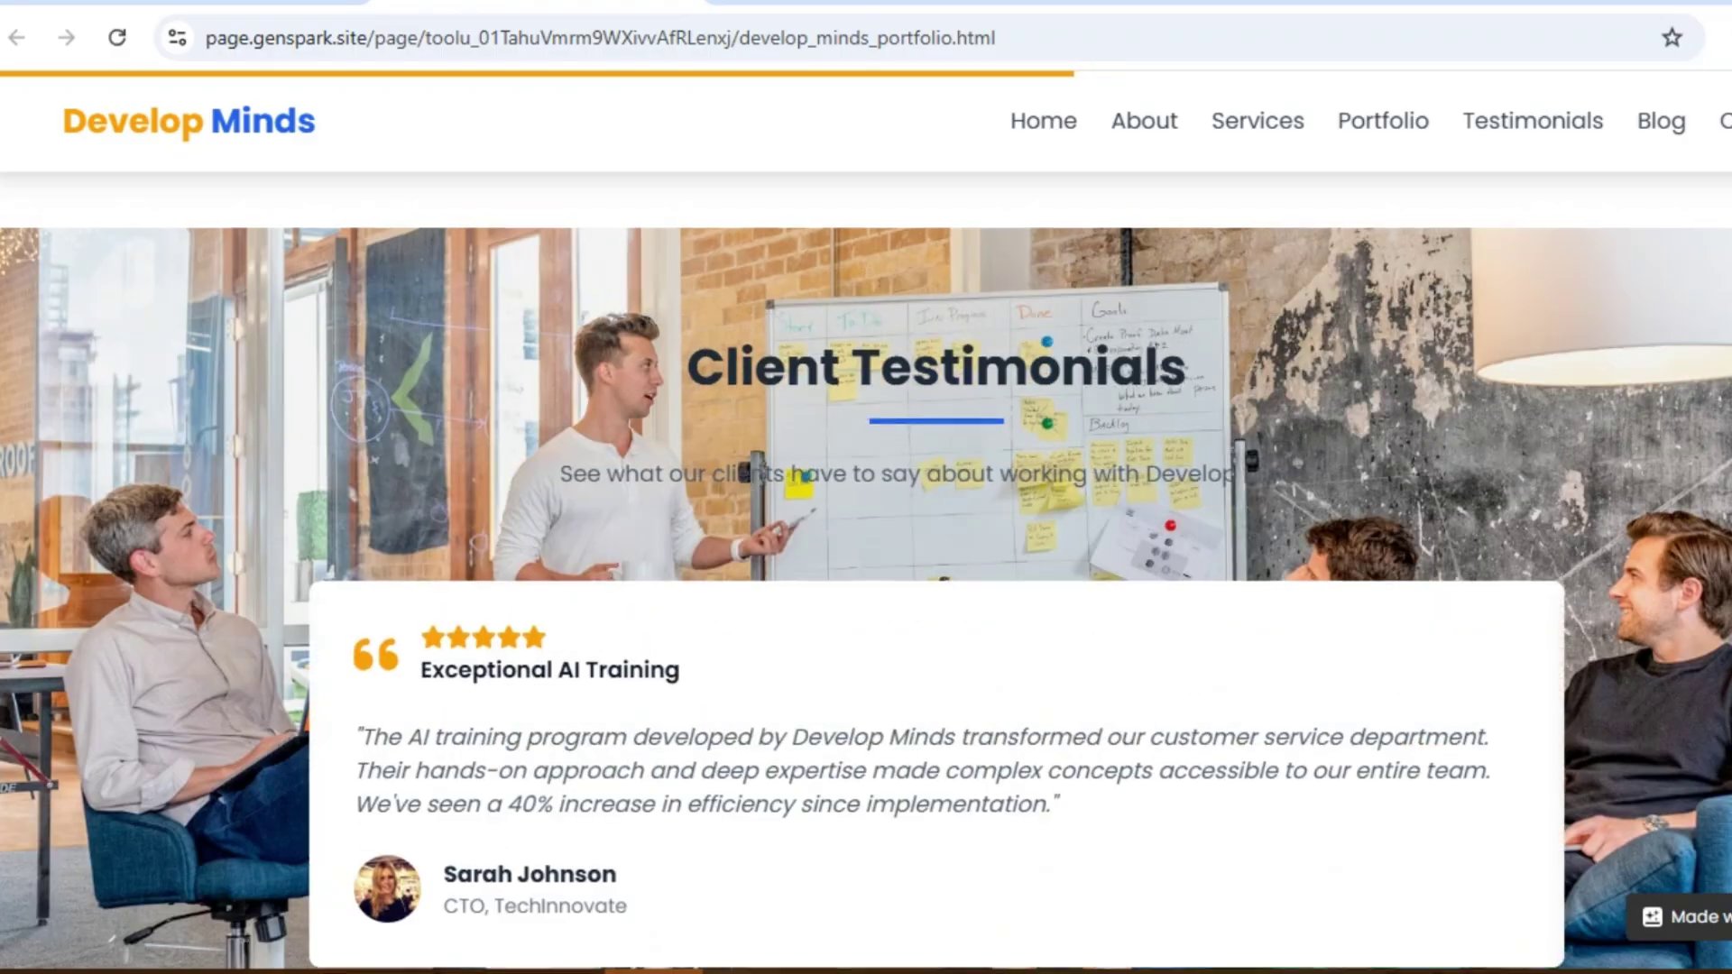
scroll(867, 542, down, 10)
scroll(866, 541, down, 6)
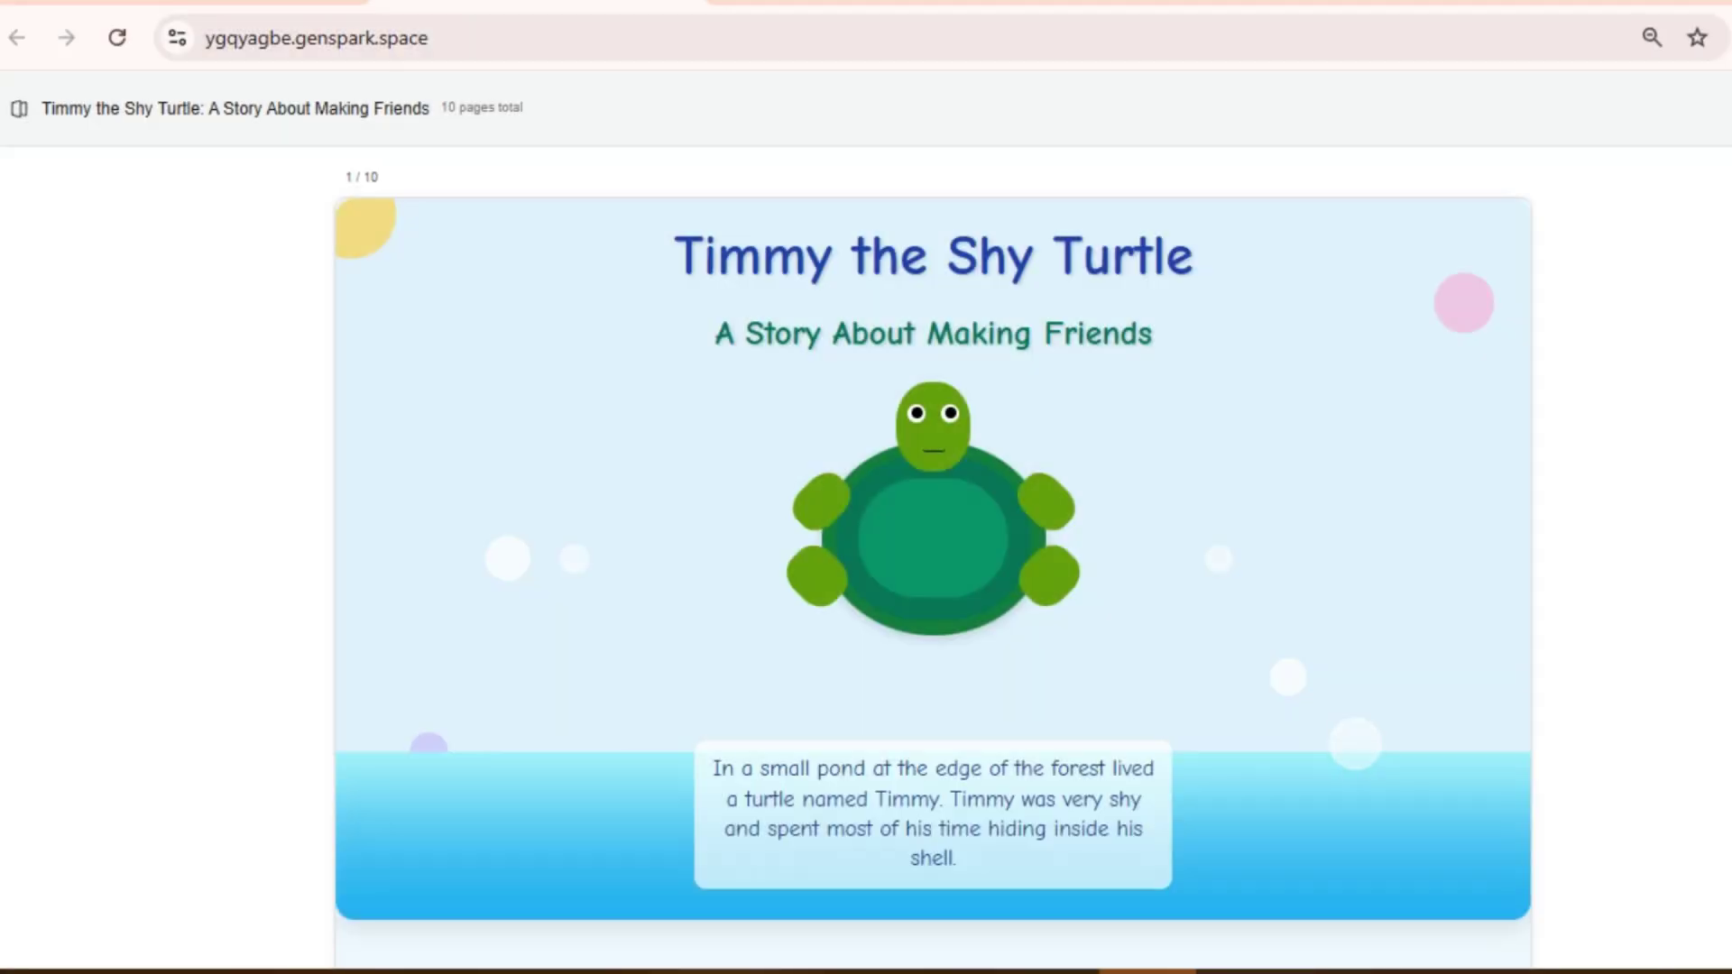
scroll(1030, 592, down, 20)
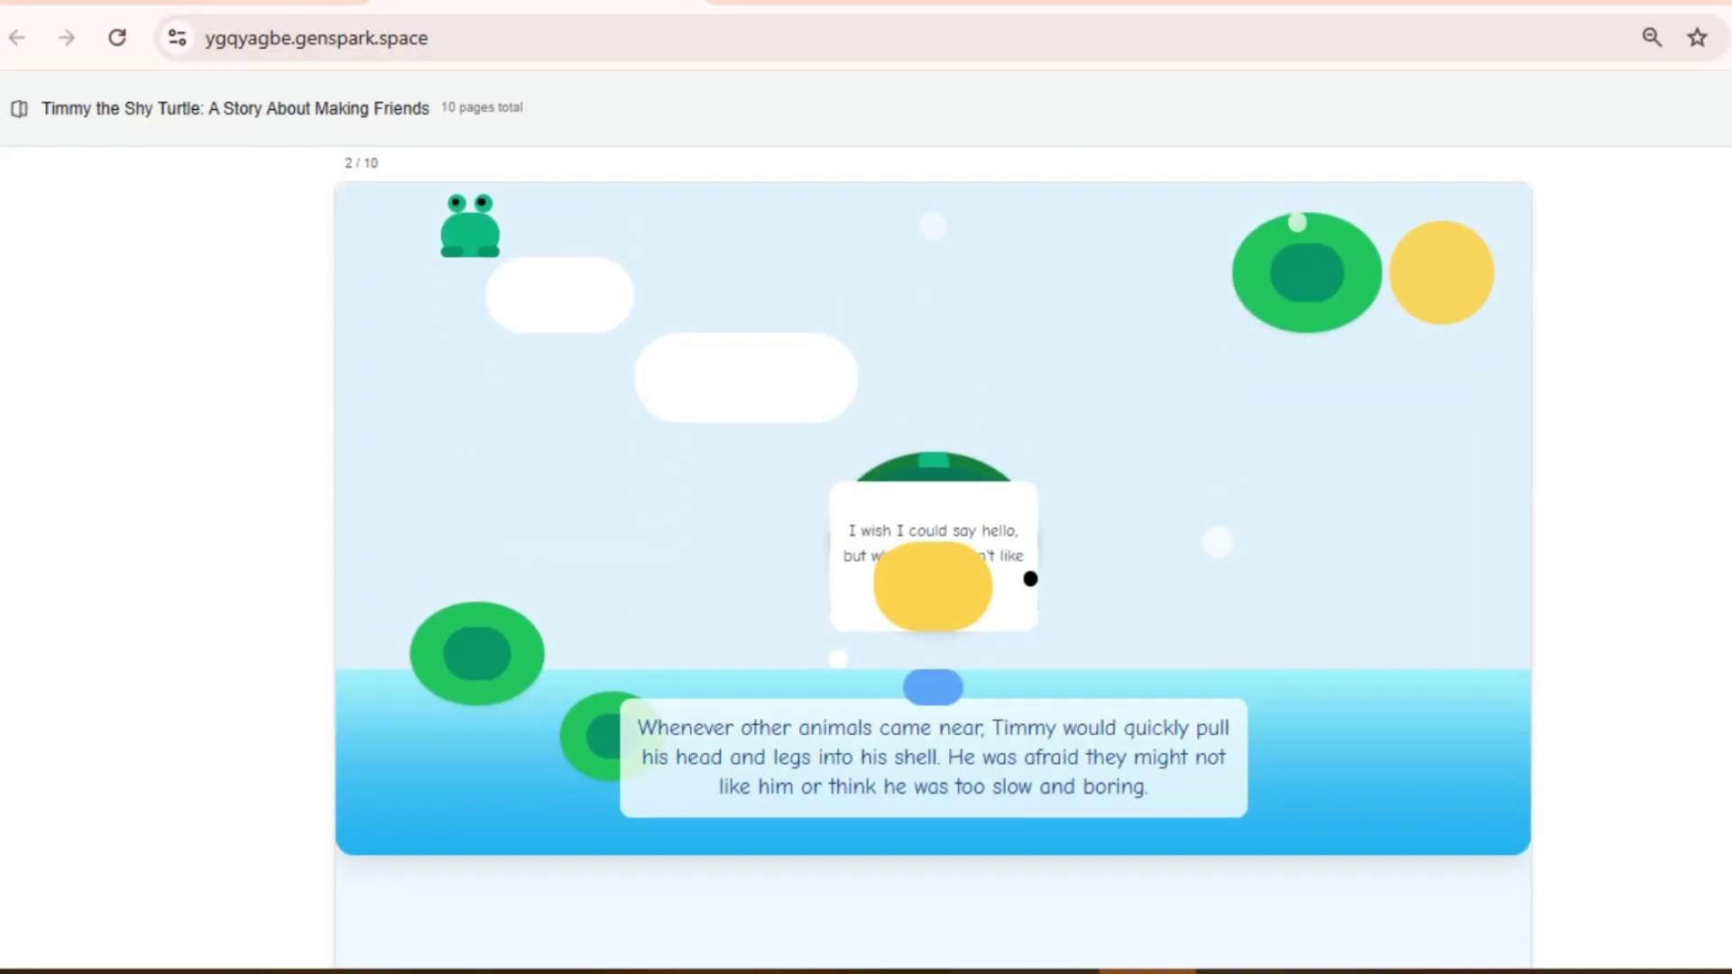
scroll(972, 317, down, 5)
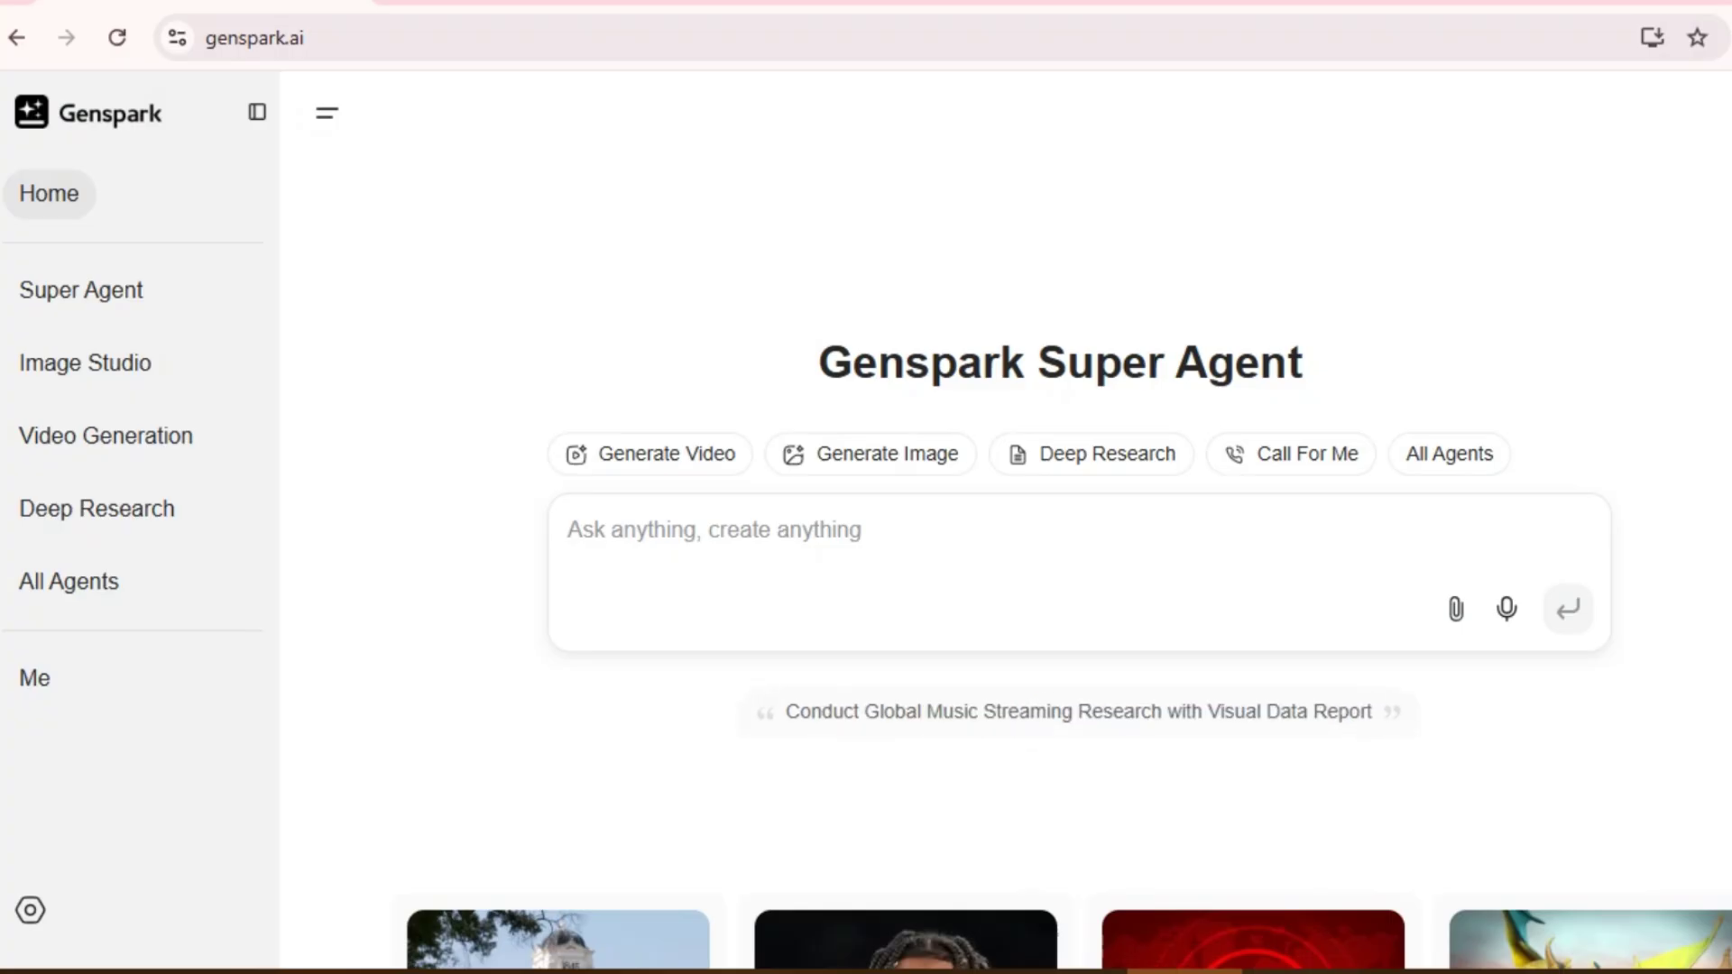
scroll(1023, 522, down, 5)
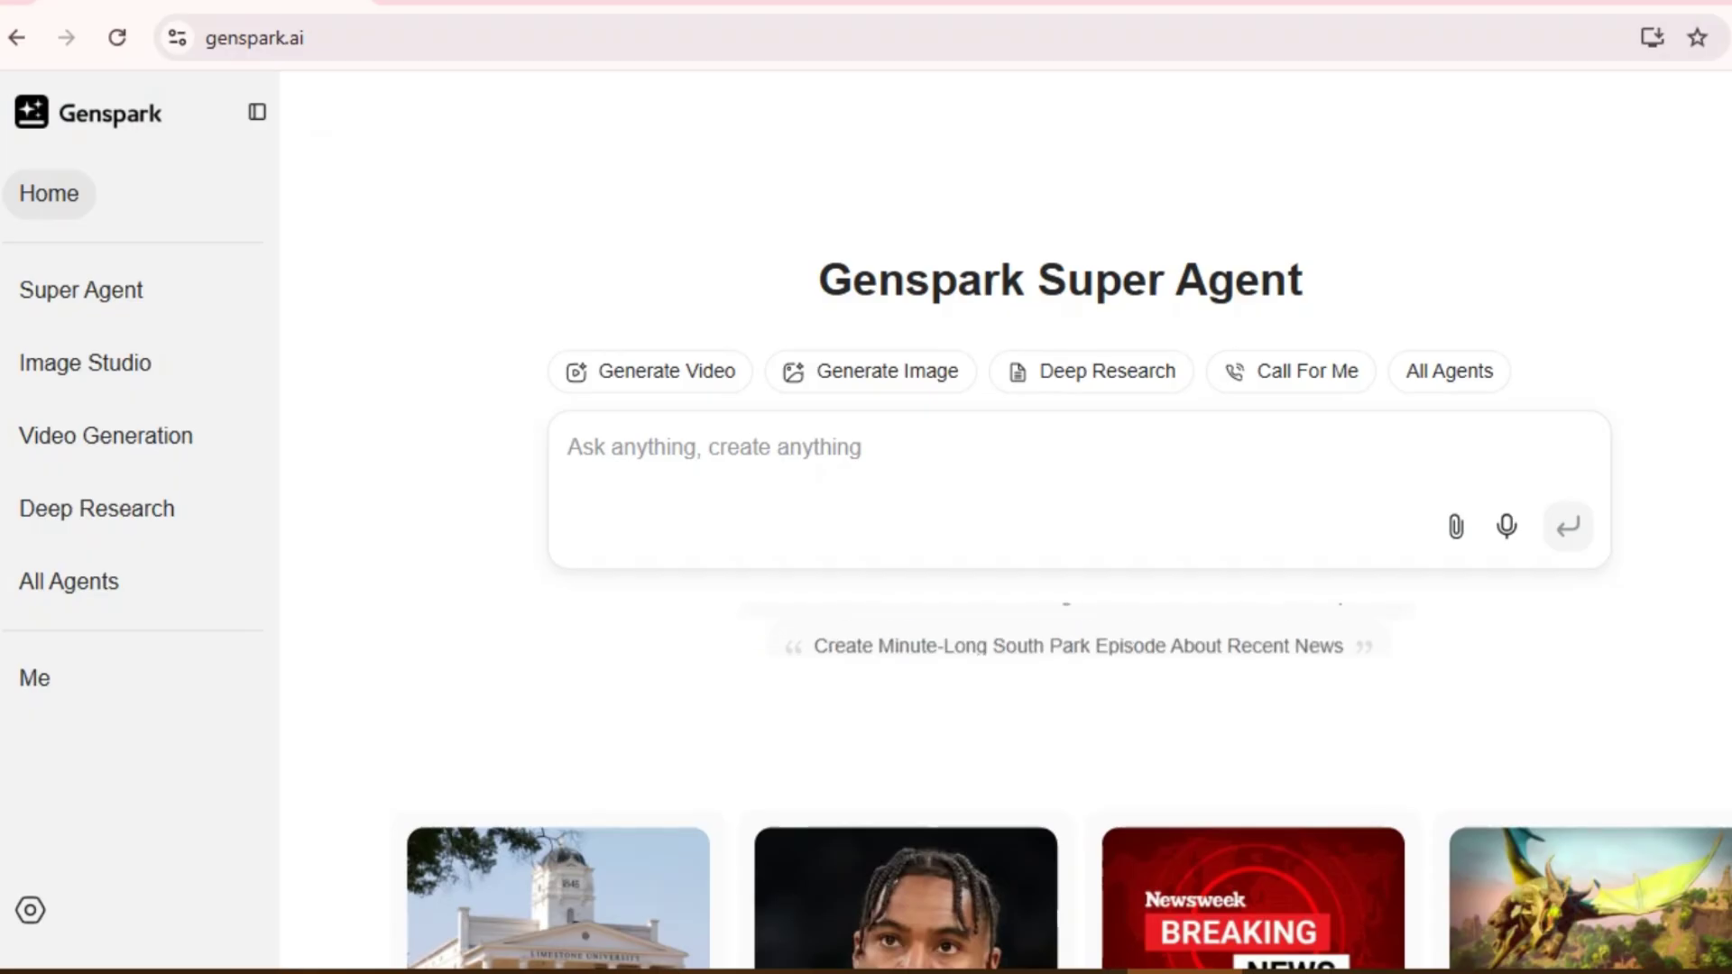
scroll(1006, 523, down, 1)
scroll(1023, 522, down, 9)
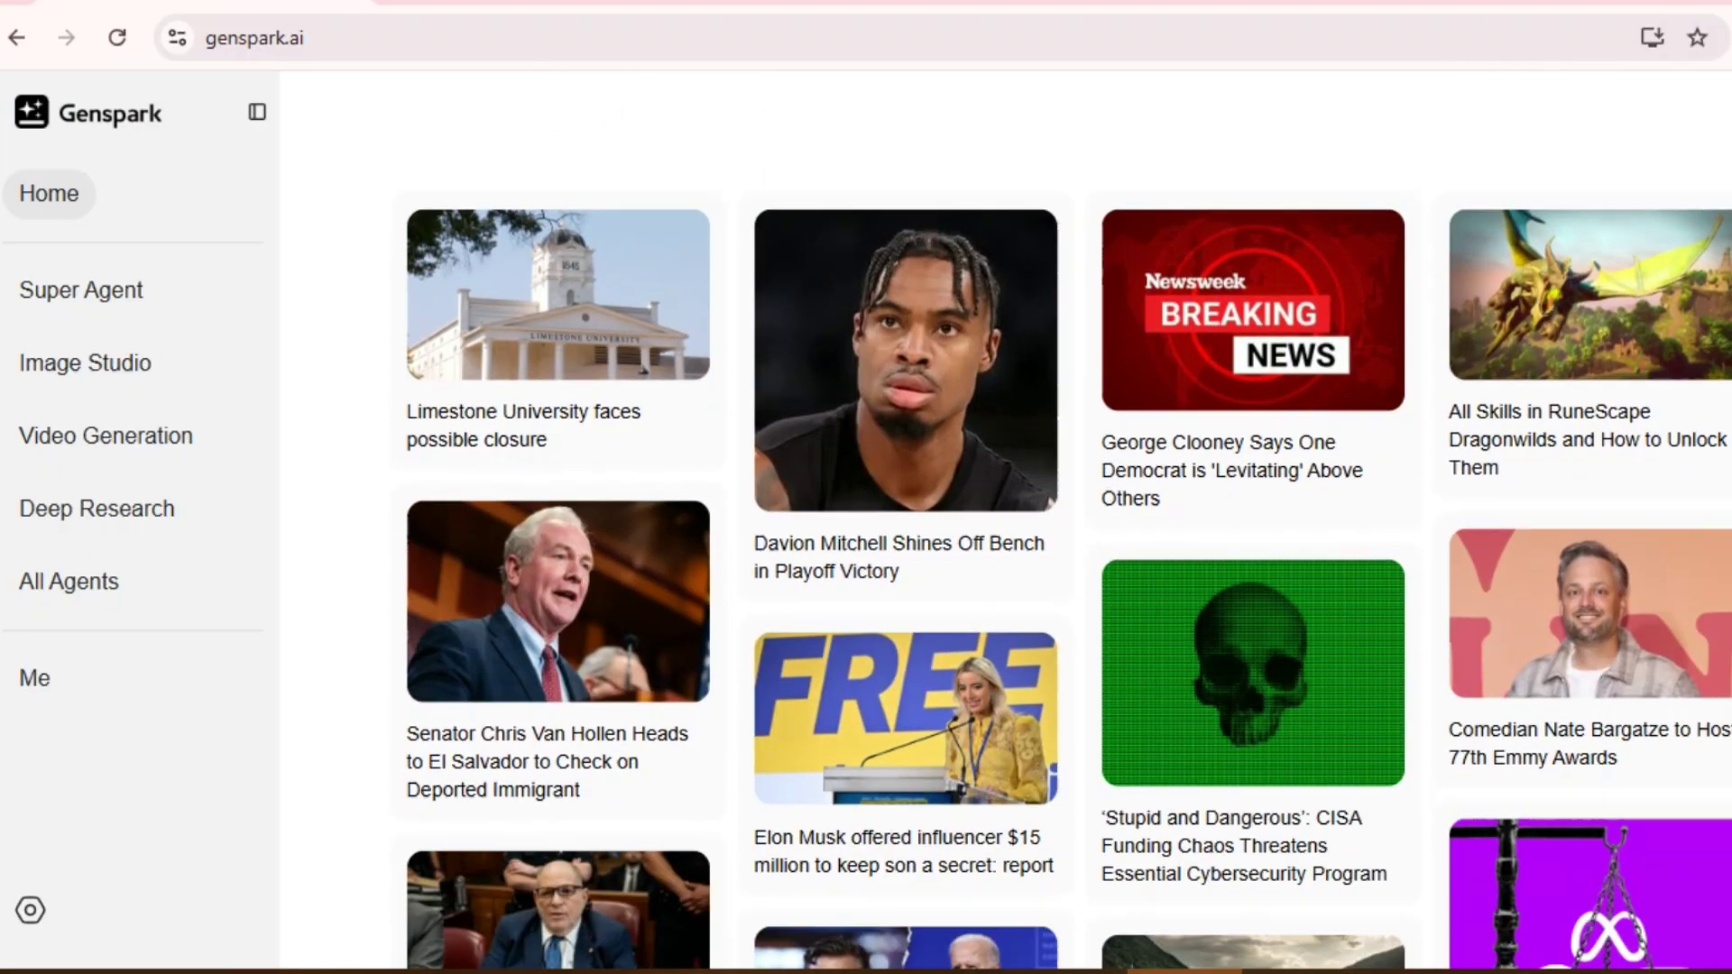
scroll(1006, 523, down, 18)
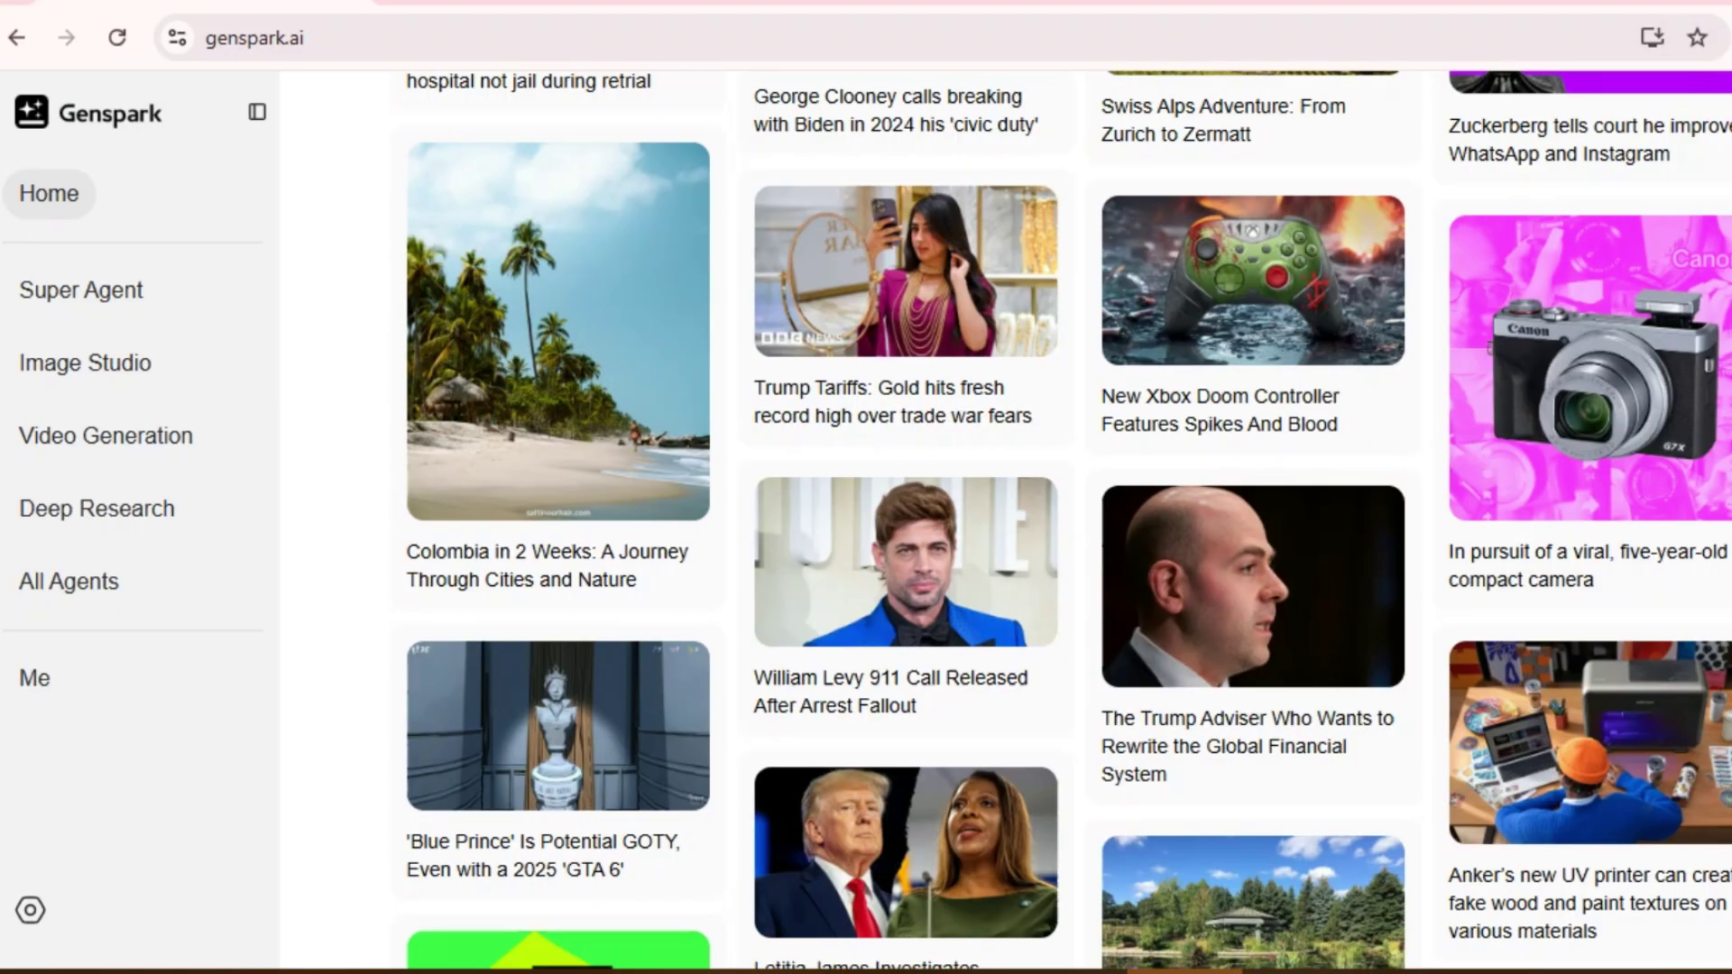
scroll(1006, 523, down, 17)
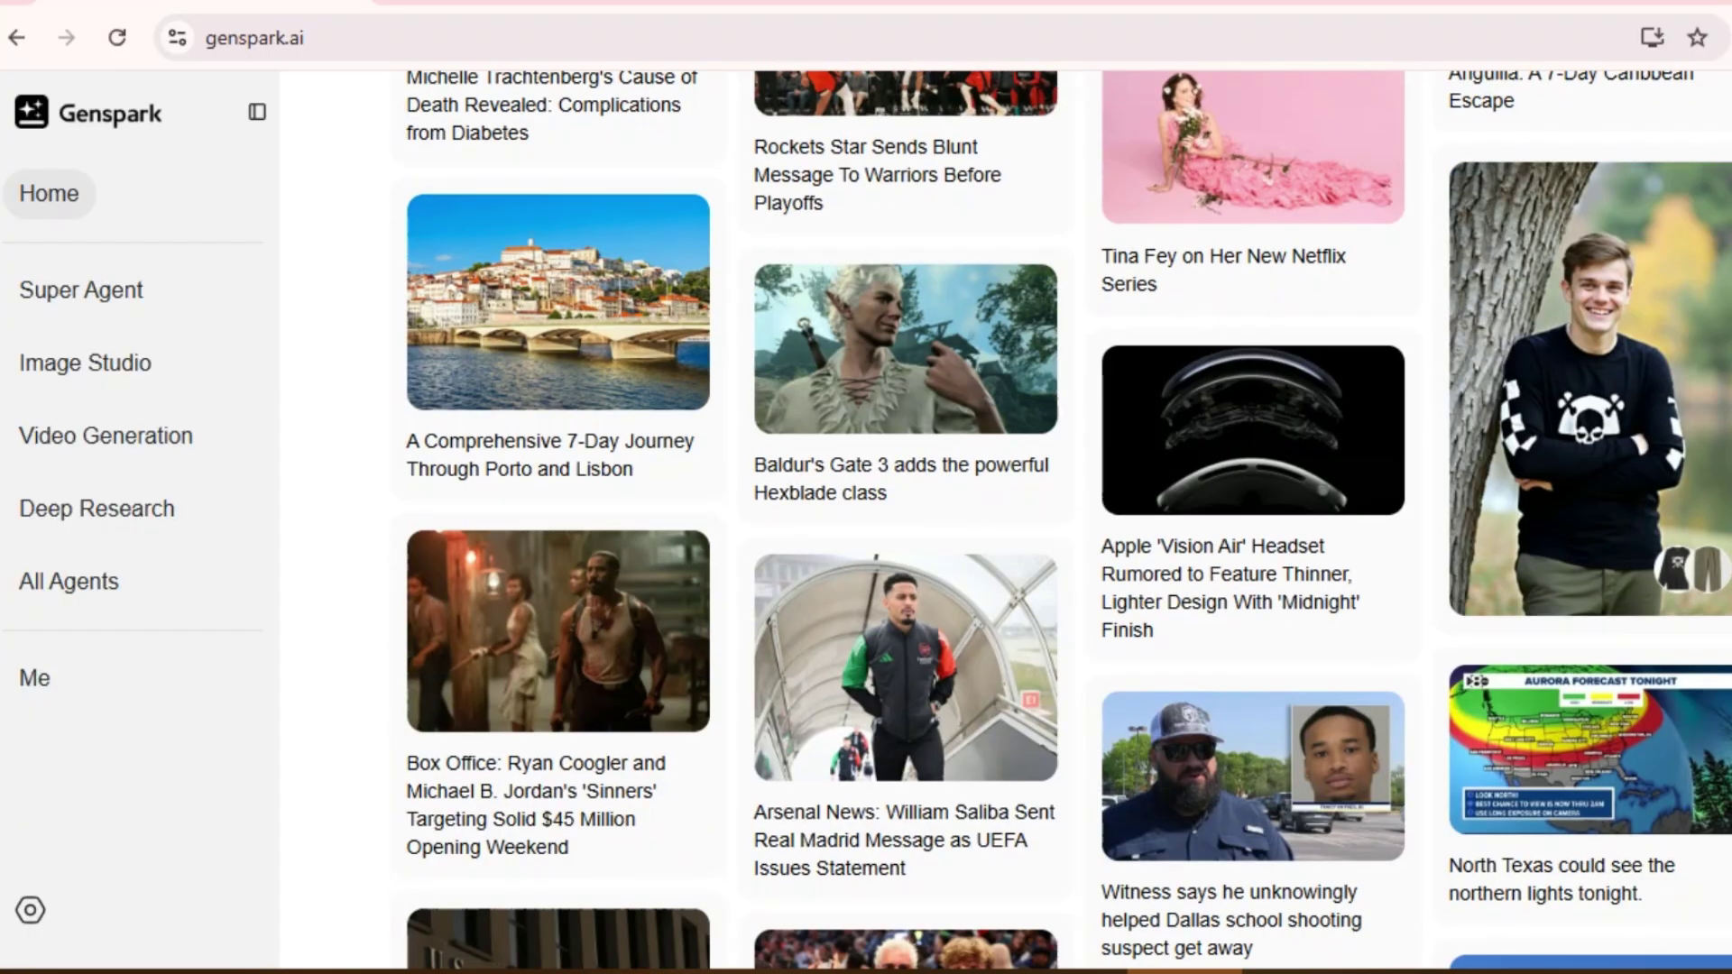
scroll(1006, 523, up, 20)
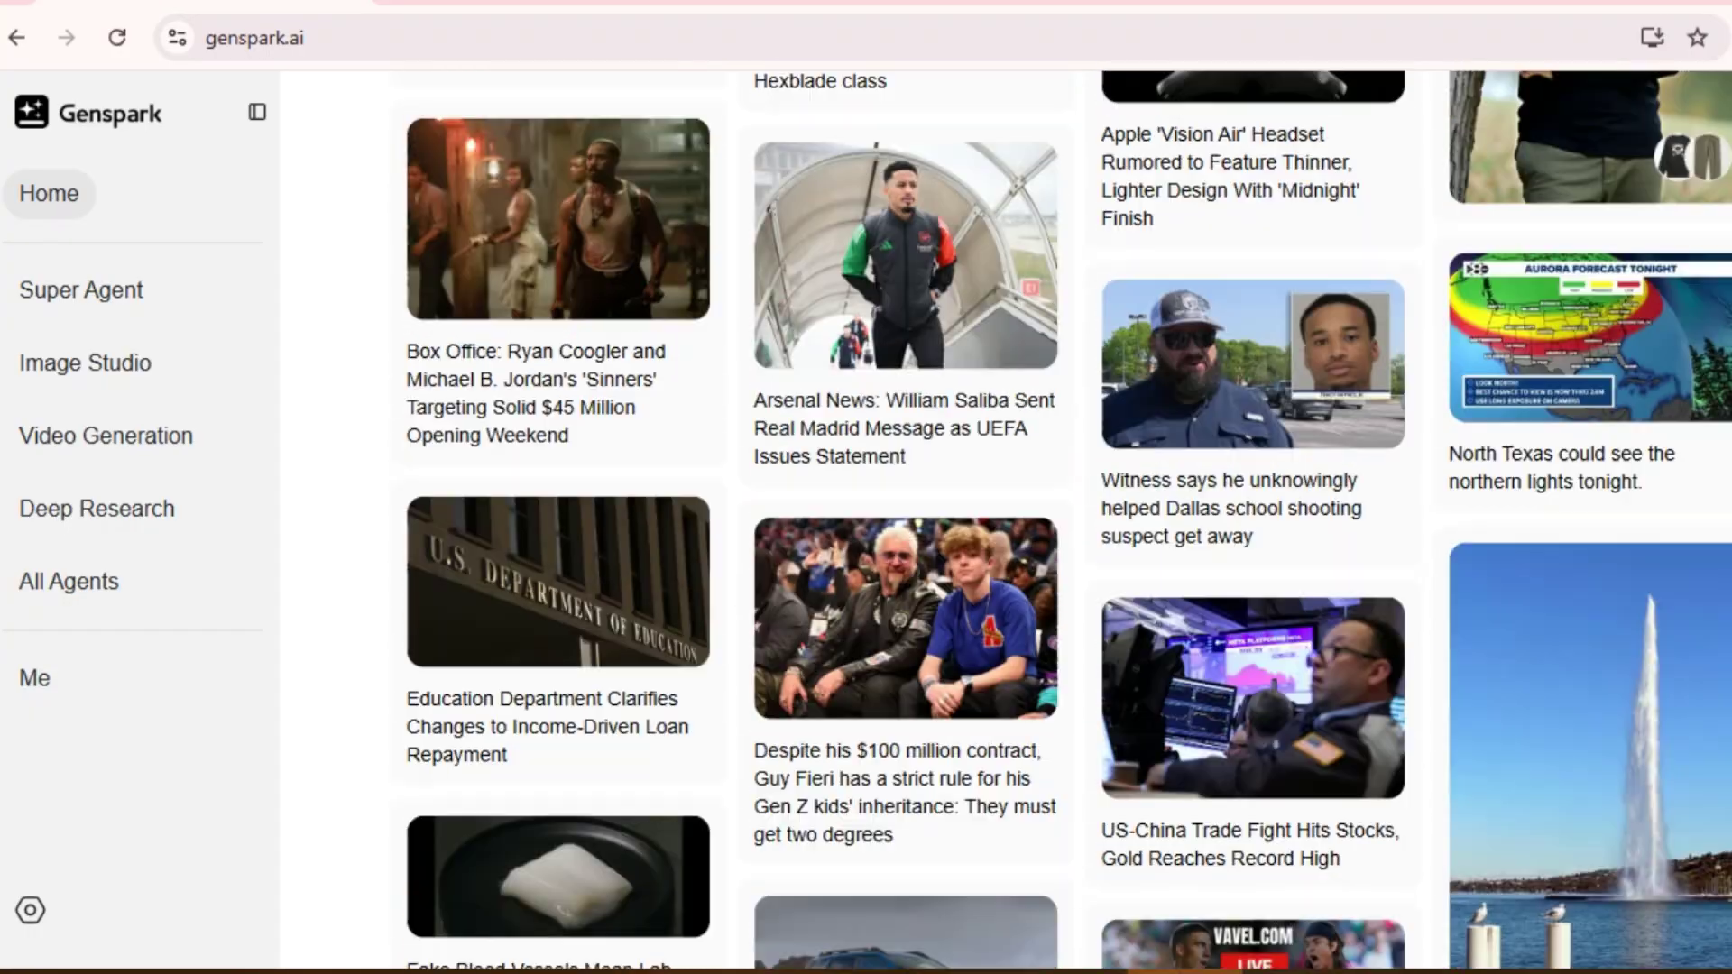
scroll(1006, 523, up, 20)
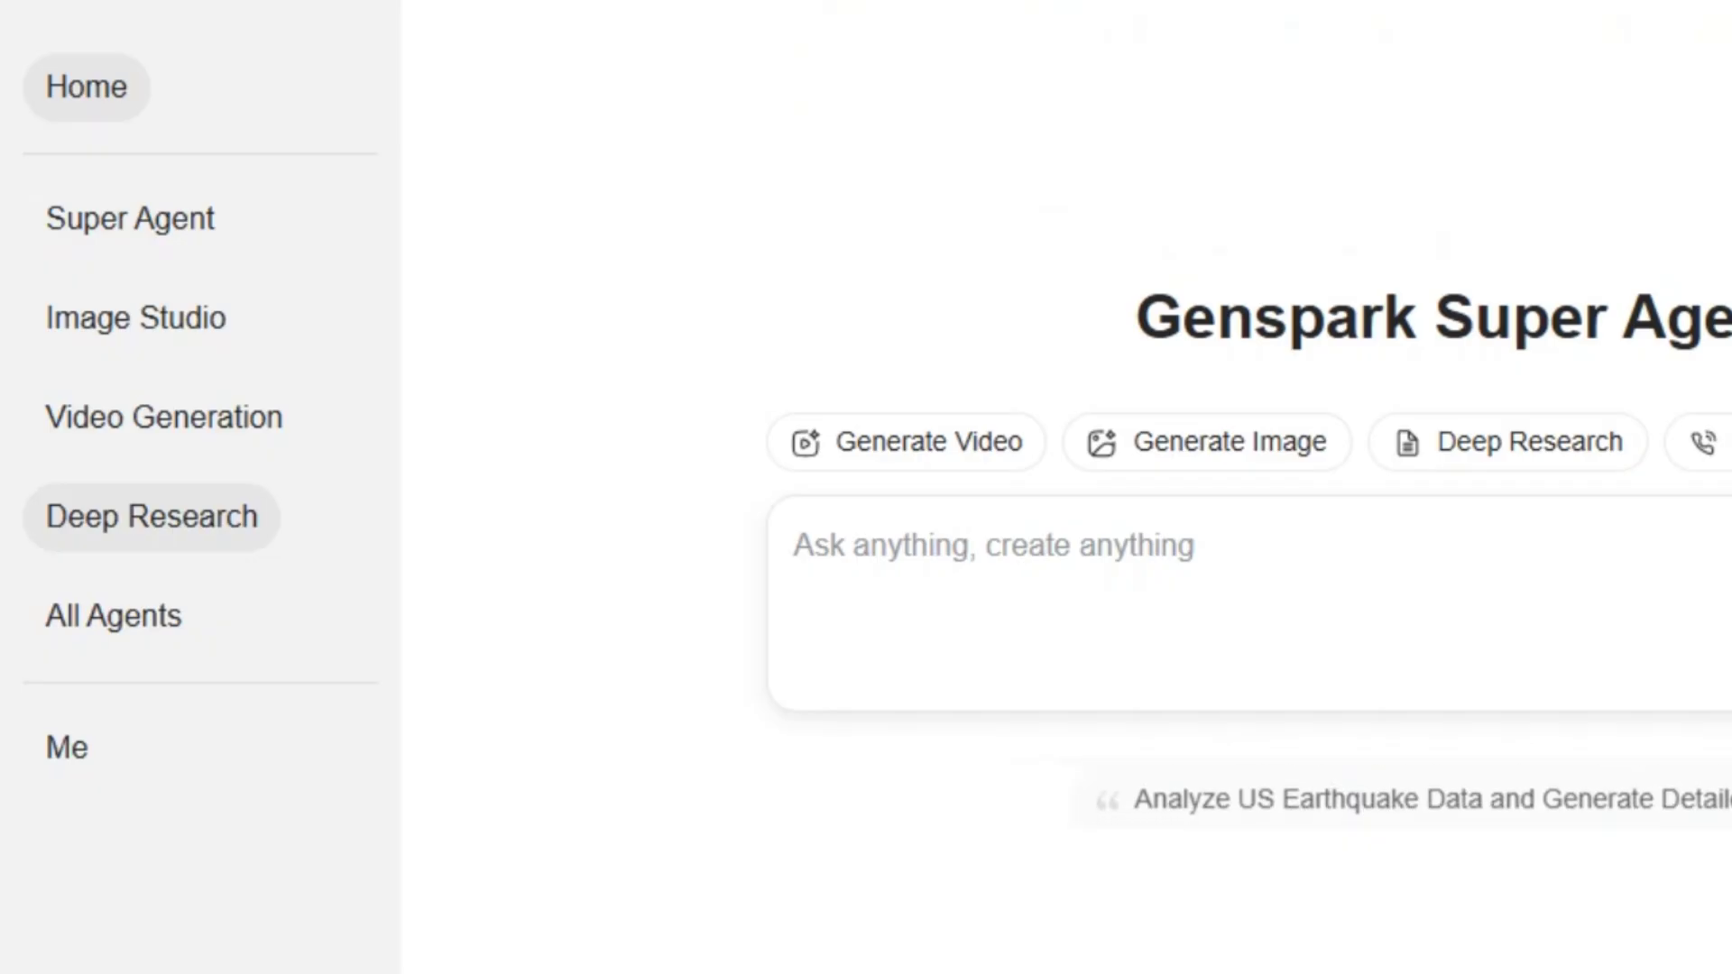
Step: Open the All Agents page and scroll down to the Basic Agents section
click(114, 616)
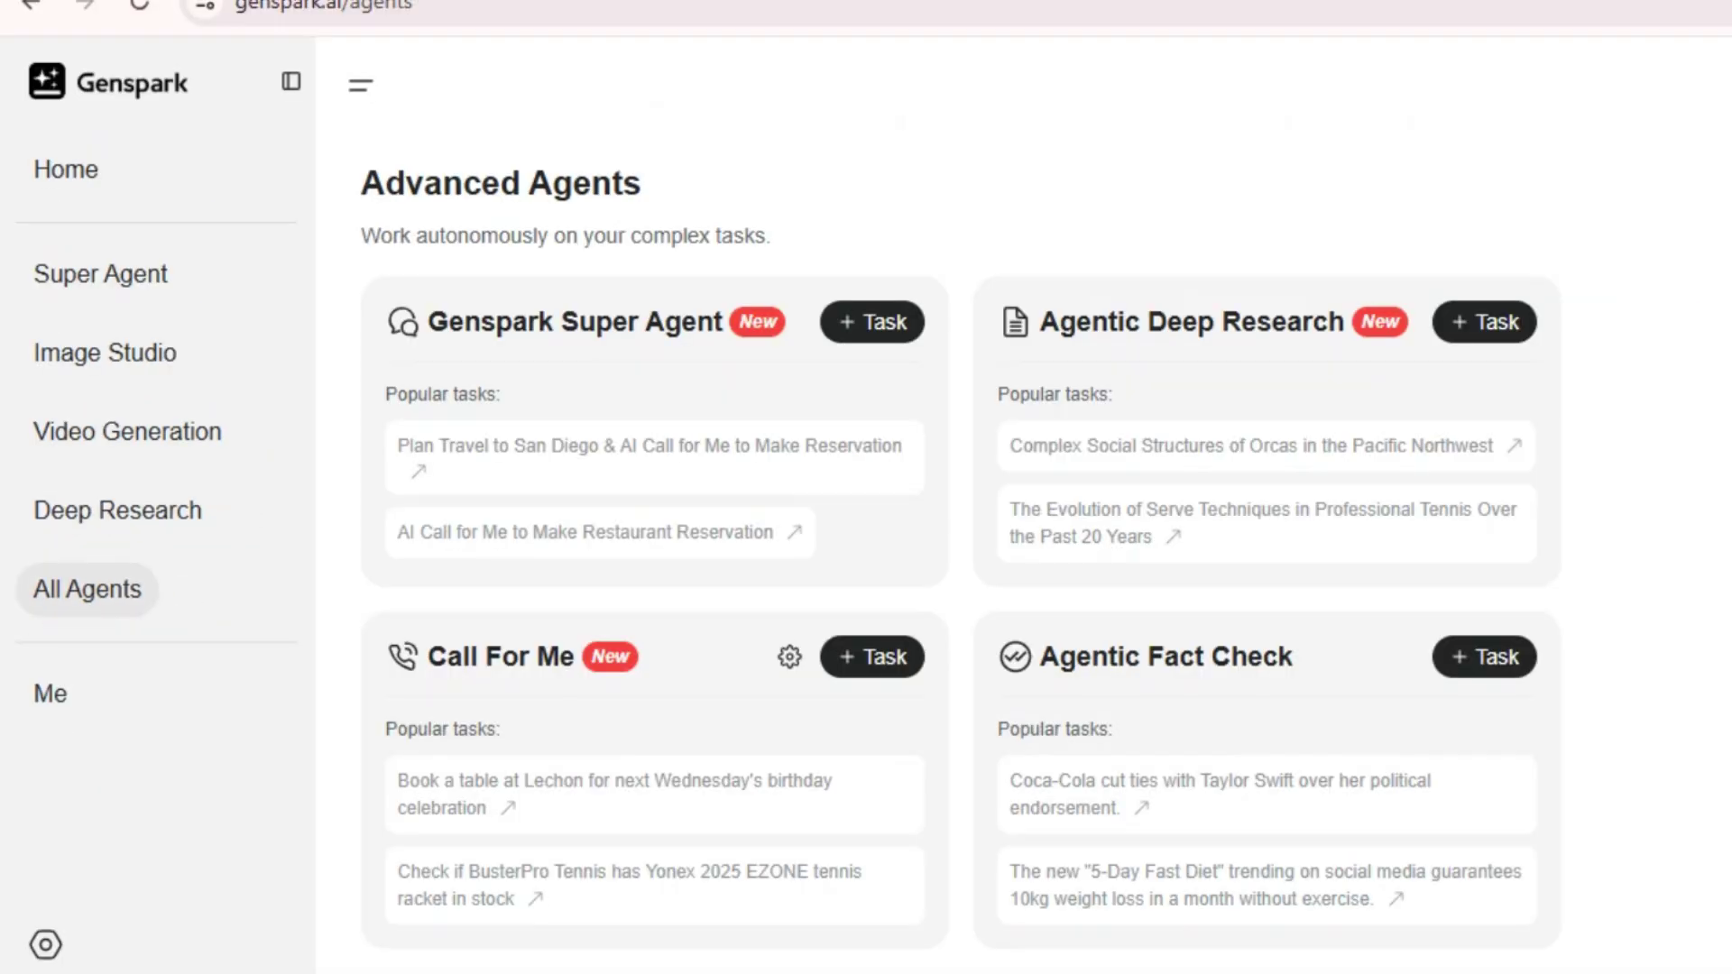
scroll(961, 566, down, 2)
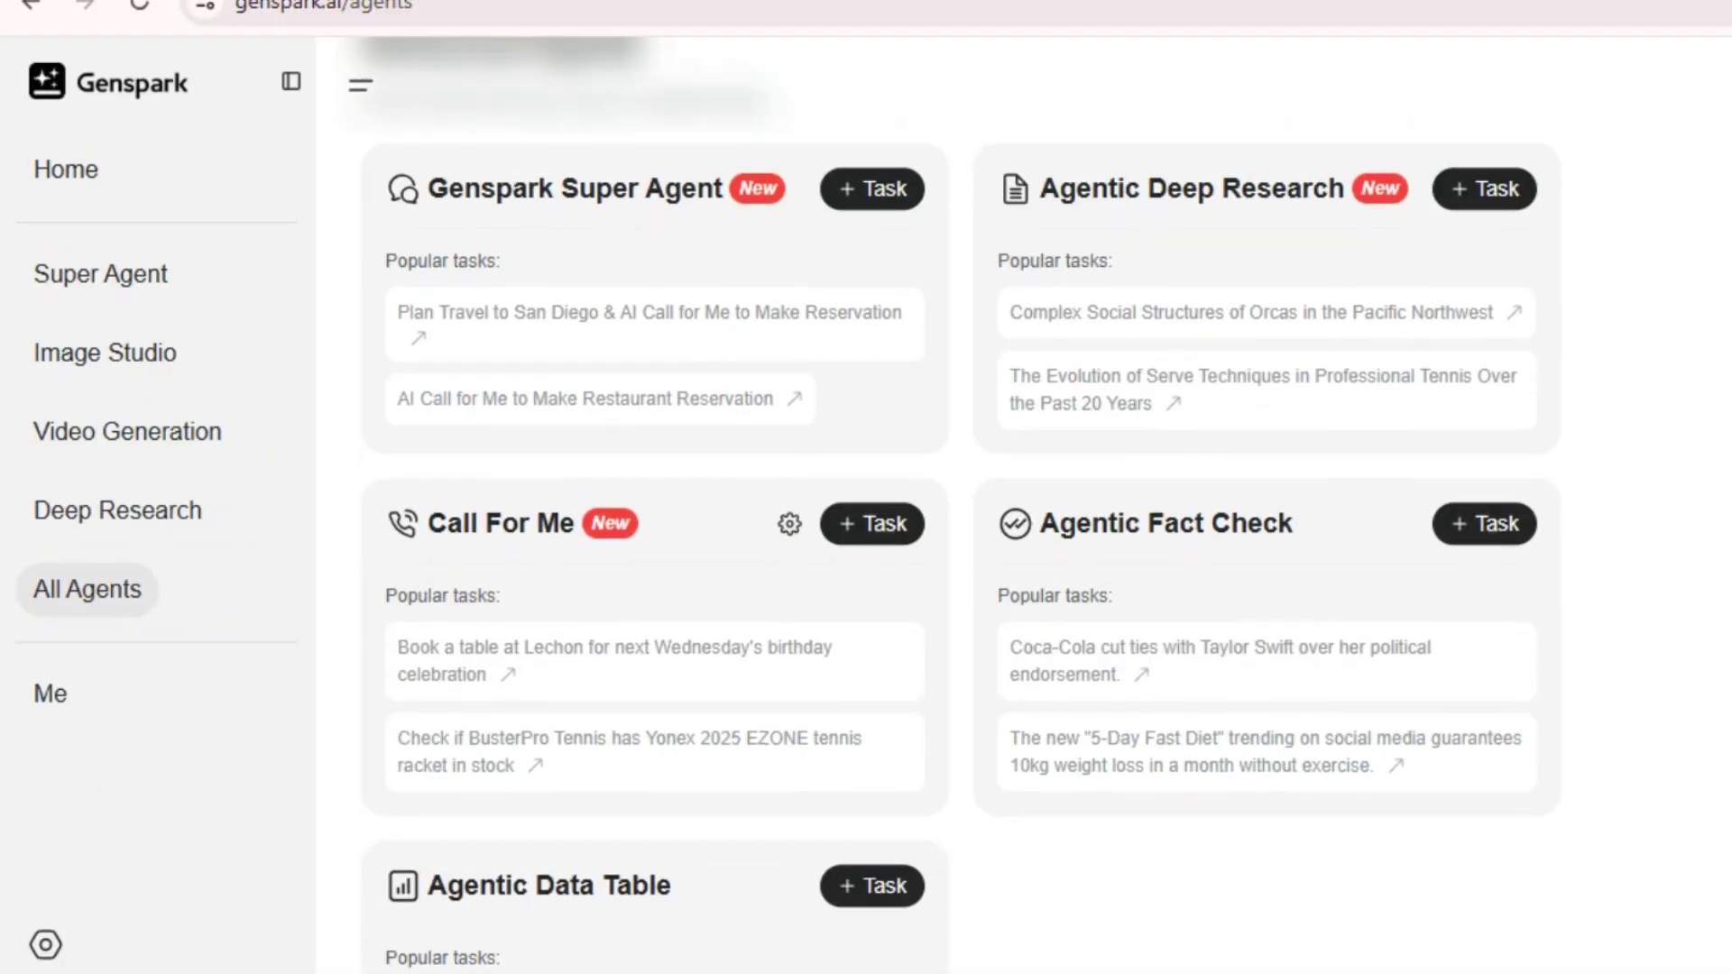
scroll(954, 506, down, 2)
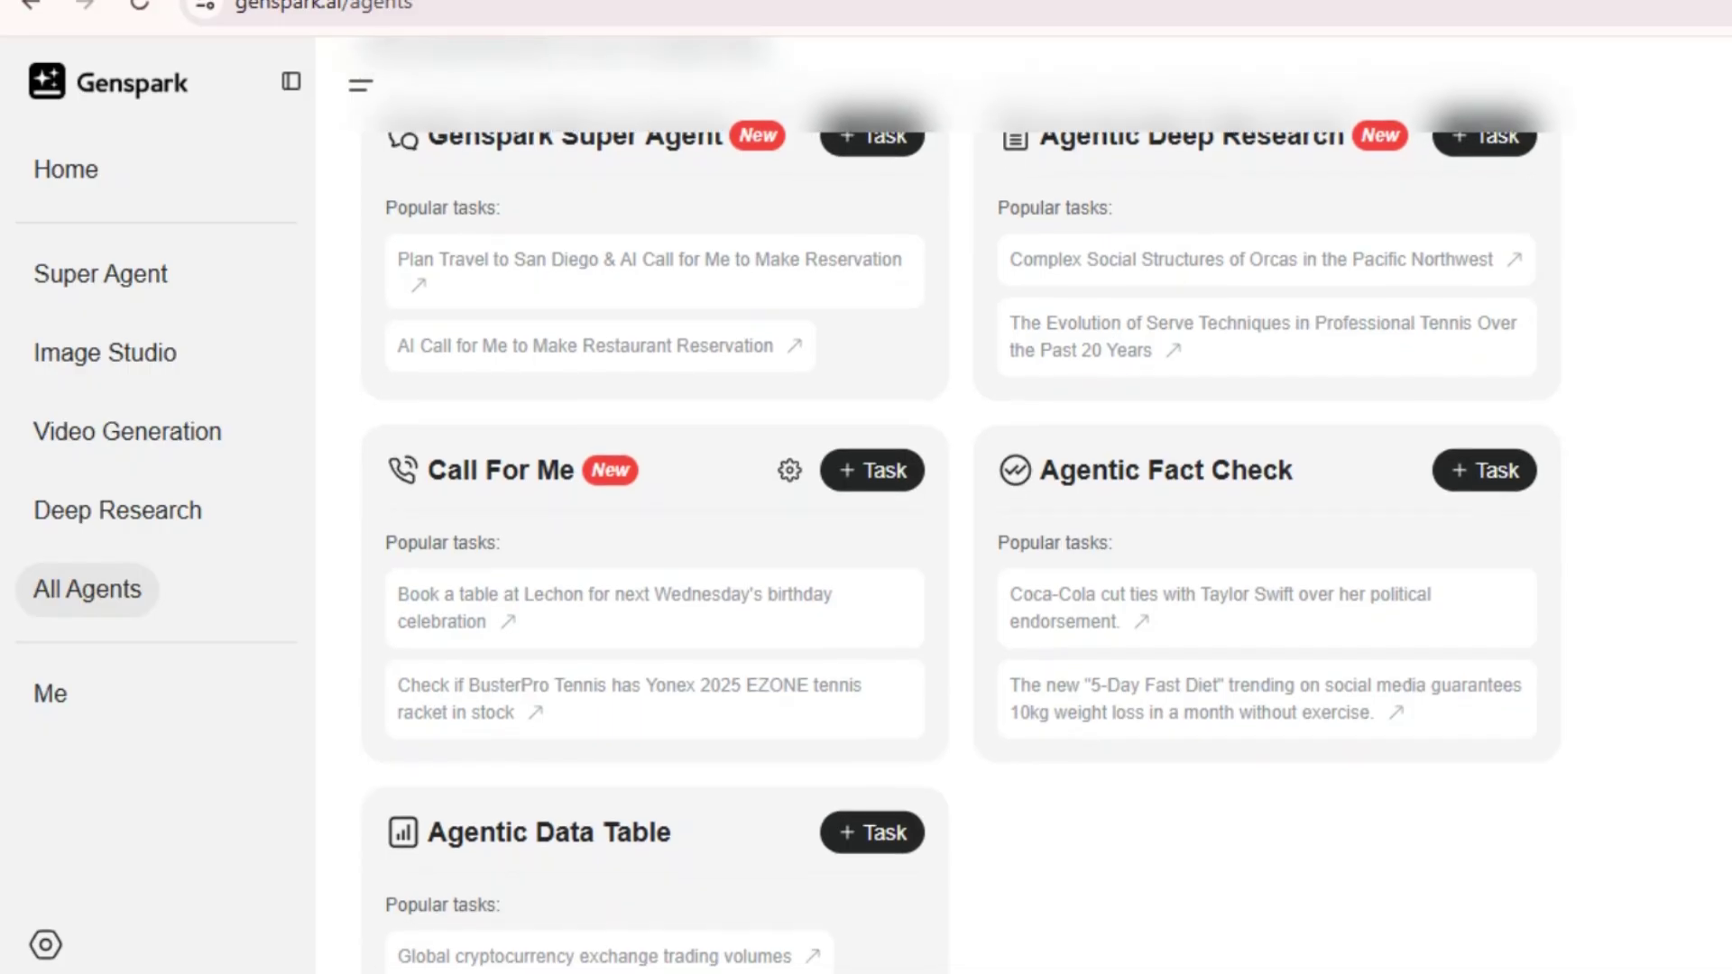
scroll(961, 505, down, 3)
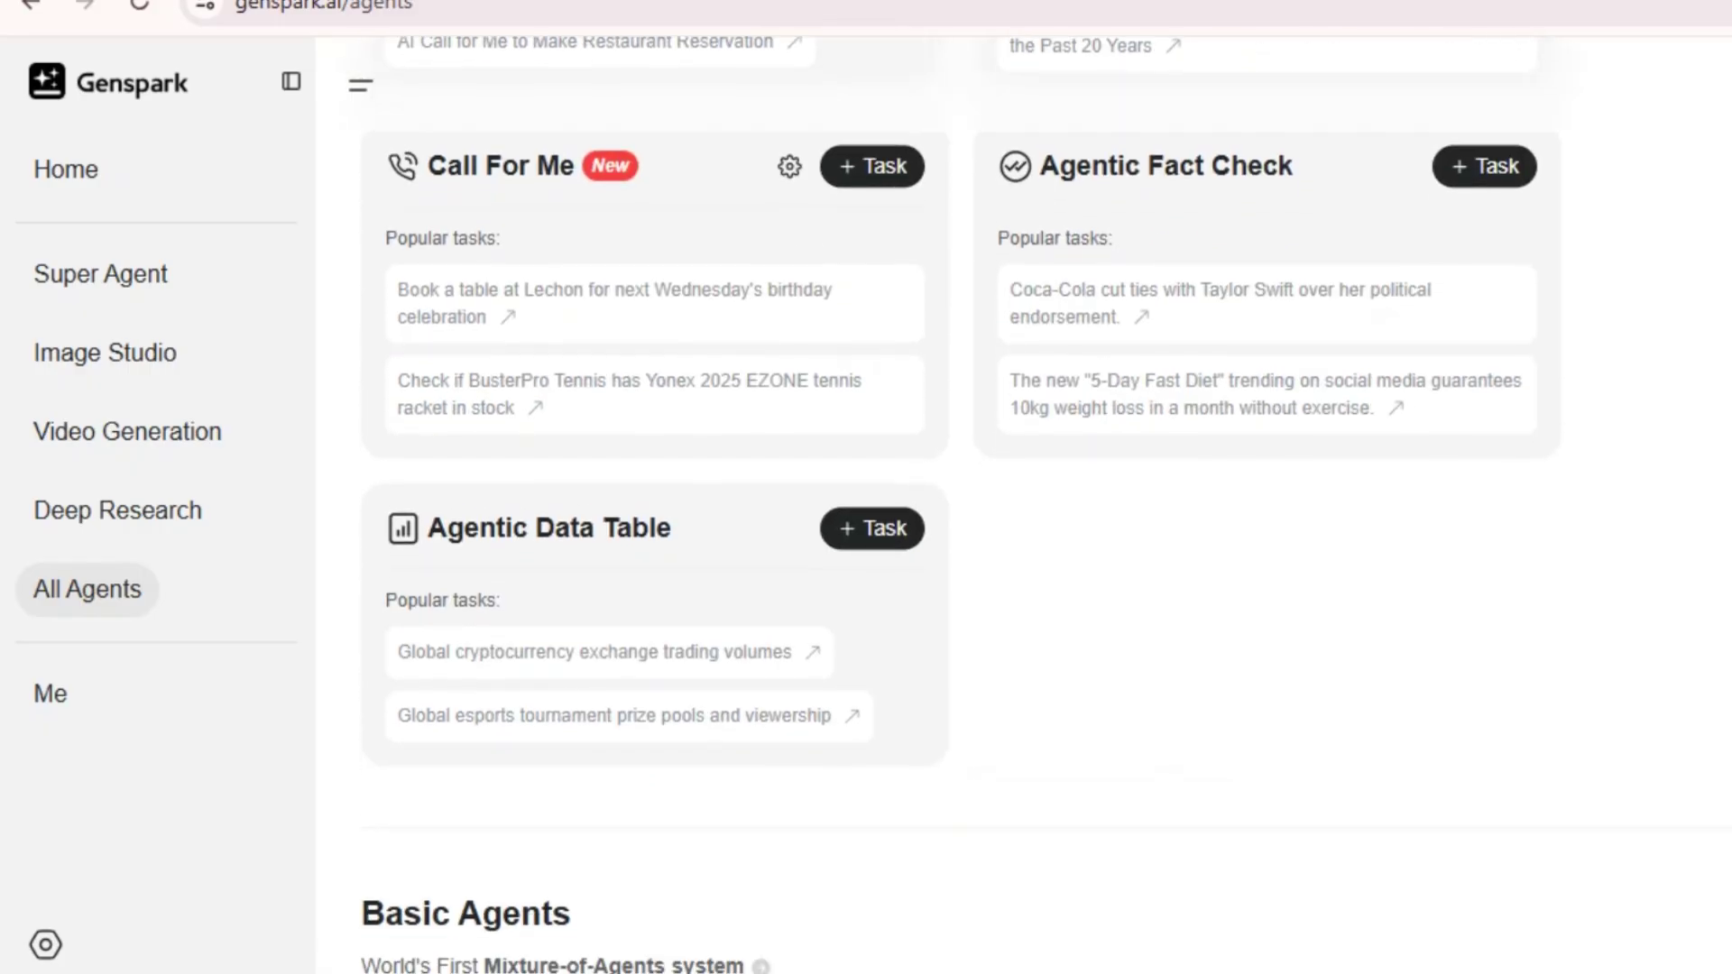
scroll(961, 505, down, 2)
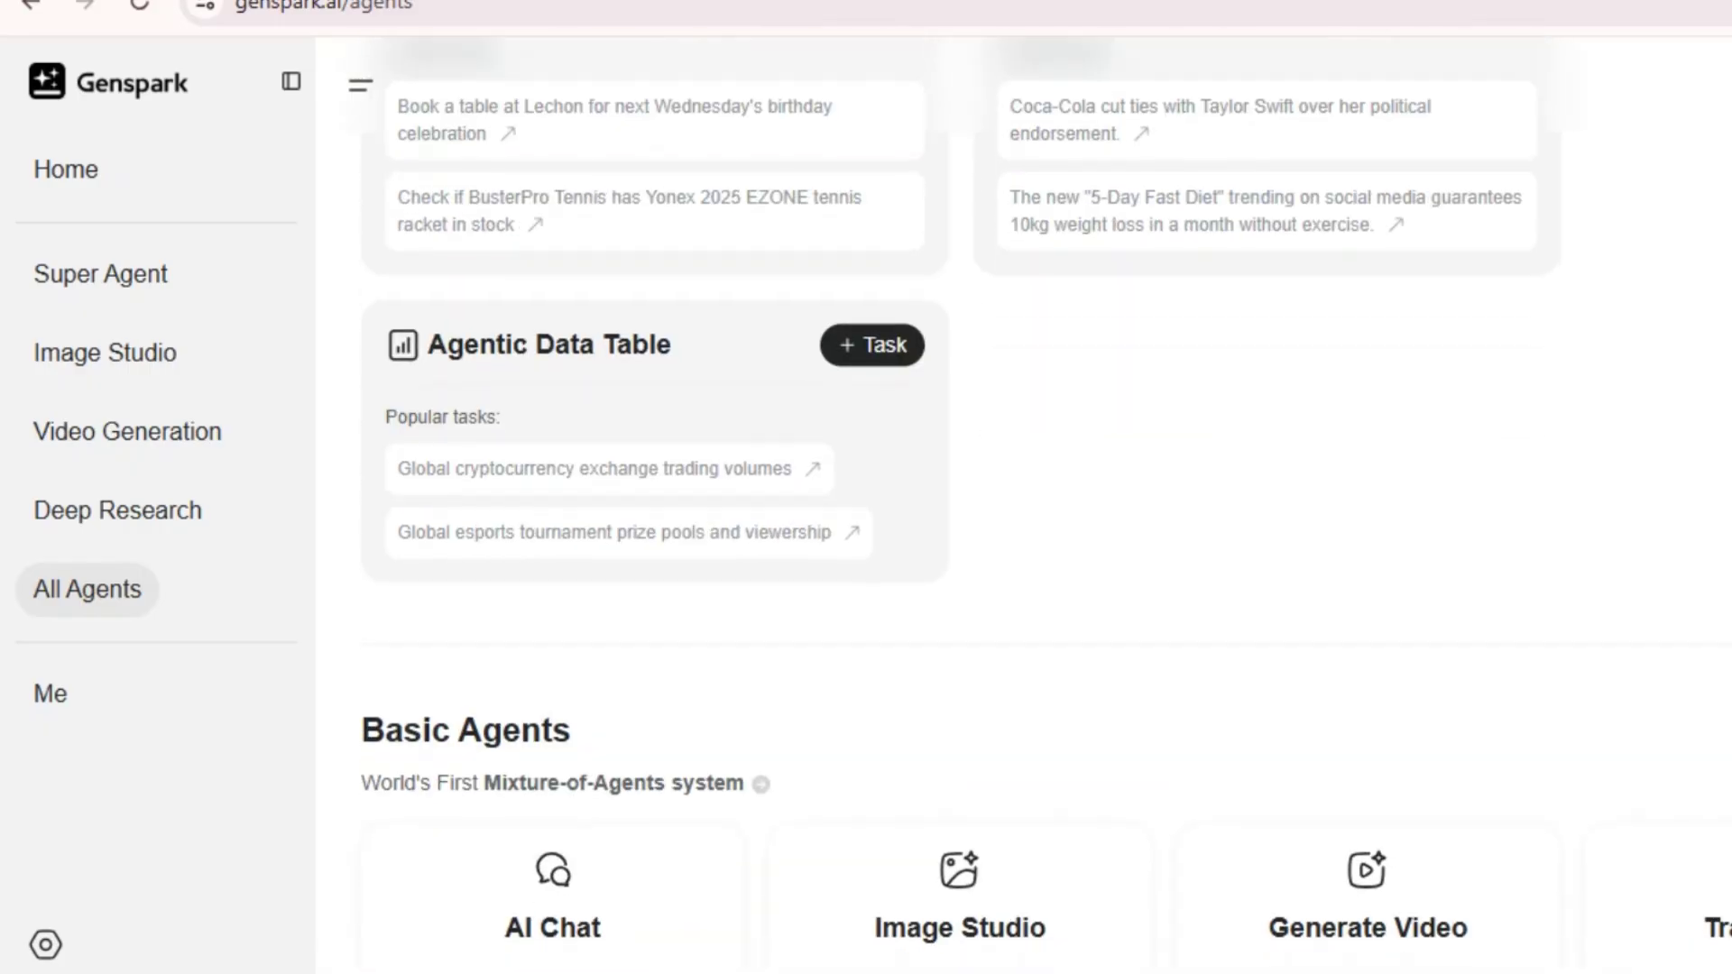
scroll(960, 505, down, 3)
scroll(961, 506, up, 10)
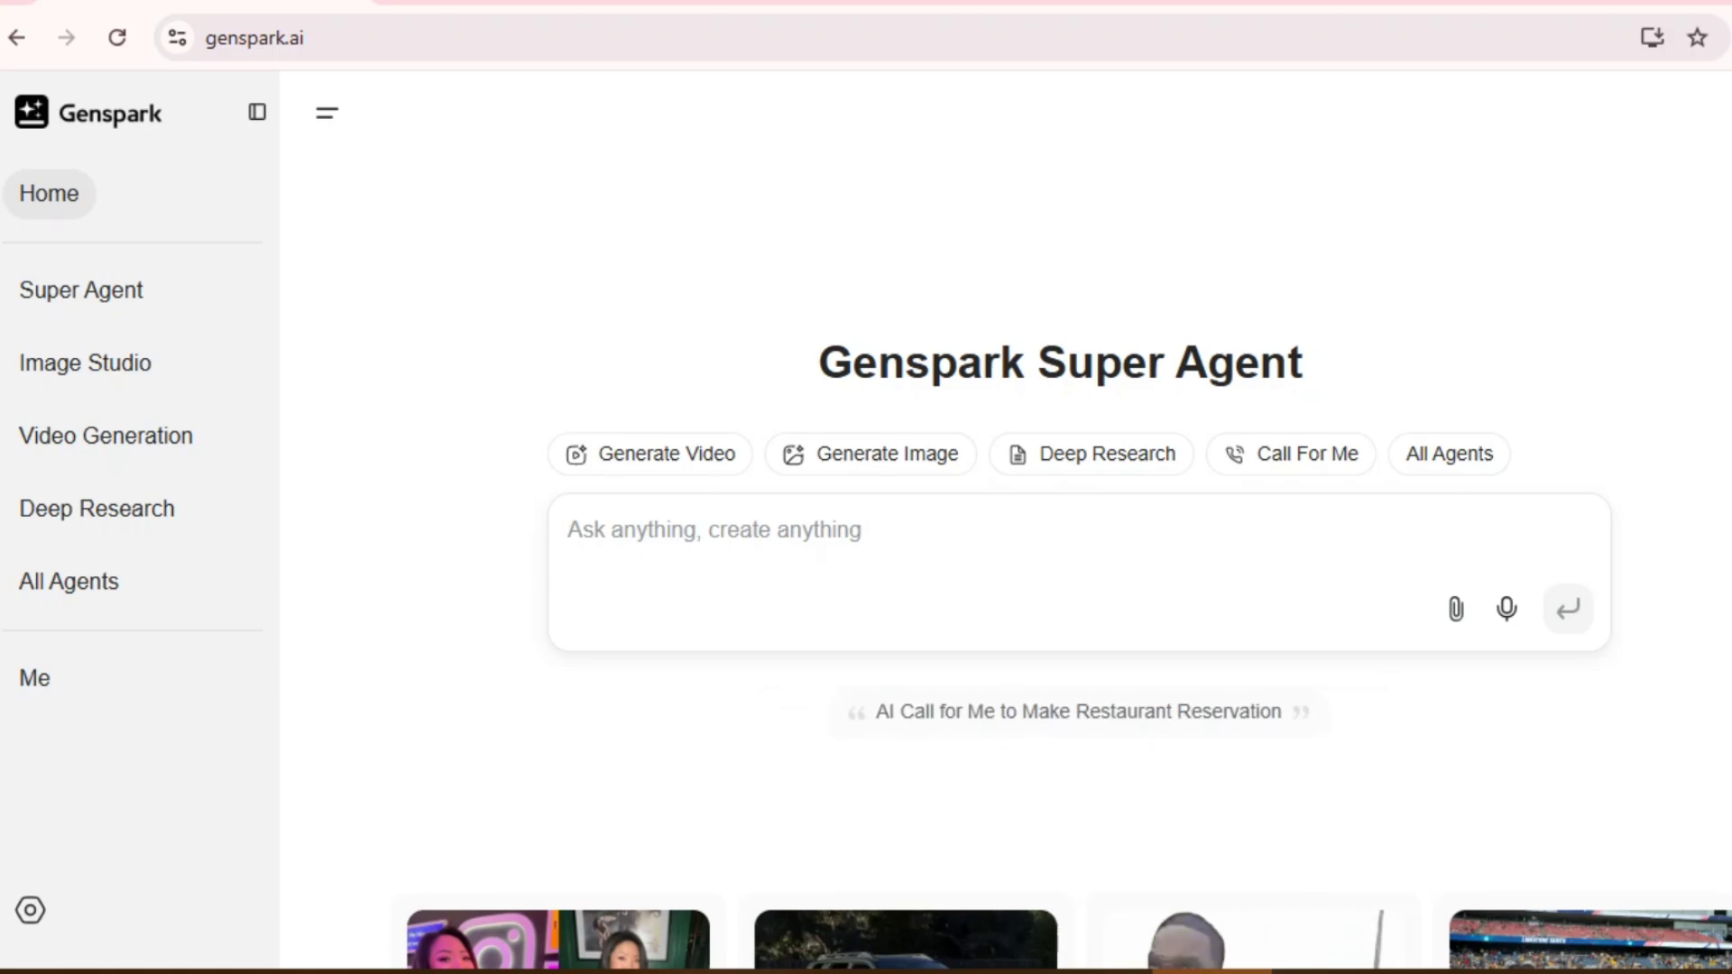
Step: Submit a new Super Agent request for a comprehensive sustainable fashion startup business plan and investor slideshow
click(81, 290)
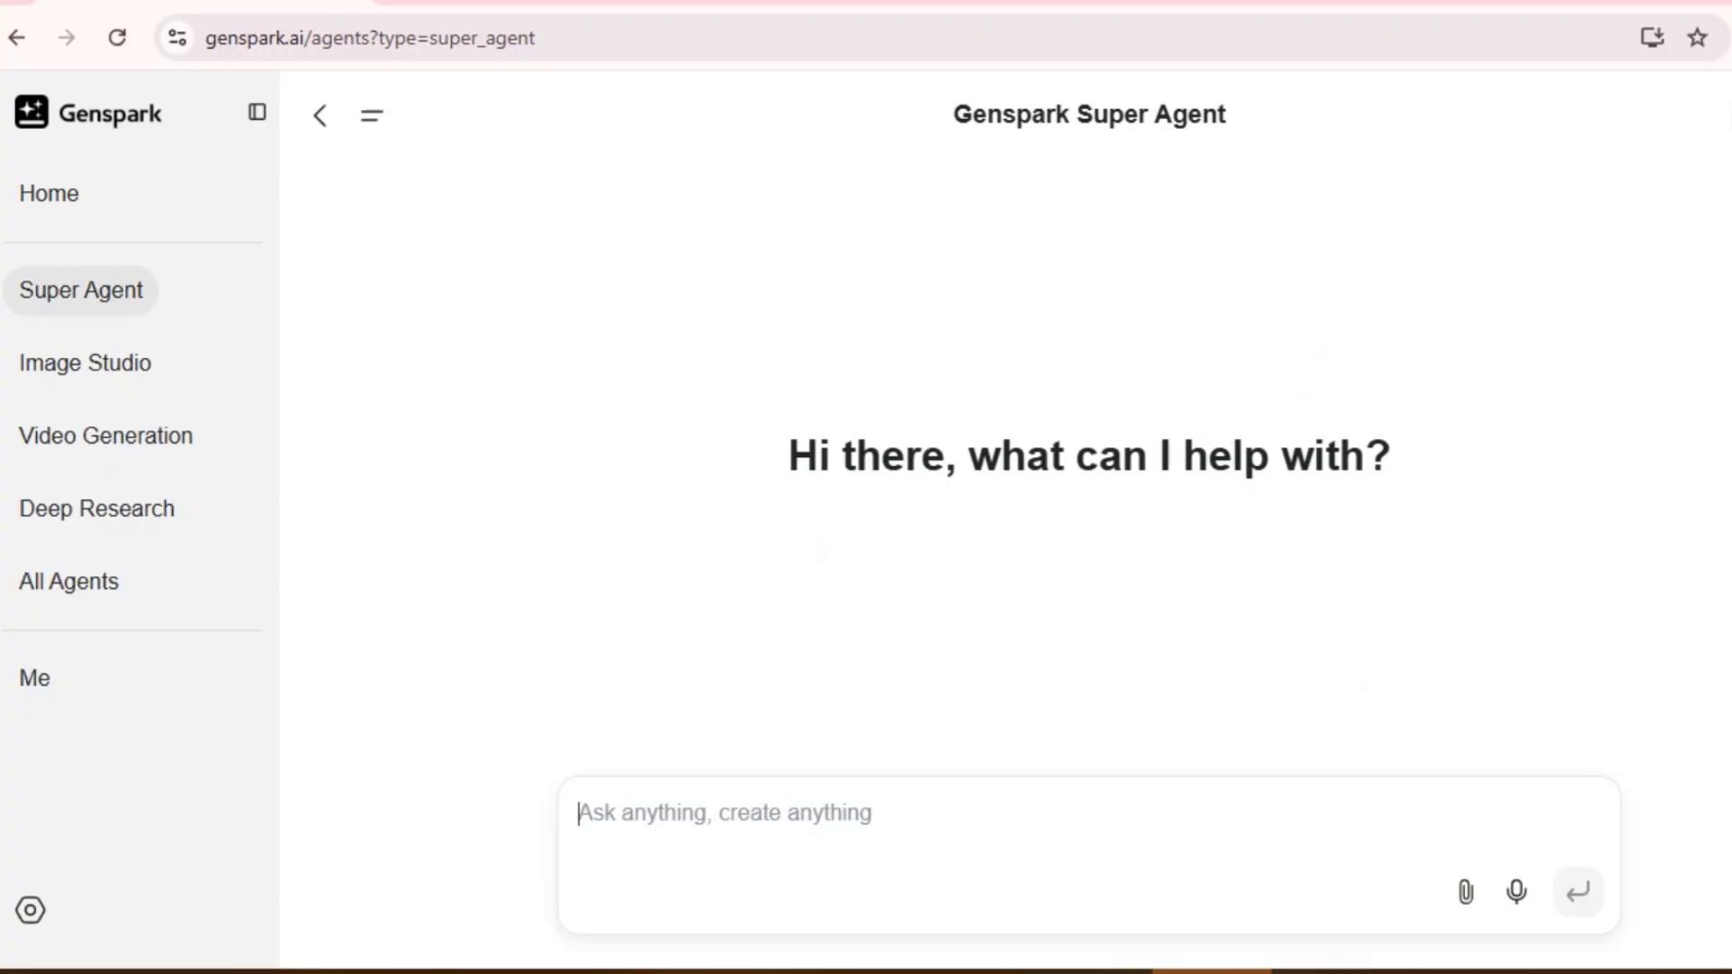
text(Create a comprehensive business plan for a sustainable fashion startup, including )
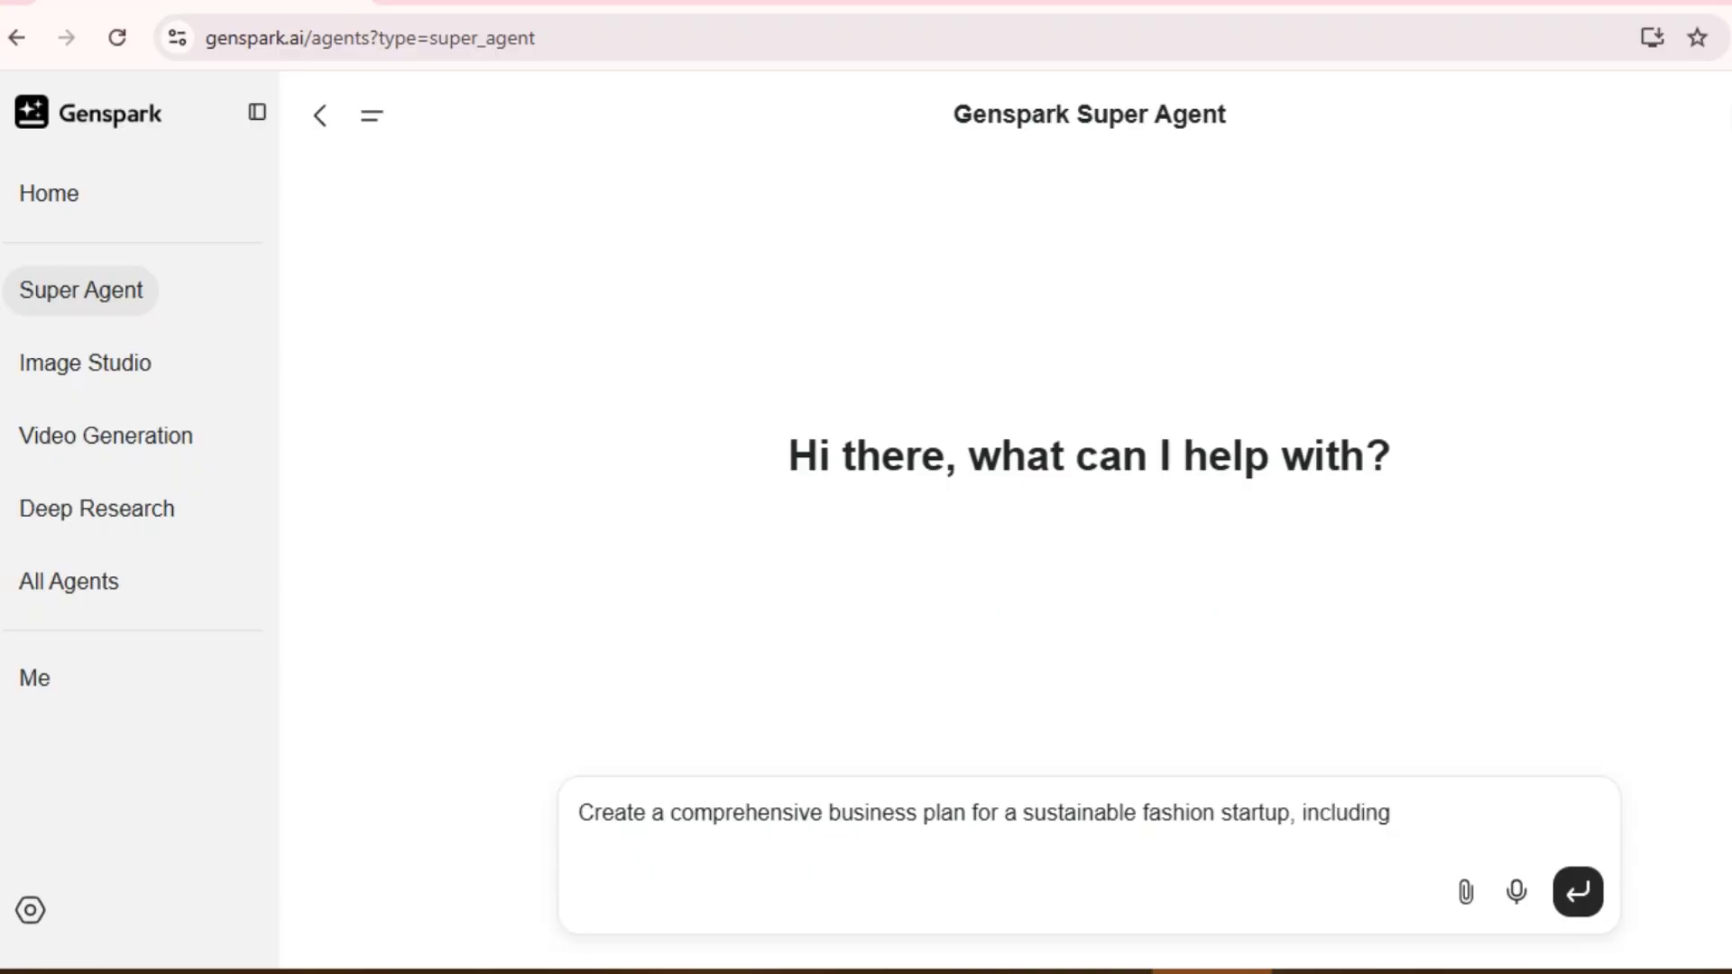
text(market analysis, competit)
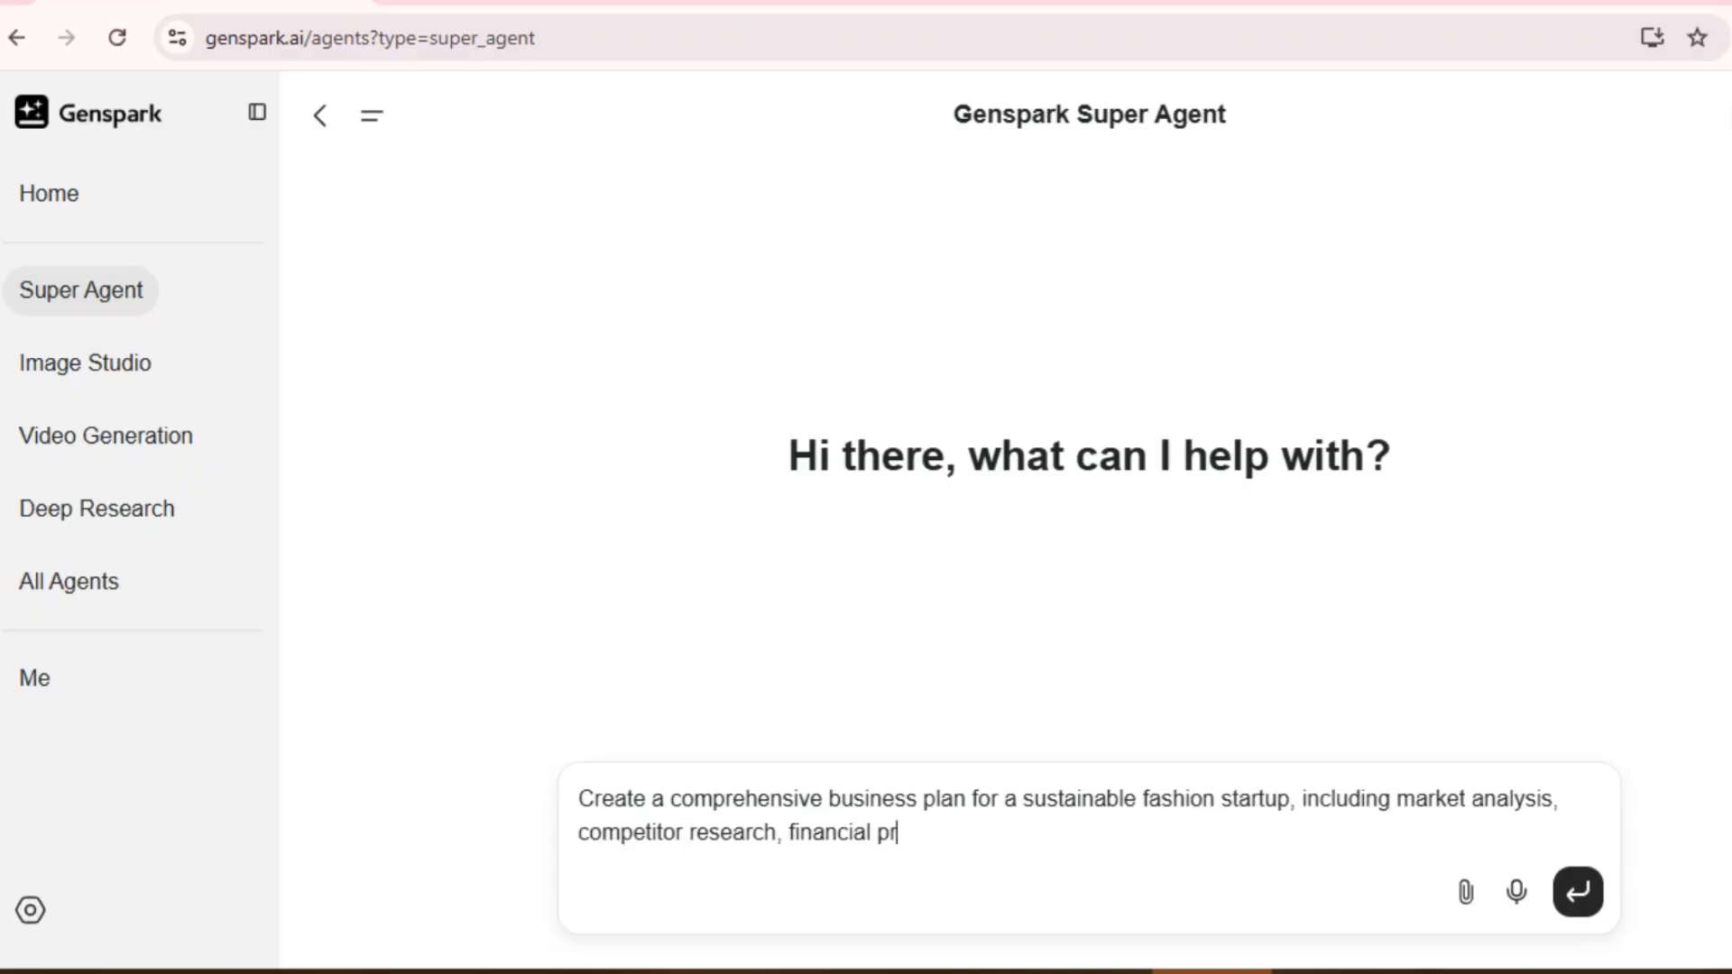
text(or research, financial projections for the first two years, and a)
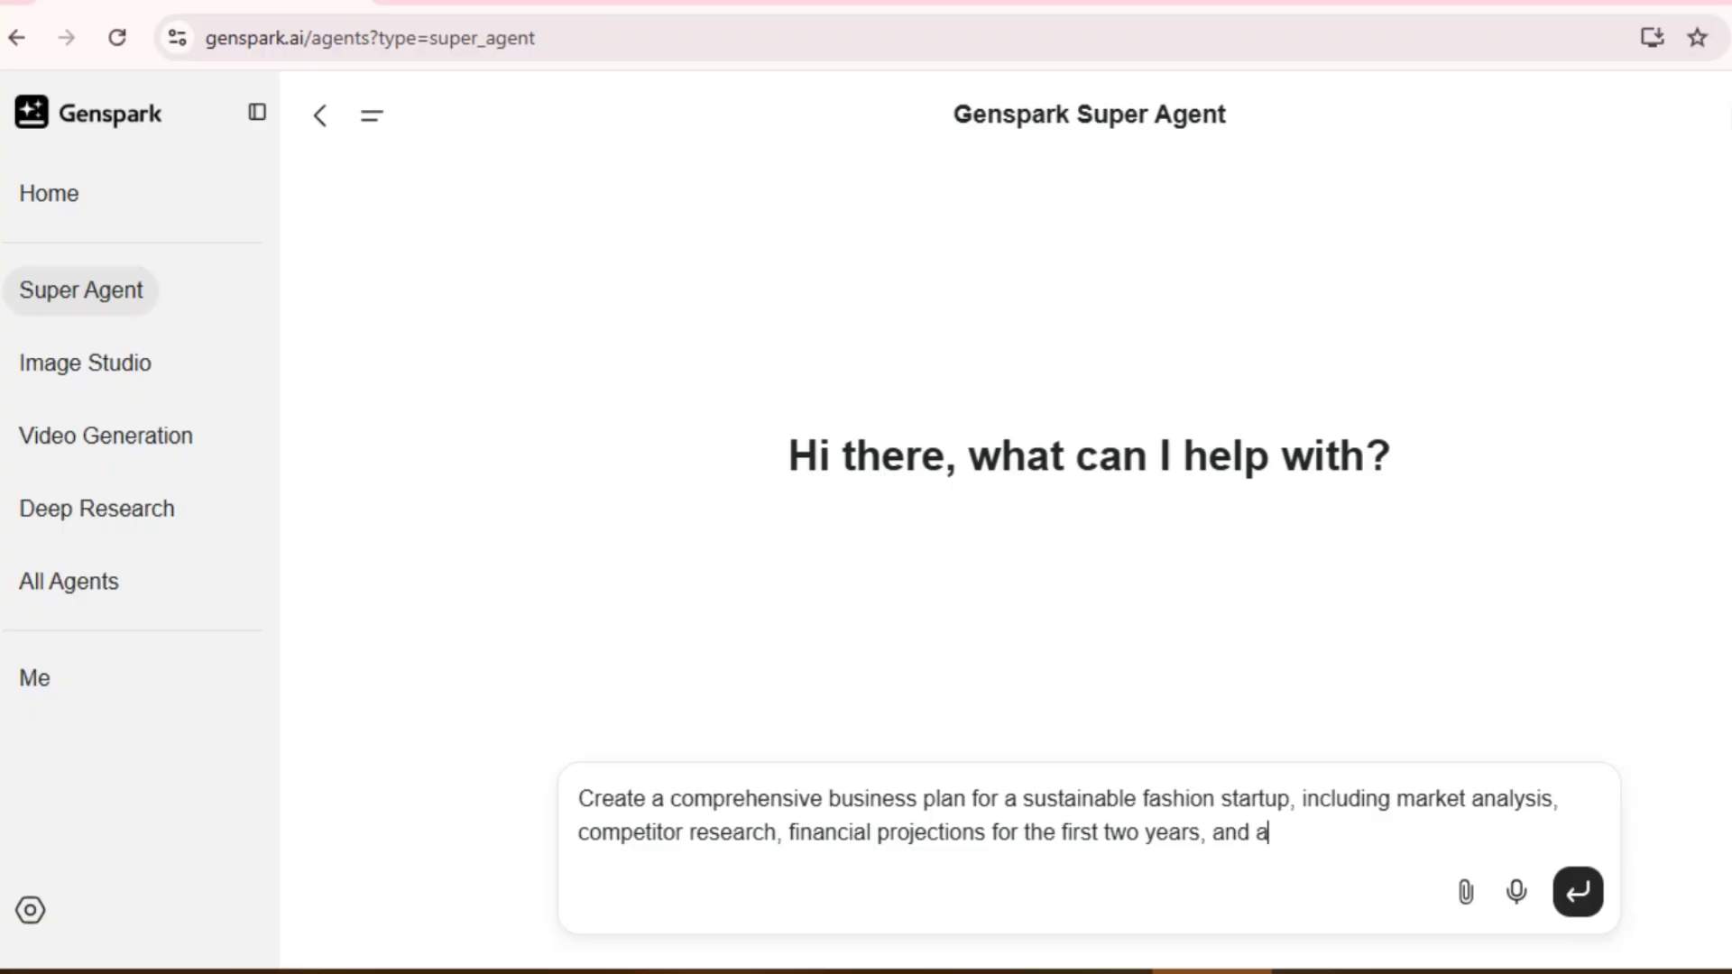
text(n implementation timeline. Then )
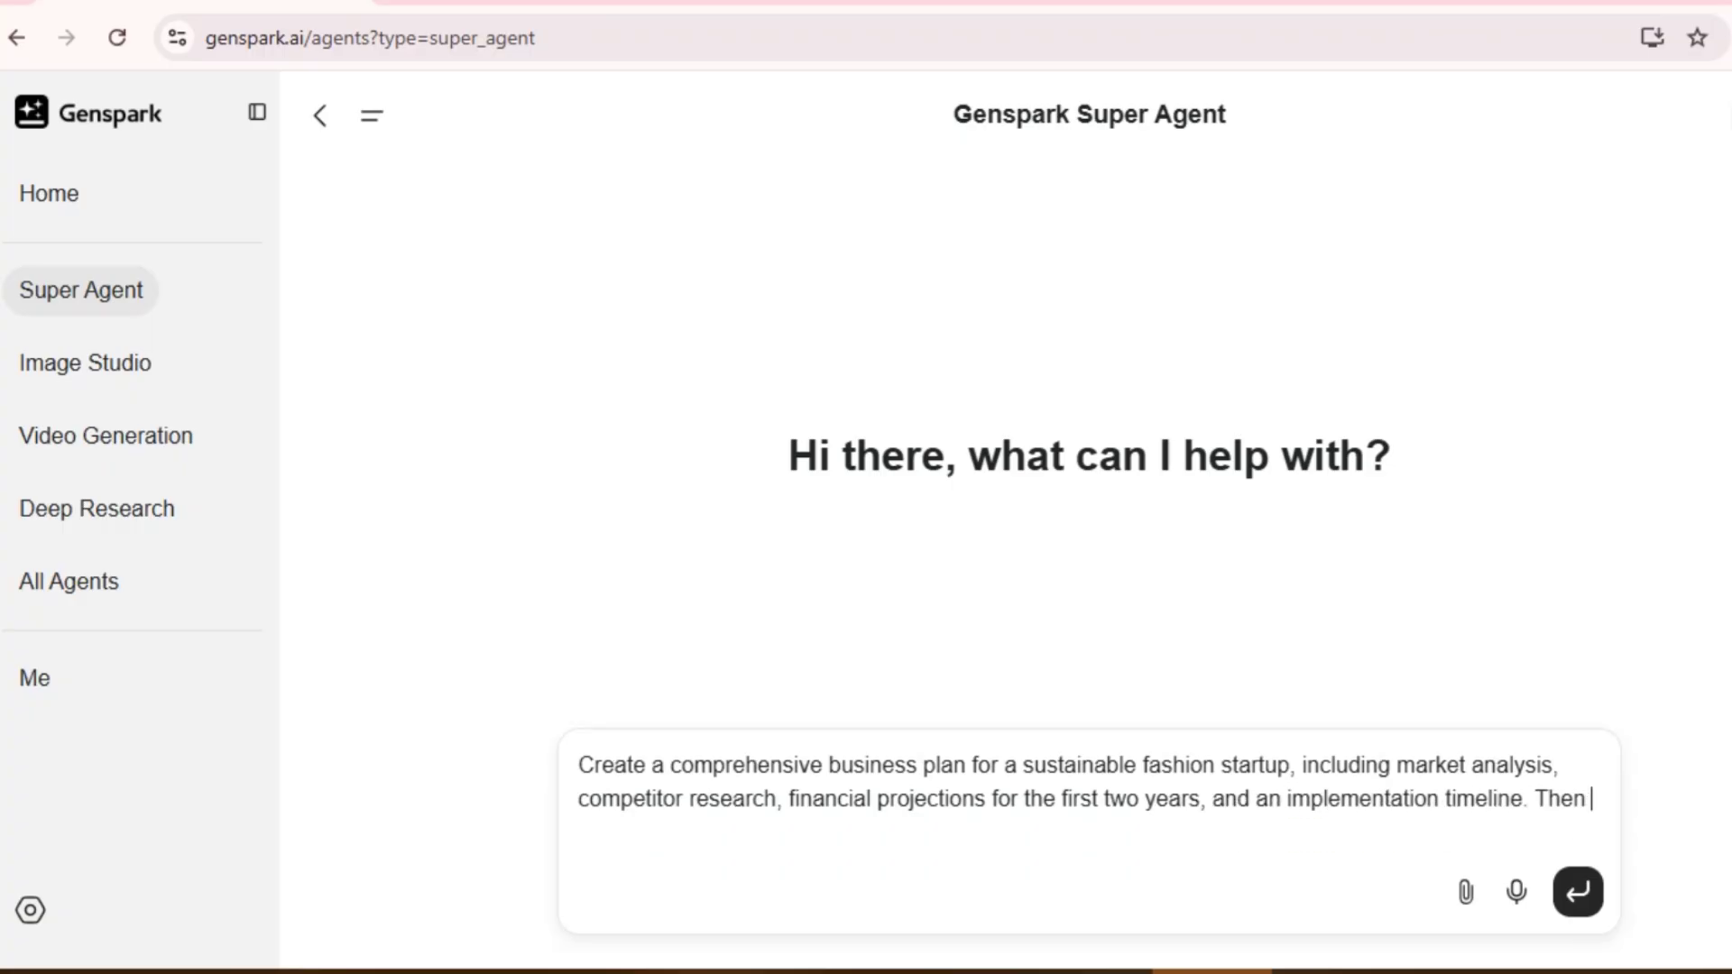
text(convert this into a professional sl)
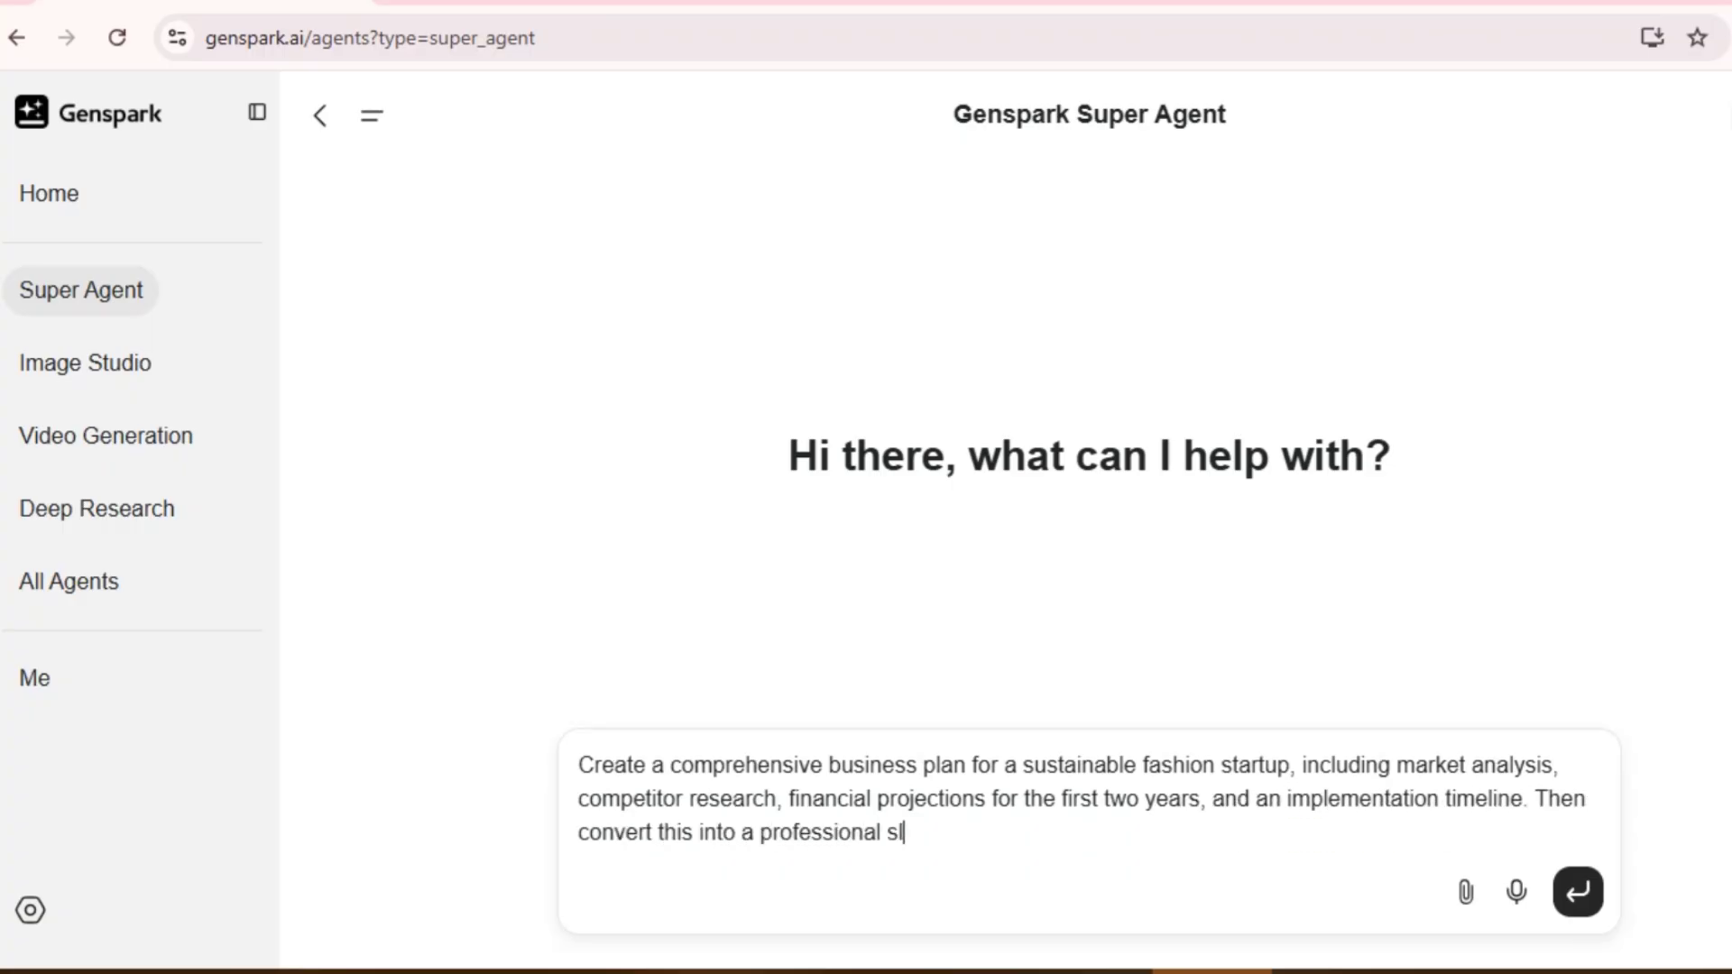
text(ideshow presentation)
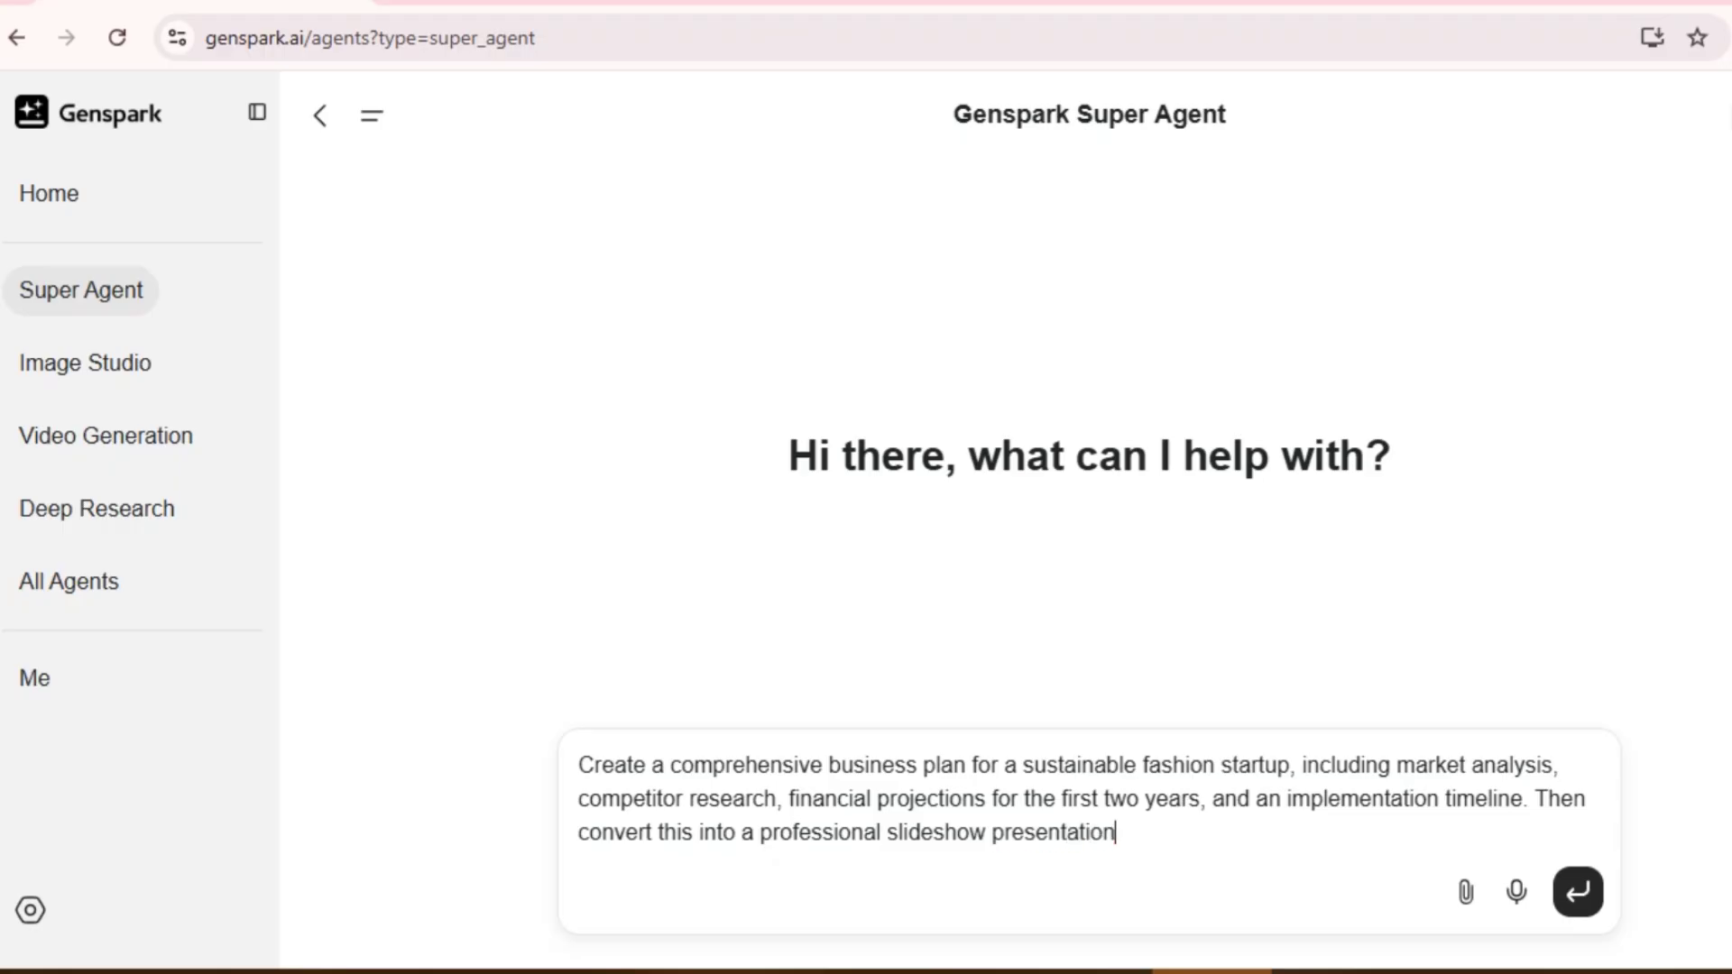
text( I can show potential investors.)
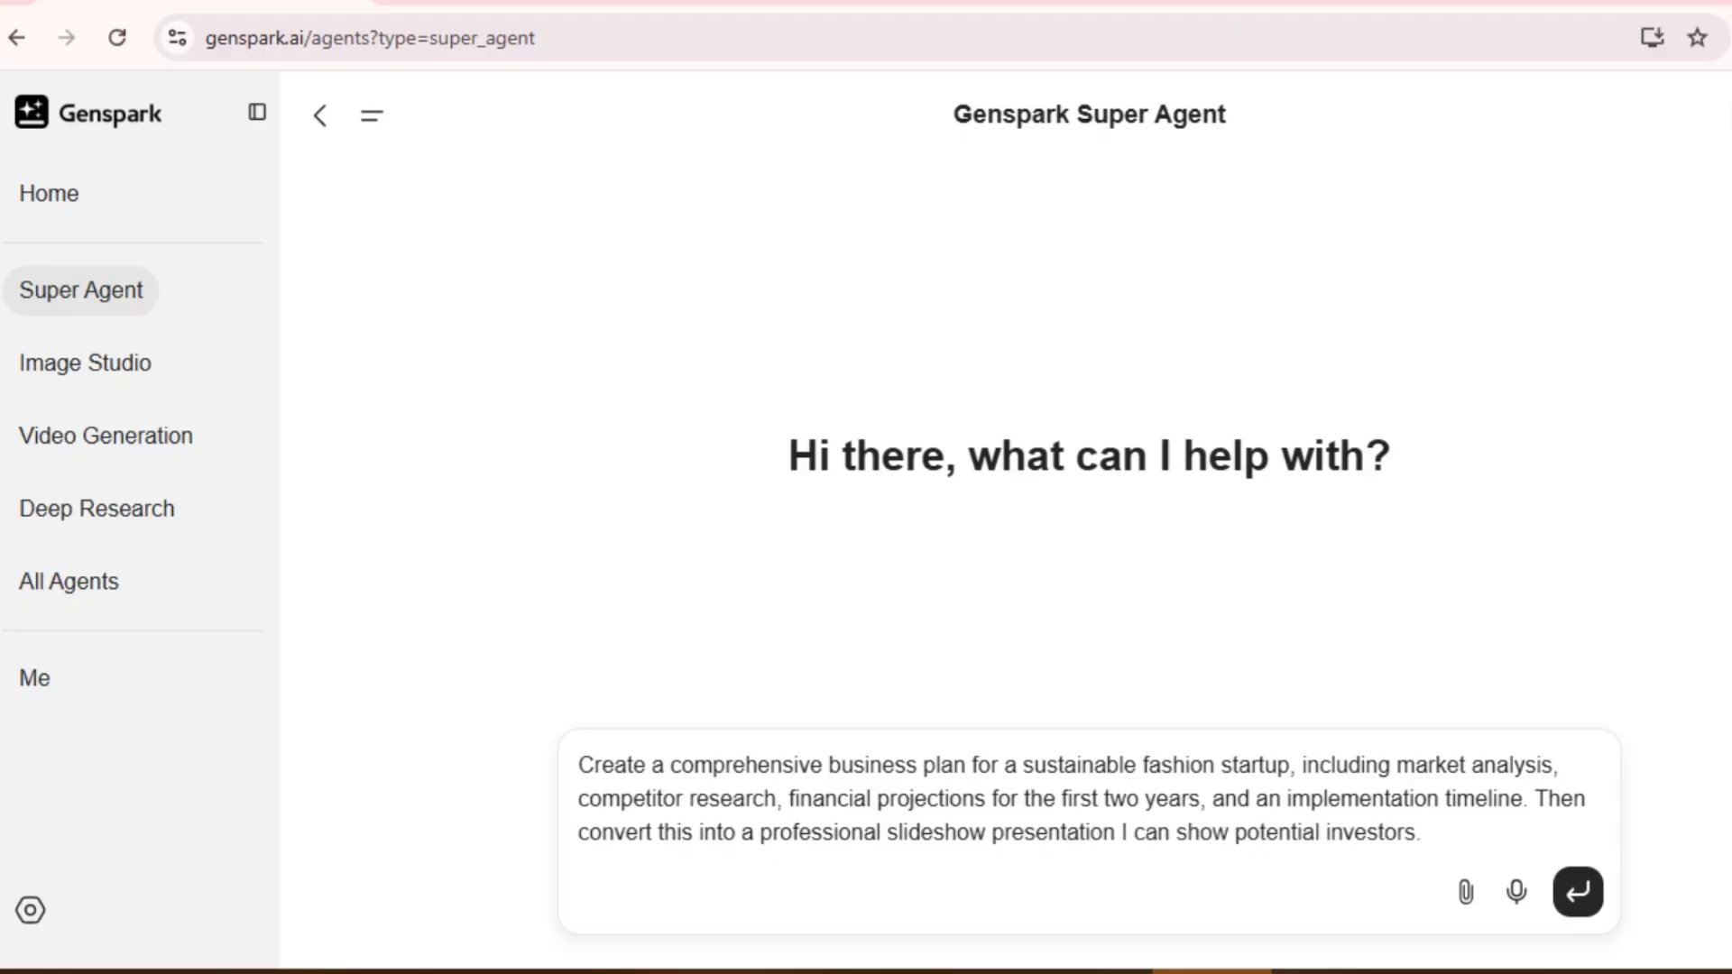
key(Return)
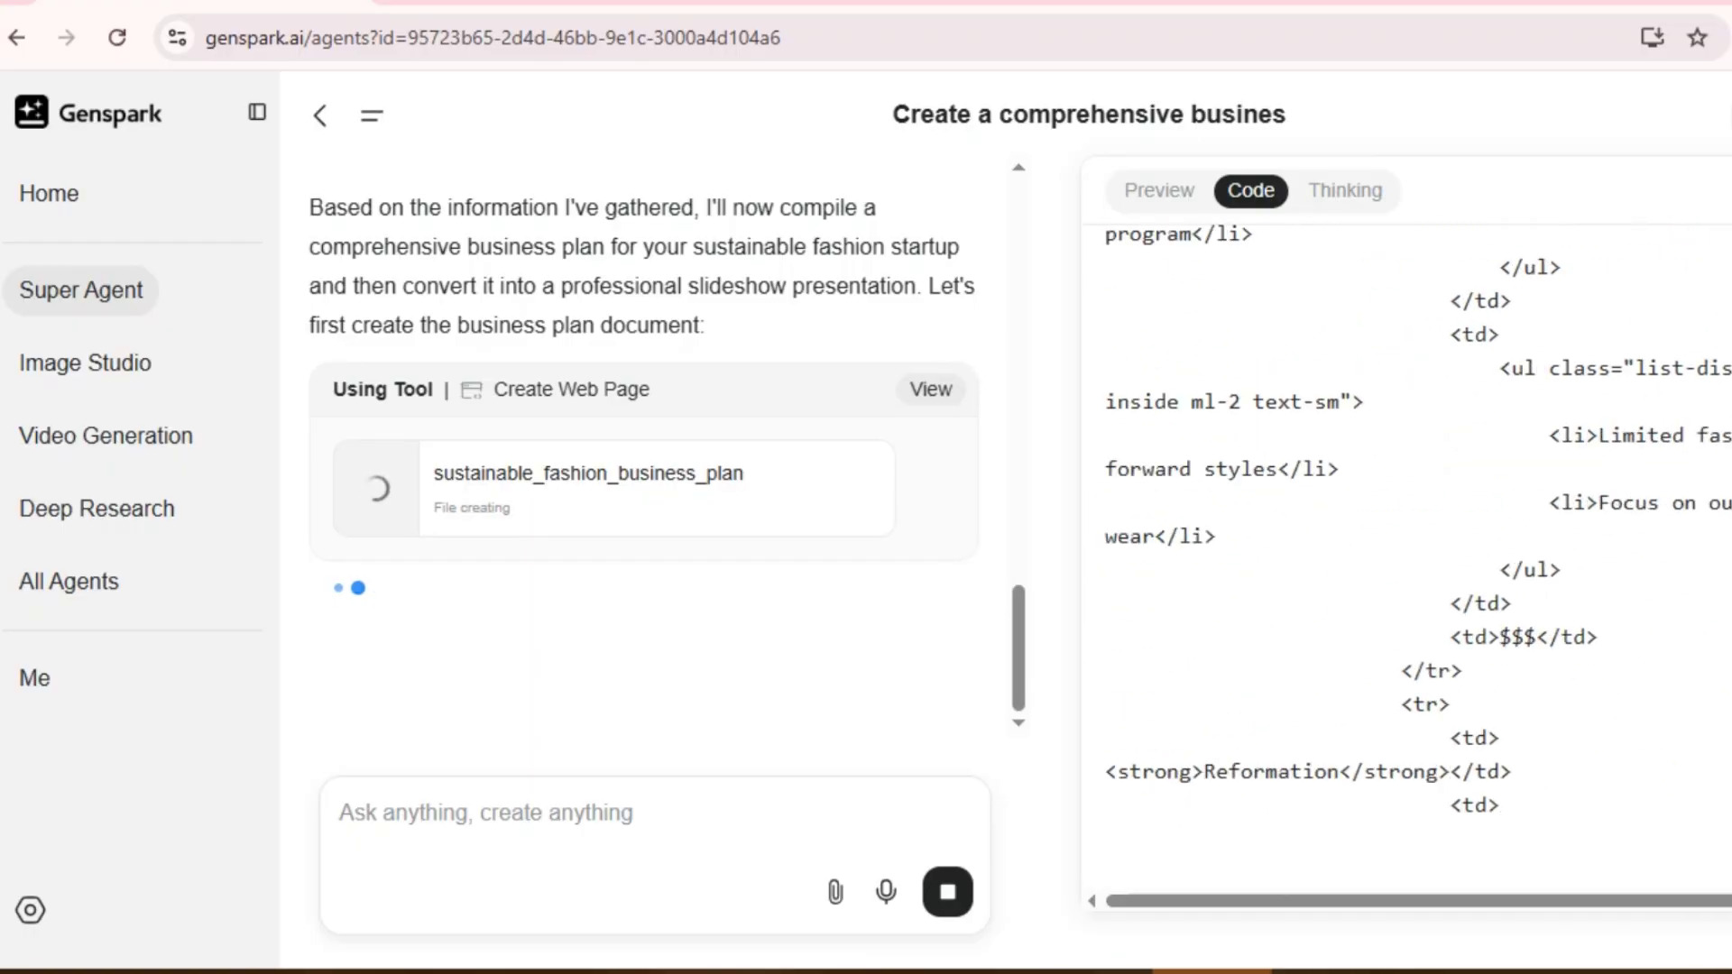
Step: Open the Verdant business plan as its own page and scroll through it to the end
click(1579, 190)
scroll(932, 521, down, 4)
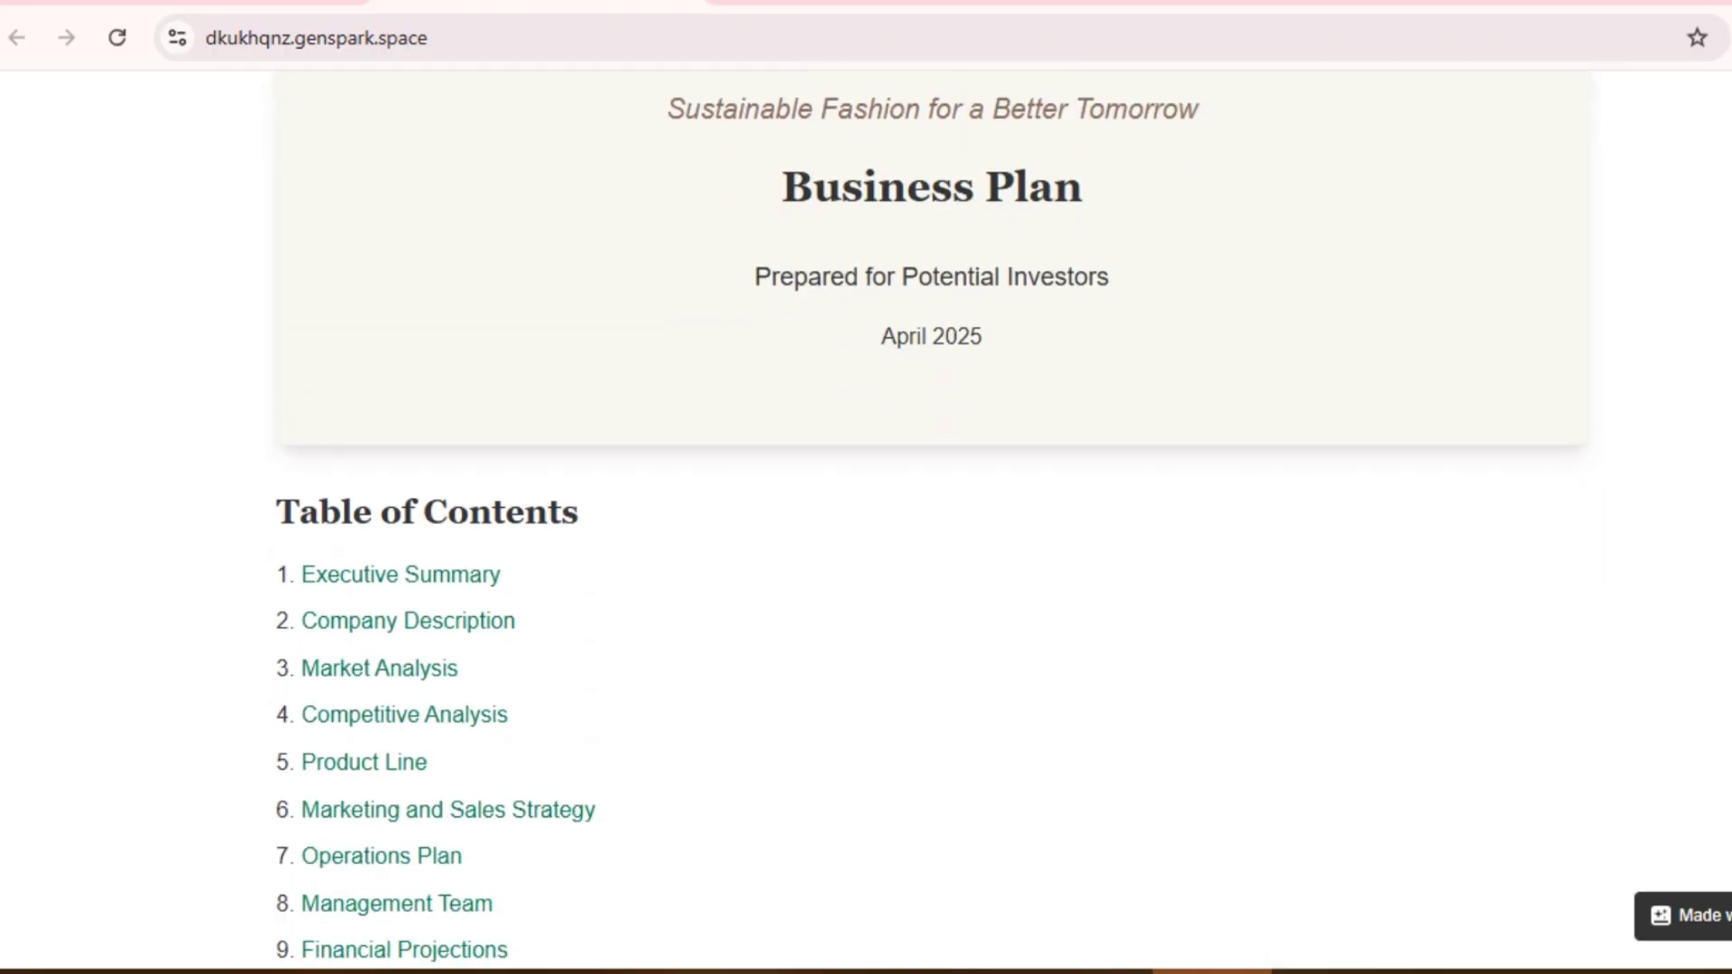
scroll(932, 521, down, 7)
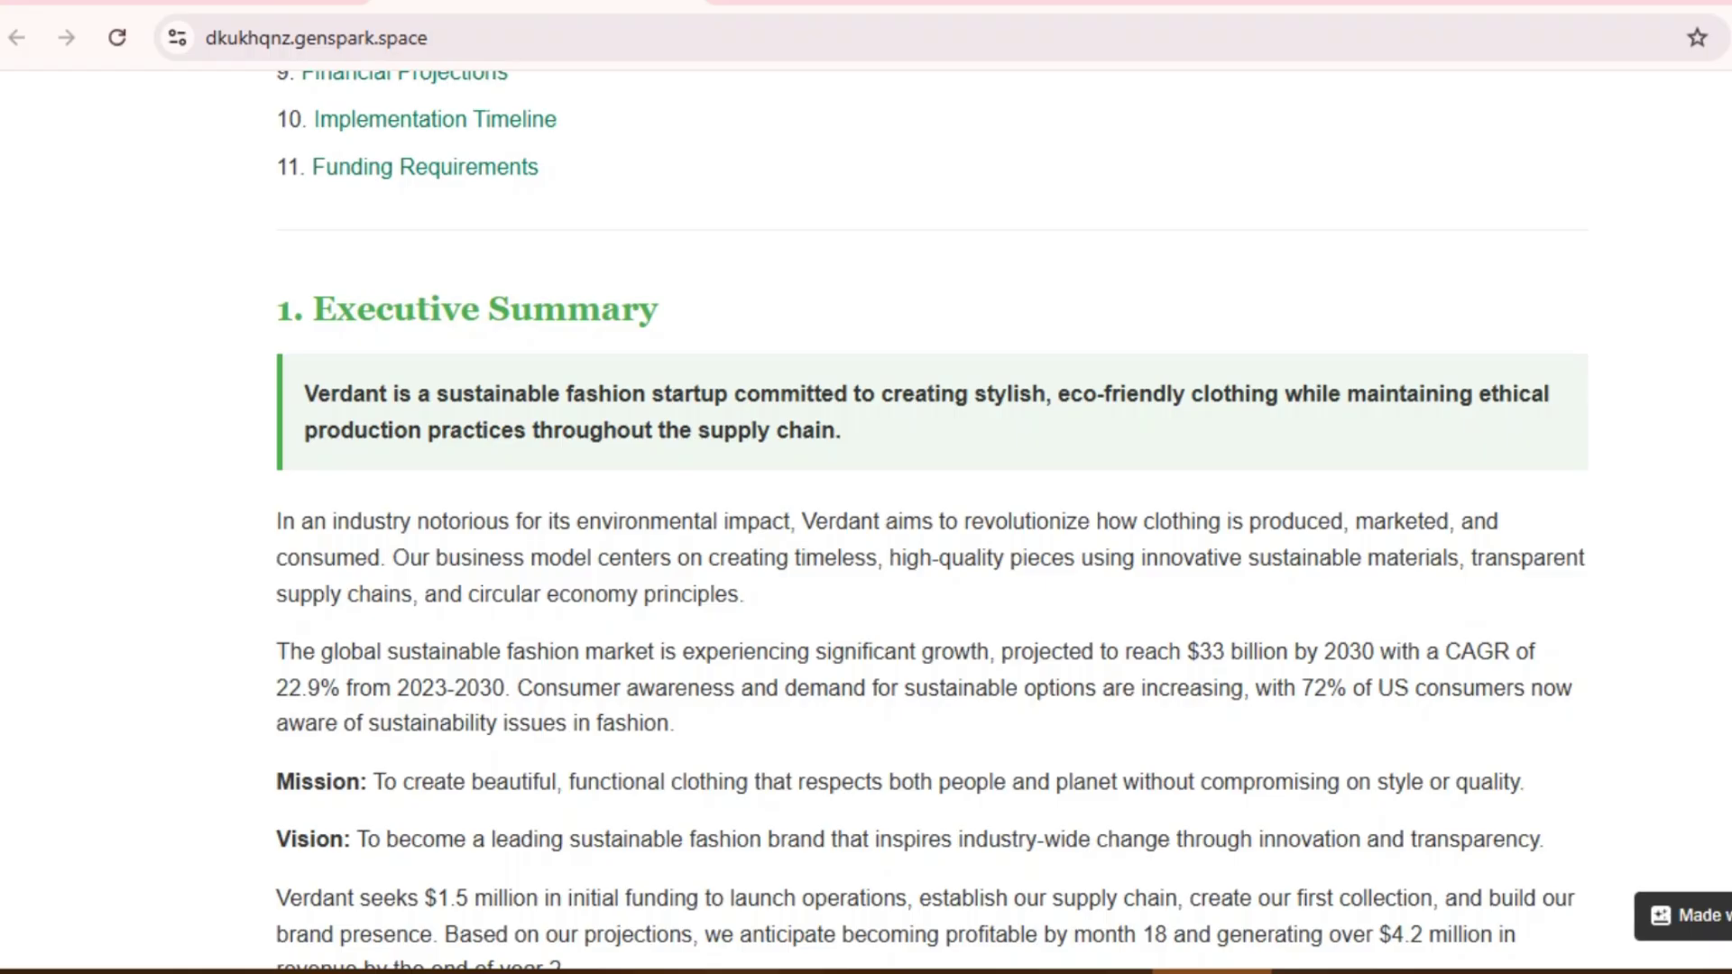
scroll(932, 521, down, 18)
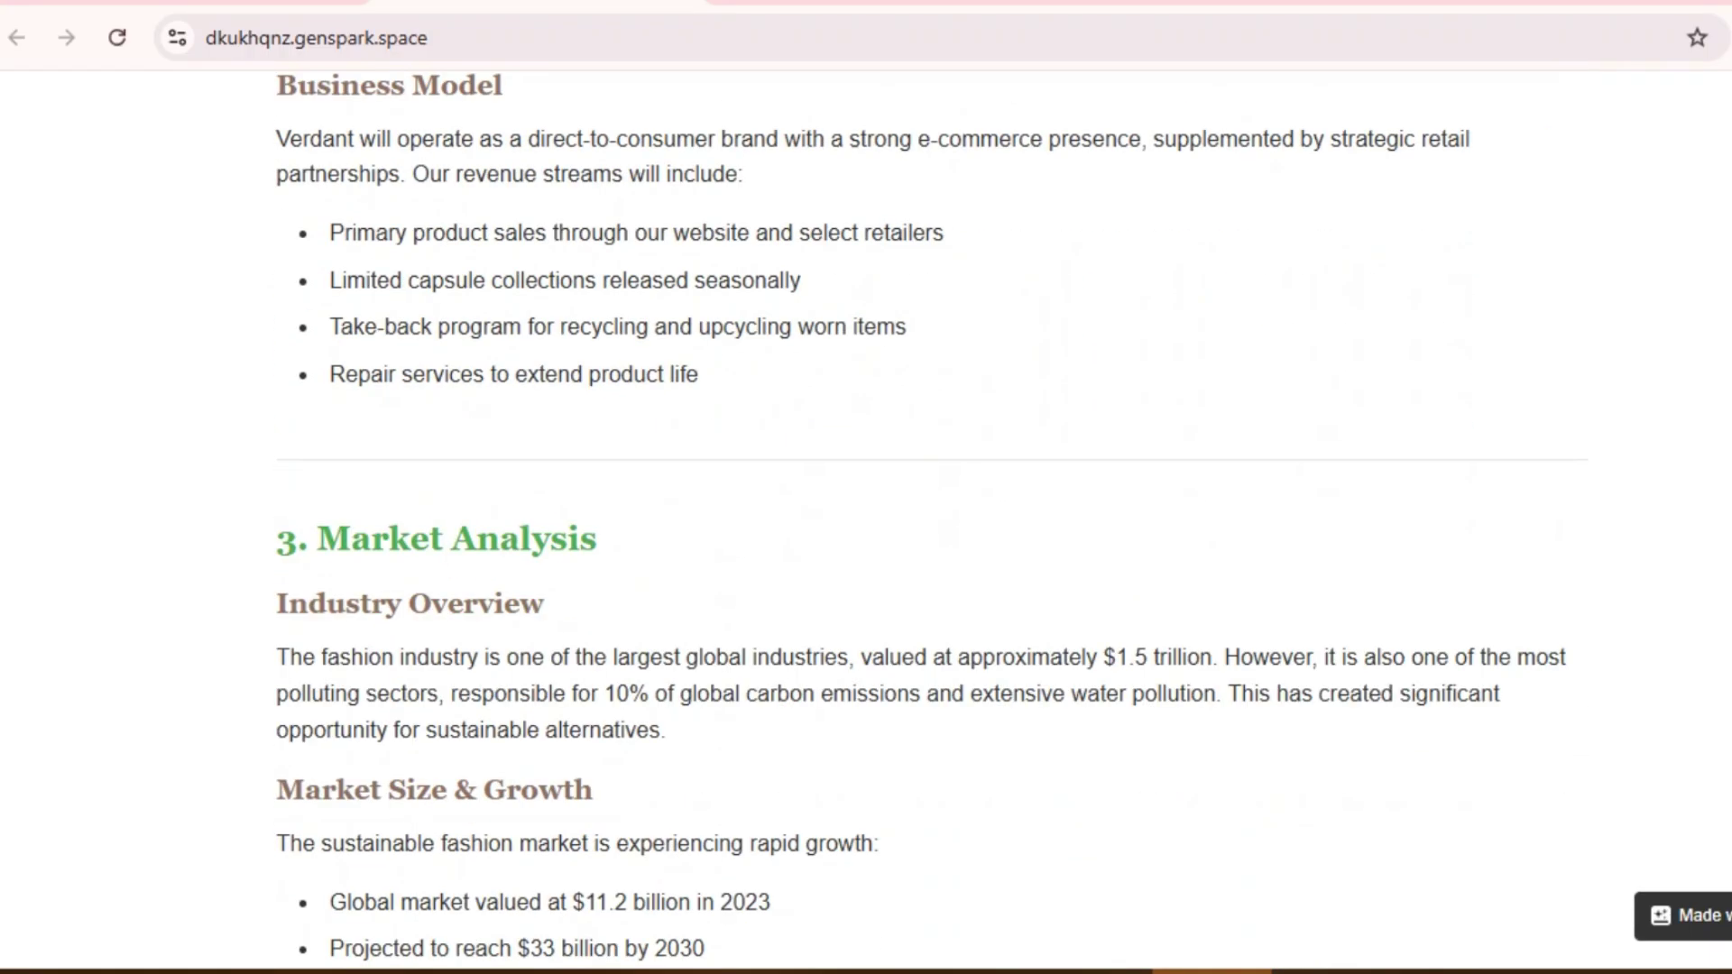
scroll(932, 521, down, 4)
scroll(932, 521, down, 5)
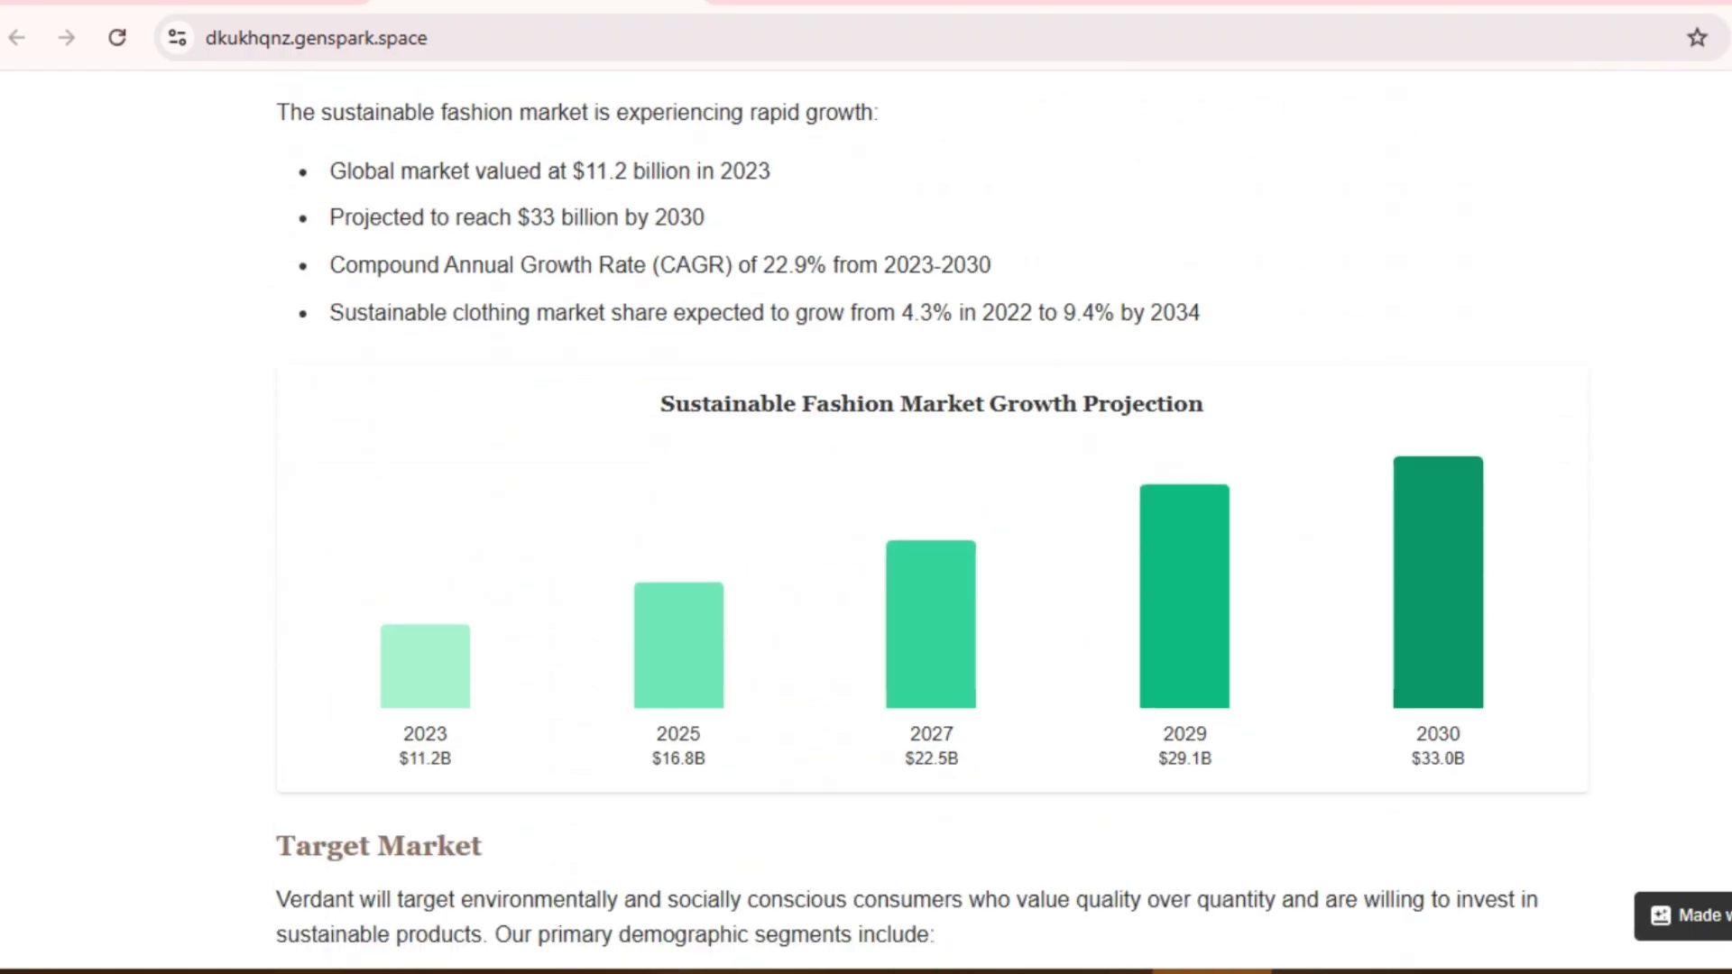
scroll(932, 520, down, 9)
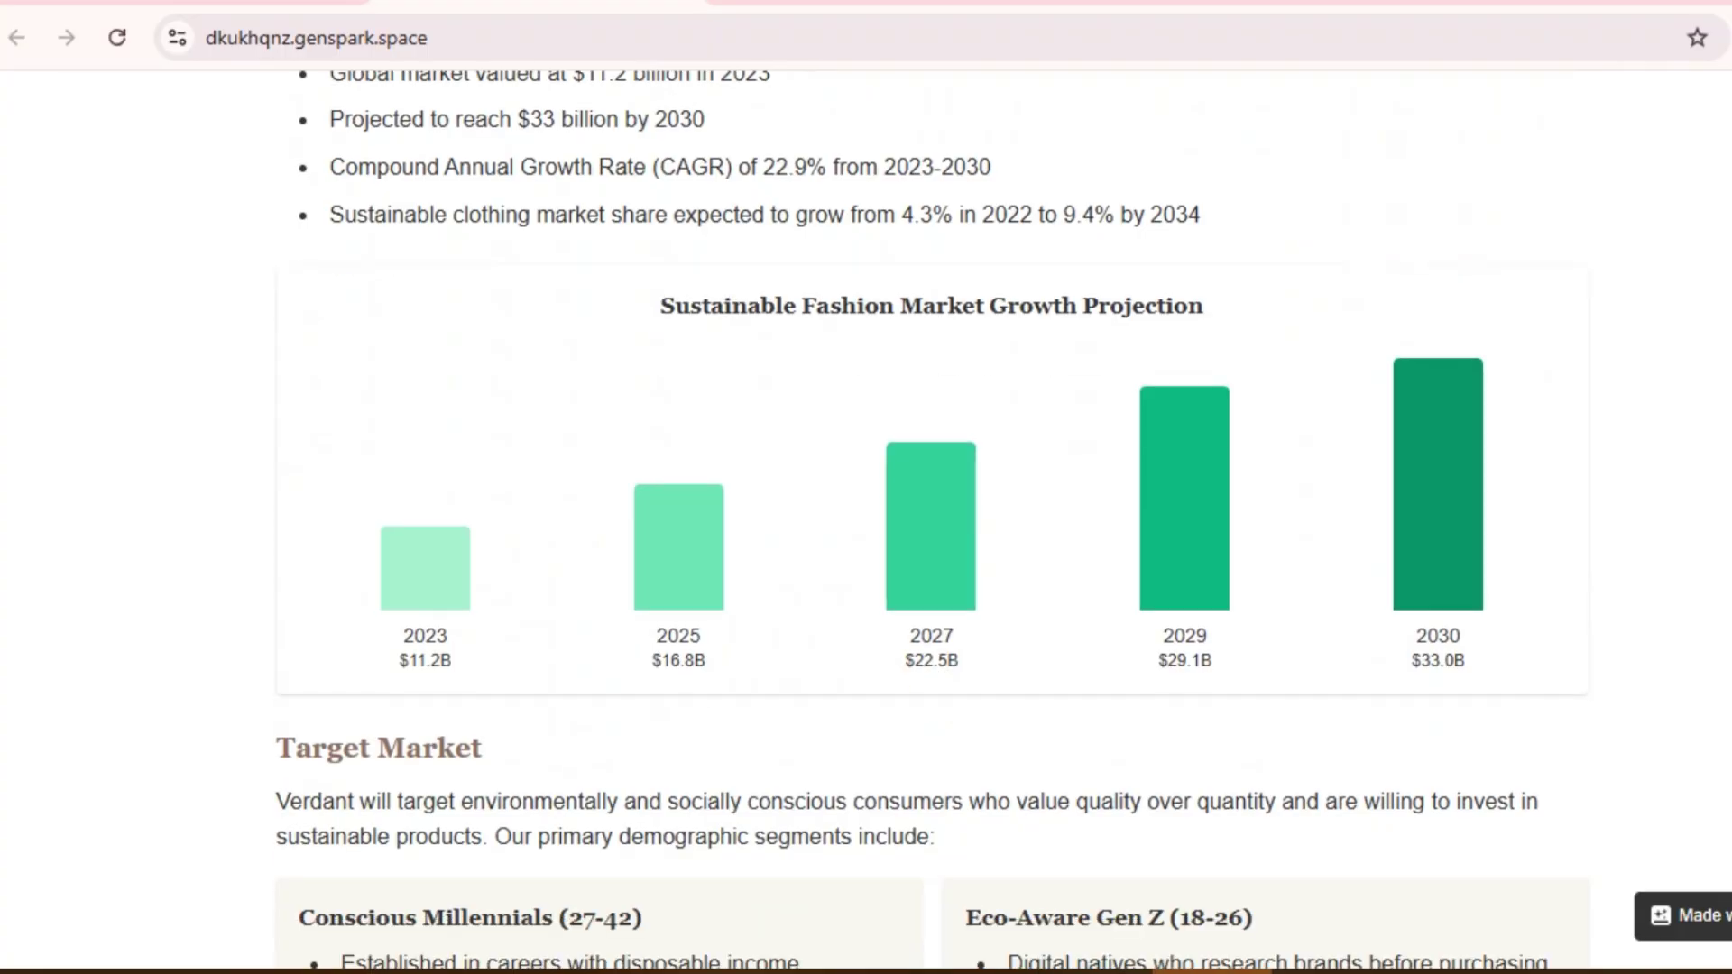
scroll(932, 523, down, 10)
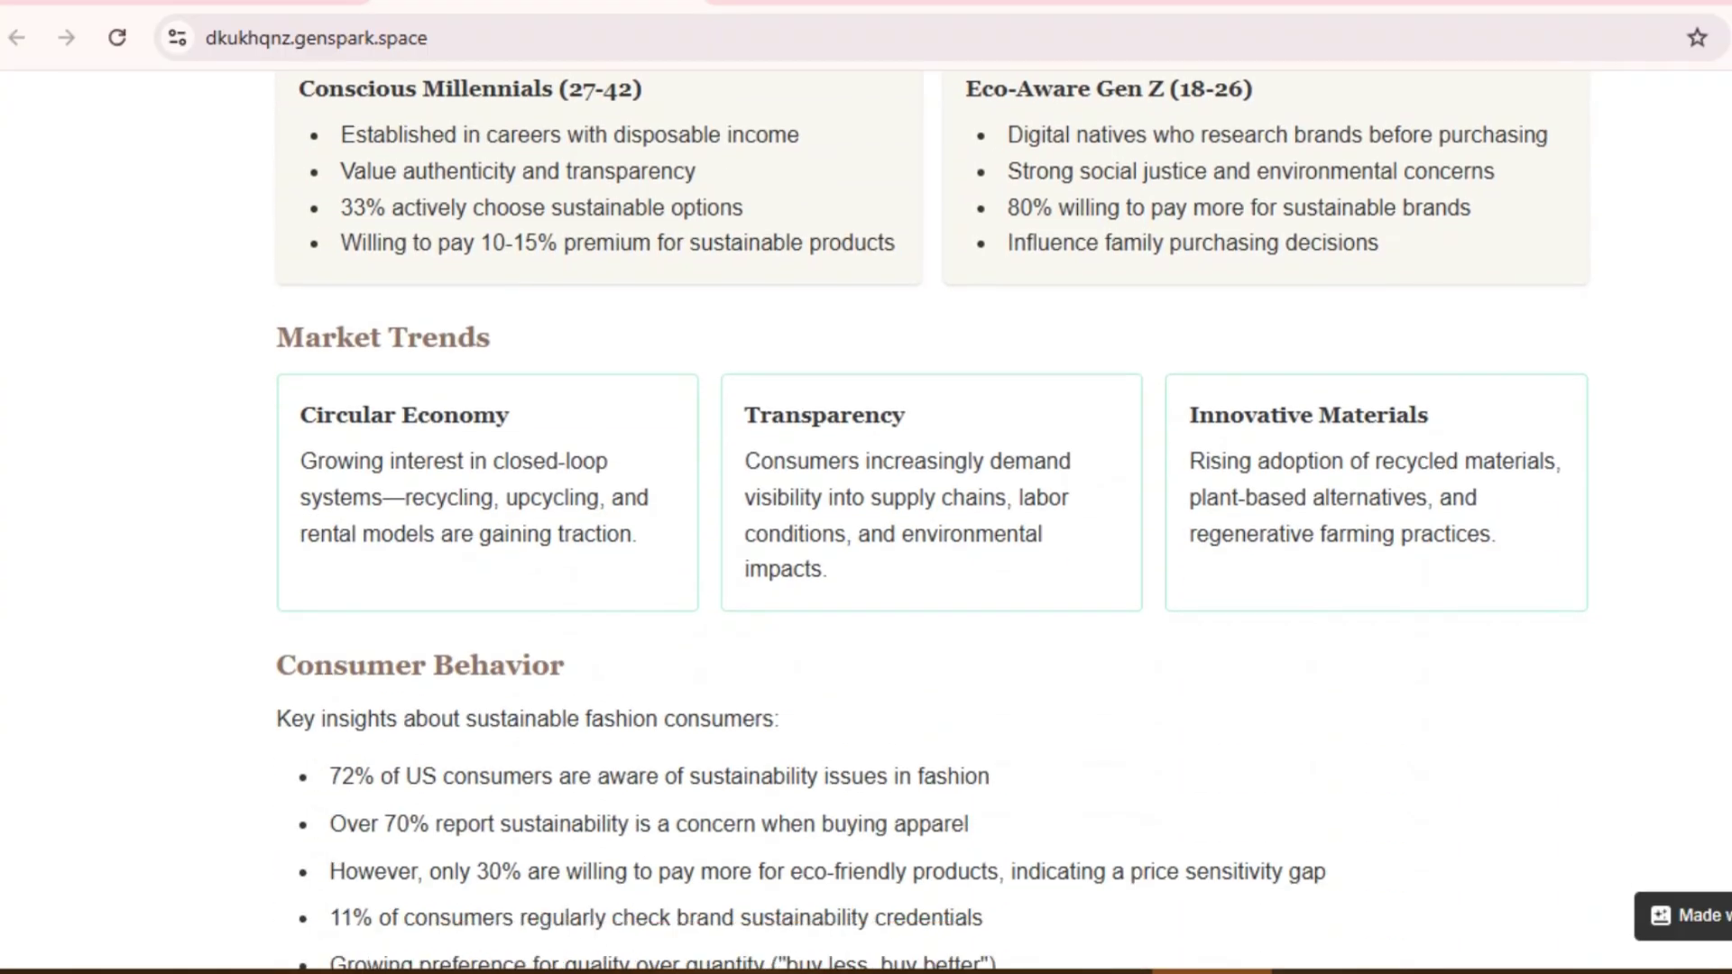
scroll(932, 524, down, 8)
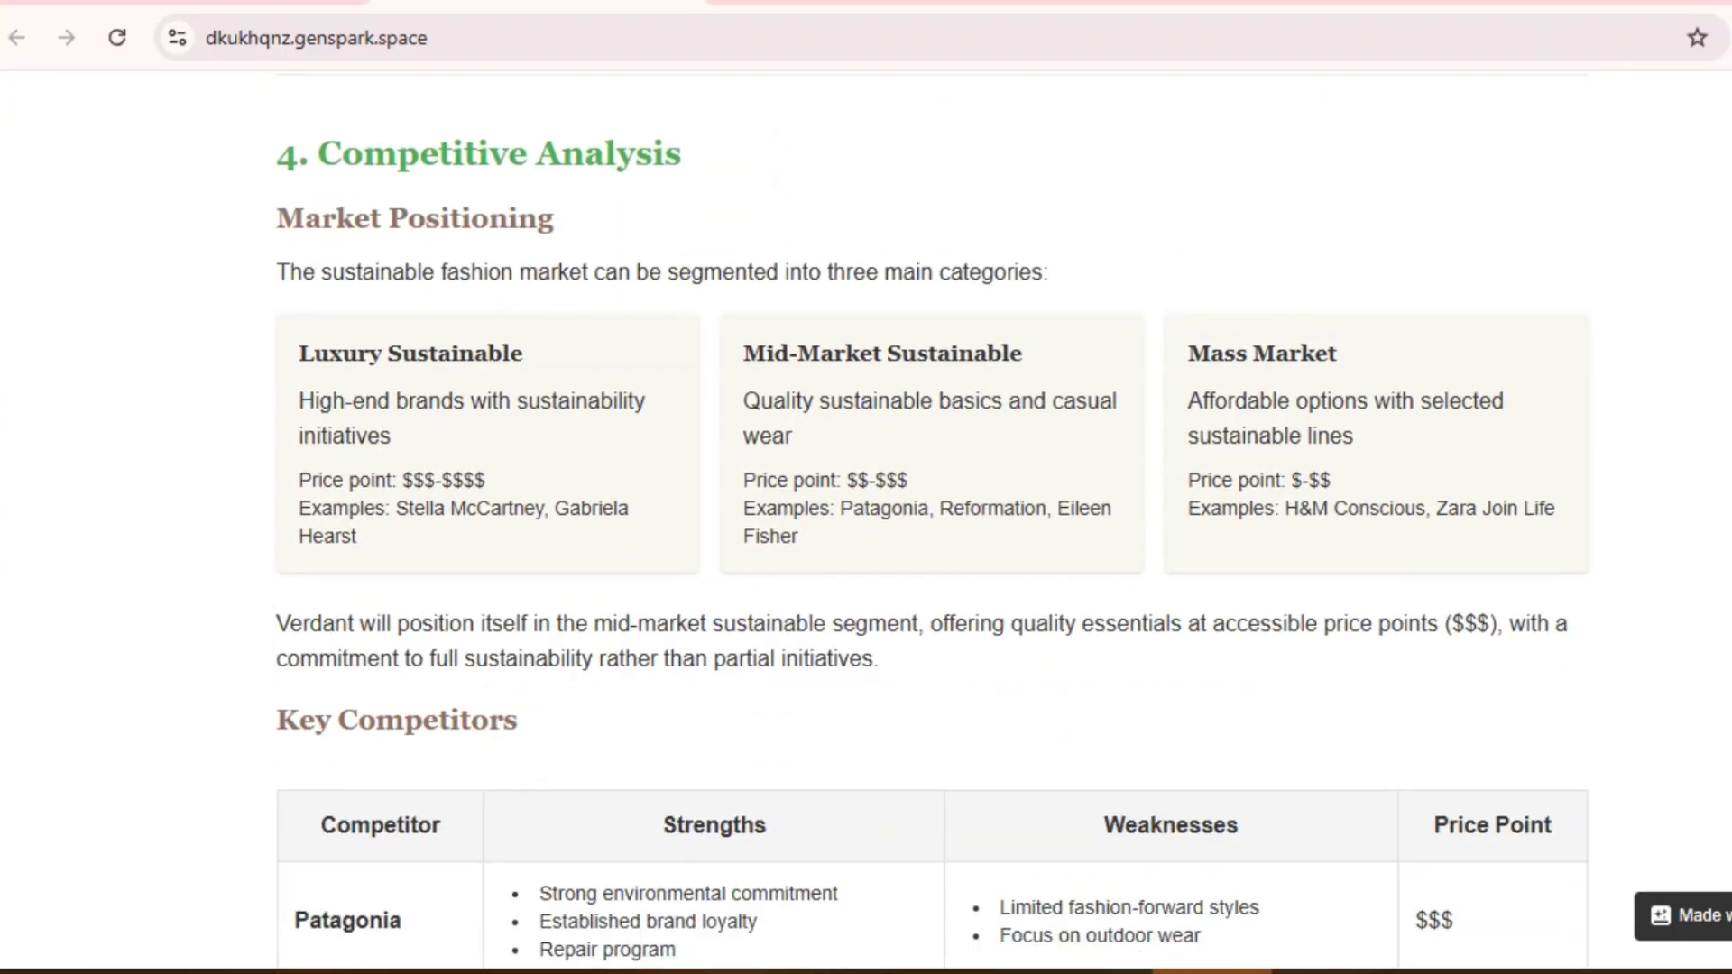
scroll(932, 524, down, 8)
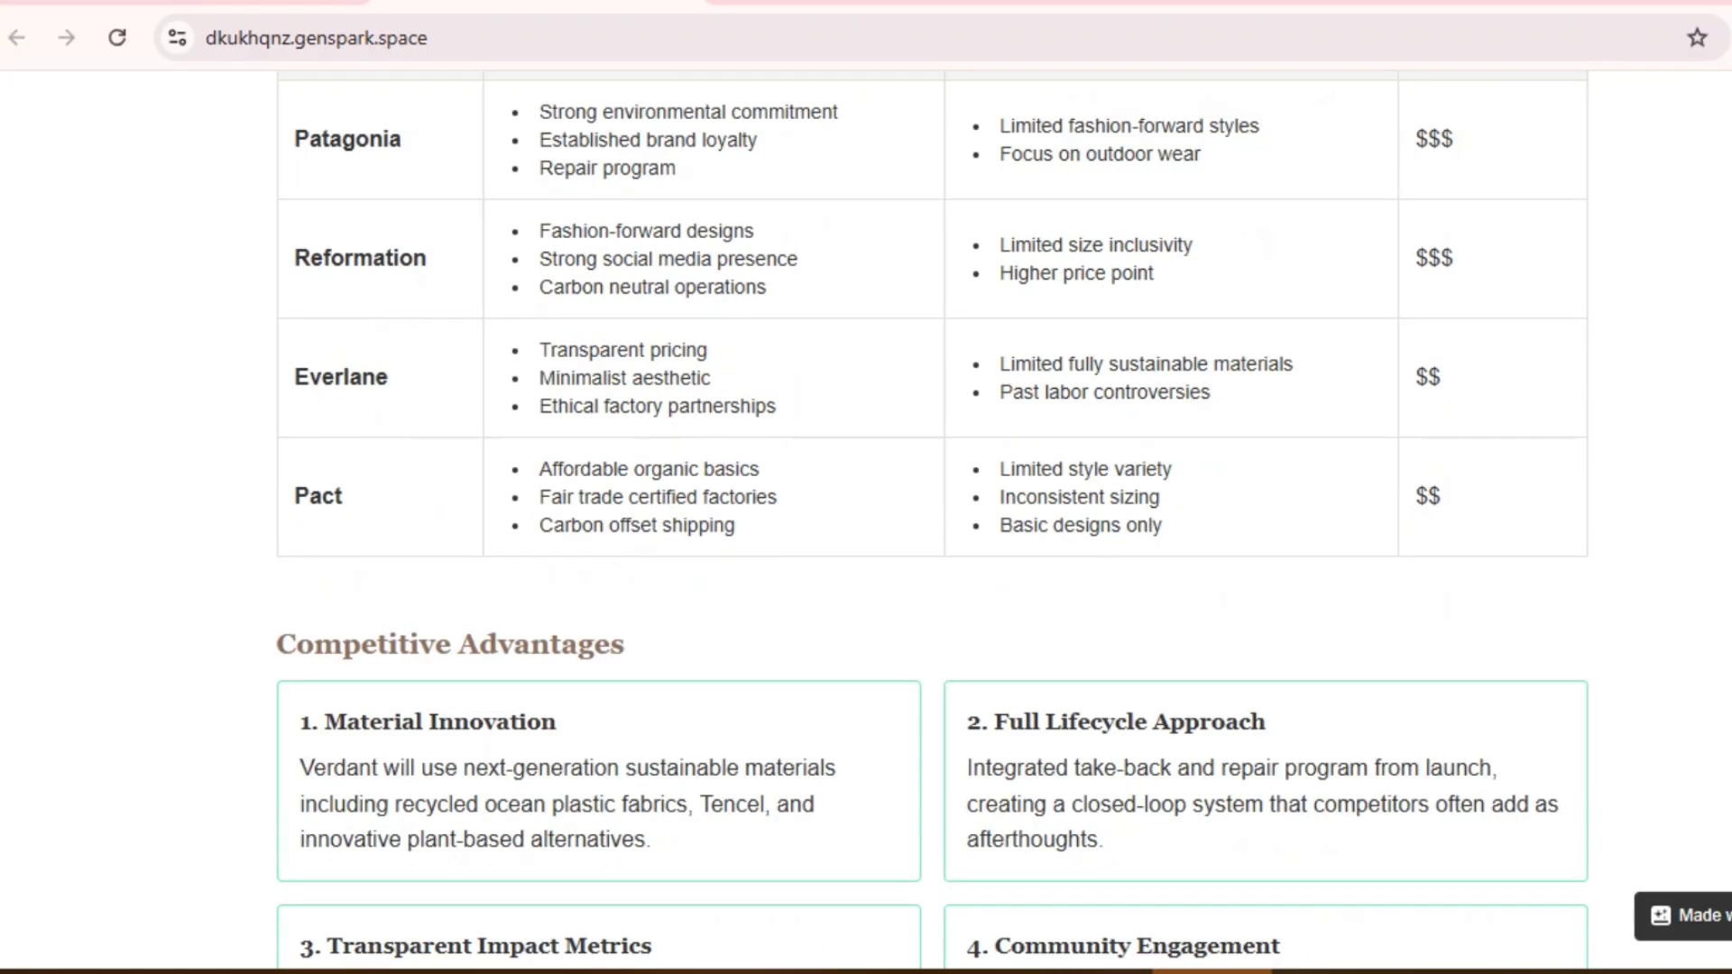
scroll(932, 523, down, 15)
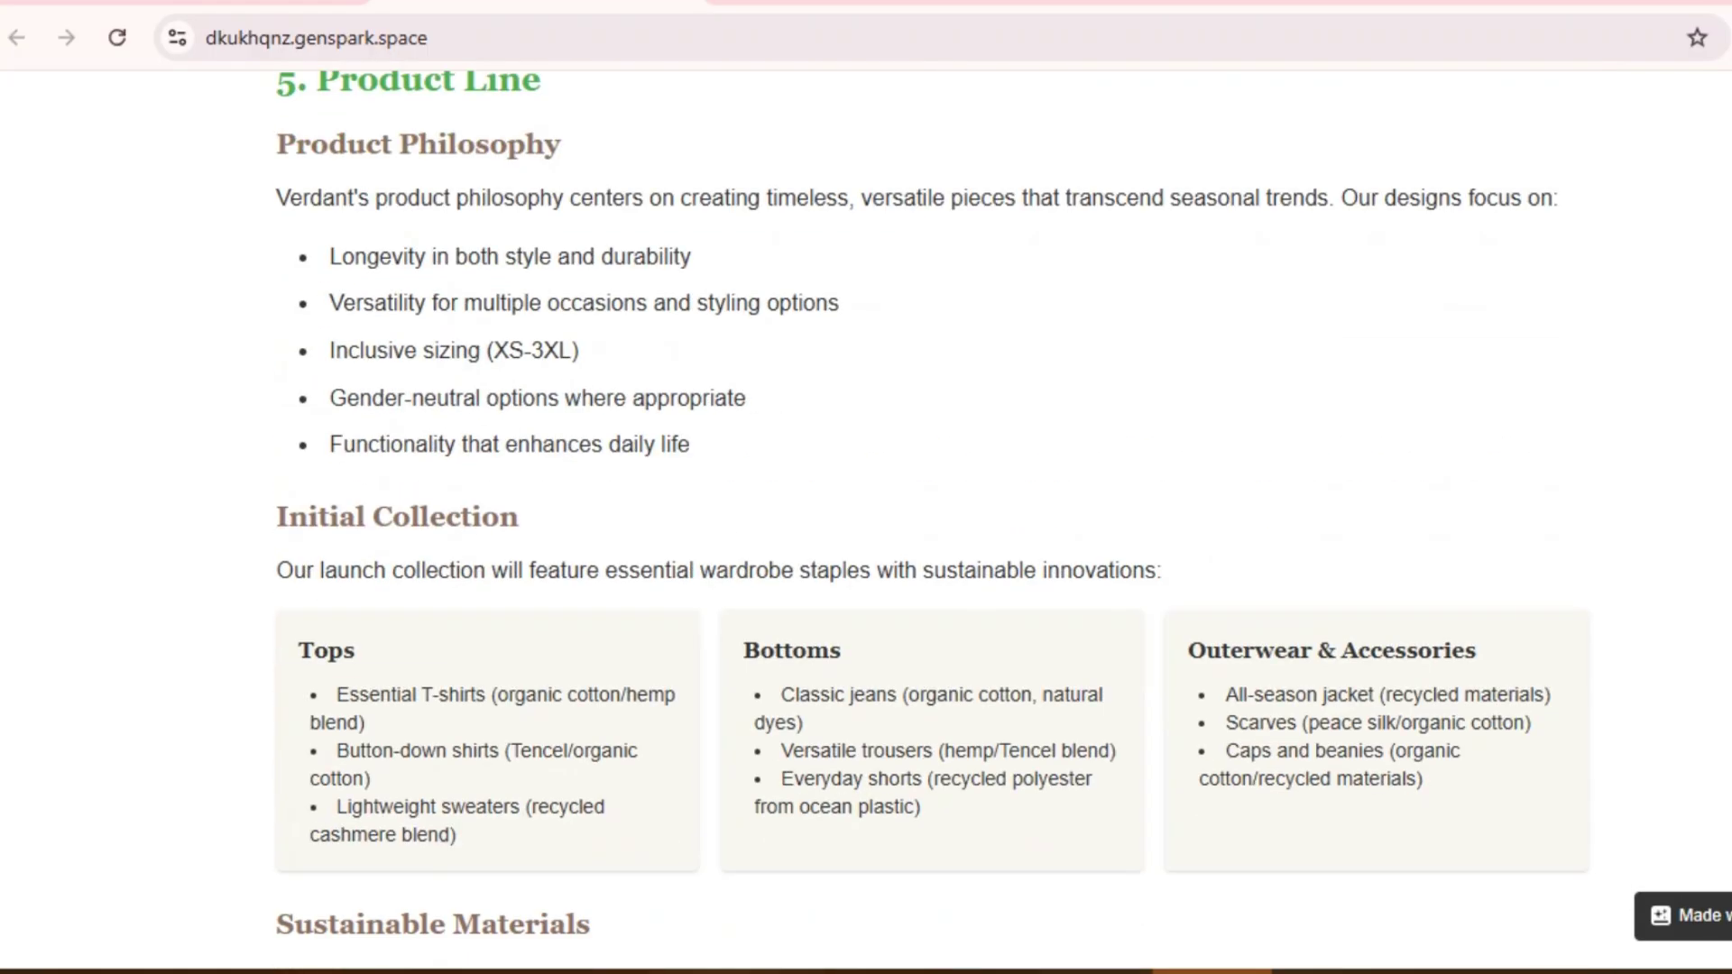
scroll(932, 524, down, 20)
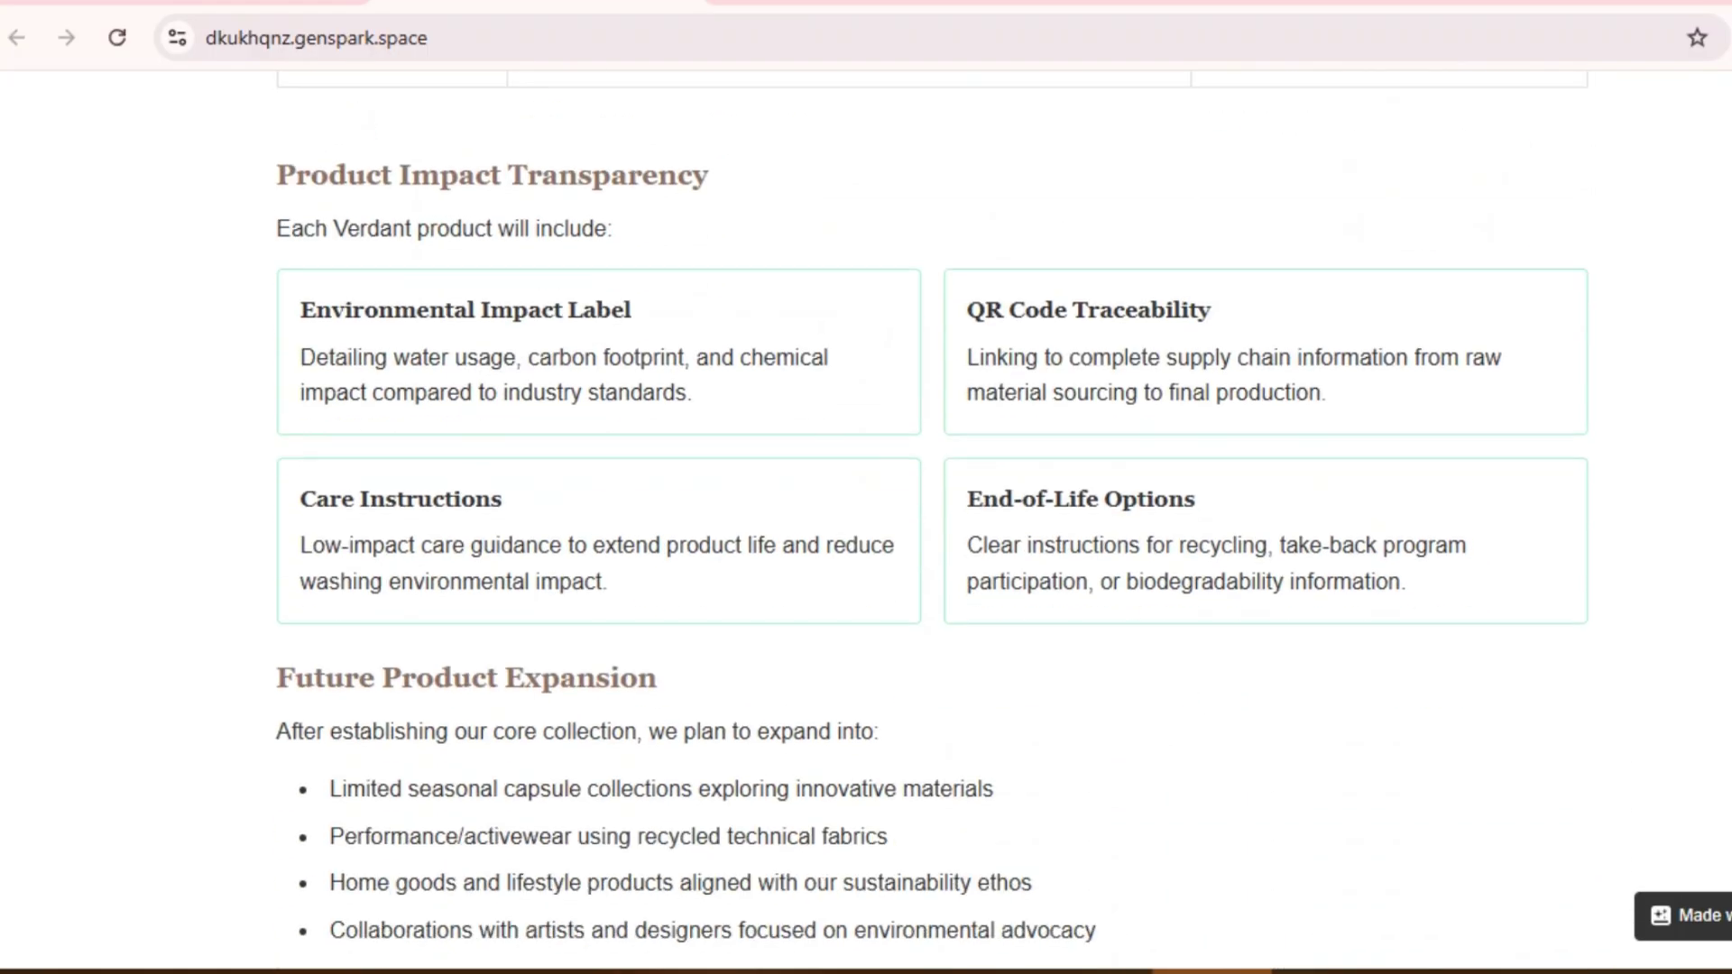
scroll(932, 523, down, 6)
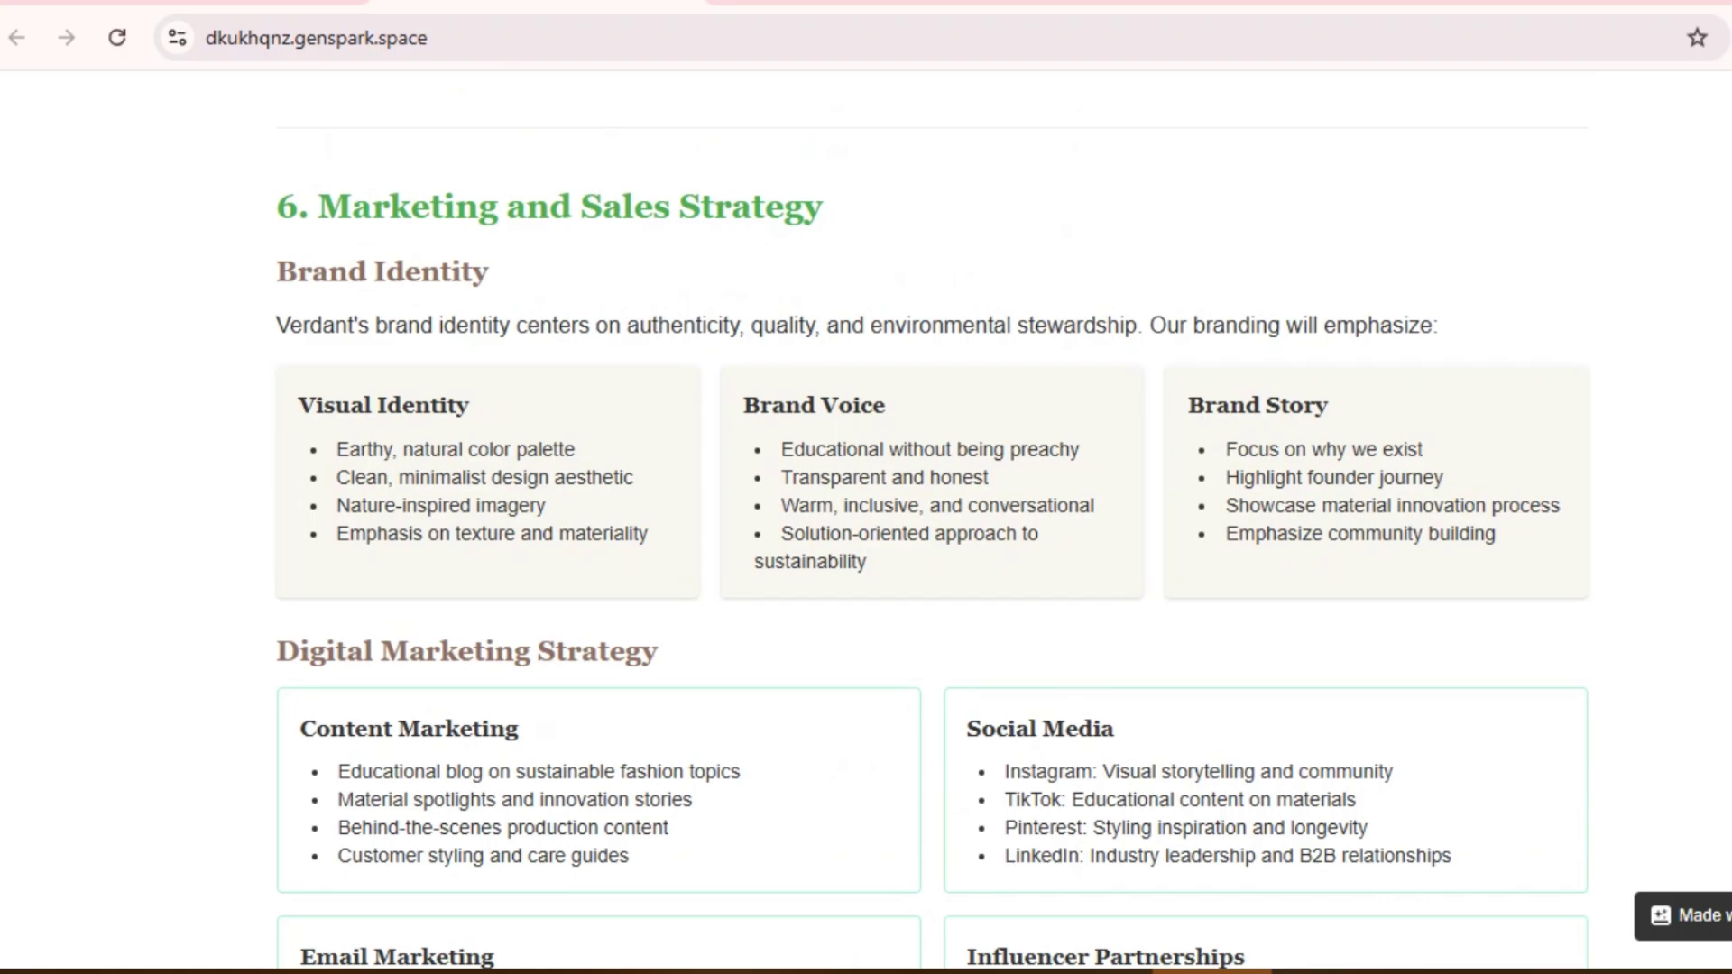
scroll(932, 523, down, 15)
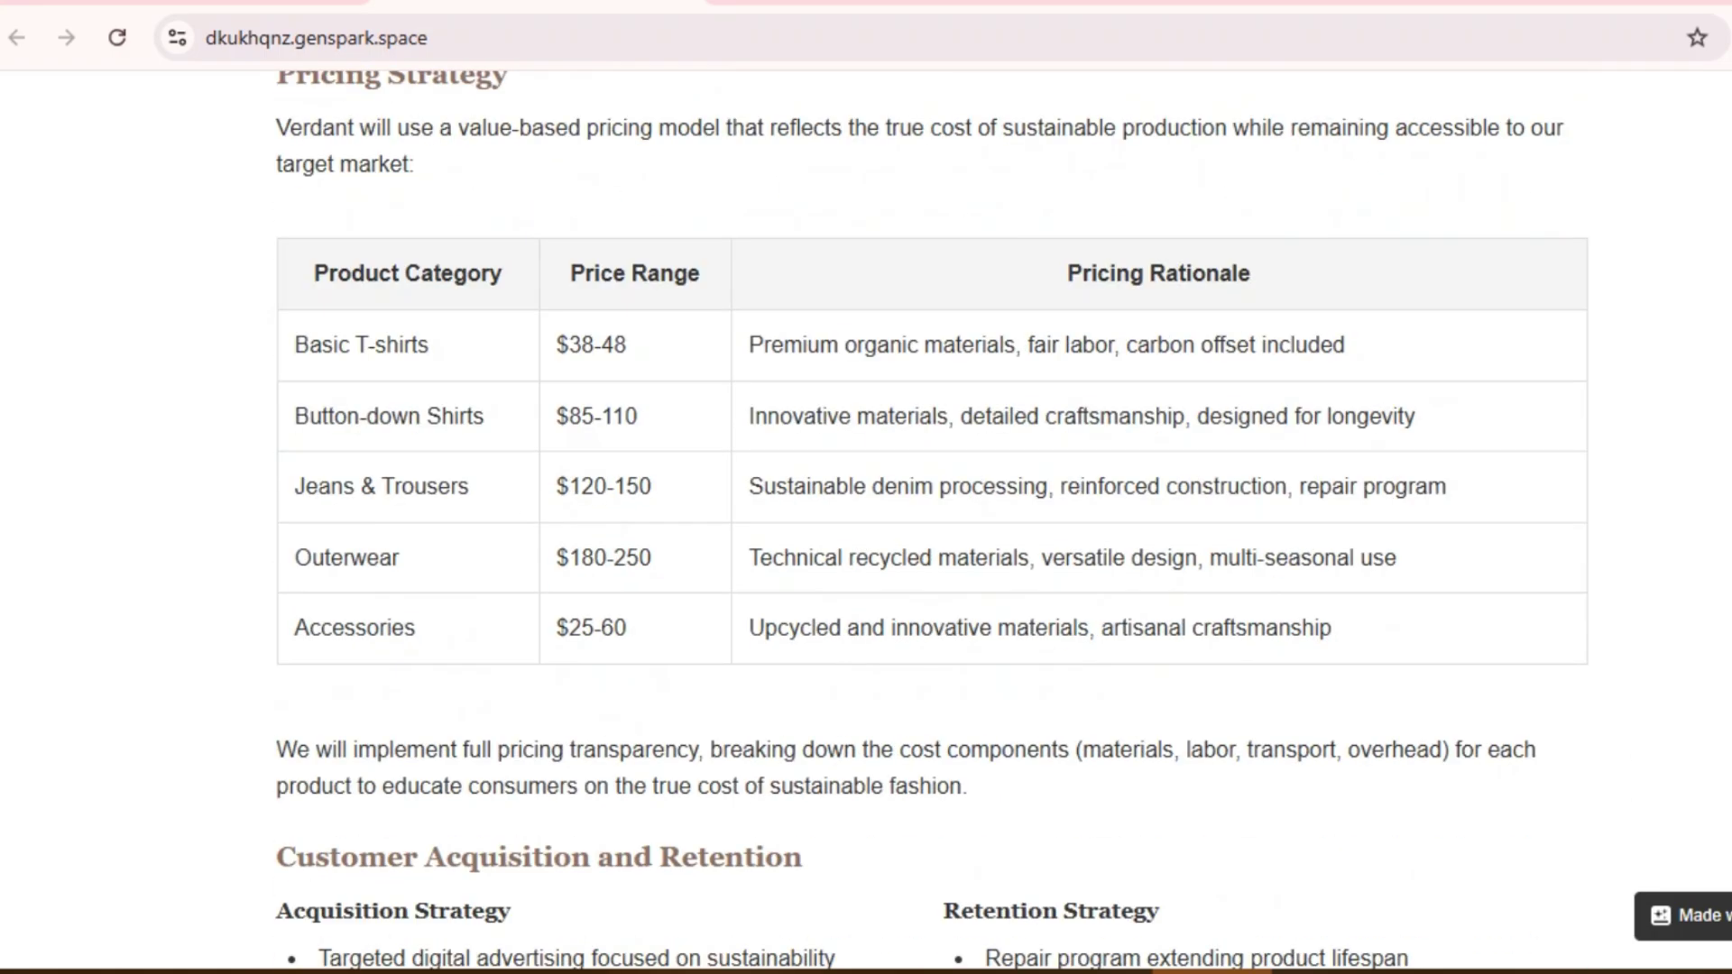
scroll(932, 523, down, 9)
scroll(932, 523, down, 20)
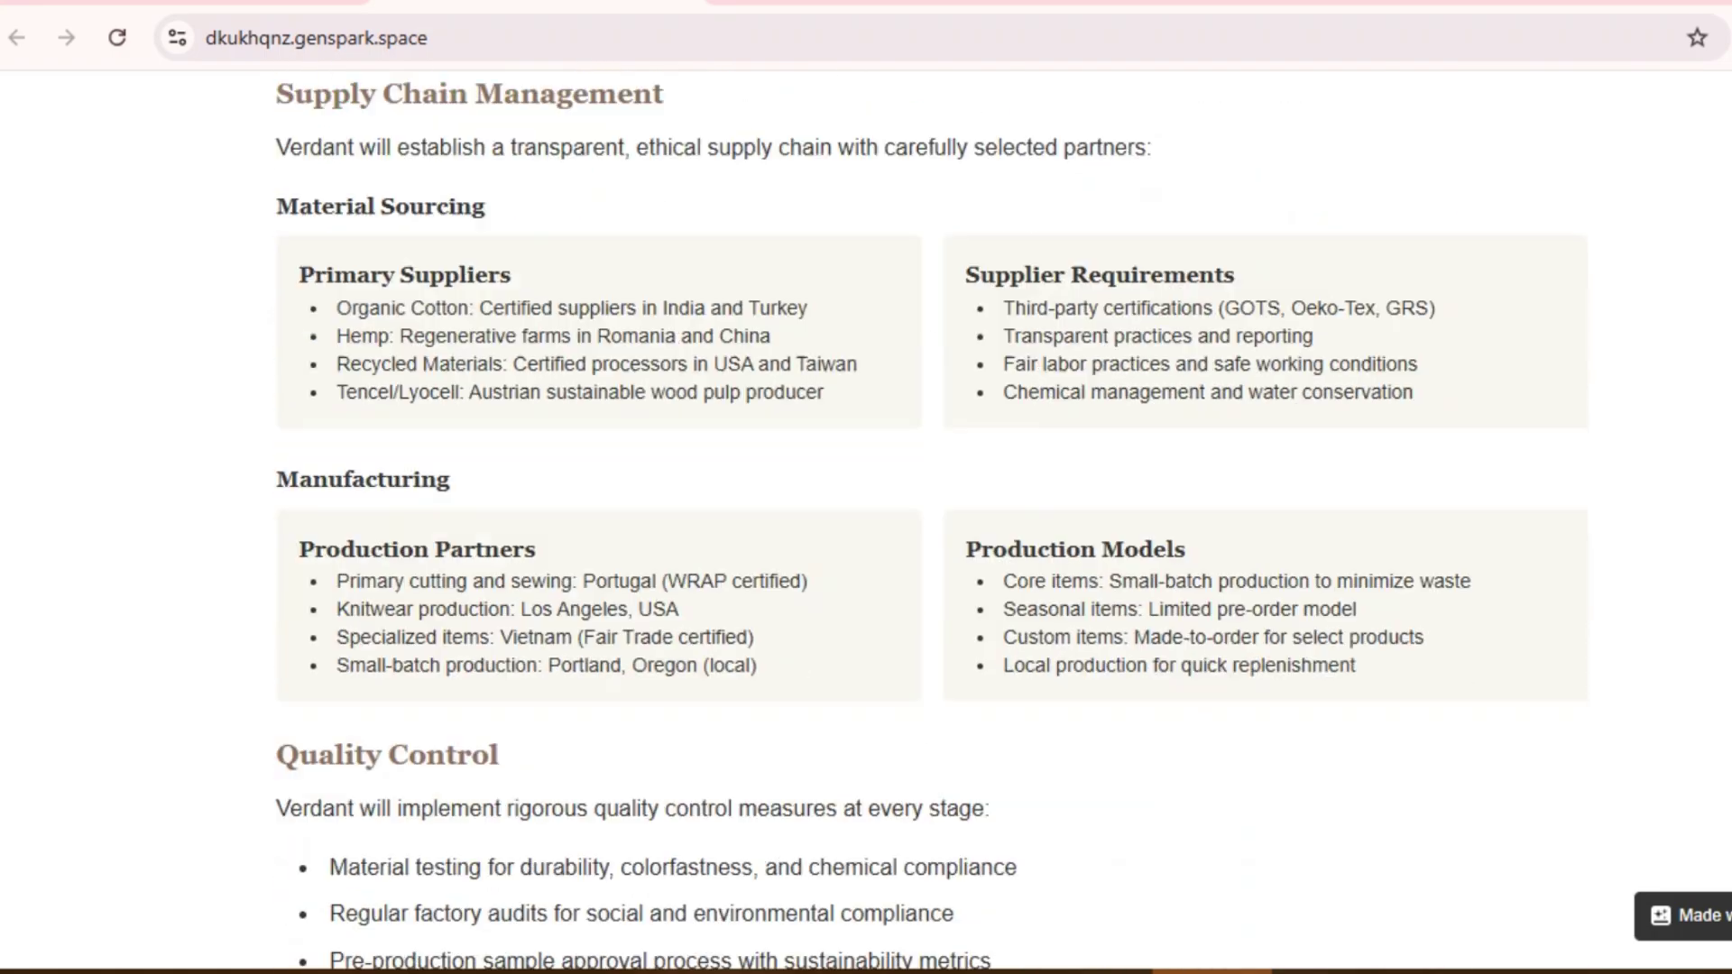
scroll(932, 524, down, 12)
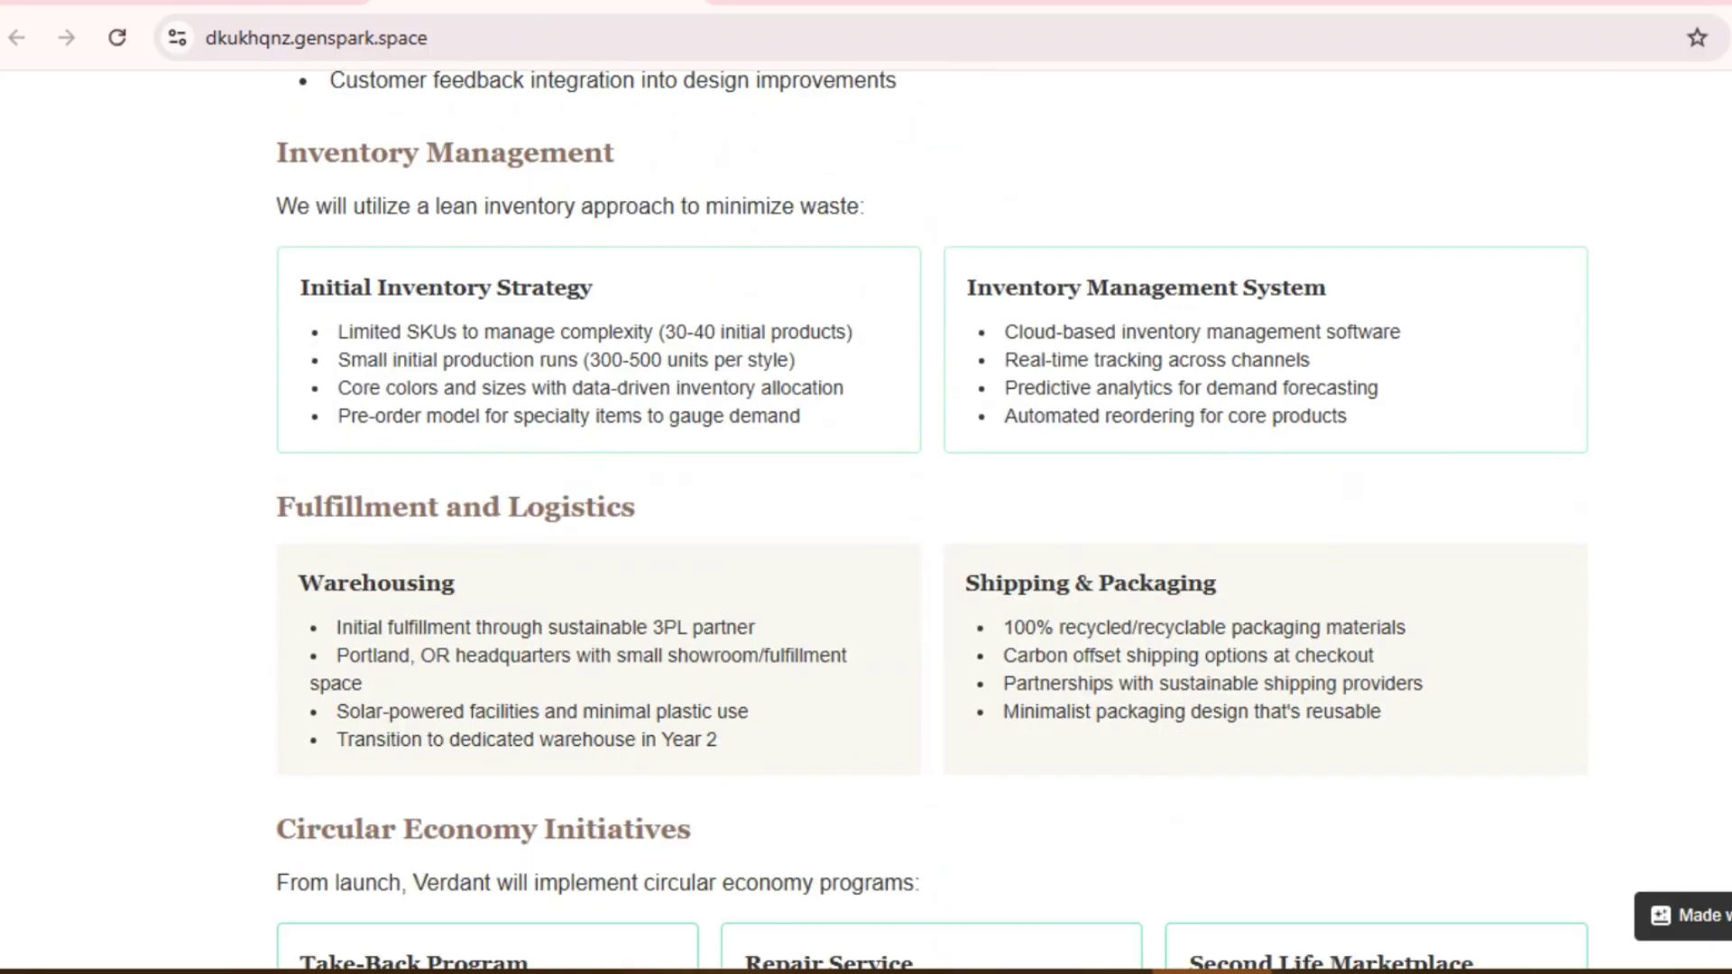
scroll(932, 524, down, 17)
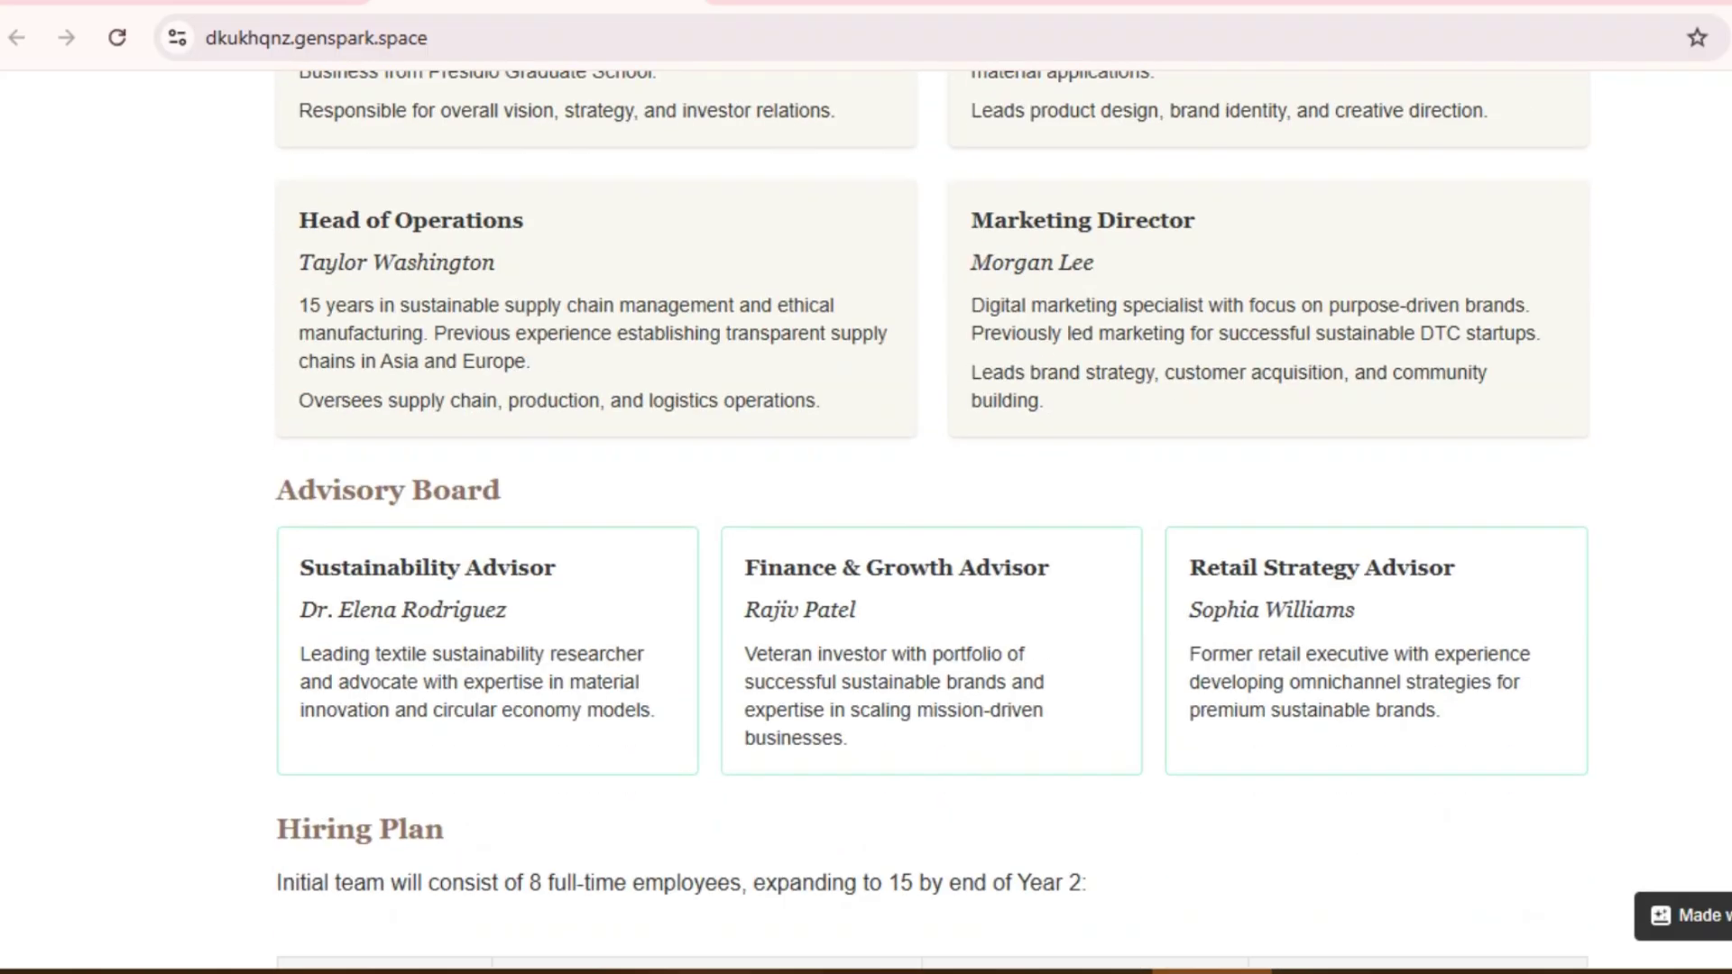
scroll(932, 523, down, 13)
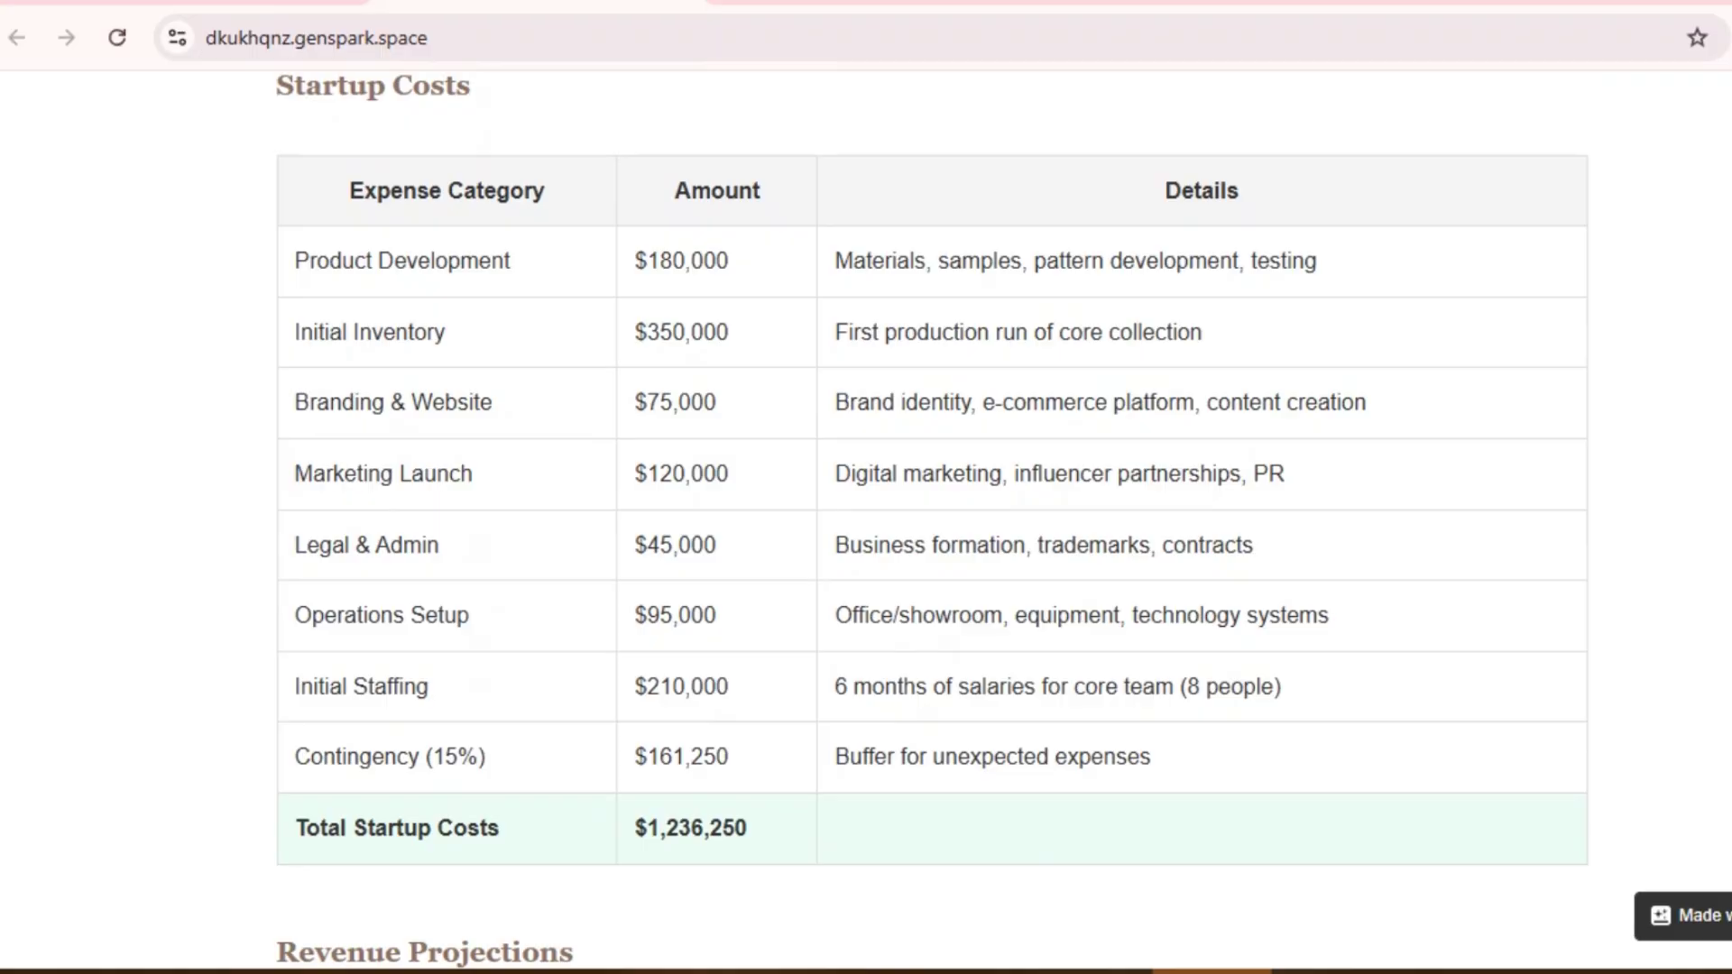
scroll(932, 524, down, 9)
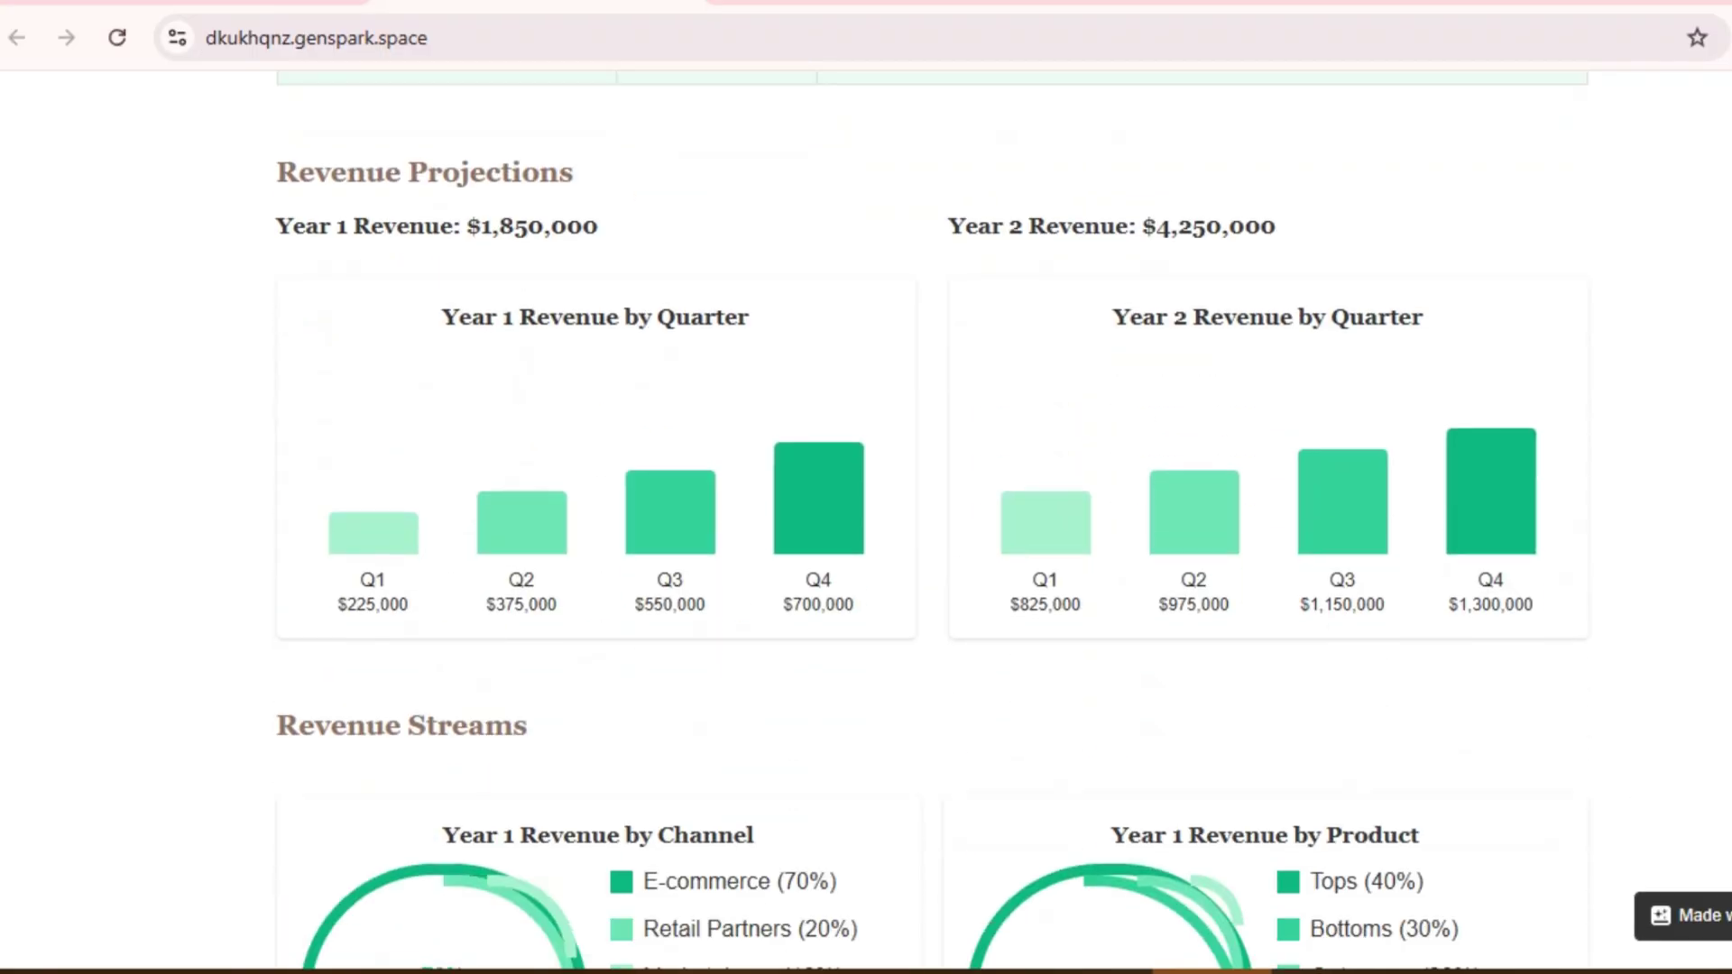
scroll(932, 524, down, 5)
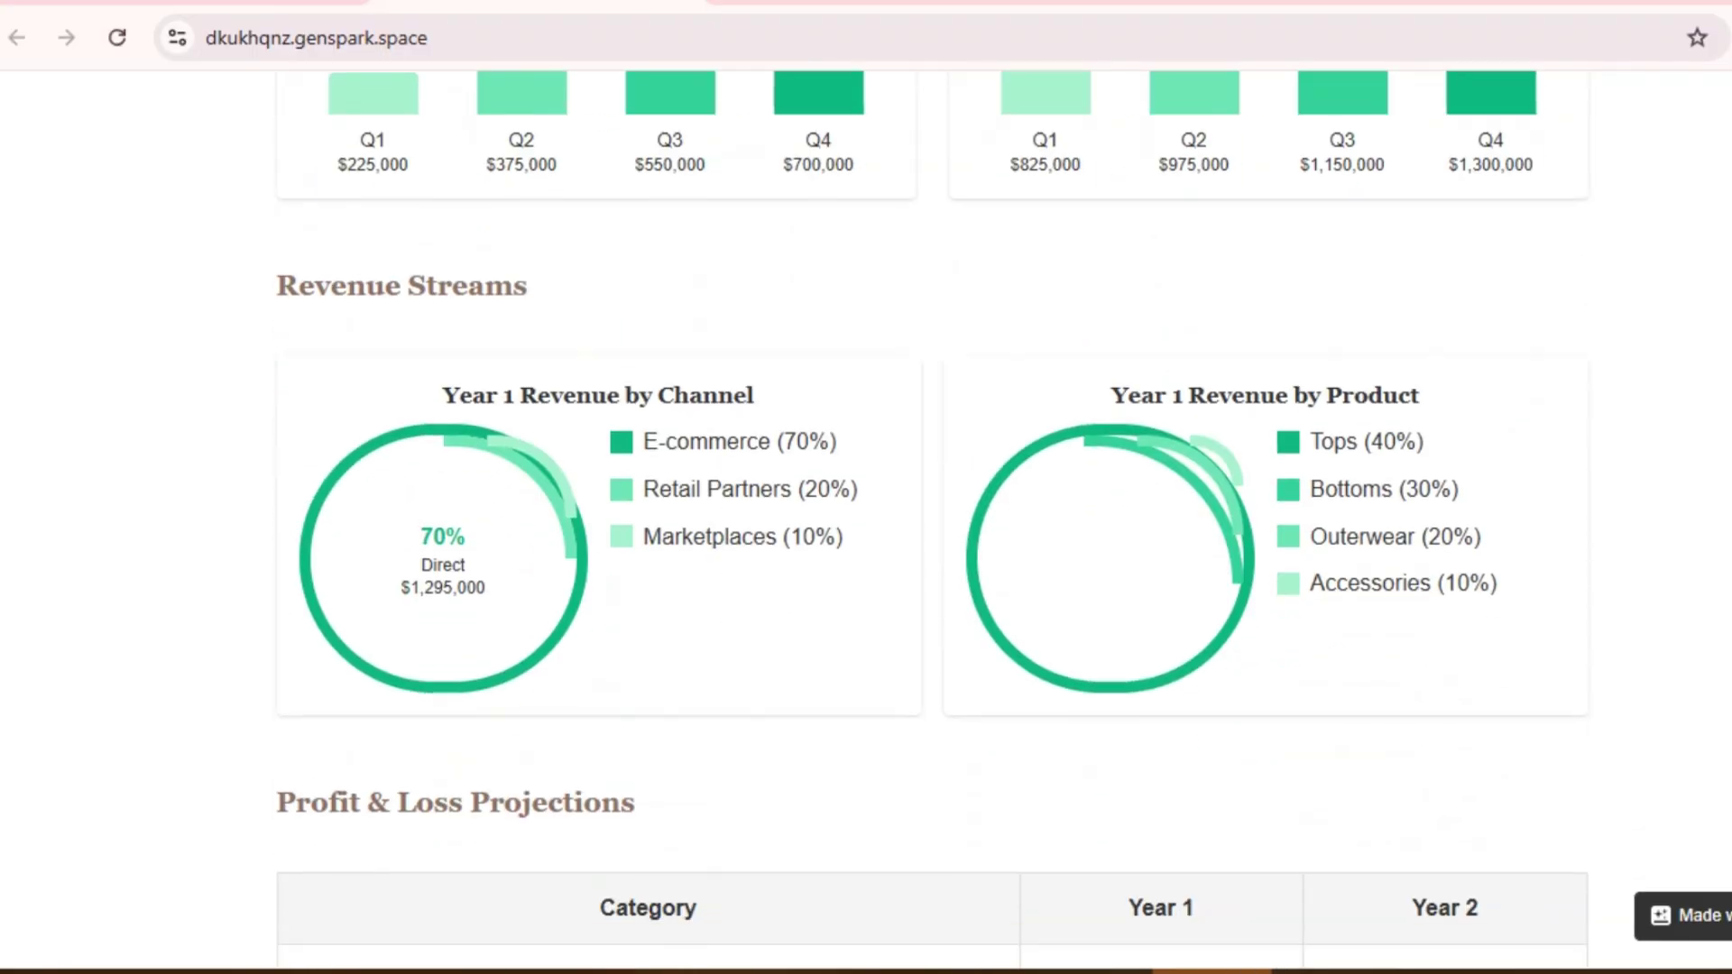
scroll(932, 523, down, 7)
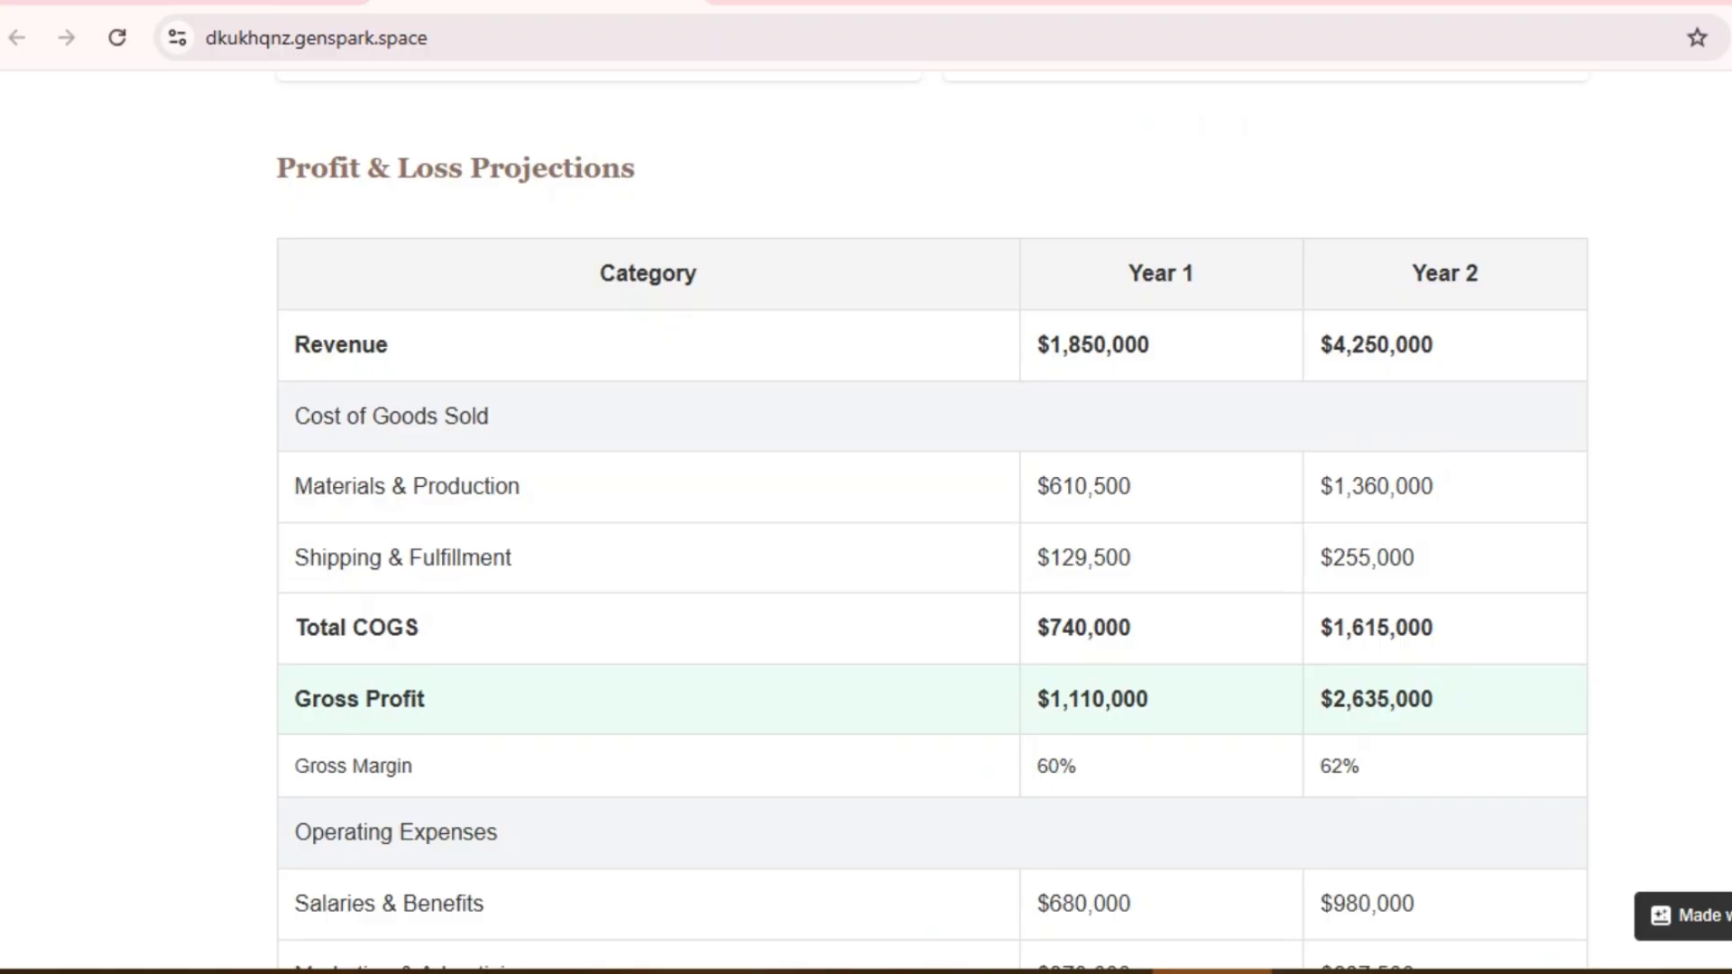
scroll(932, 523, down, 15)
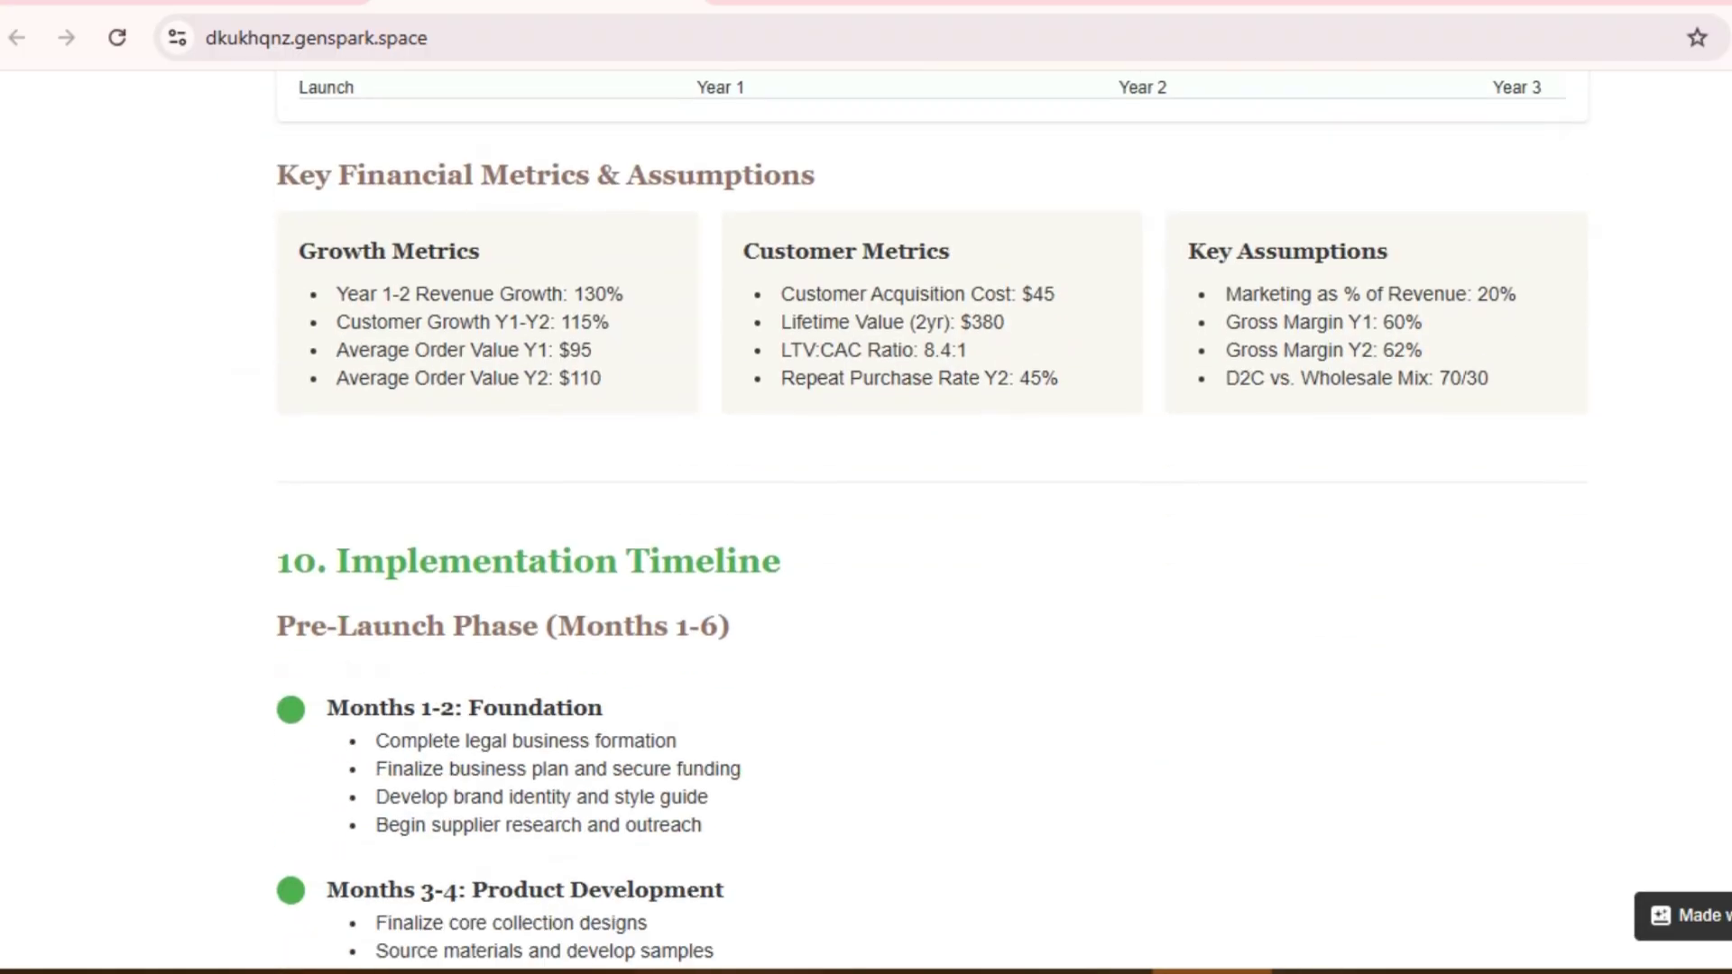
scroll(931, 523, down, 5)
scroll(932, 523, down, 20)
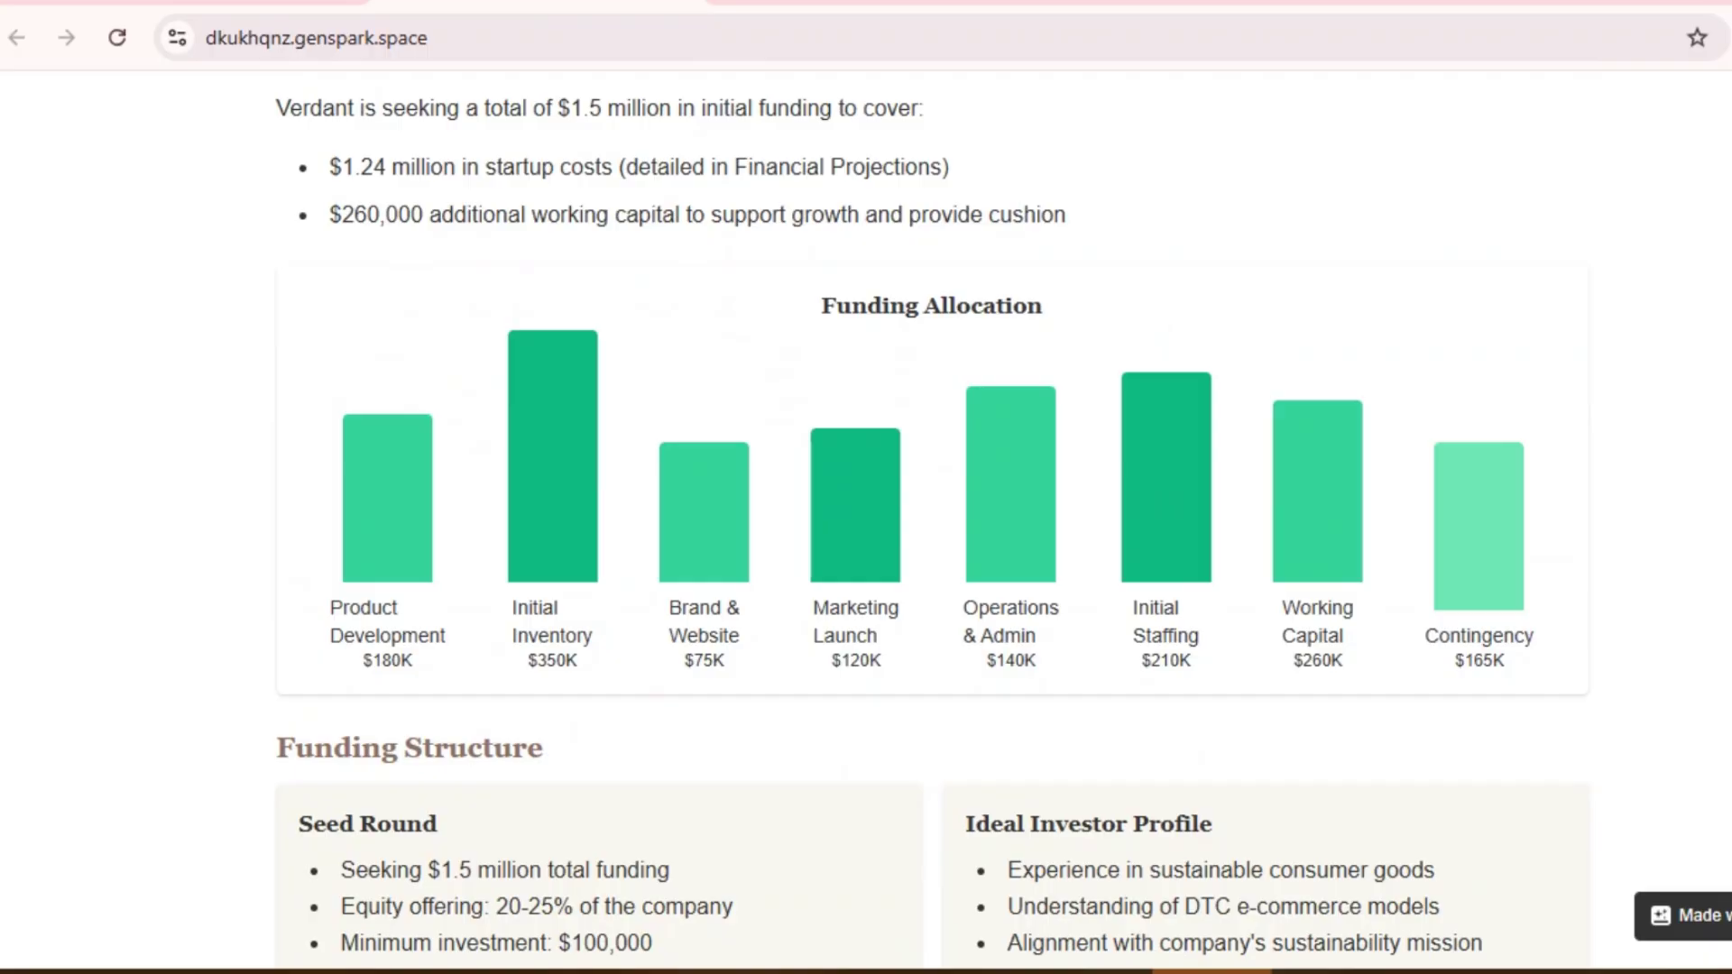
scroll(932, 524, down, 20)
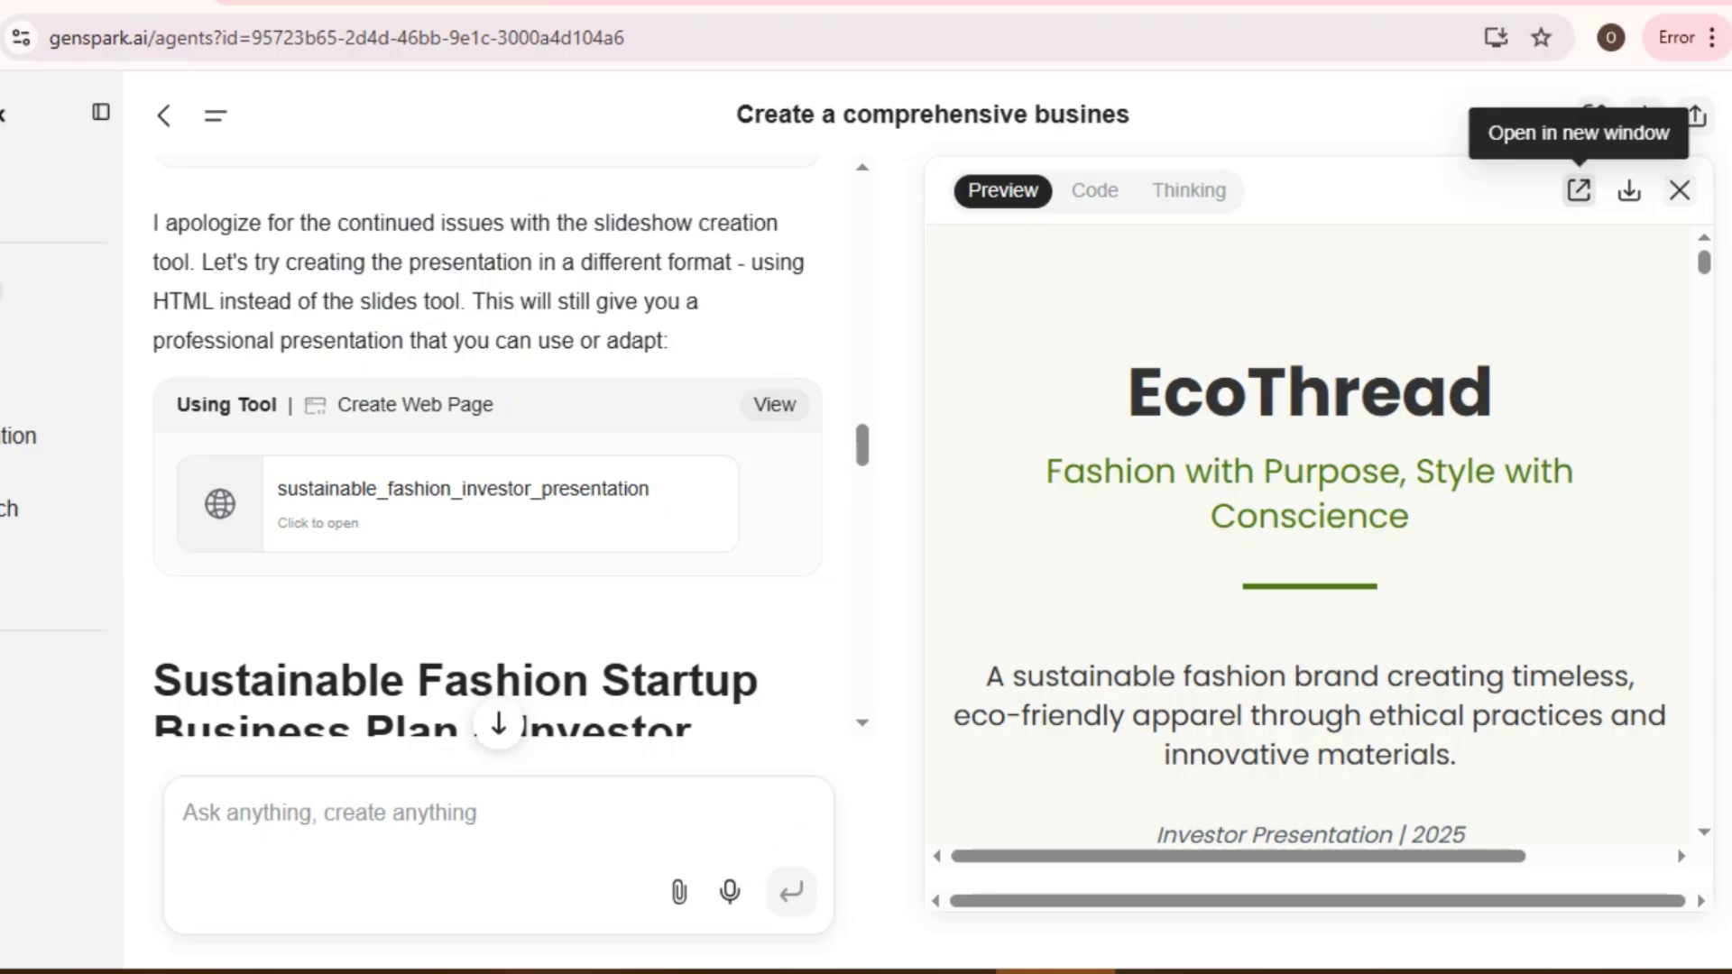
Step: Open the EcoThread investor presentation in a new window and scroll through all its slides
click(1579, 191)
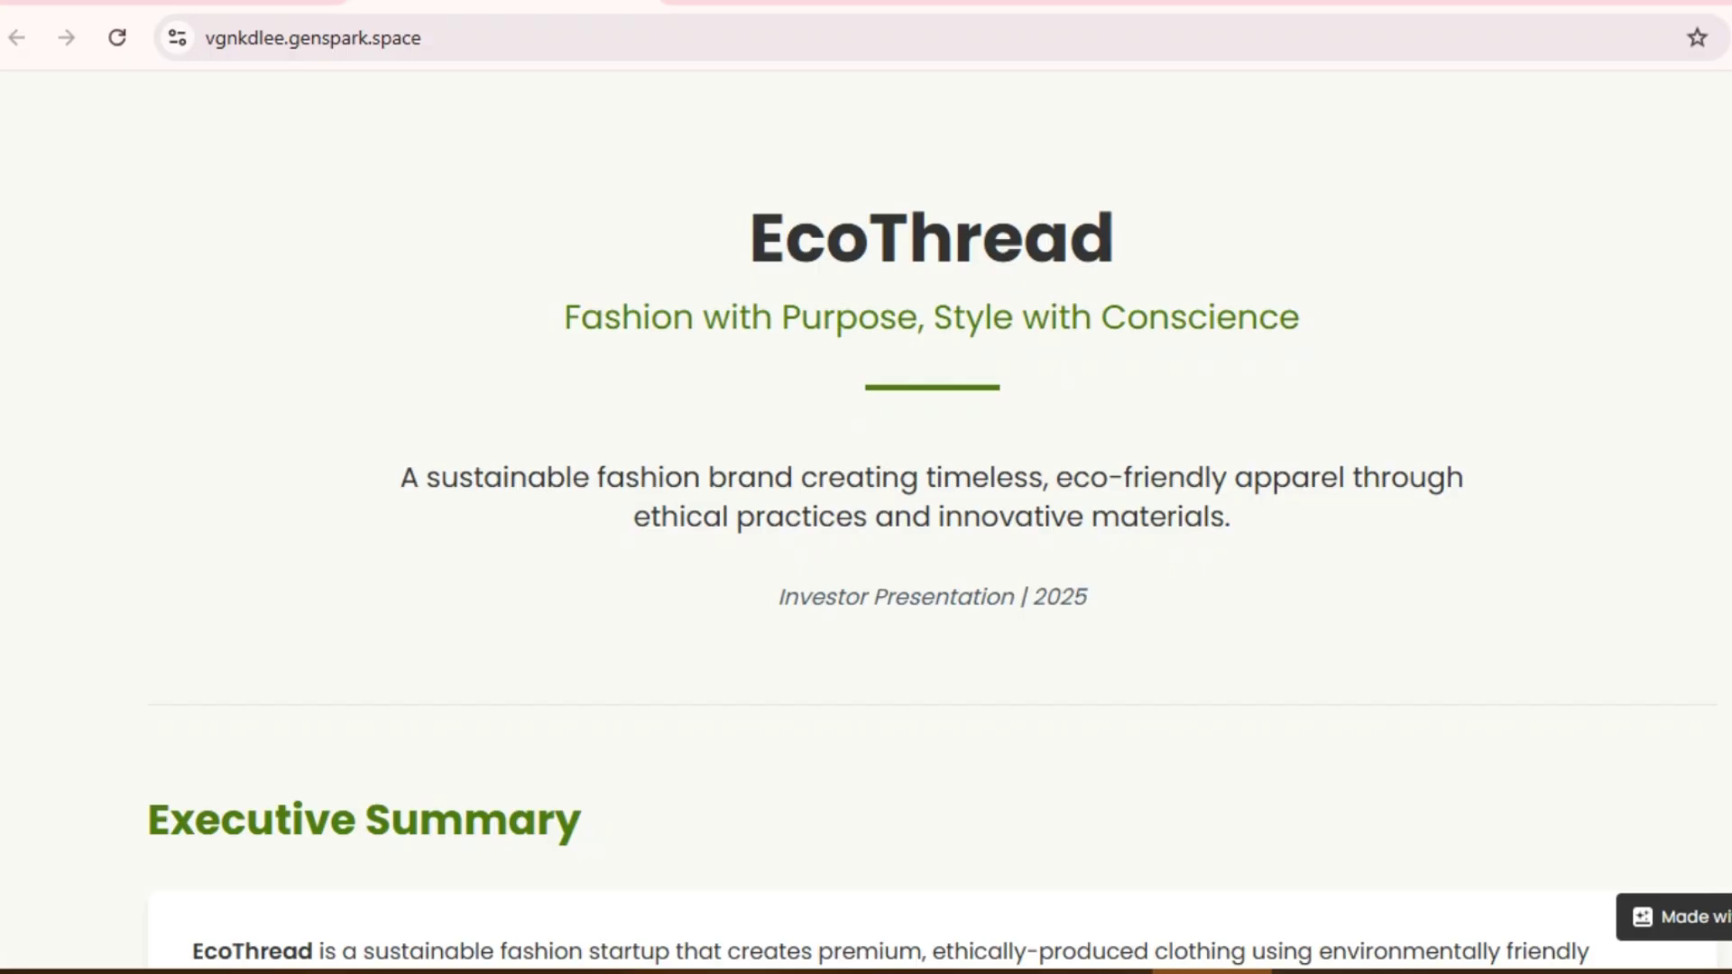
scroll(866, 505, down, 5)
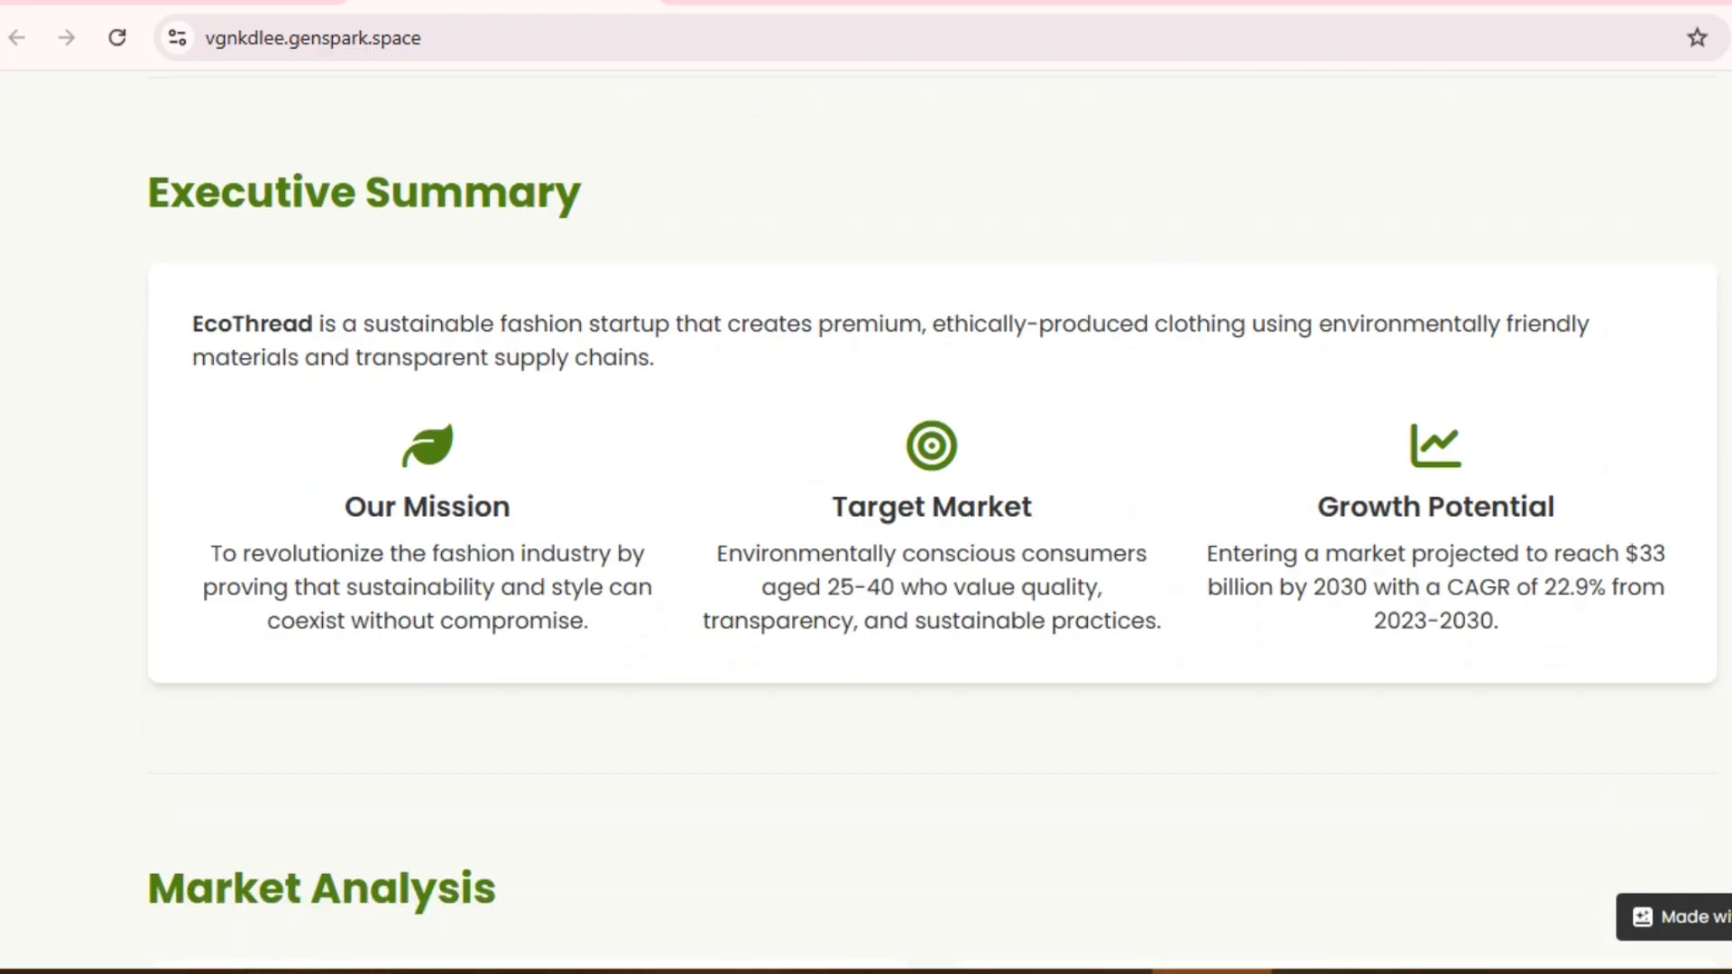
scroll(866, 505, down, 5)
scroll(866, 505, down, 5)
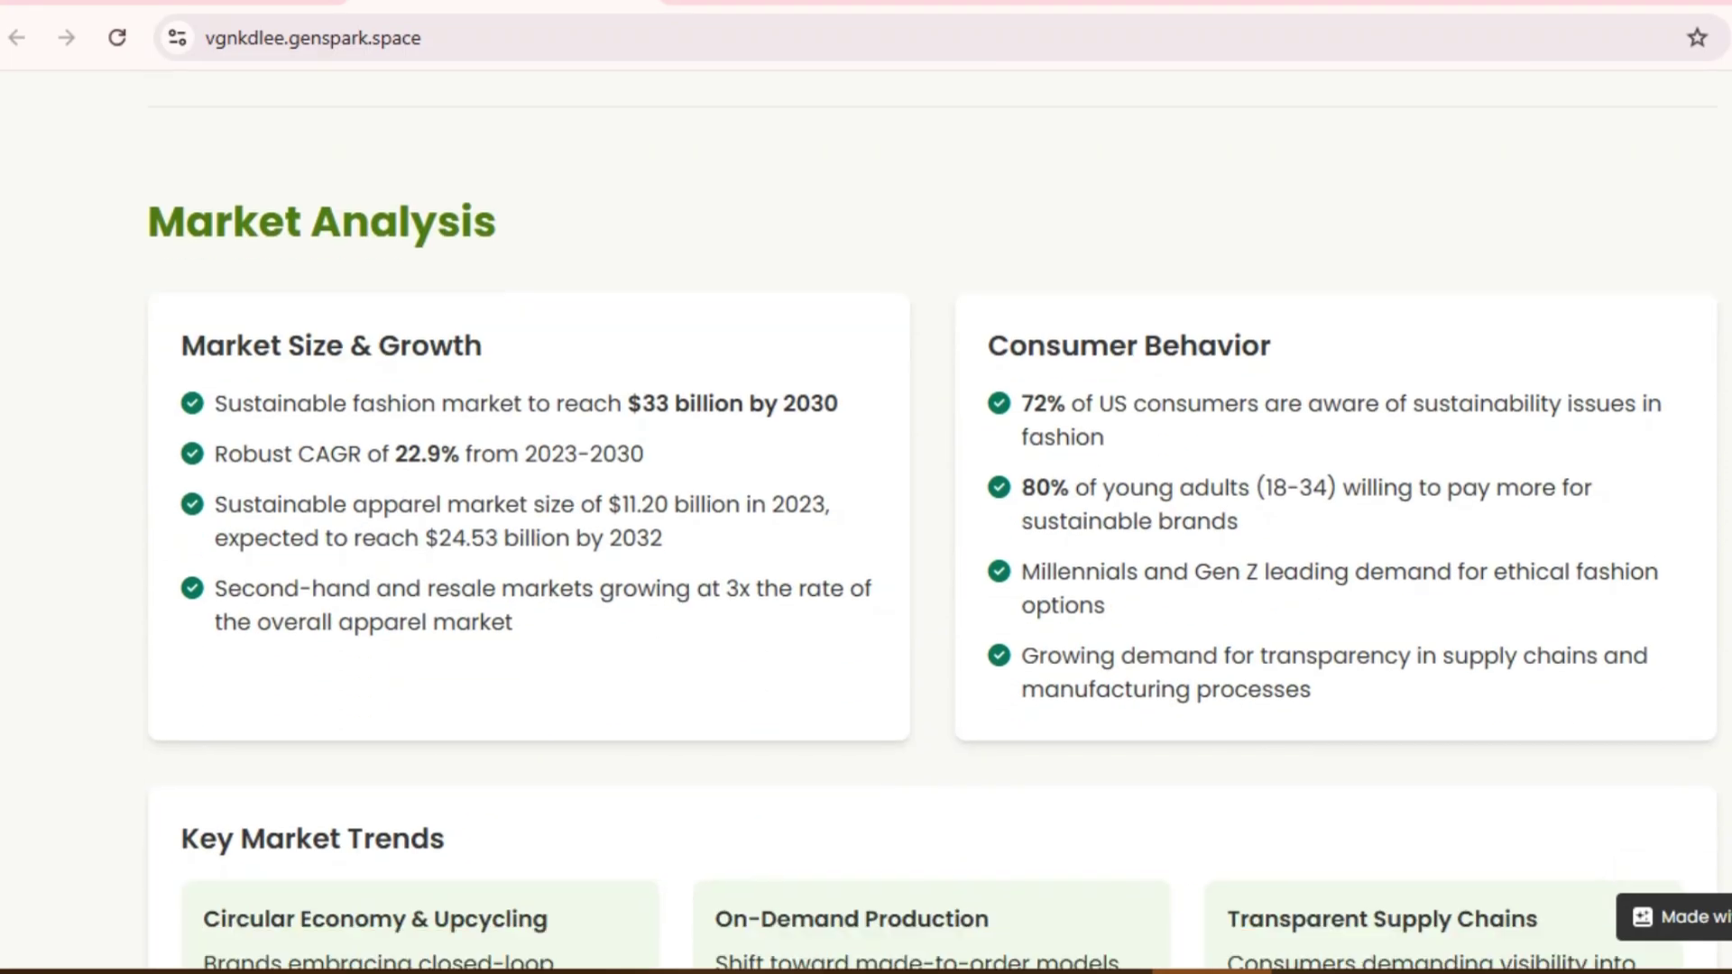
scroll(866, 505, down, 5)
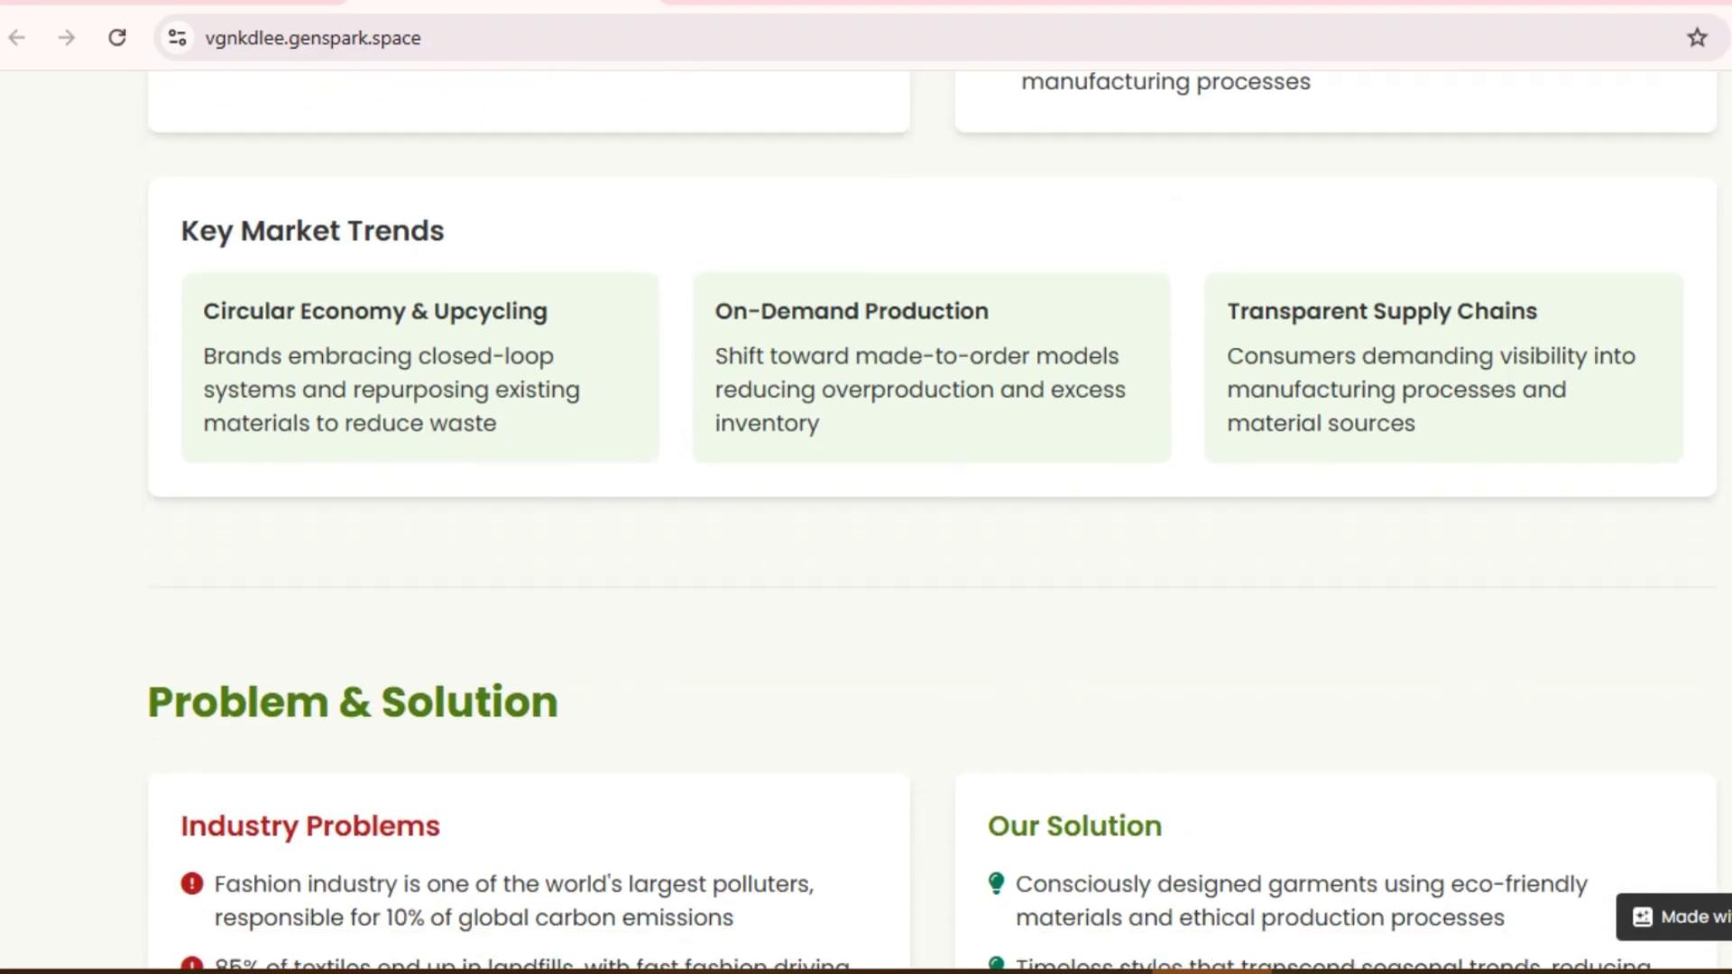
scroll(866, 505, down, 5)
scroll(866, 505, down, 1)
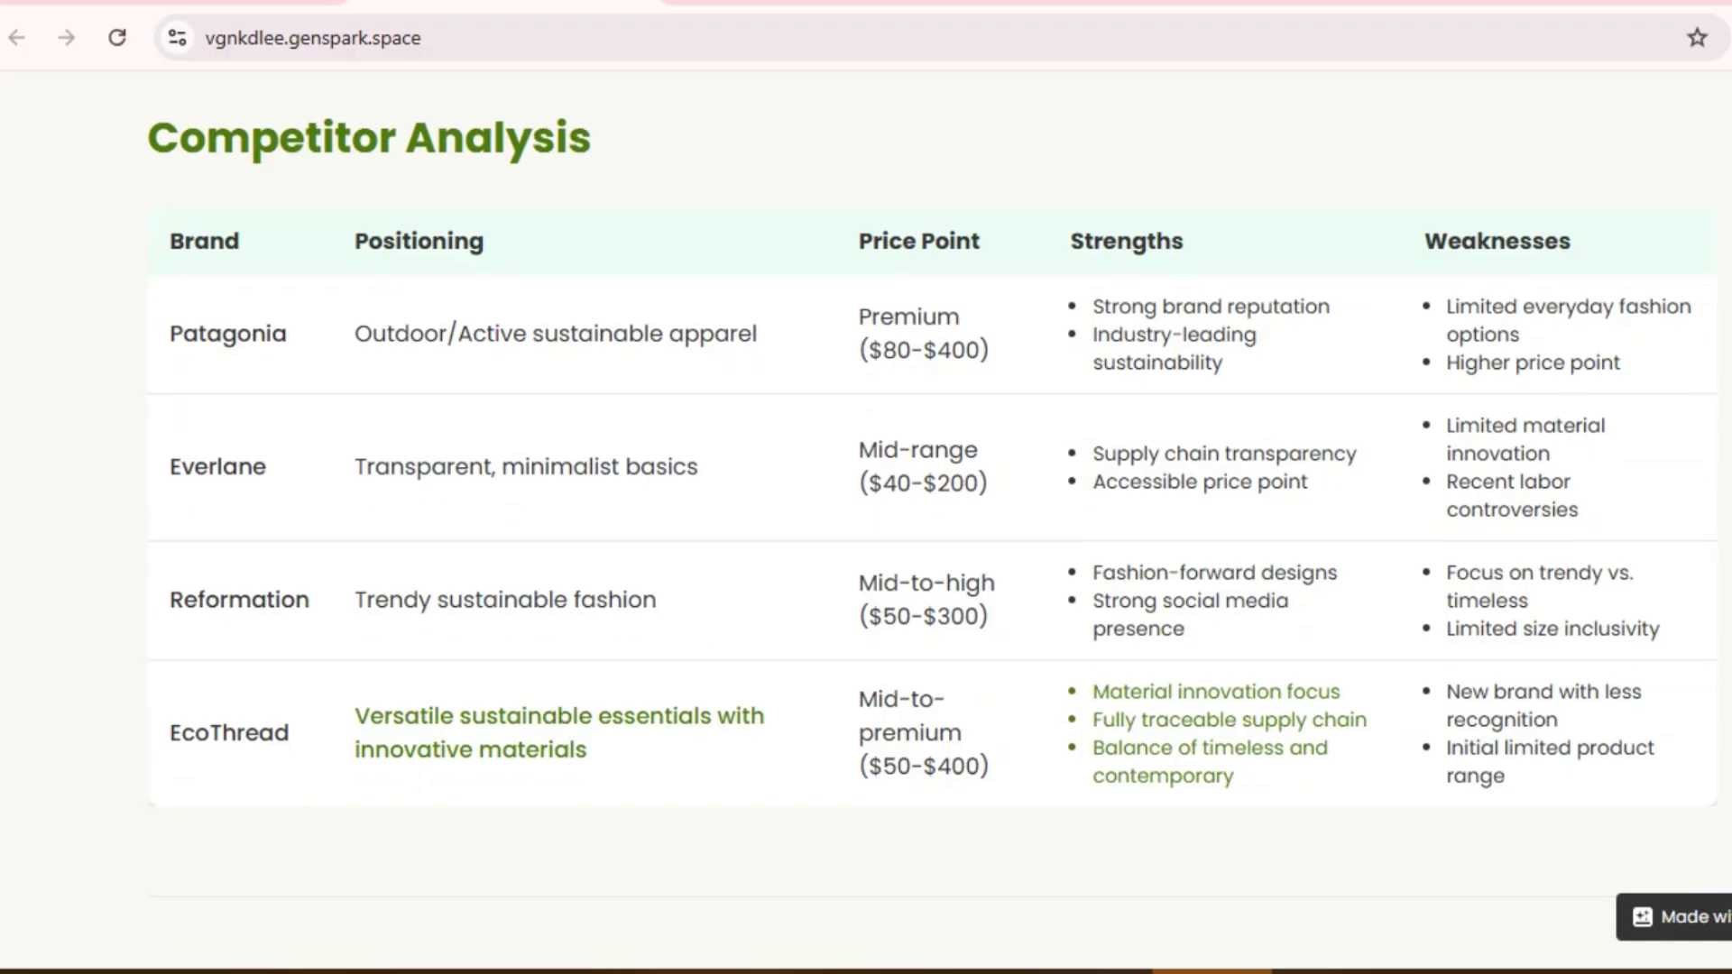
scroll(866, 505, down, 7)
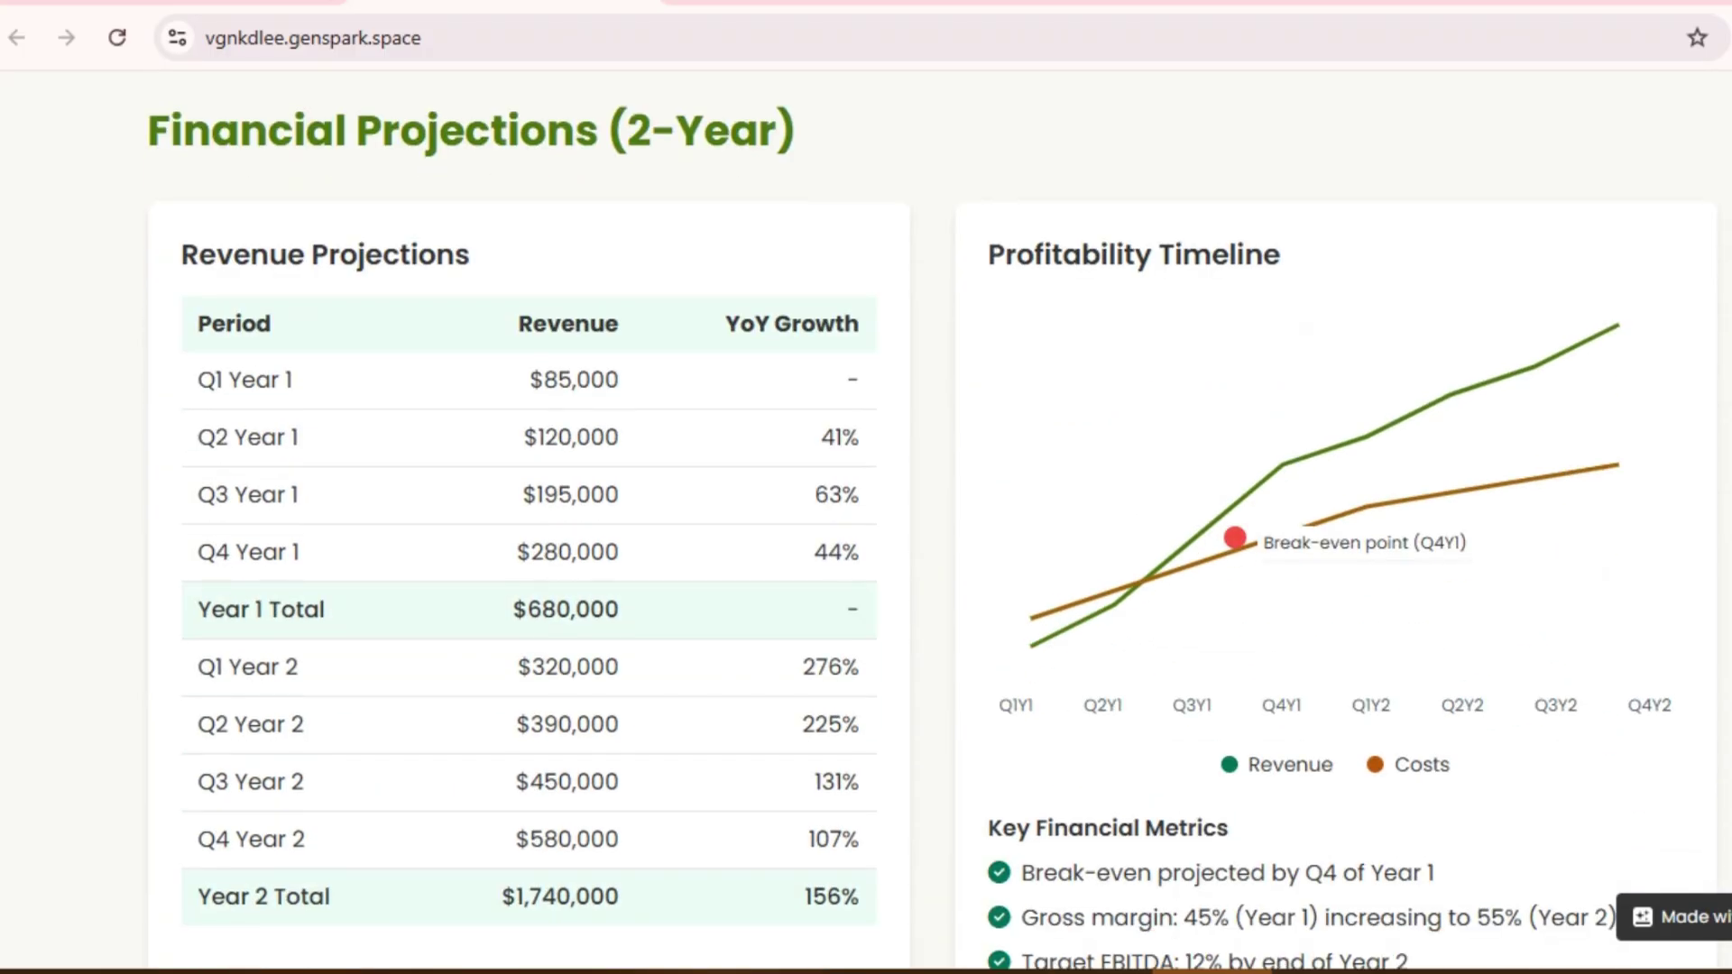
scroll(866, 505, down, 10)
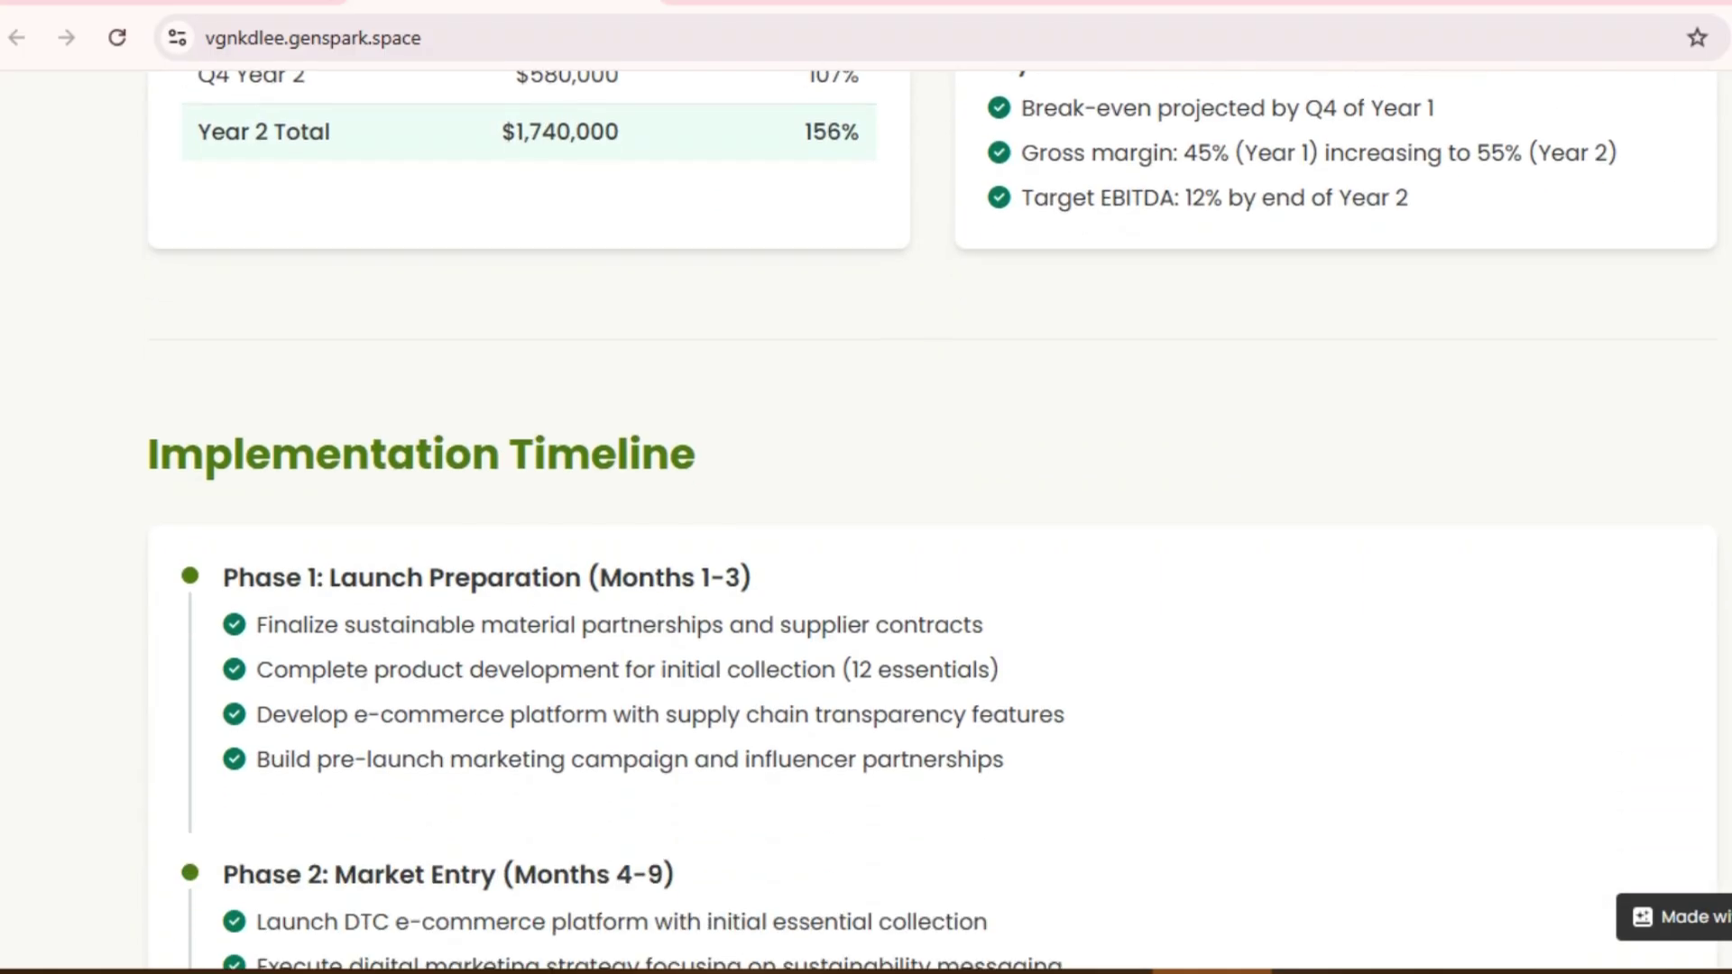
scroll(866, 505, down, 10)
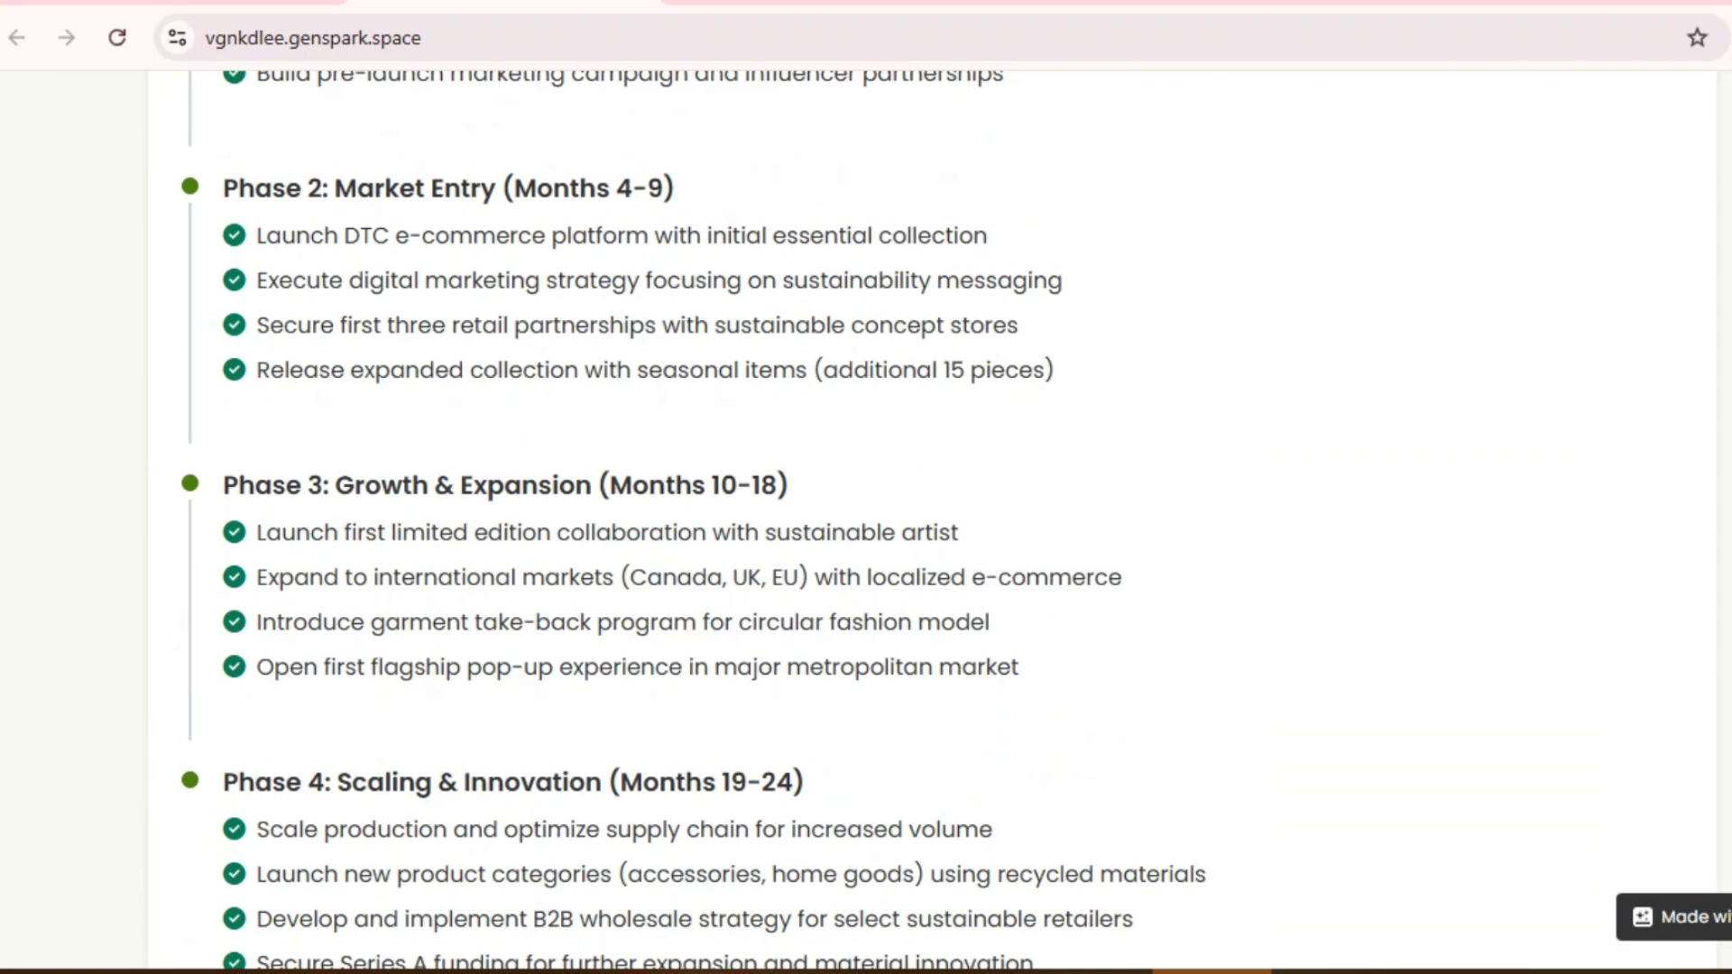
scroll(866, 505, down, 6)
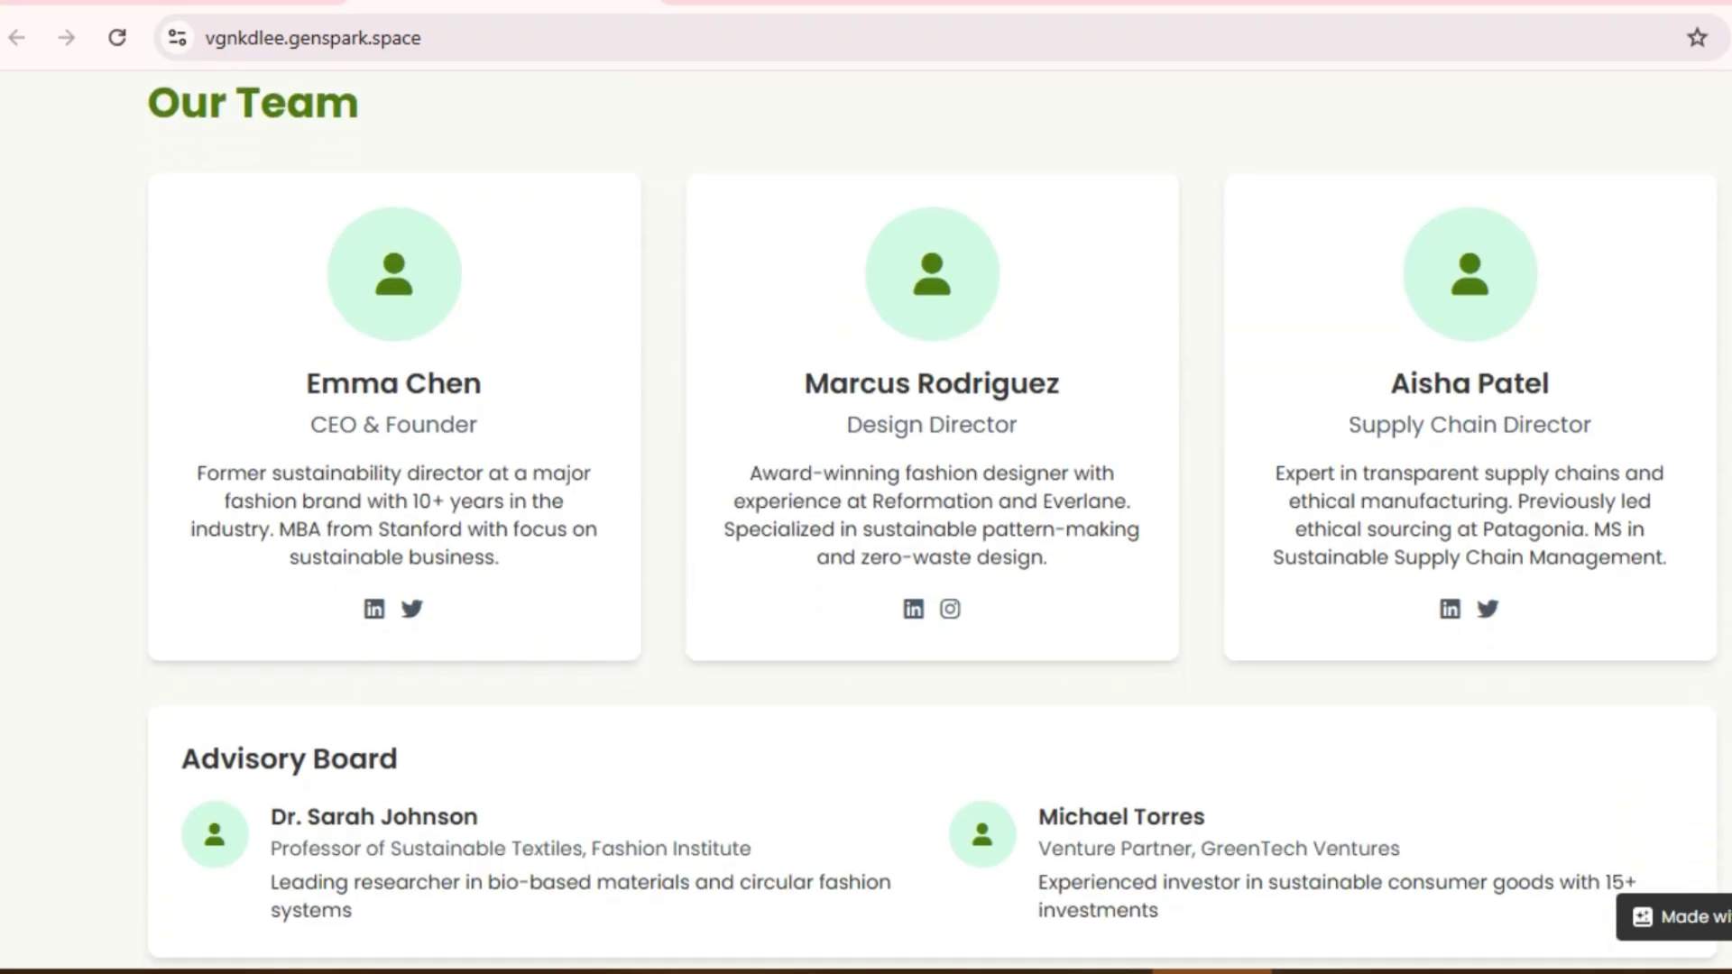
scroll(866, 505, down, 10)
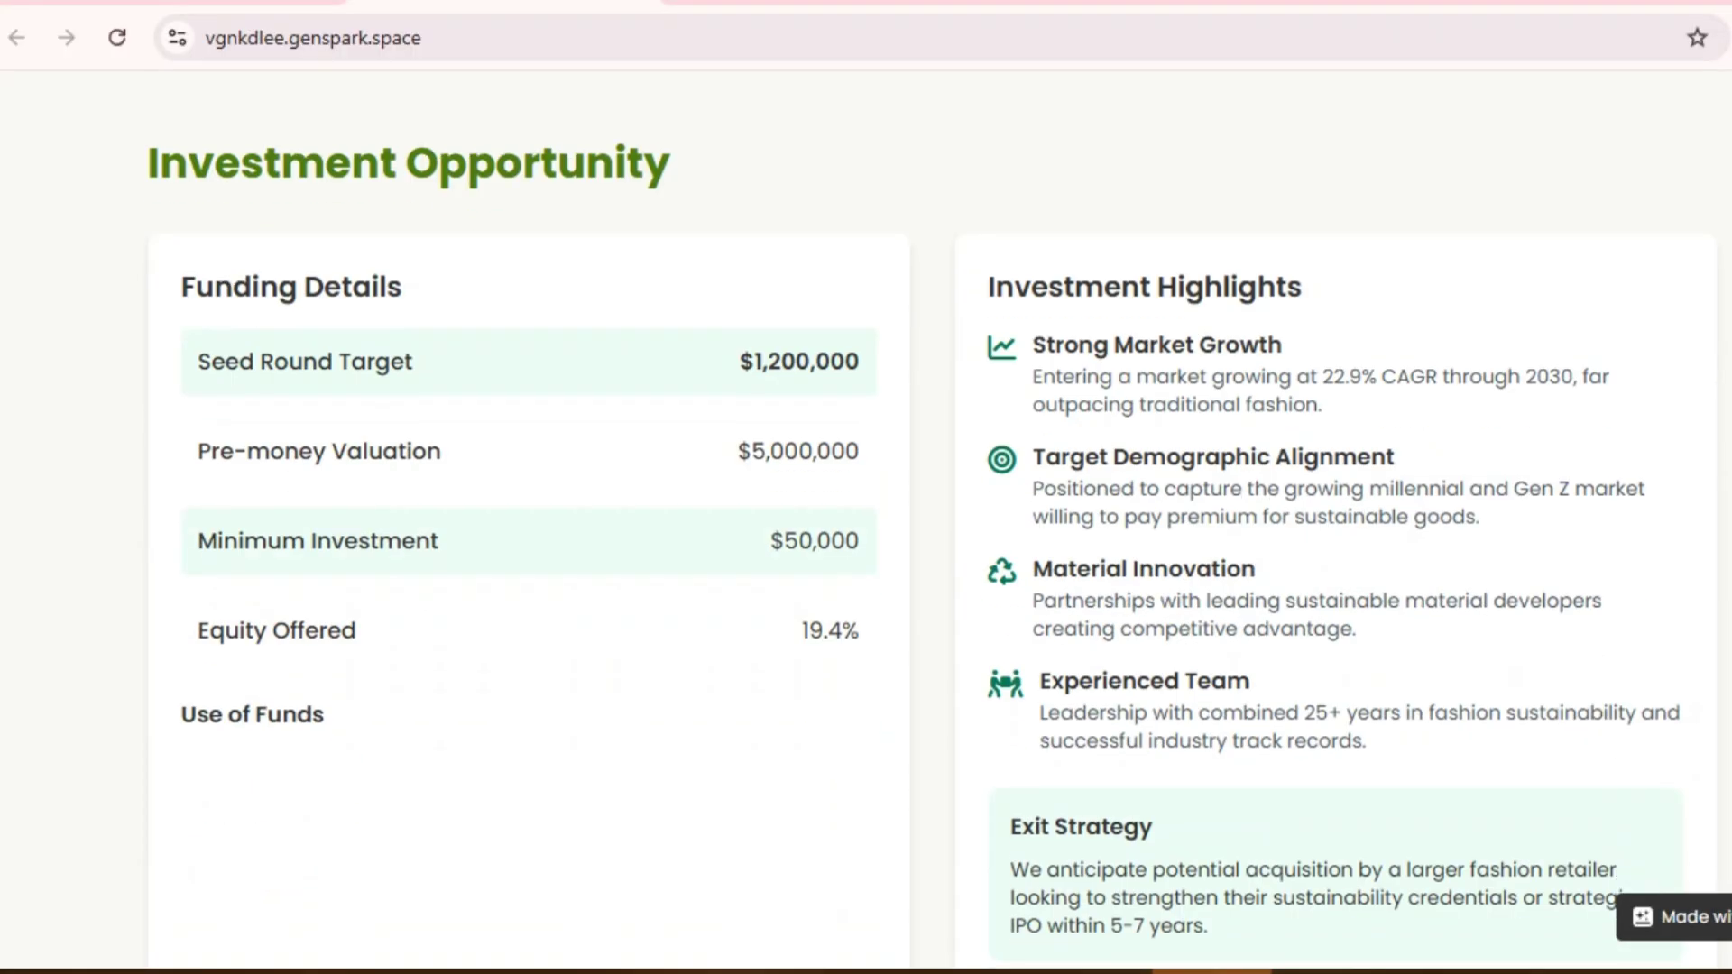
scroll(866, 505, down, 1)
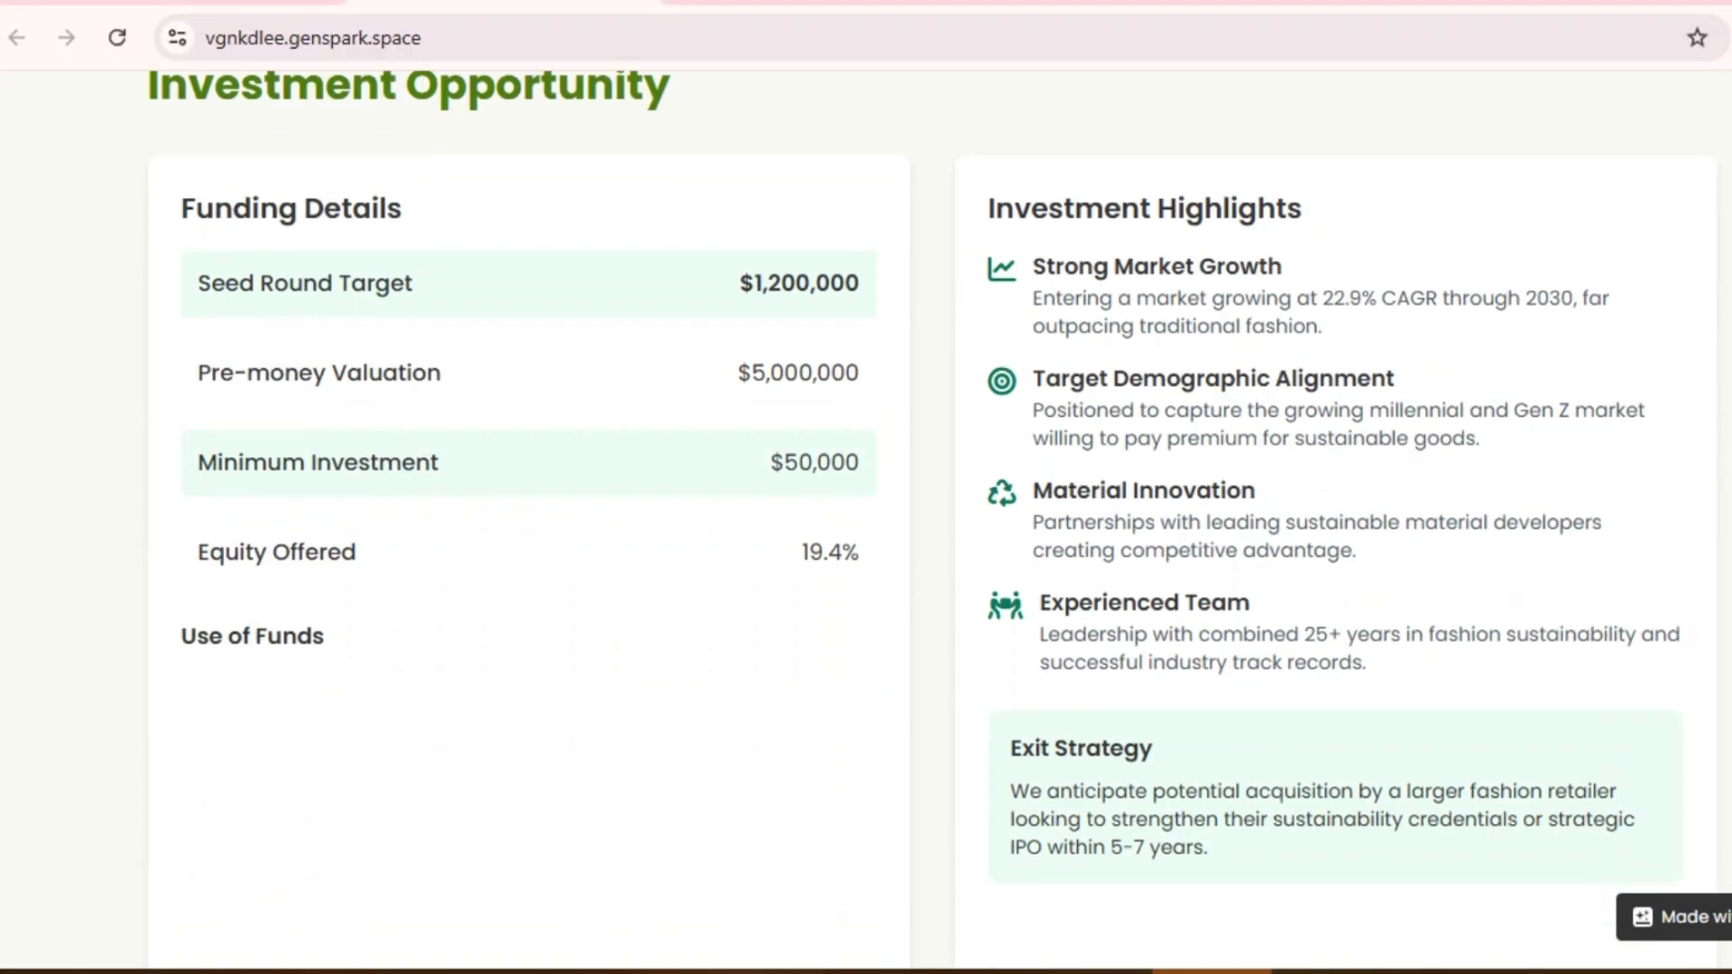
scroll(866, 506, down, 10)
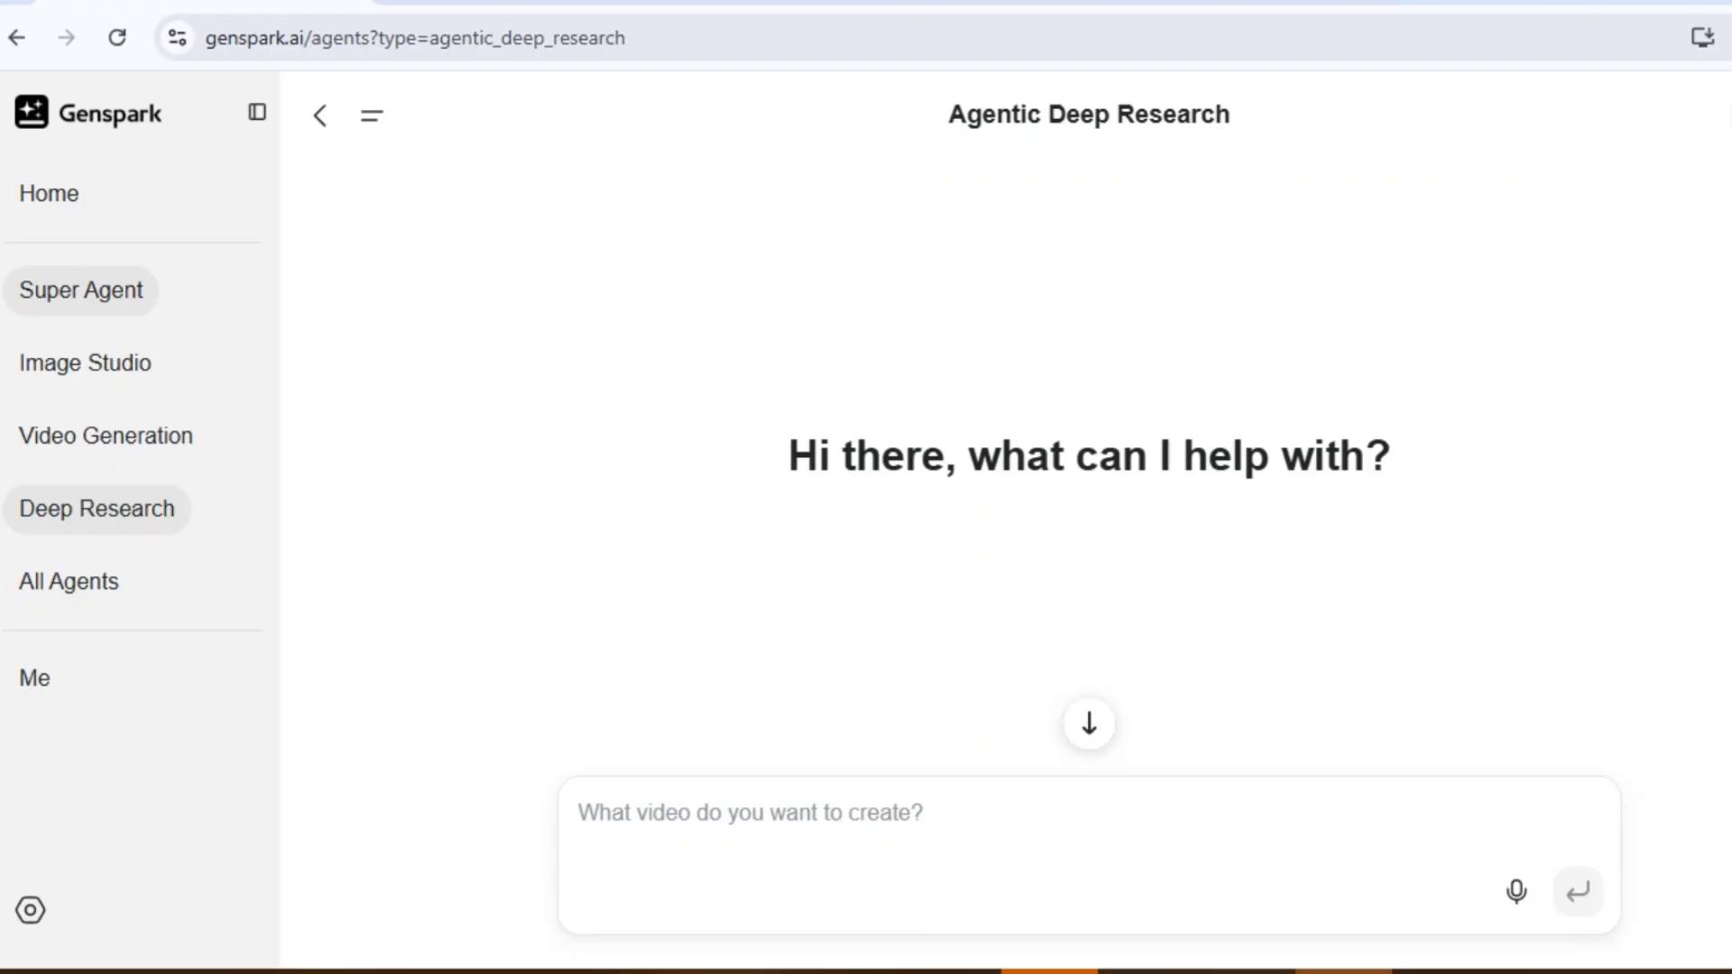
Step: Send Super Agent the ECCO request for five 500K–900K-follower TikTok influencers with contacts and outreach emails
click(81, 290)
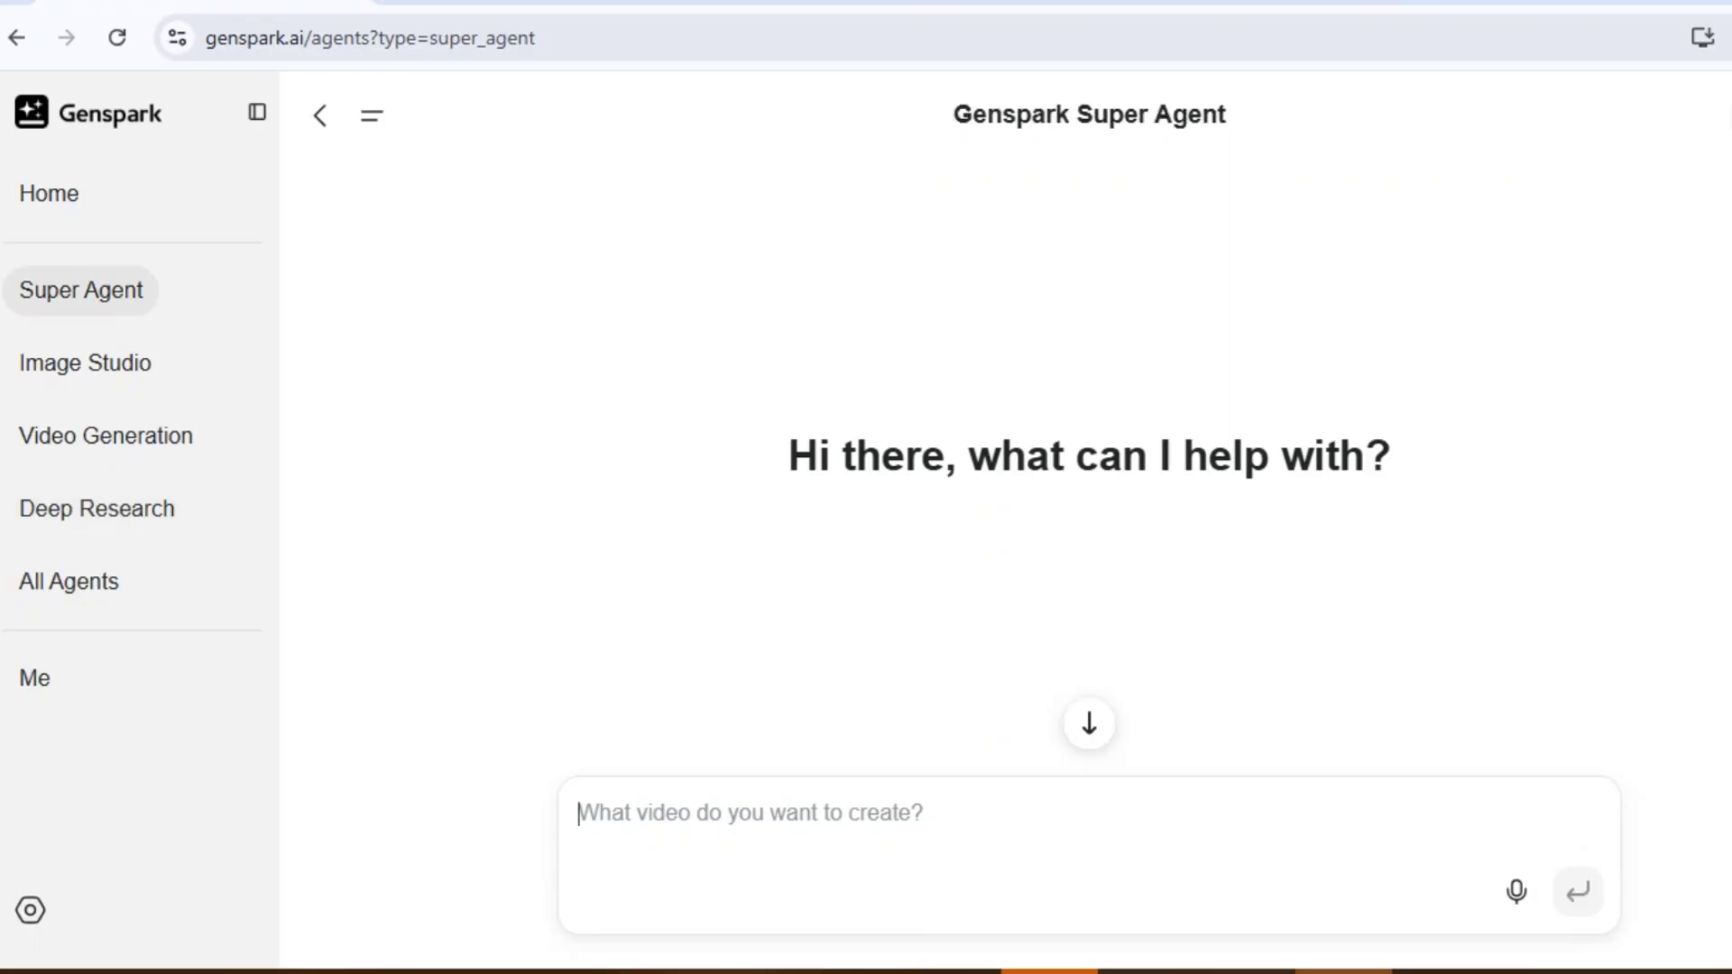
text(I've added a link to my e-commerce store: https://us.ecco.com/. I'm looking to develop a strong marketing strategy, specifically focusing on TikTok. Can you please help me by: 1-Finding 5 TikTok influencers within the 500K–900K follower range whose content aligns with my brand. 2-Providing their contact details (email or business inquiries info). 3-Writing personalized outreach emails tailored to each influencer, encouraging them to collaborate with my store.)
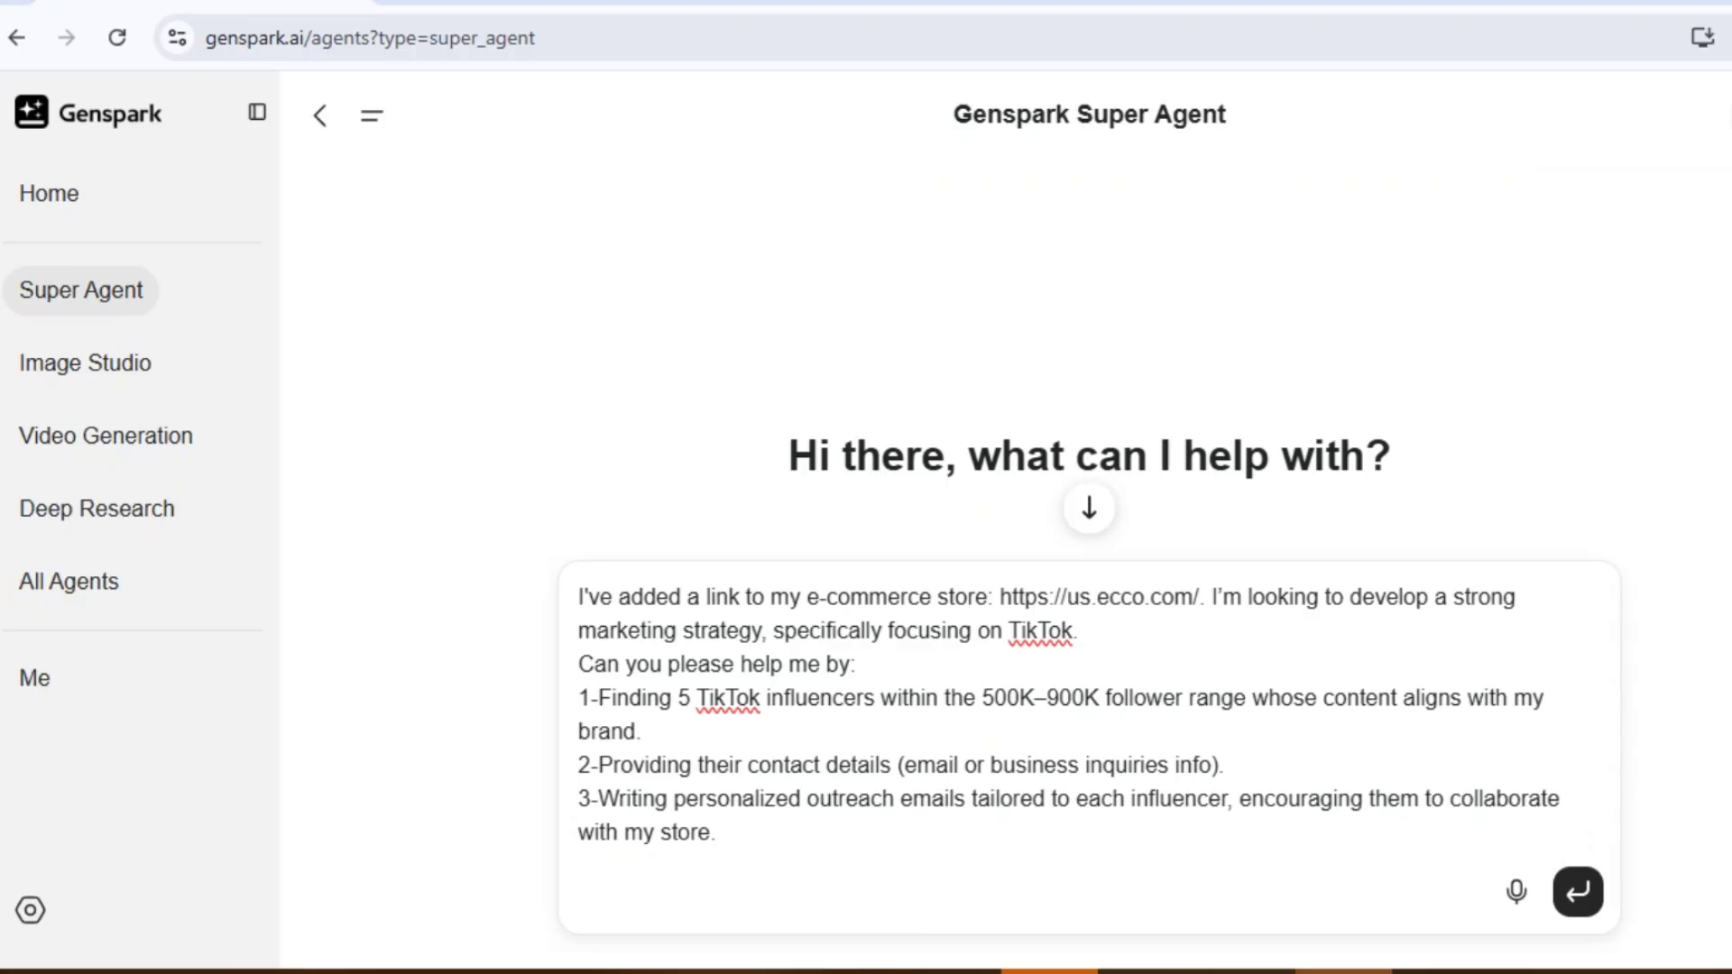
key(Return)
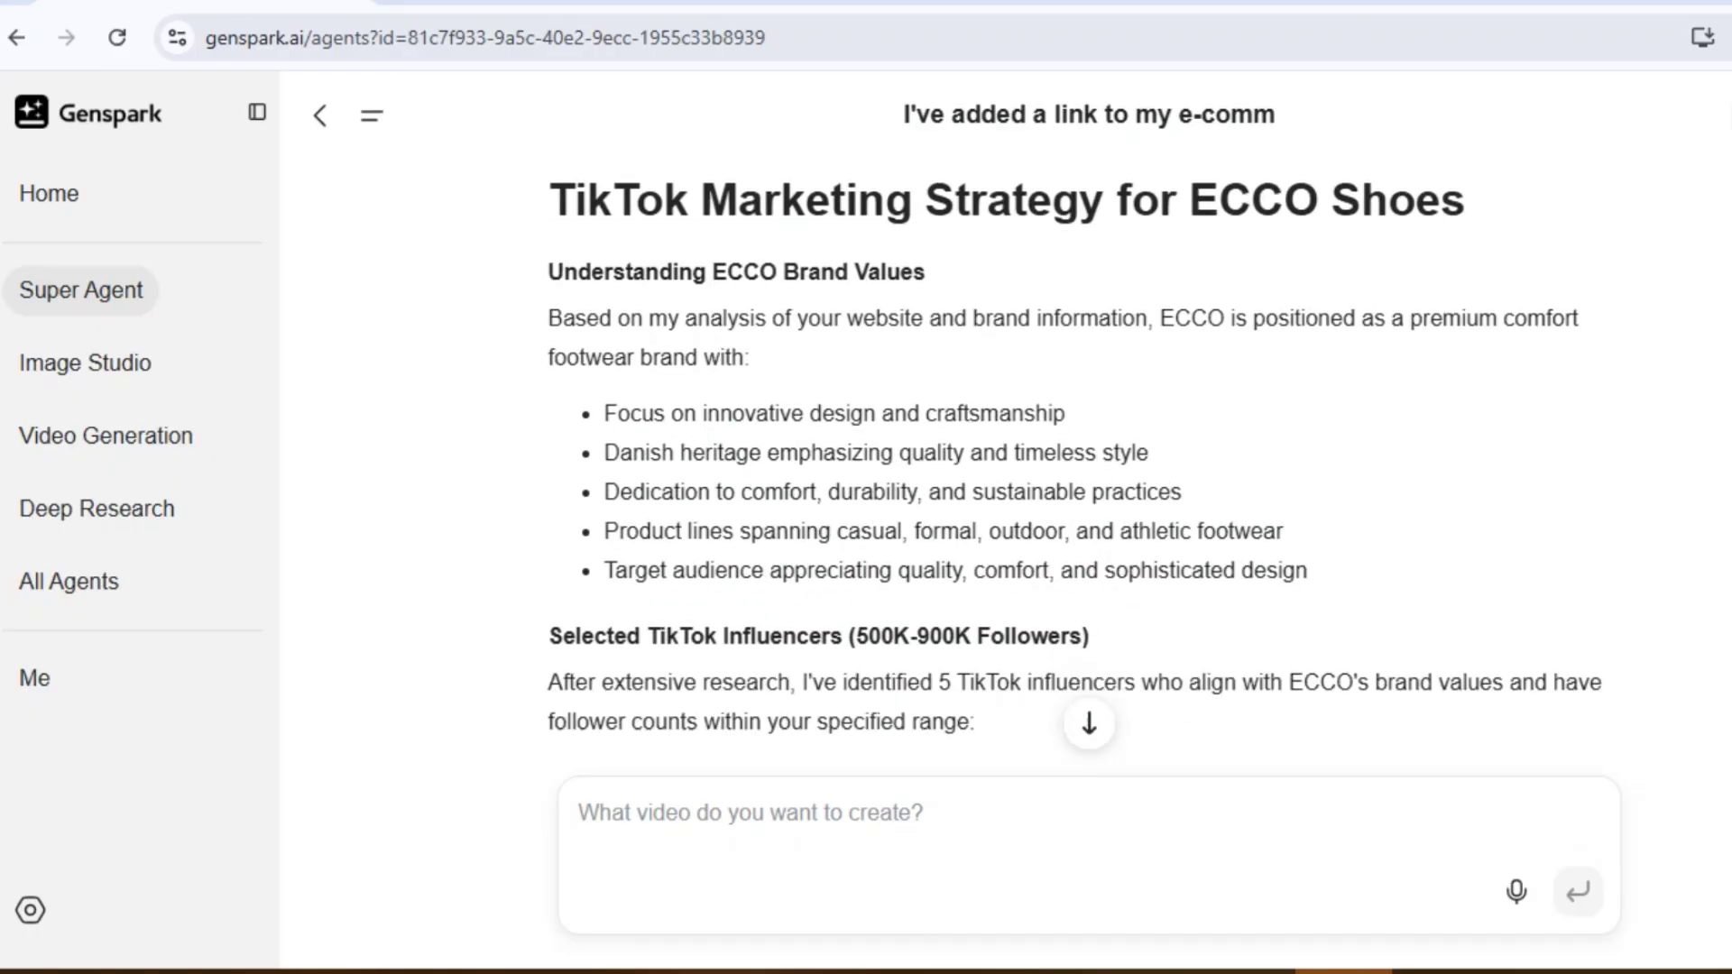
scroll(1074, 442, down, 4)
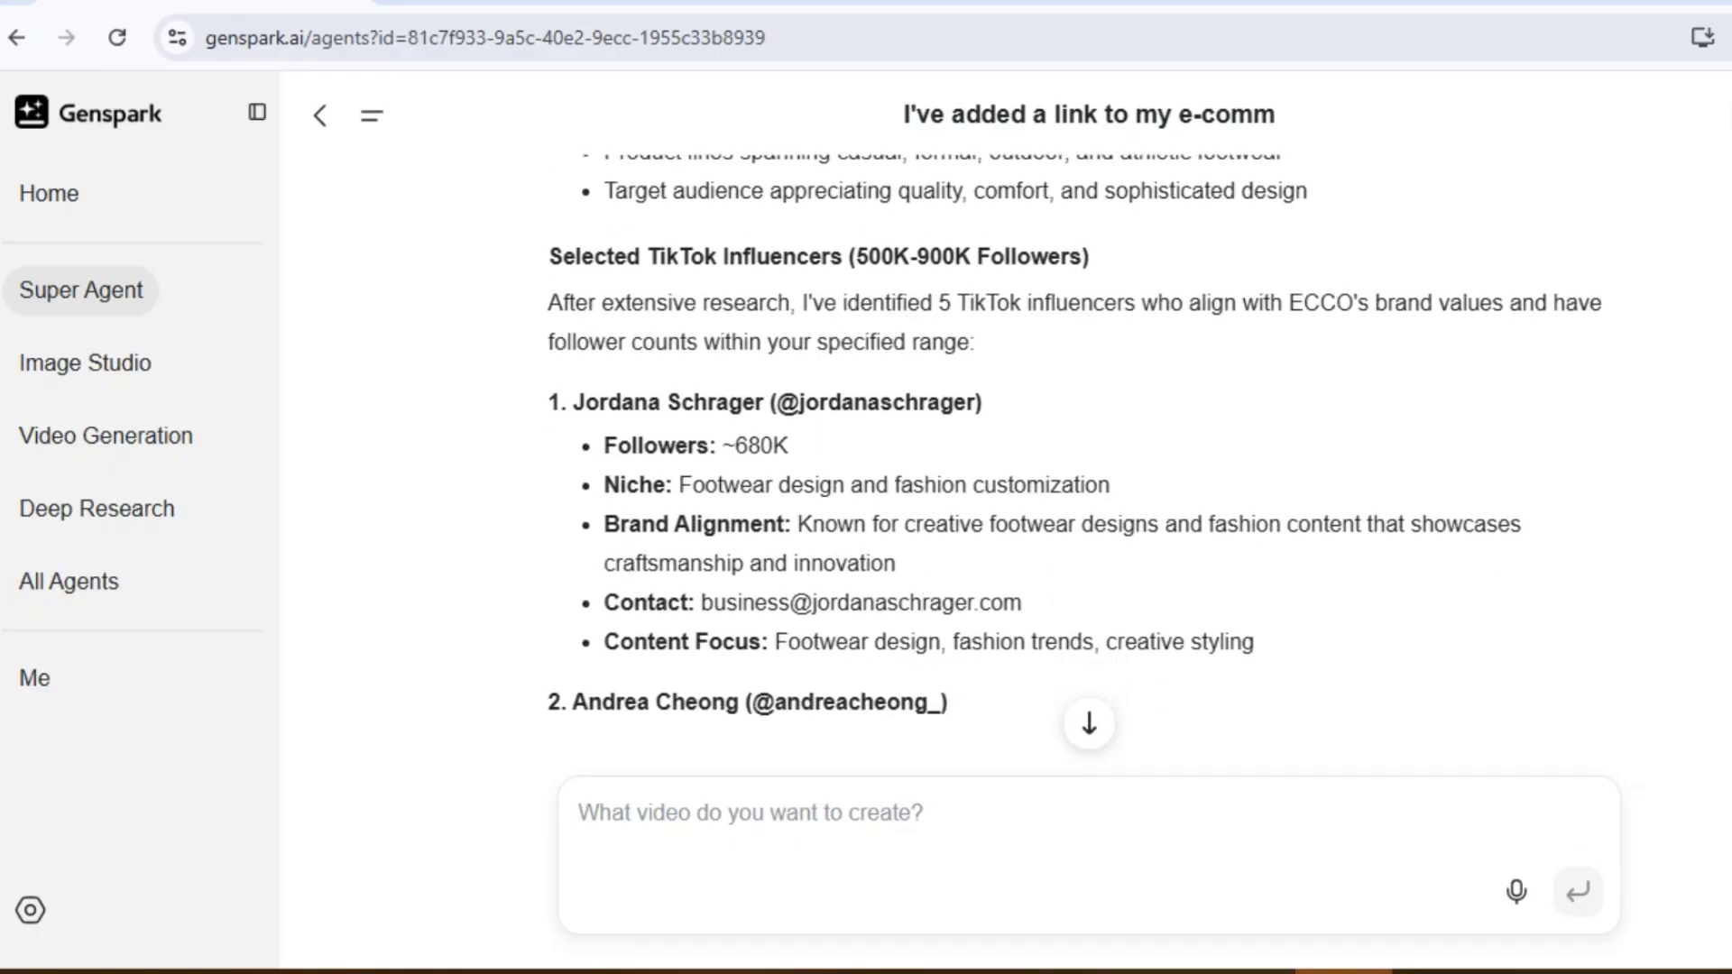
scroll(1046, 442, down, 2)
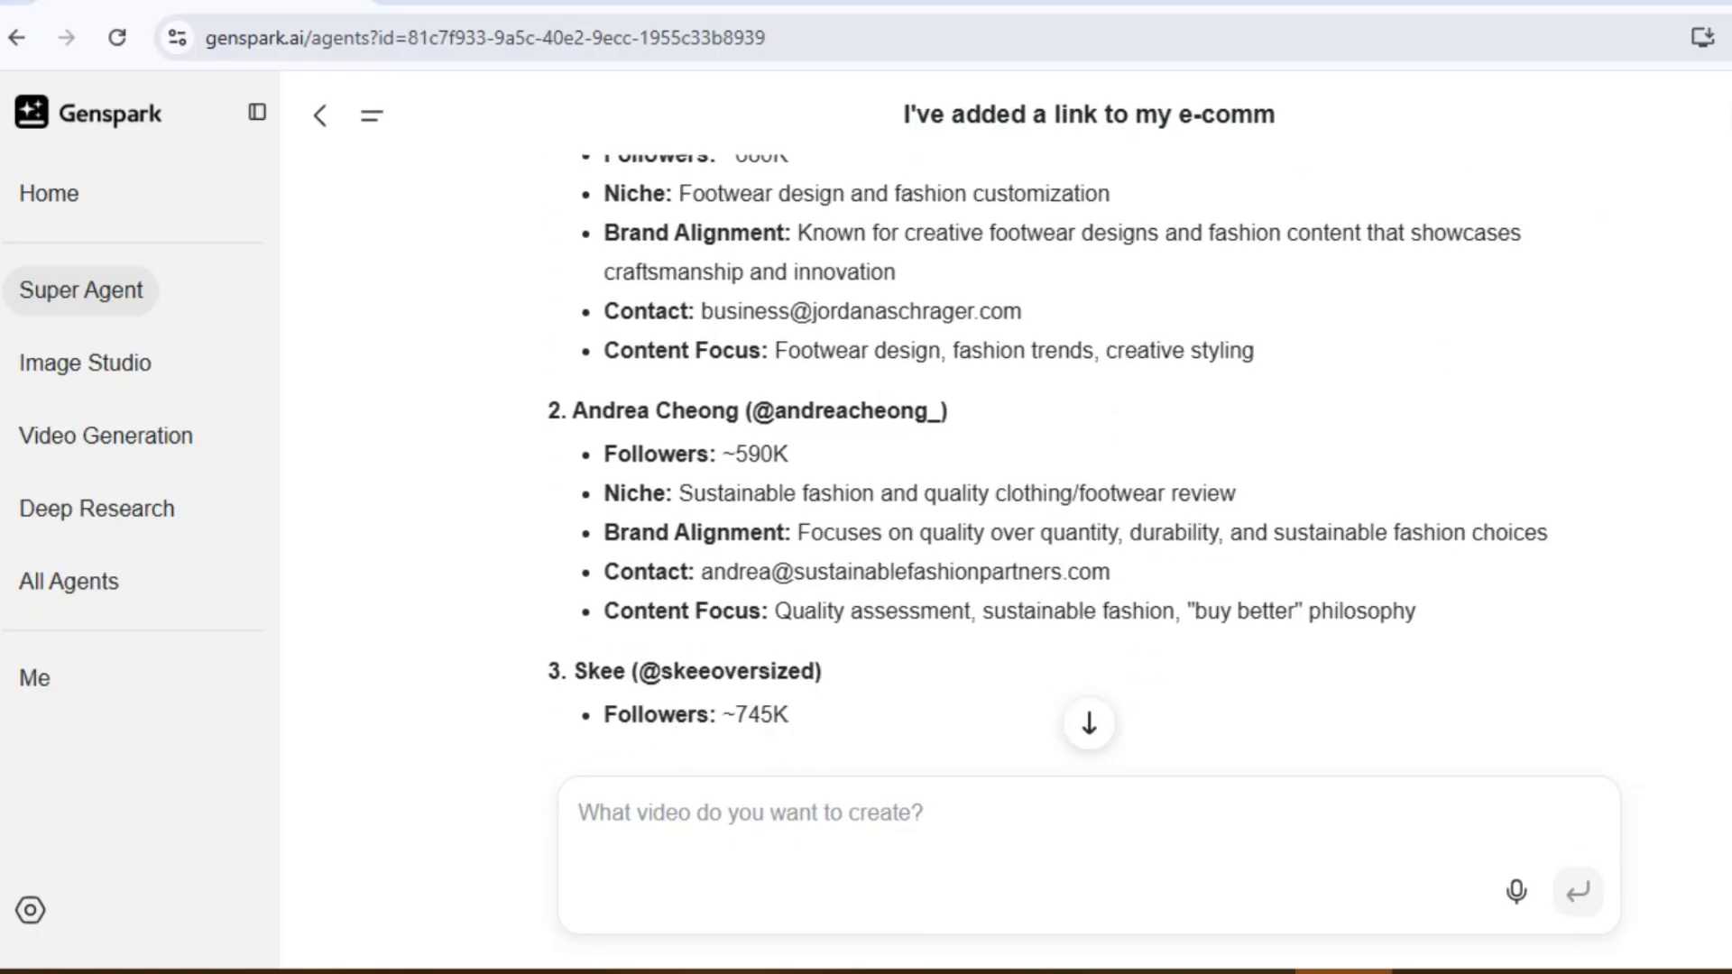
scroll(1047, 442, down, 2)
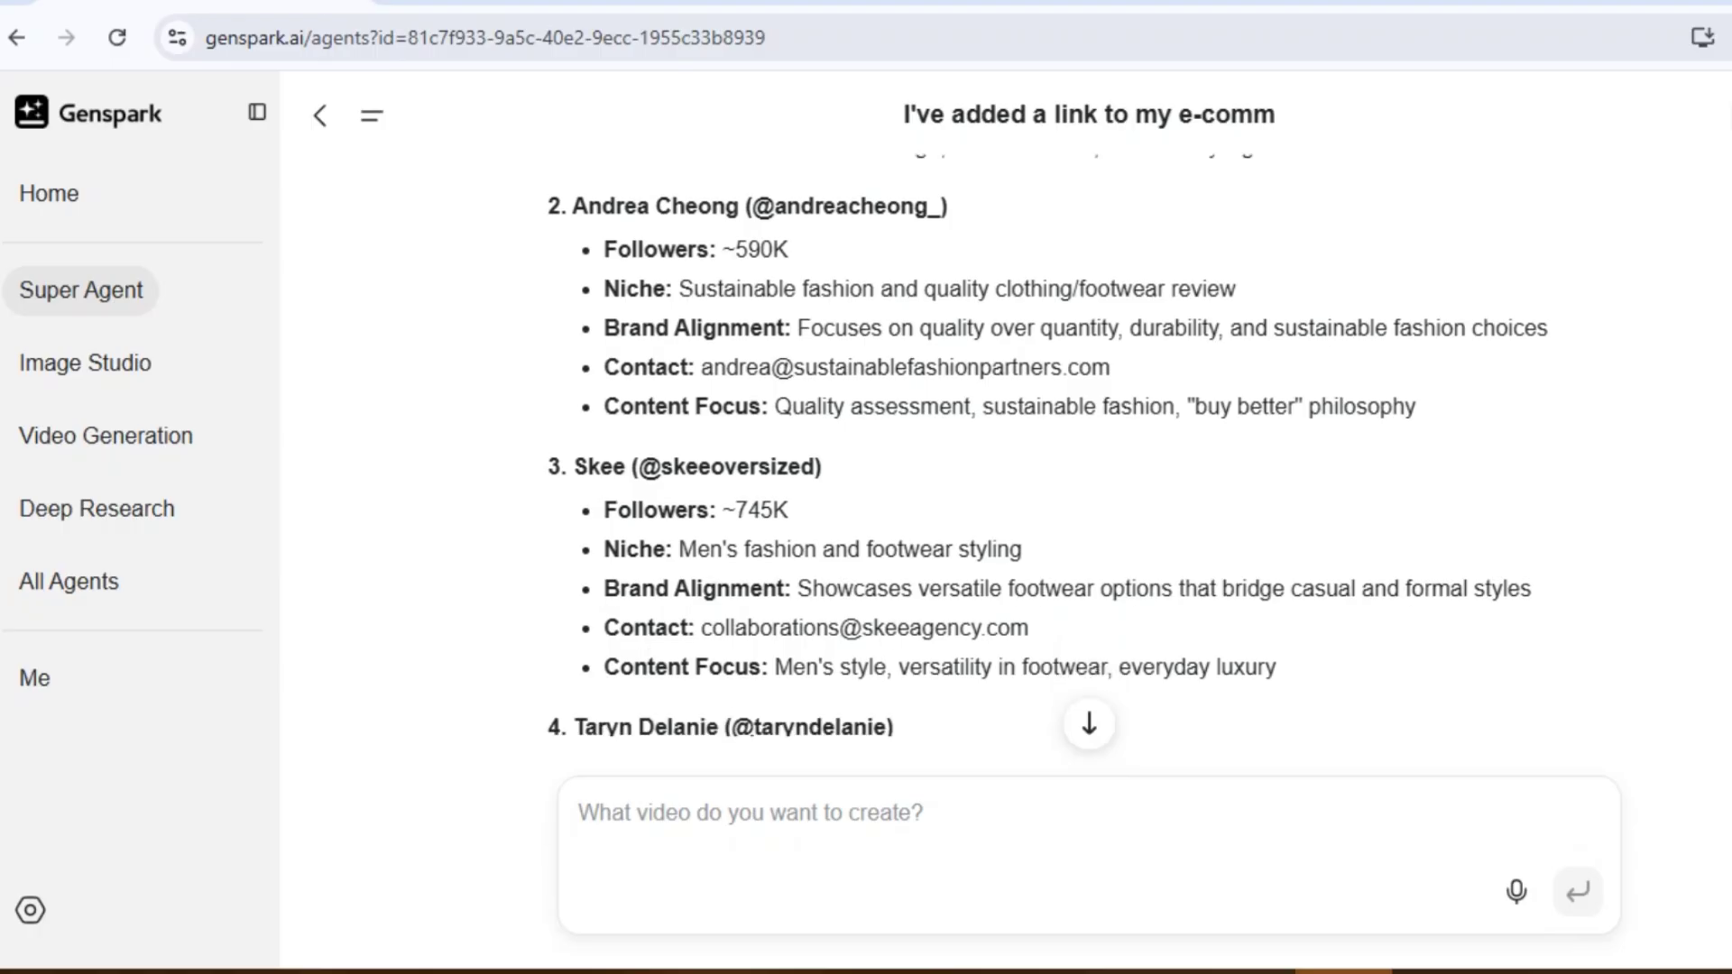
scroll(1046, 451, down, 2)
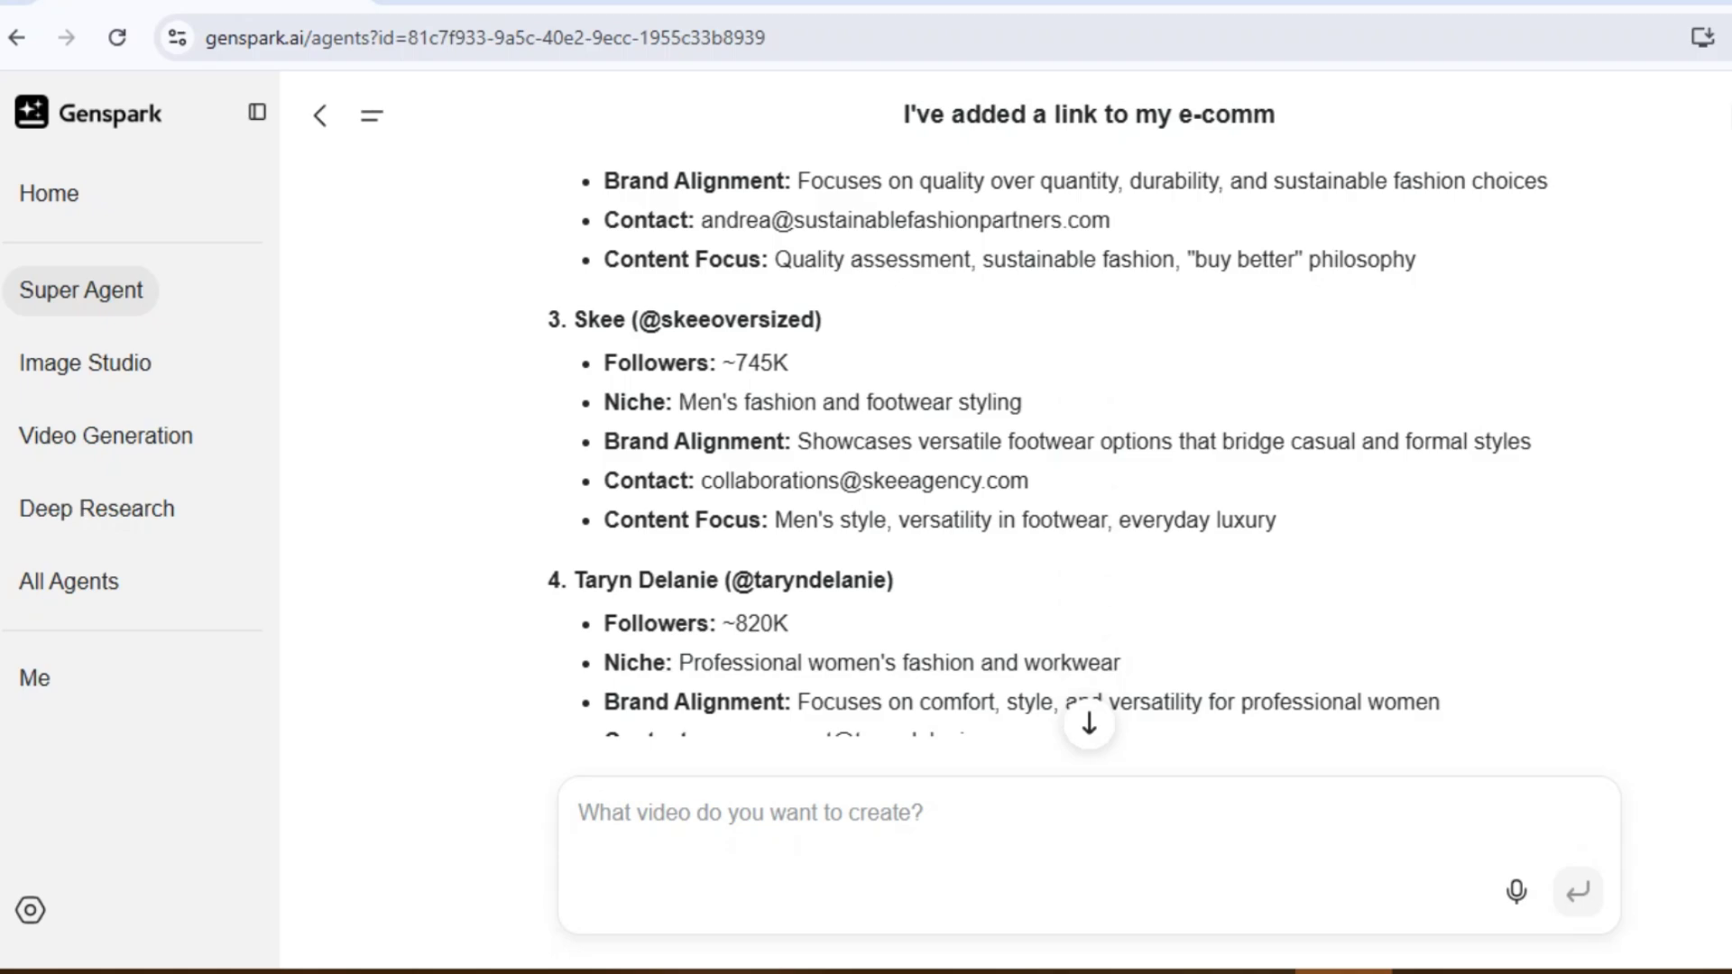
scroll(1046, 451, down, 2)
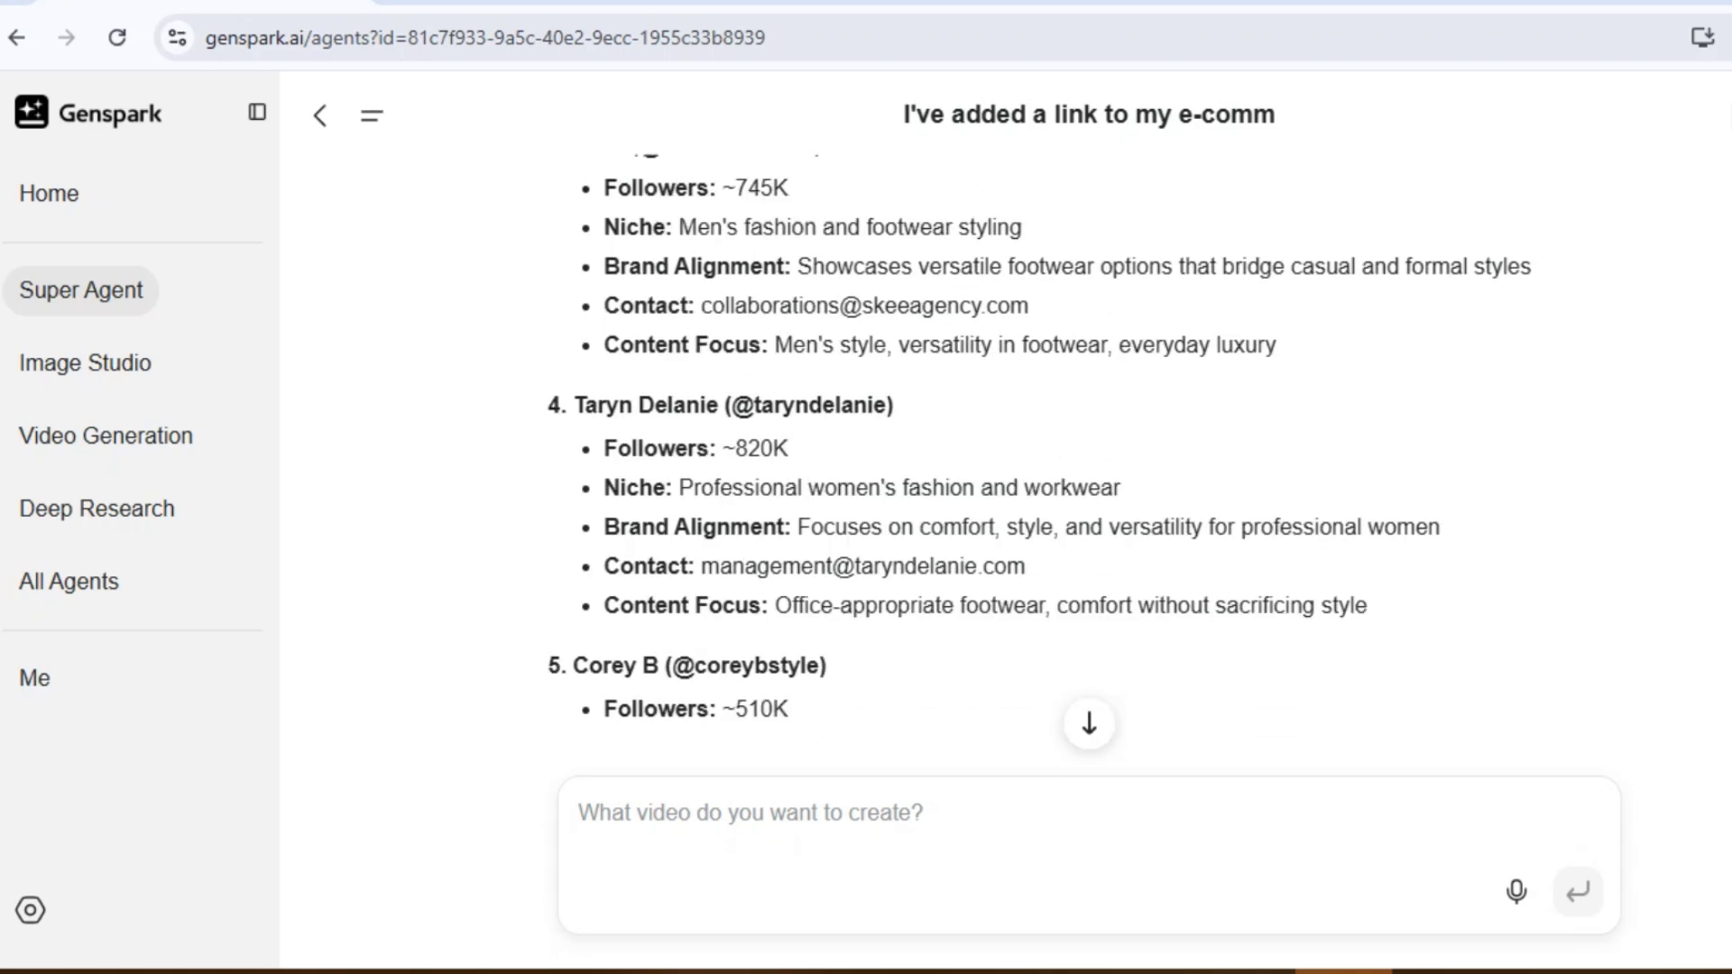
scroll(1046, 451, down, 2)
scroll(1047, 451, down, 9)
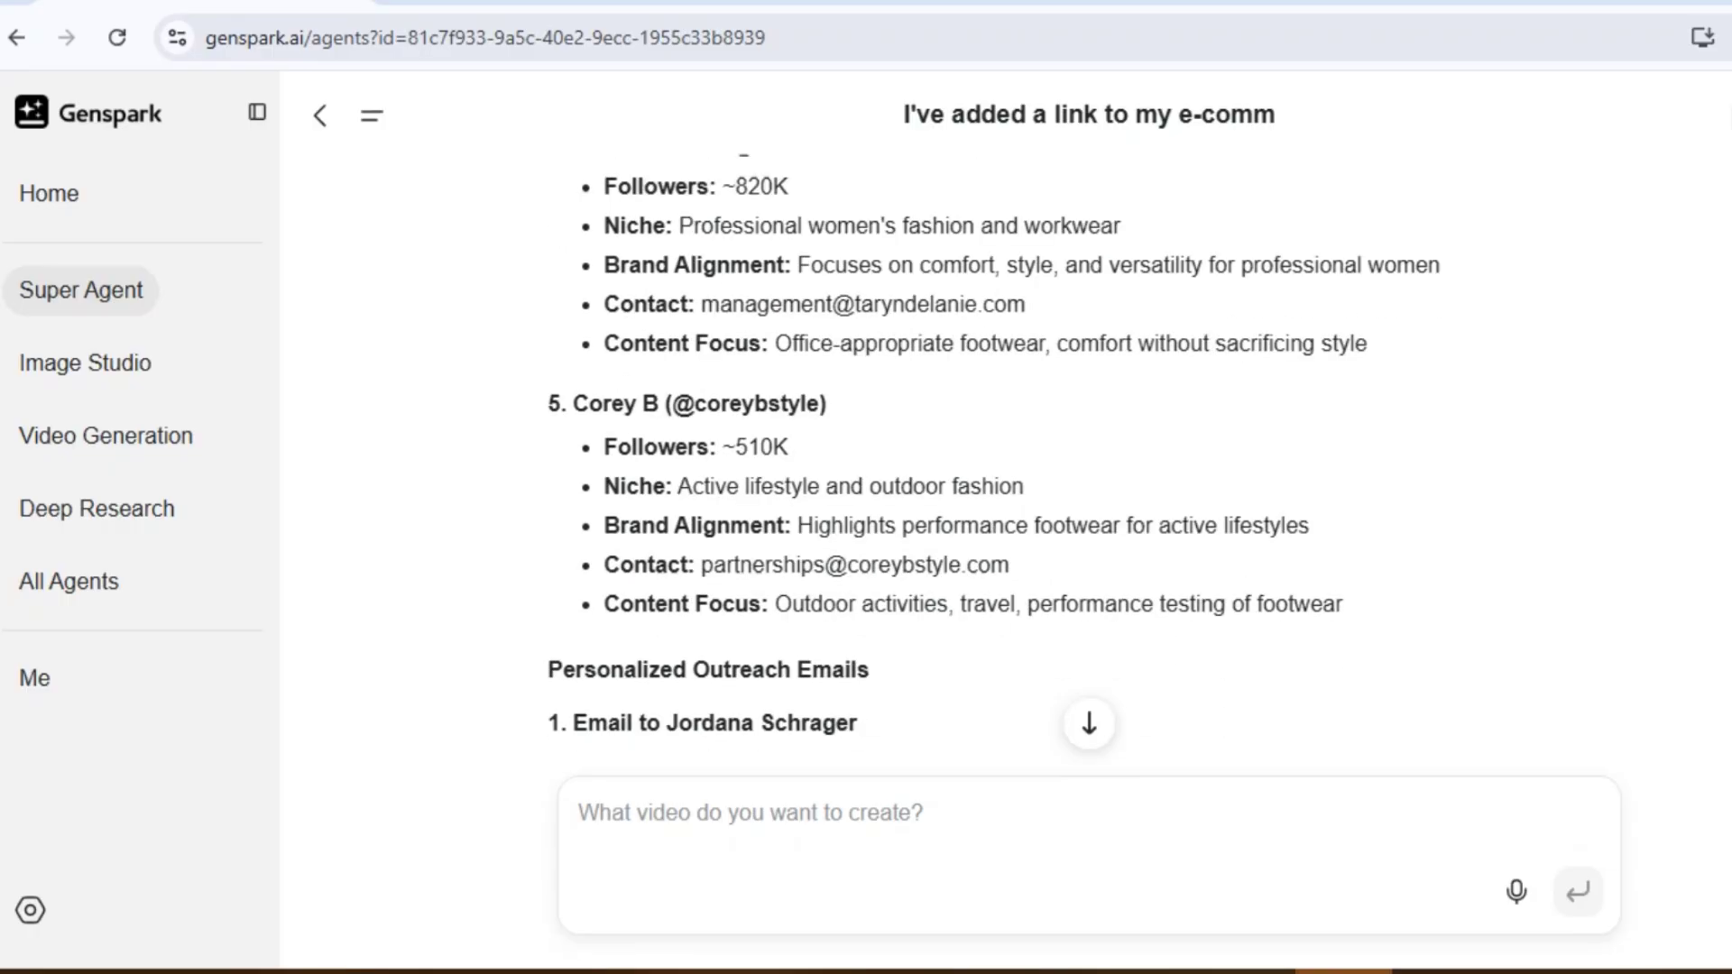
scroll(1047, 451, down, 7)
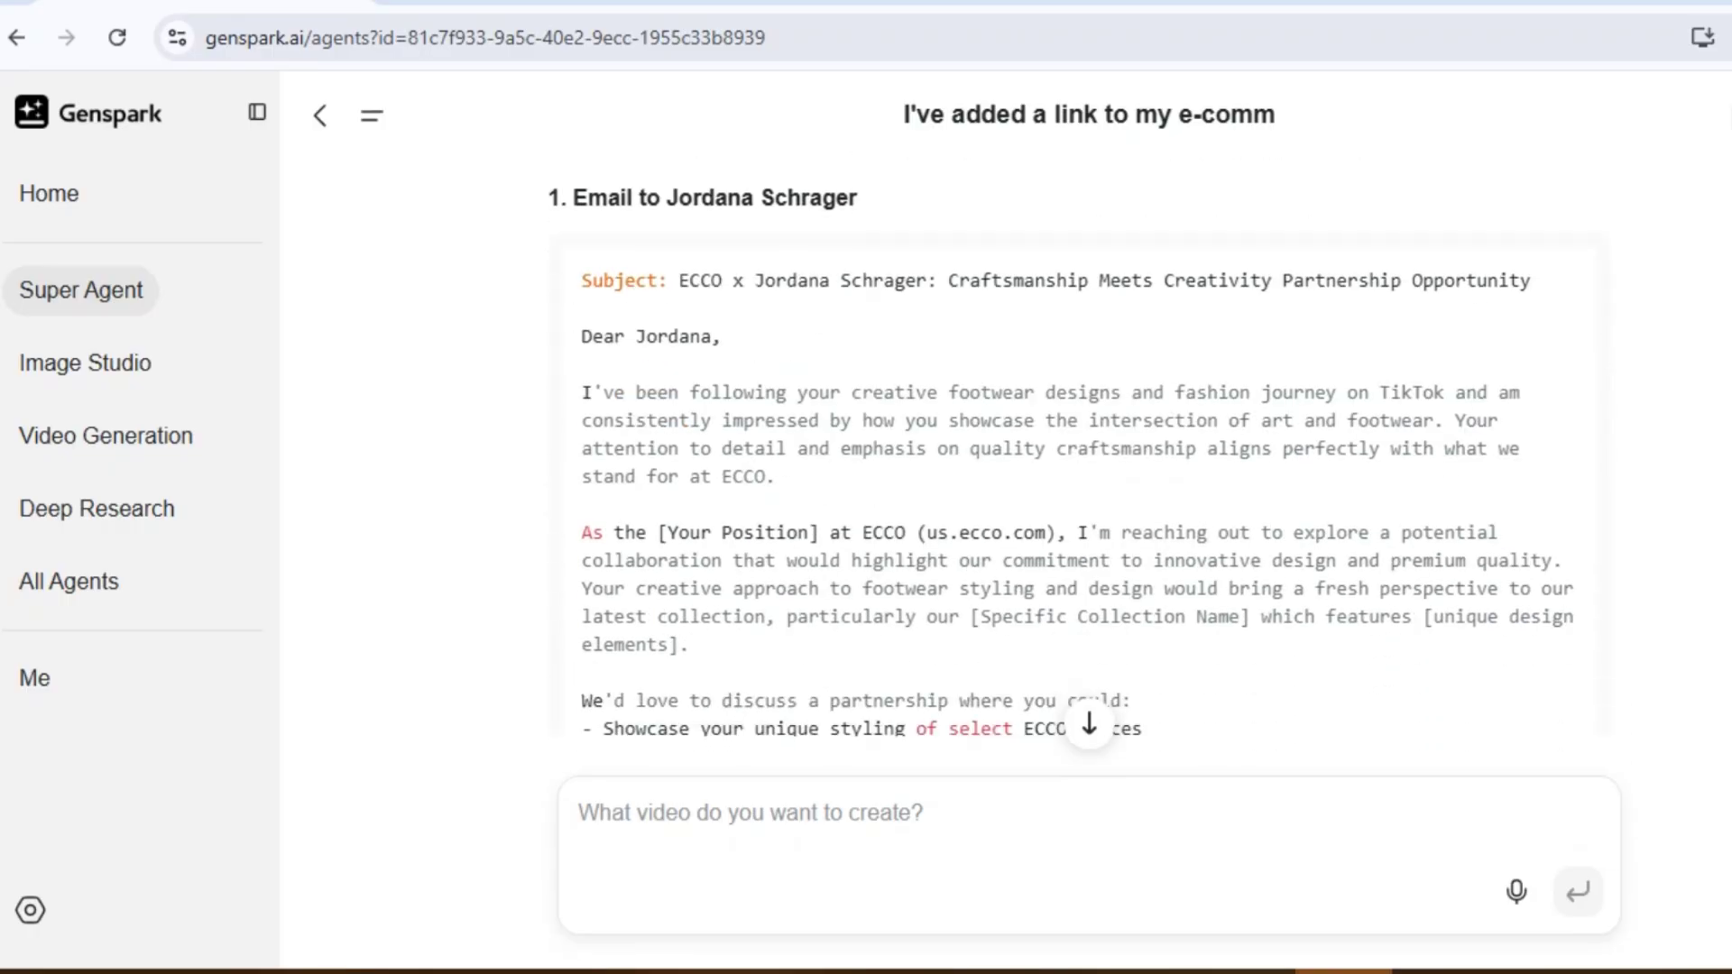
scroll(1047, 451, down, 11)
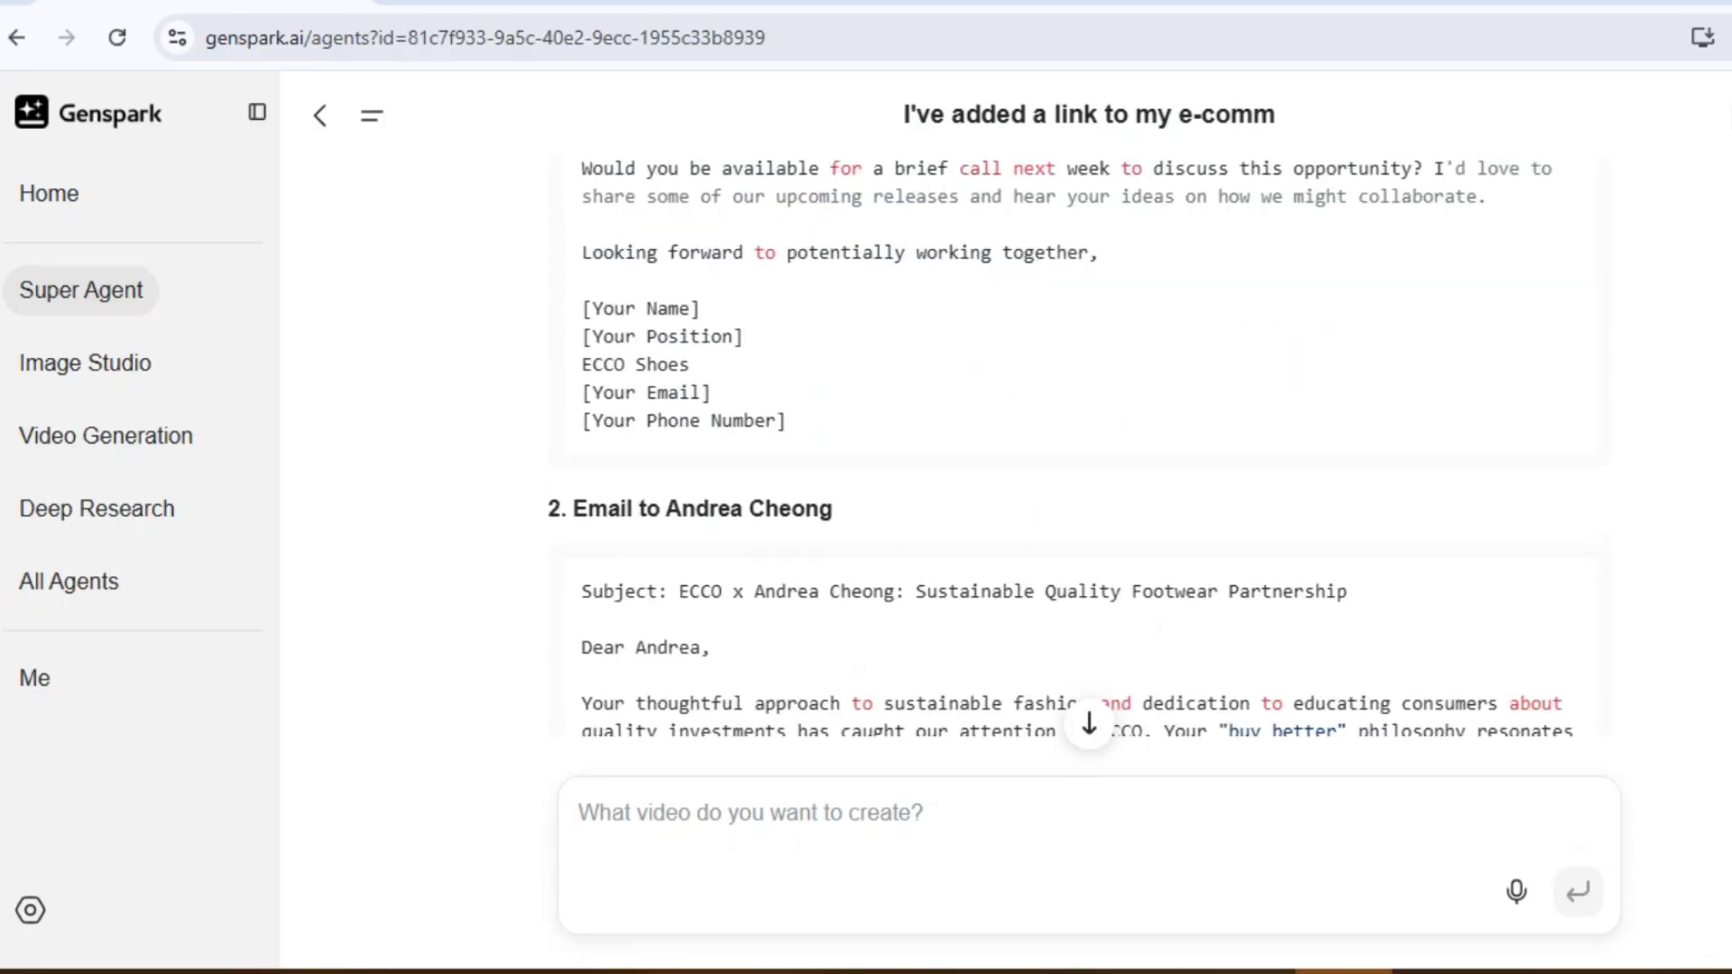
scroll(1046, 451, down, 7)
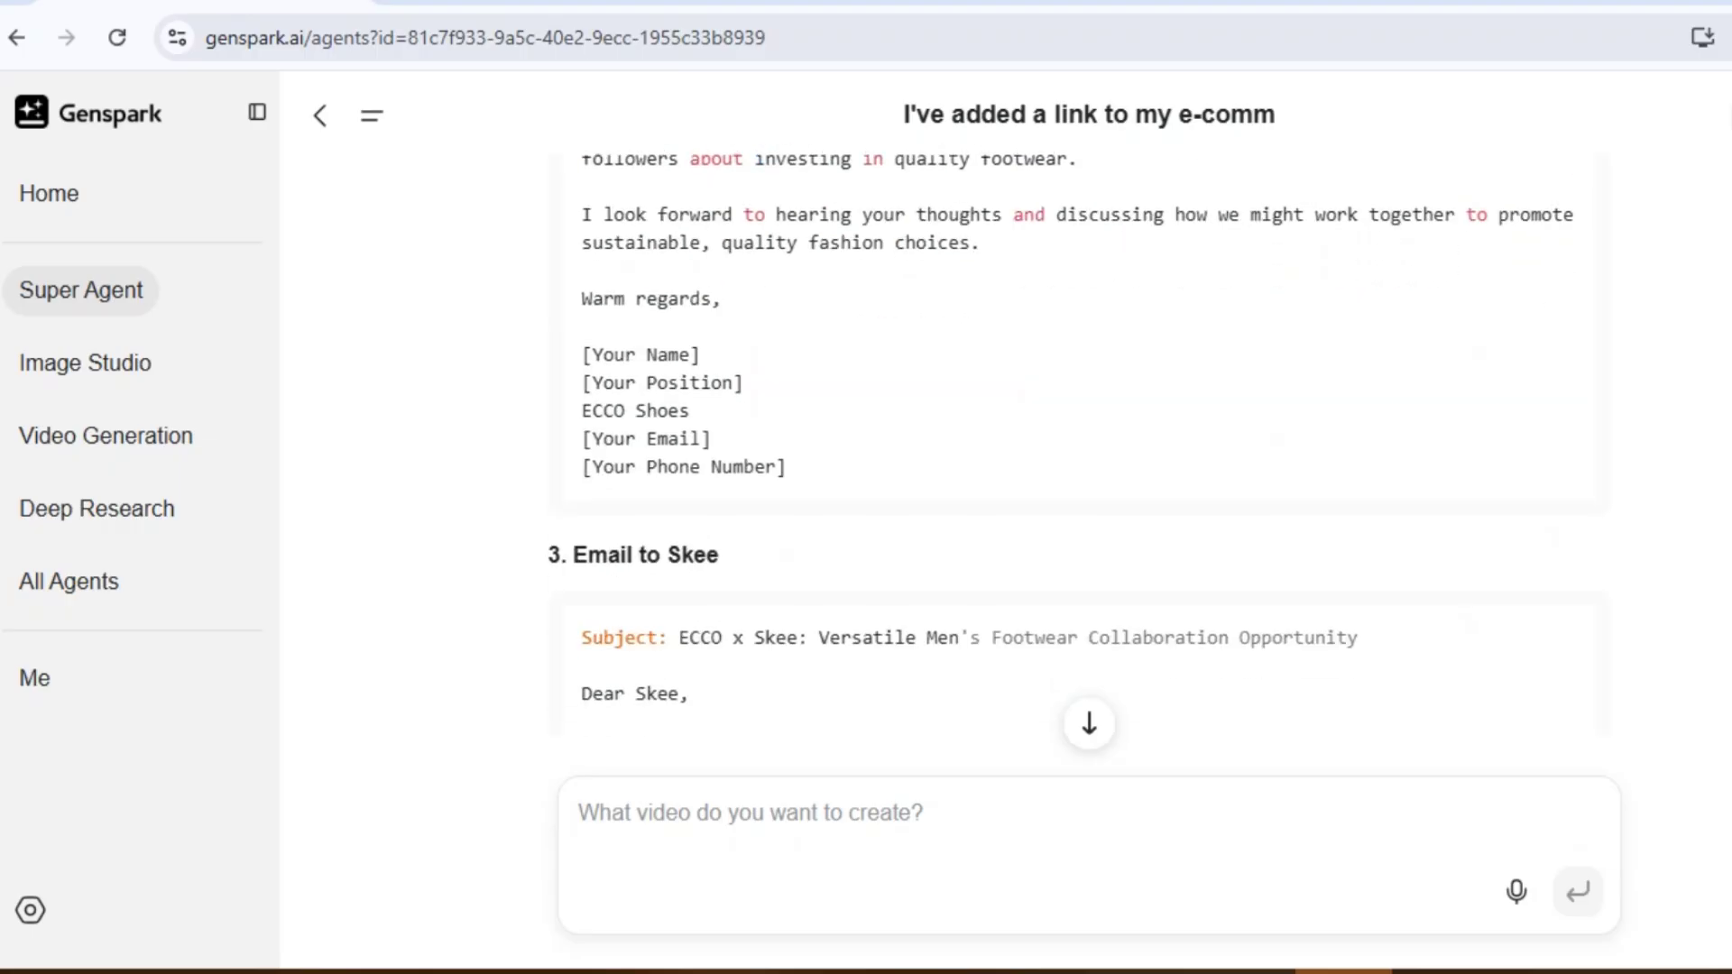
scroll(1046, 451, down, 10)
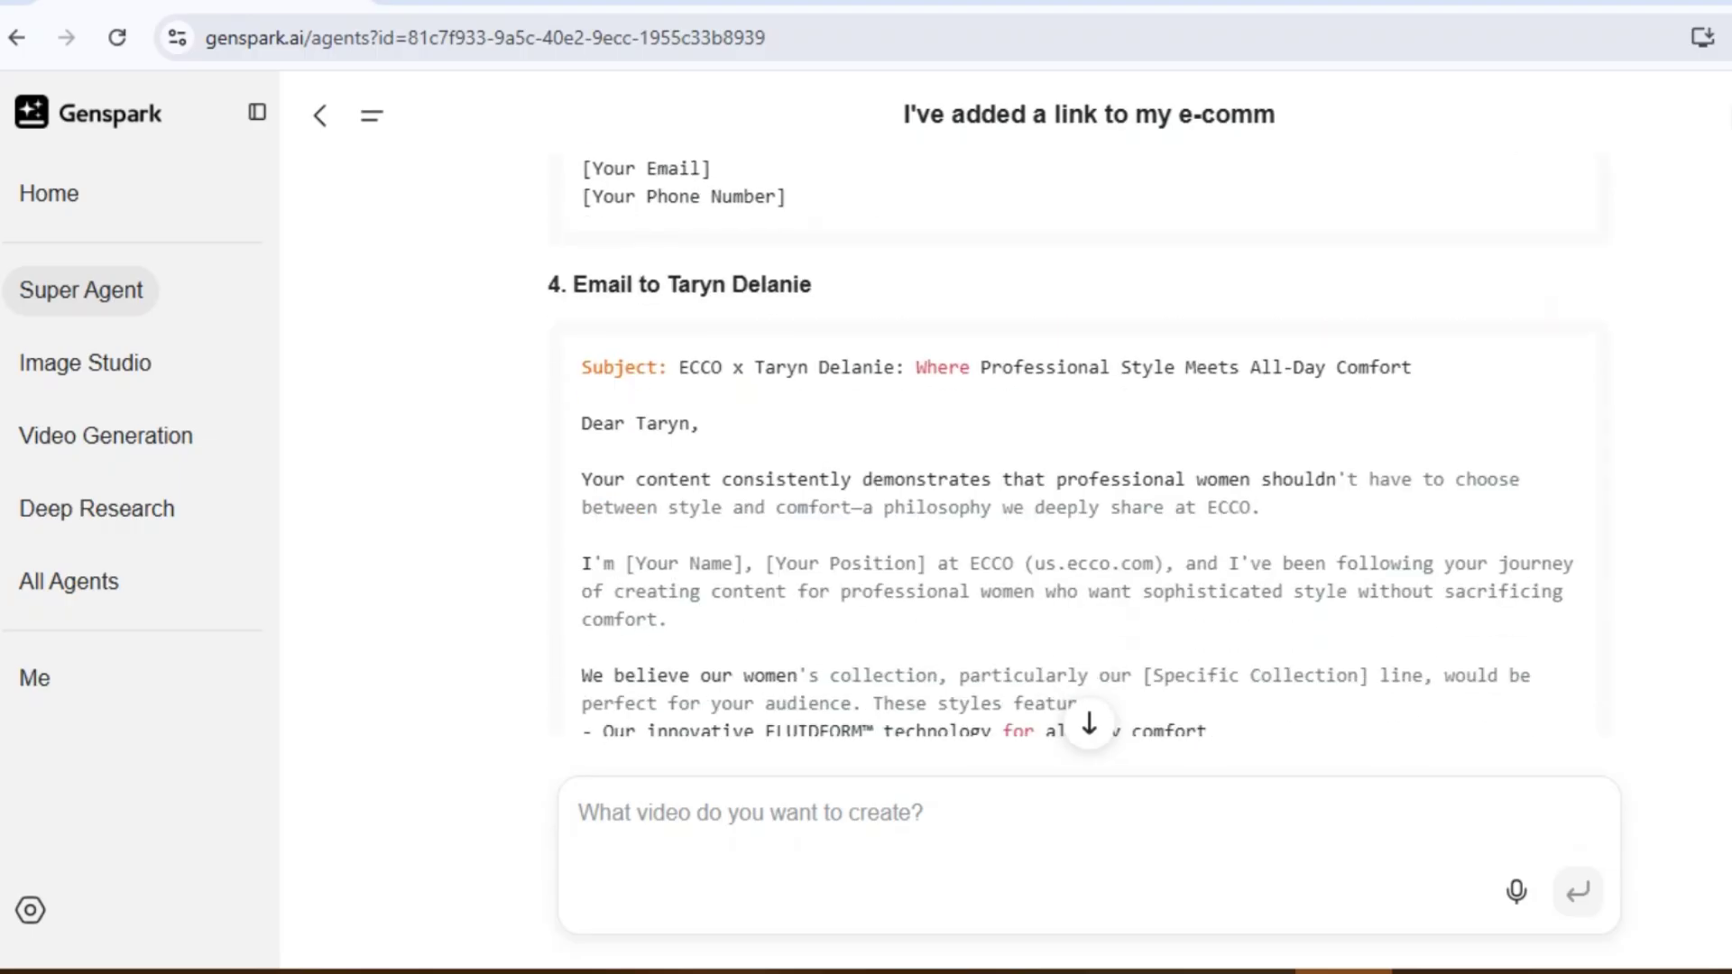
scroll(1061, 446, down, 14)
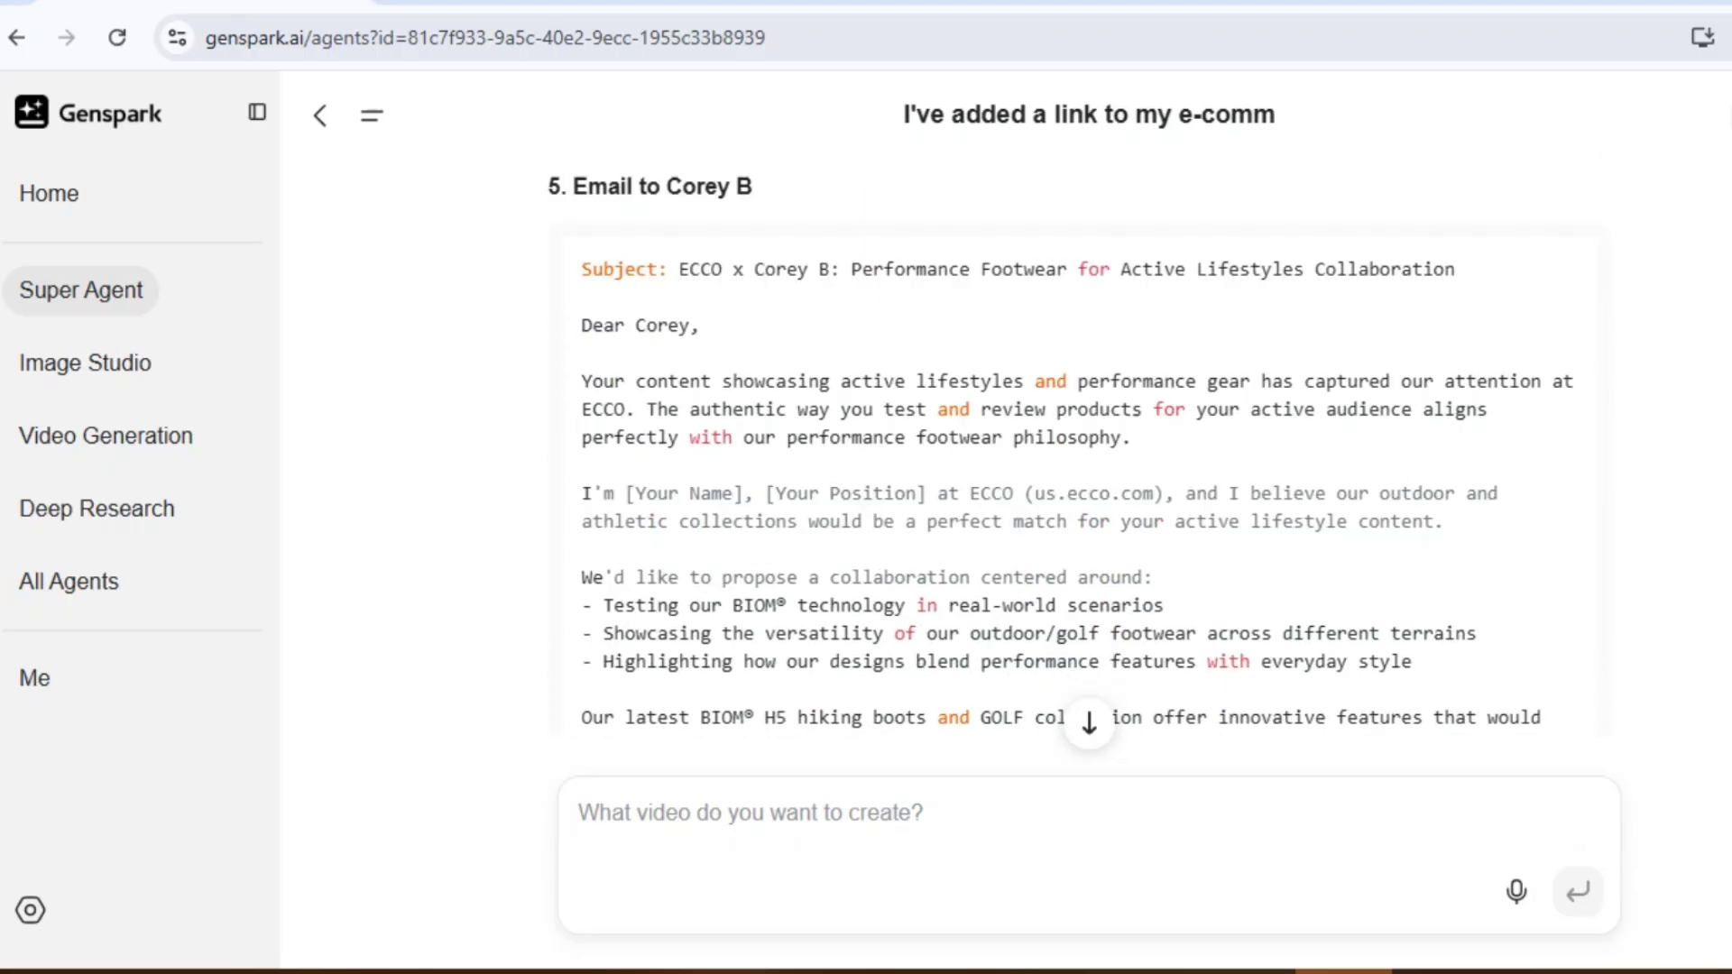
scroll(1061, 446, down, 9)
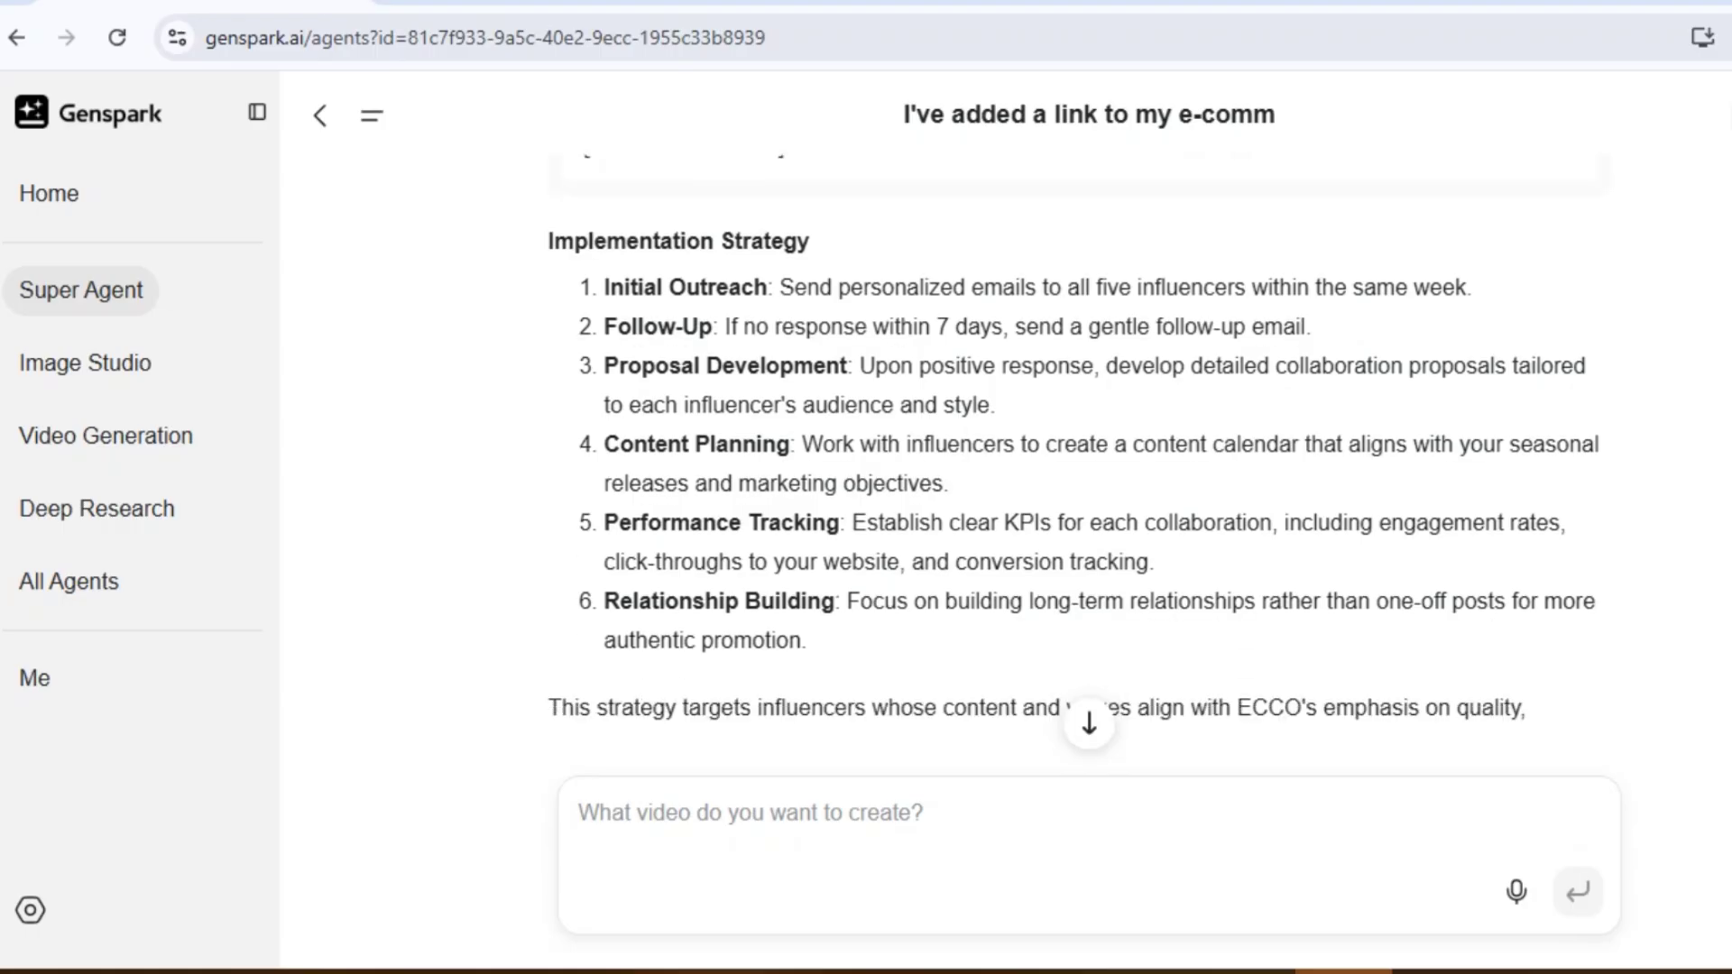
scroll(1061, 446, down, 2)
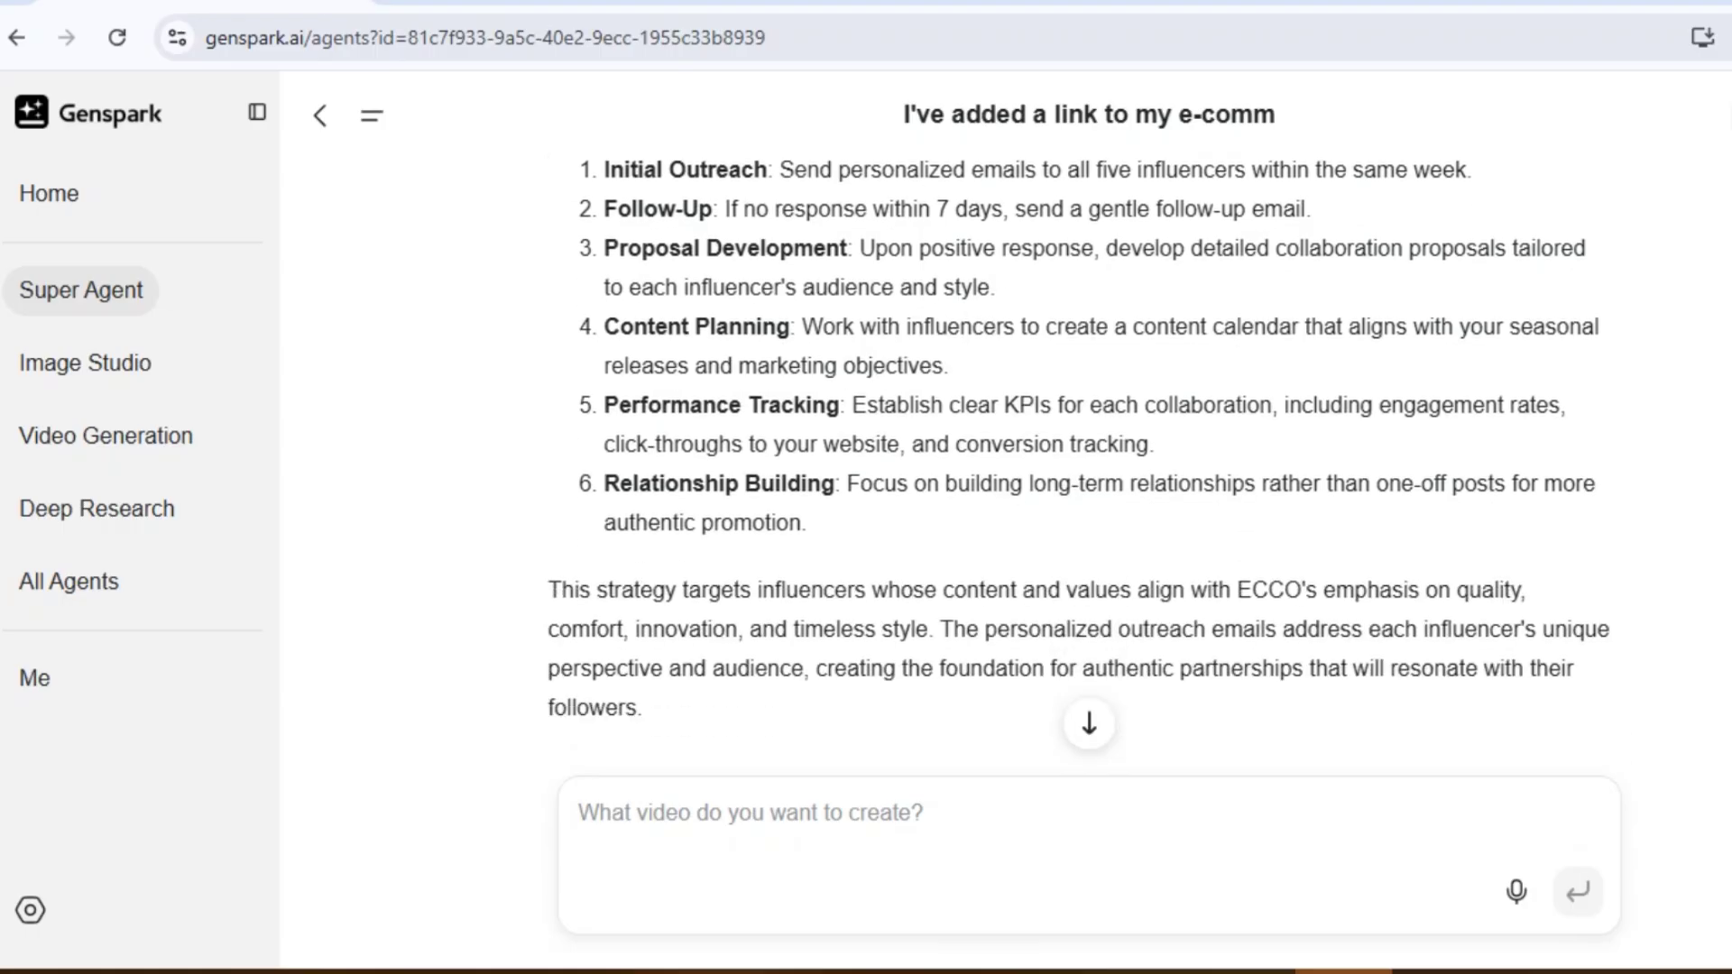
scroll(1061, 446, up, 1)
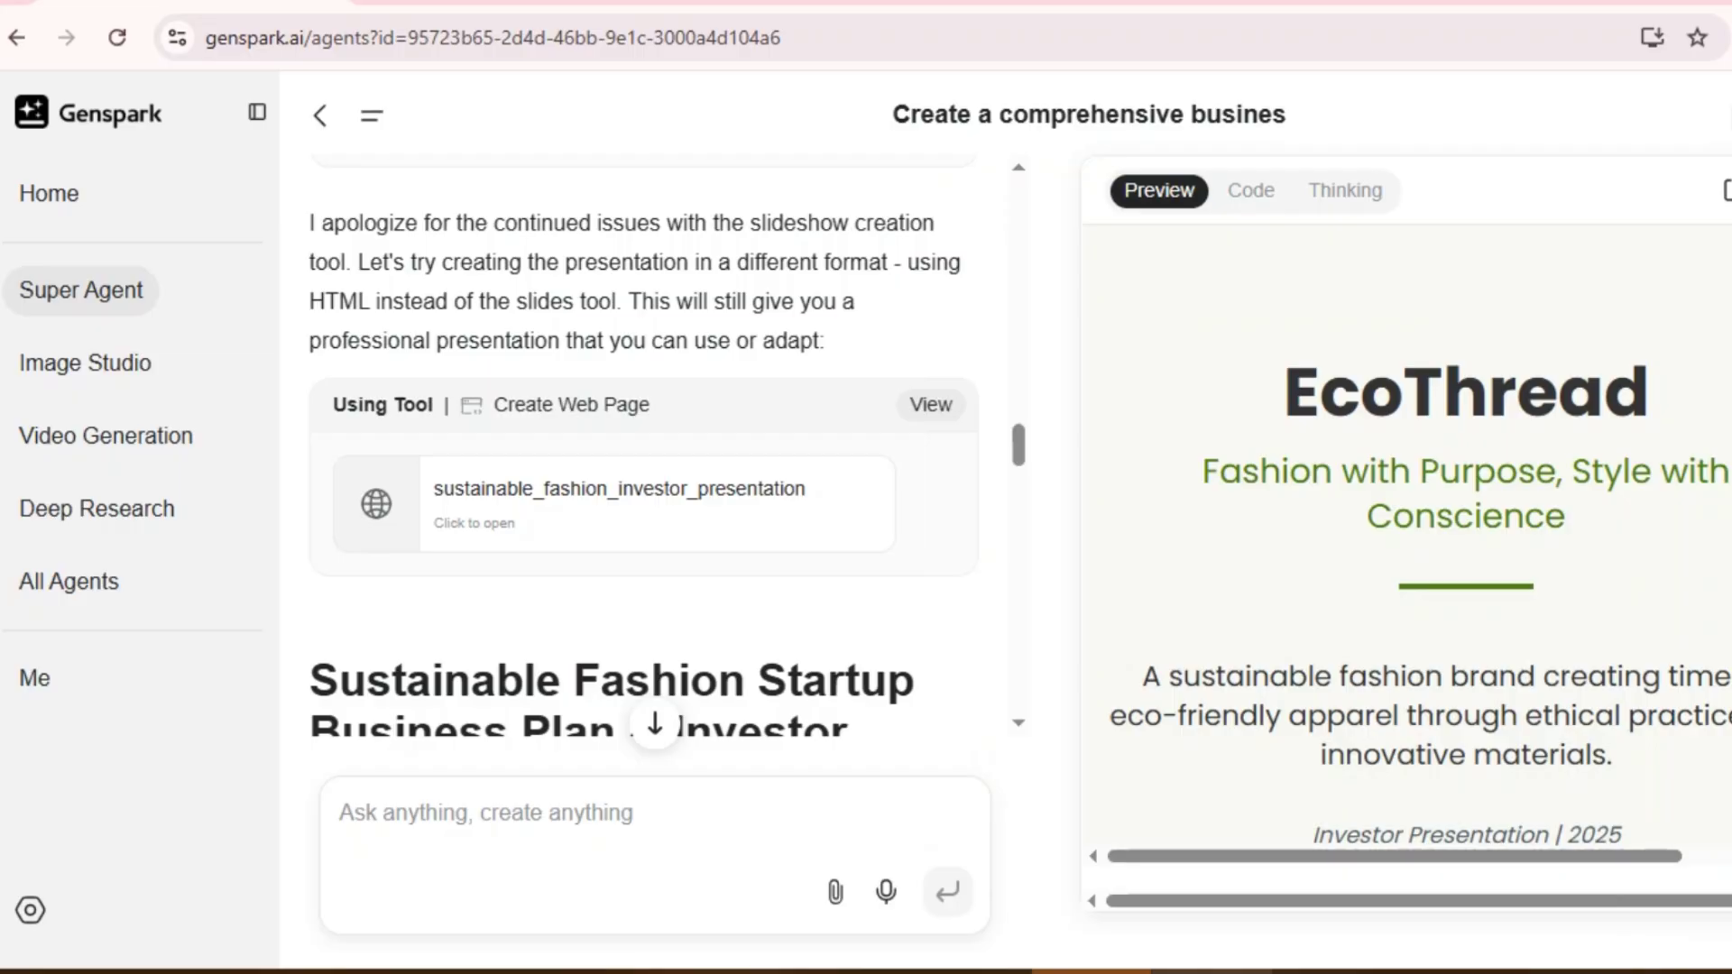
Step: Switch to Image Studio from the left sidebar
click(85, 362)
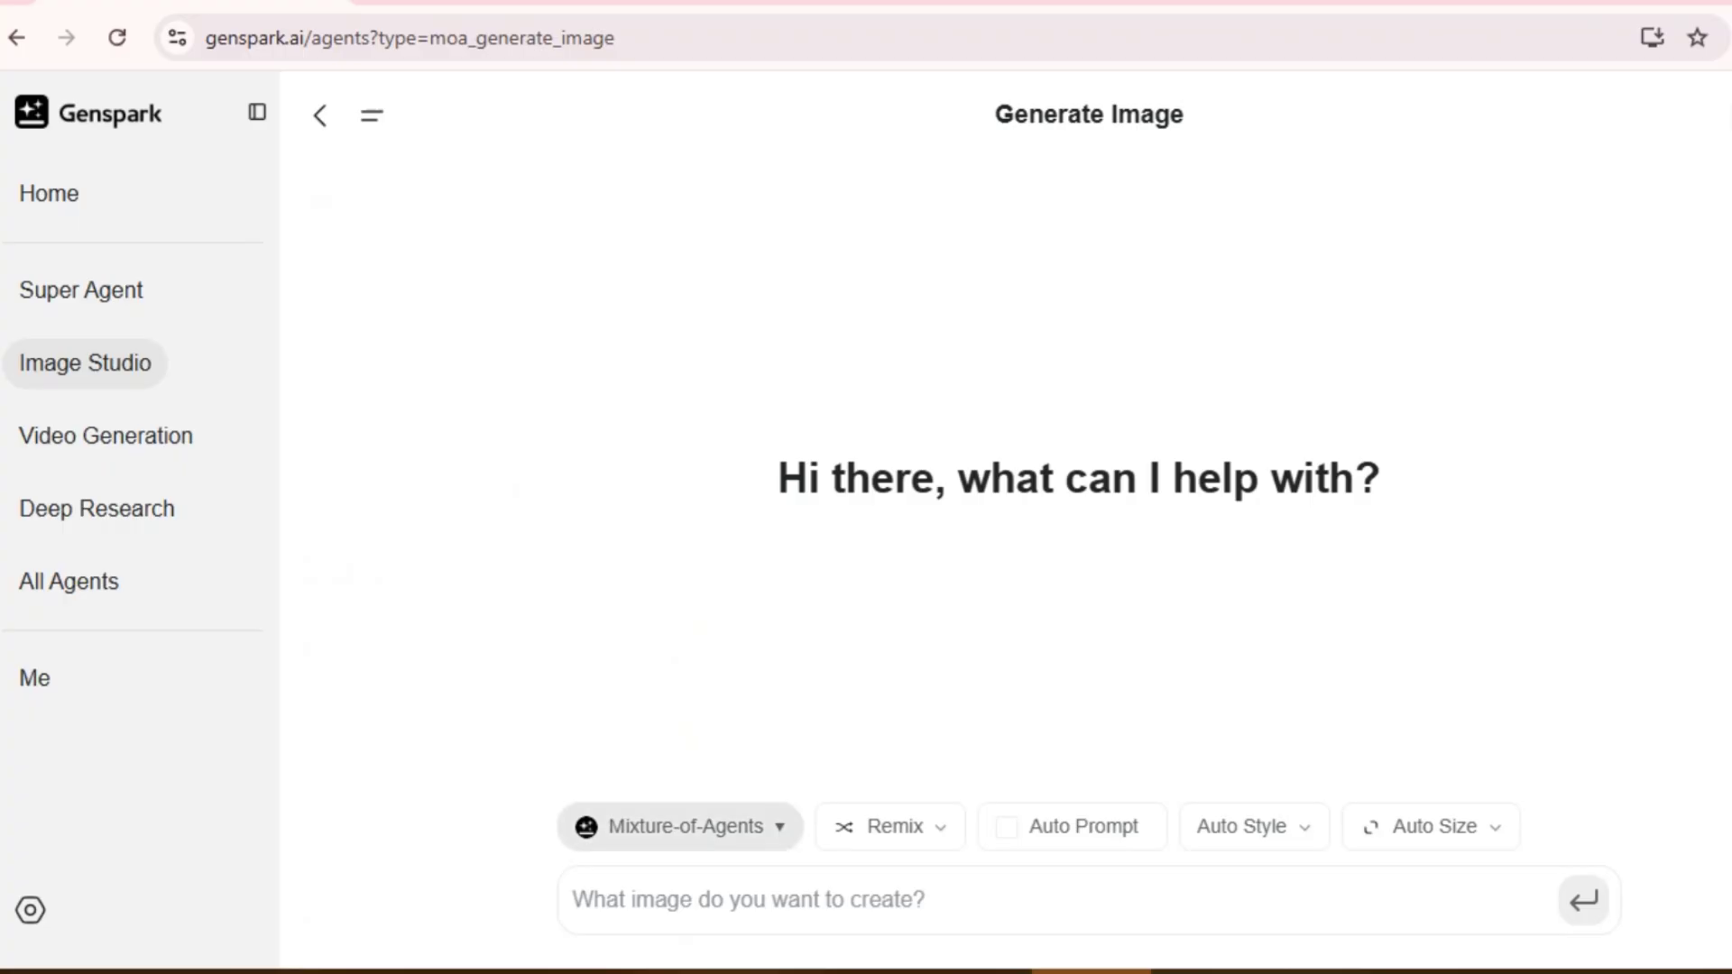
Step: Review the model and Remix options, enable Auto Prompt, and set the image size to 16:9
click(678, 826)
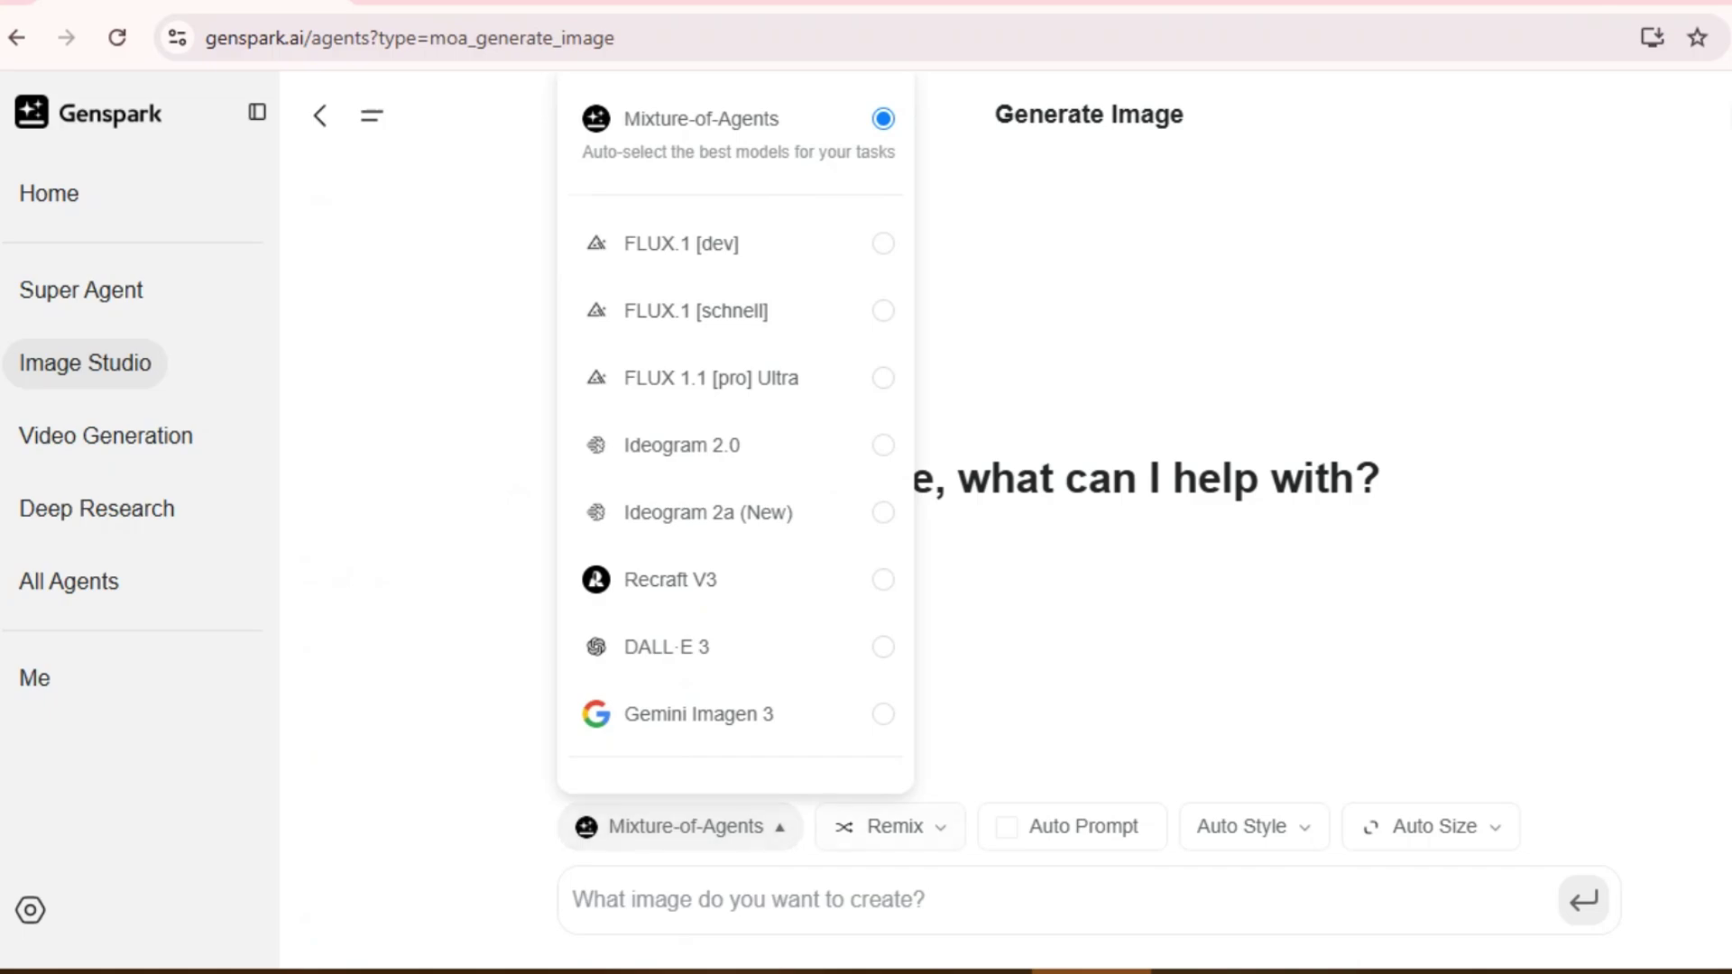
click(889, 827)
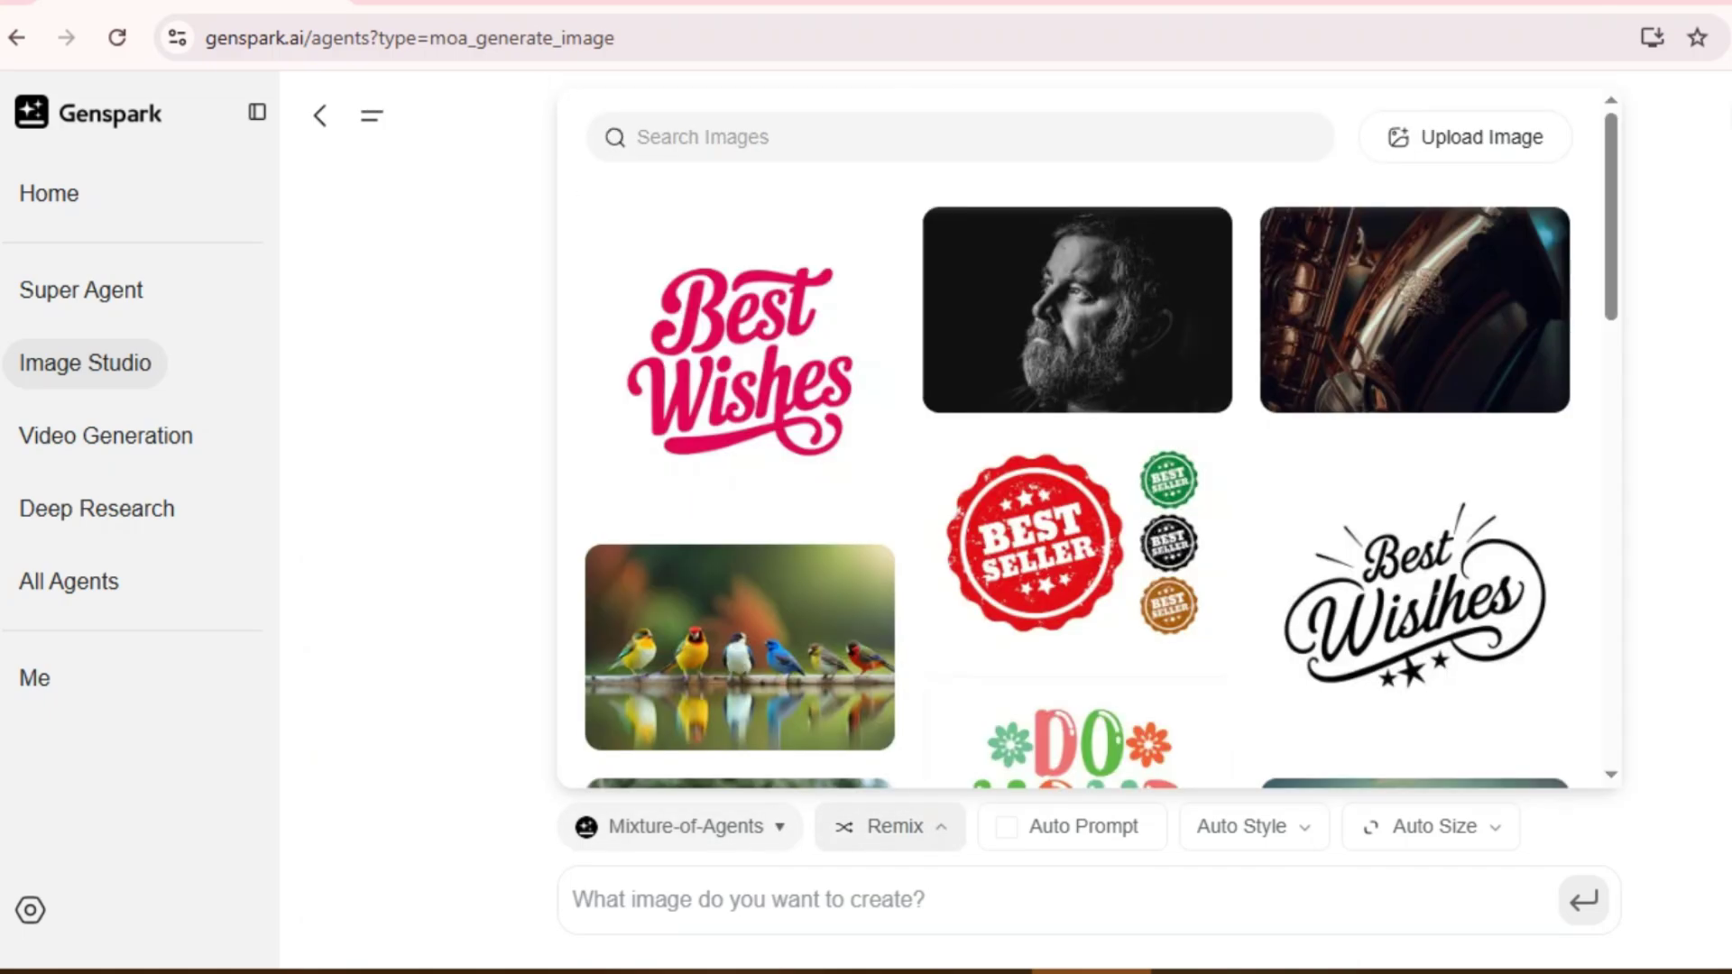
scroll(1082, 488, down, 10)
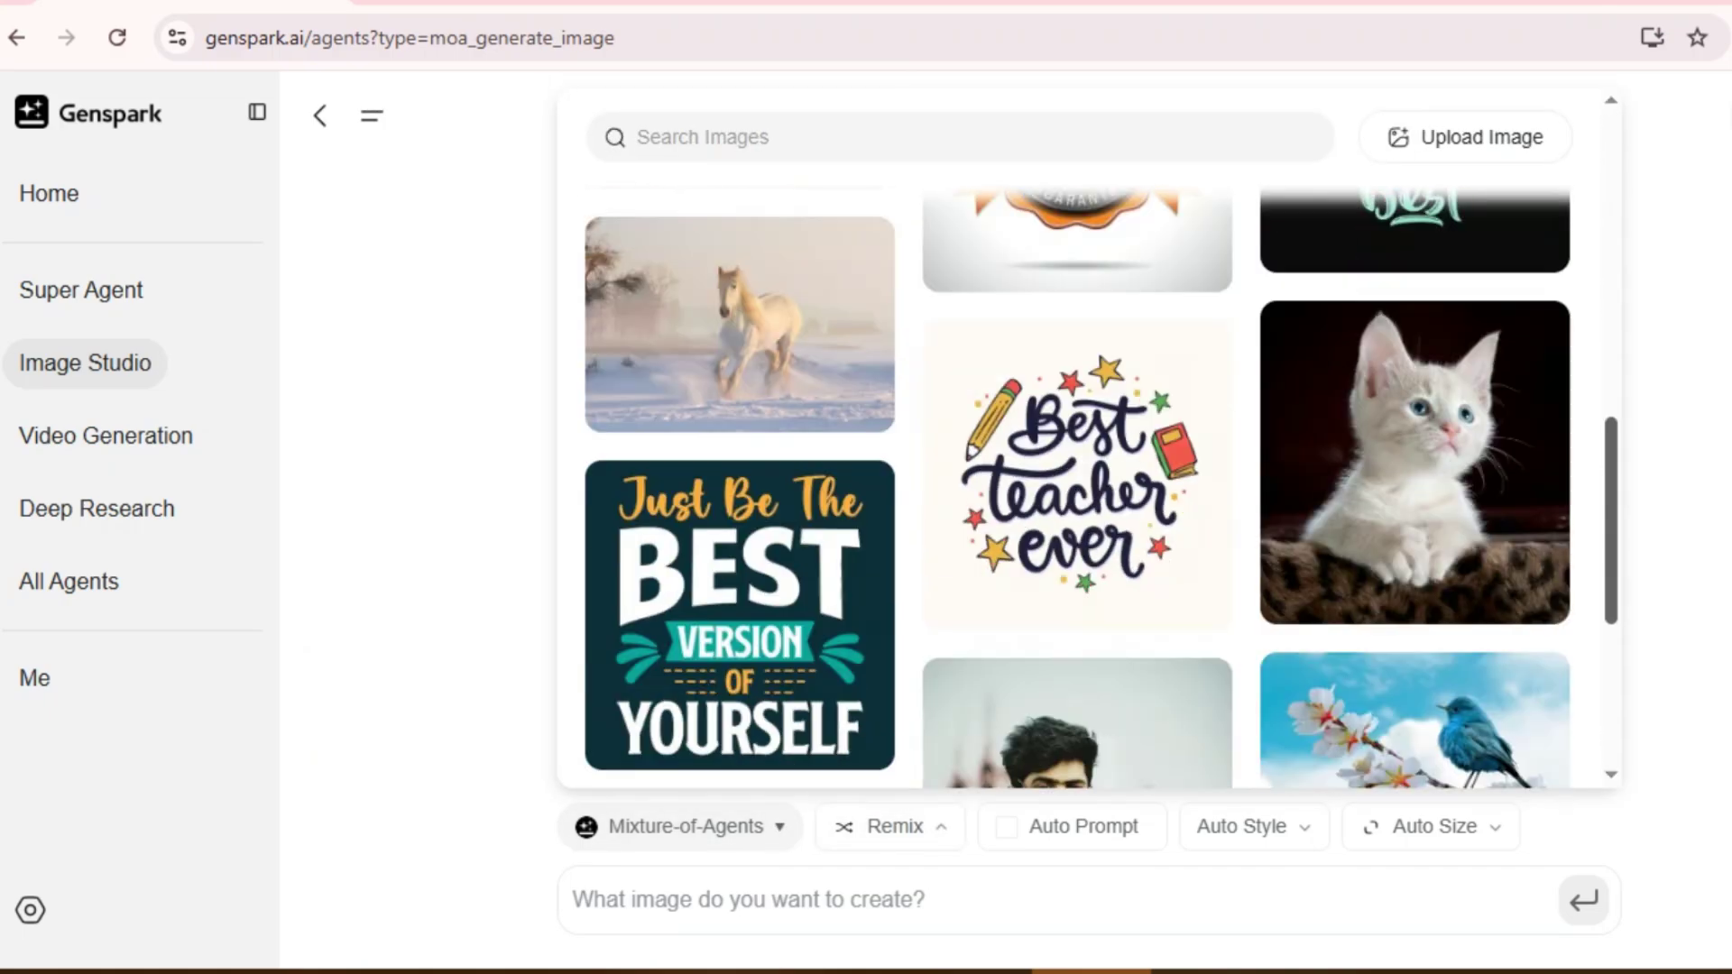
click(1006, 827)
click(1250, 827)
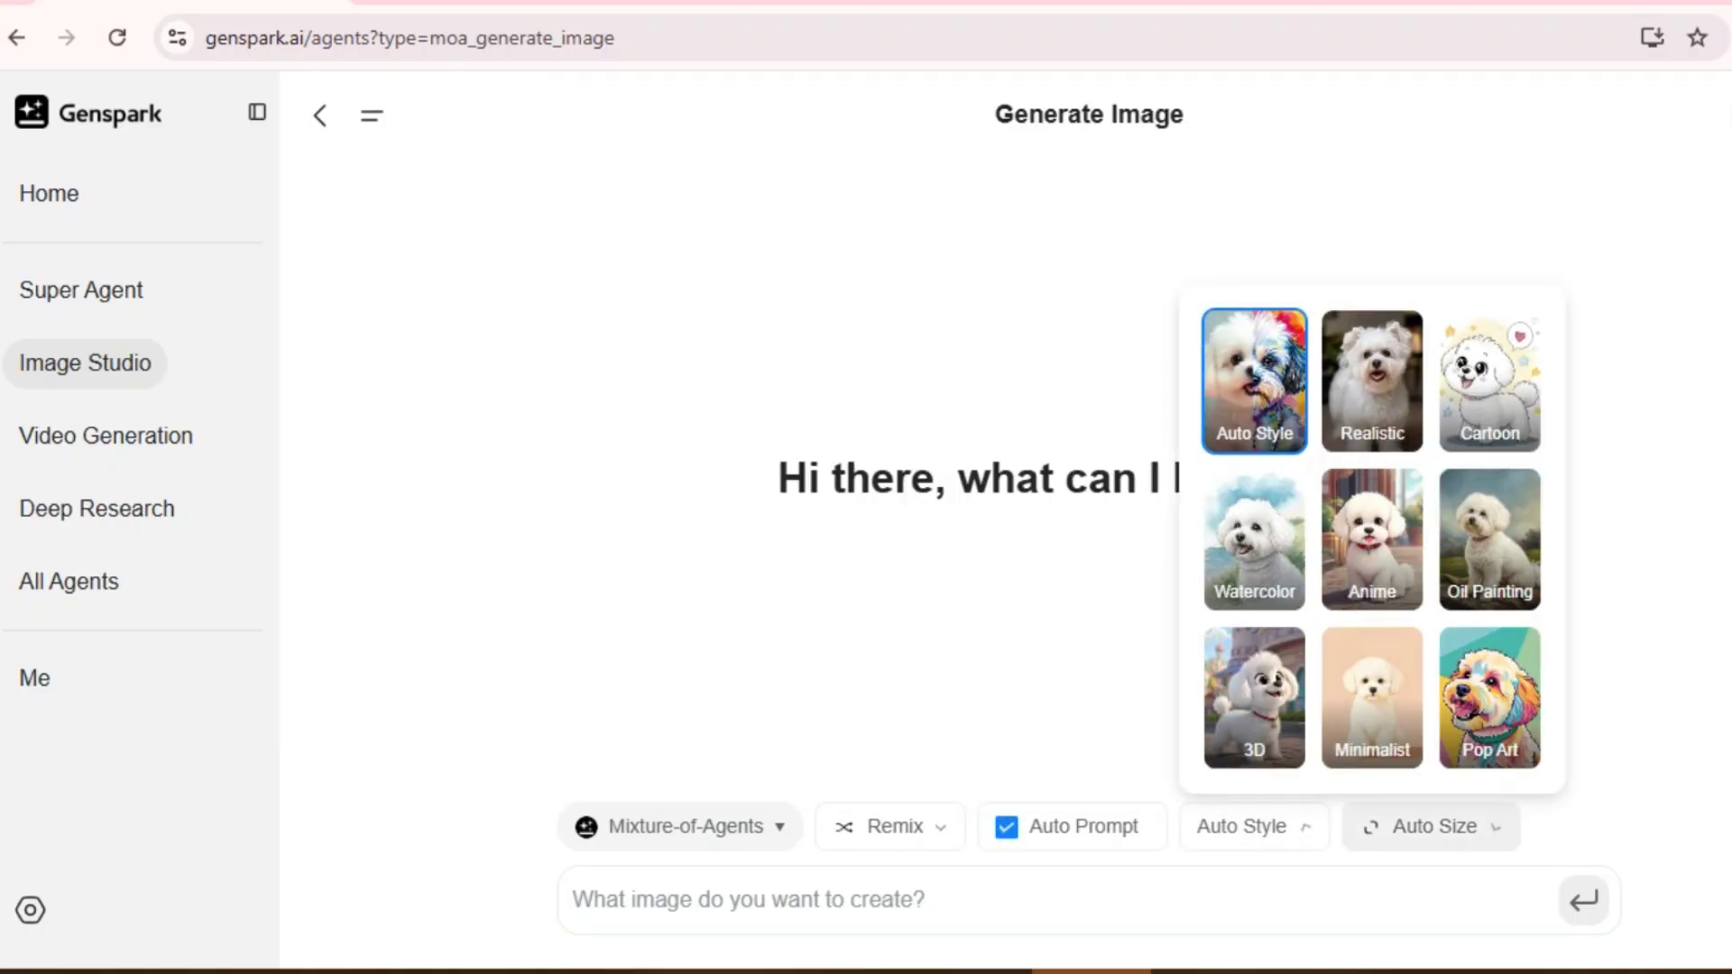
click(1434, 827)
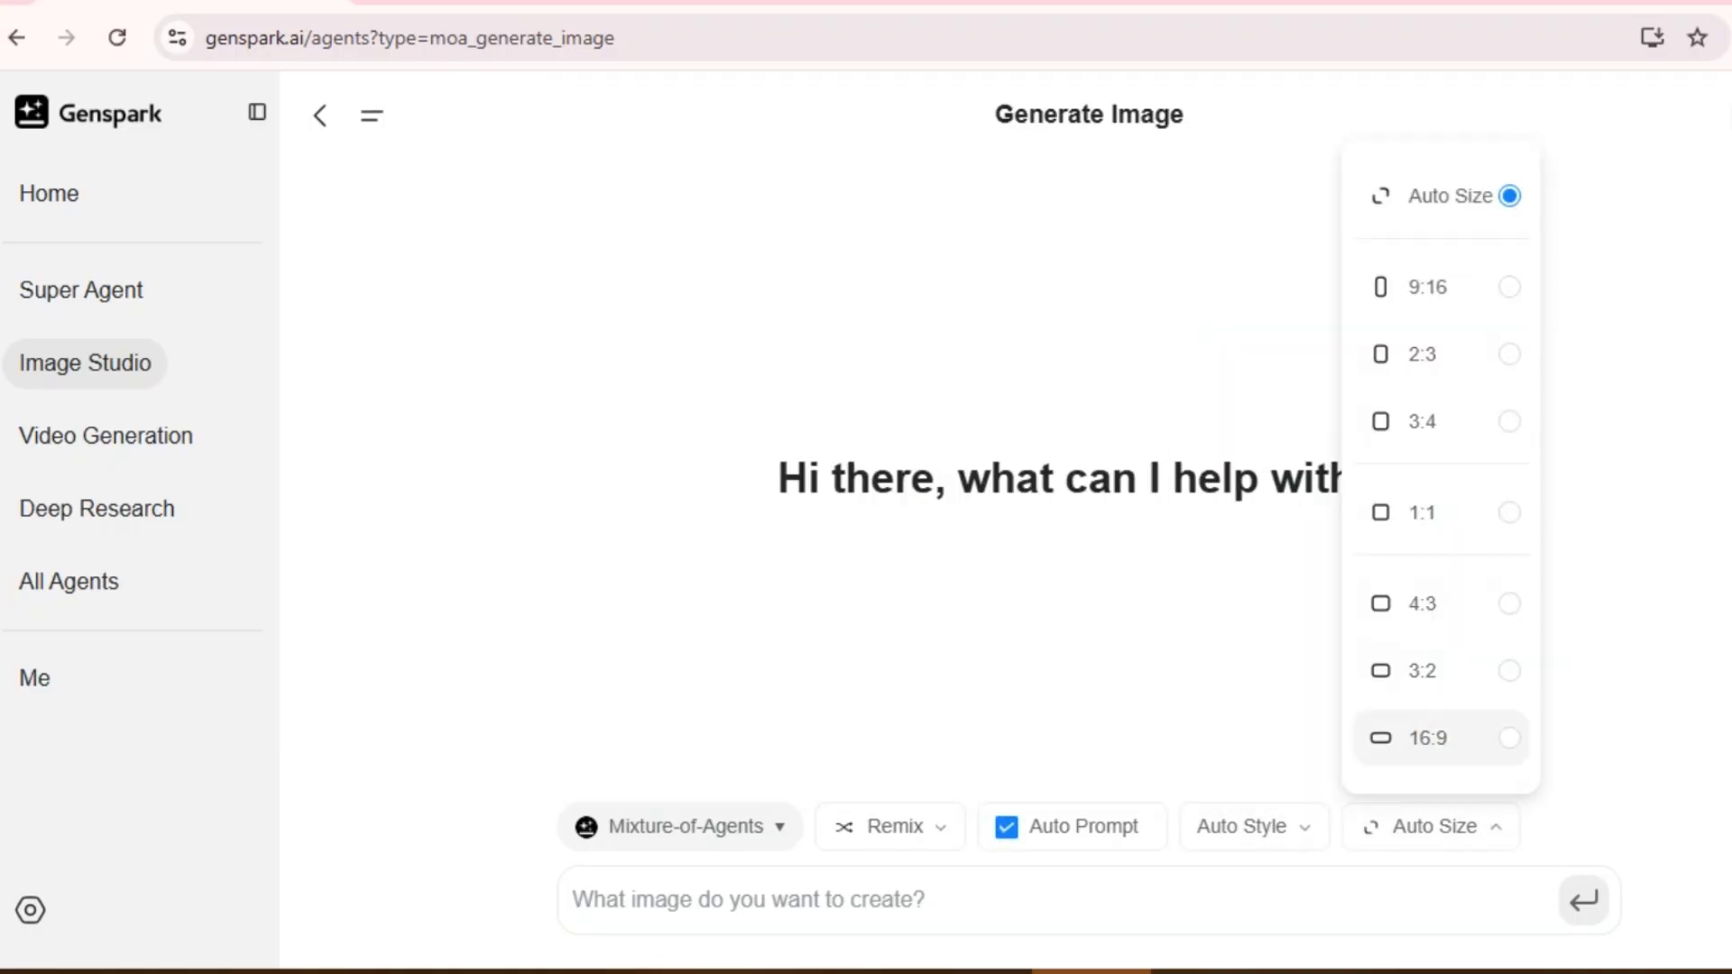
click(1430, 738)
Step: Submit the image prompt for a surreal chess grandmaster, half human and half chess pieces, against a cosmic background
text(Design a)
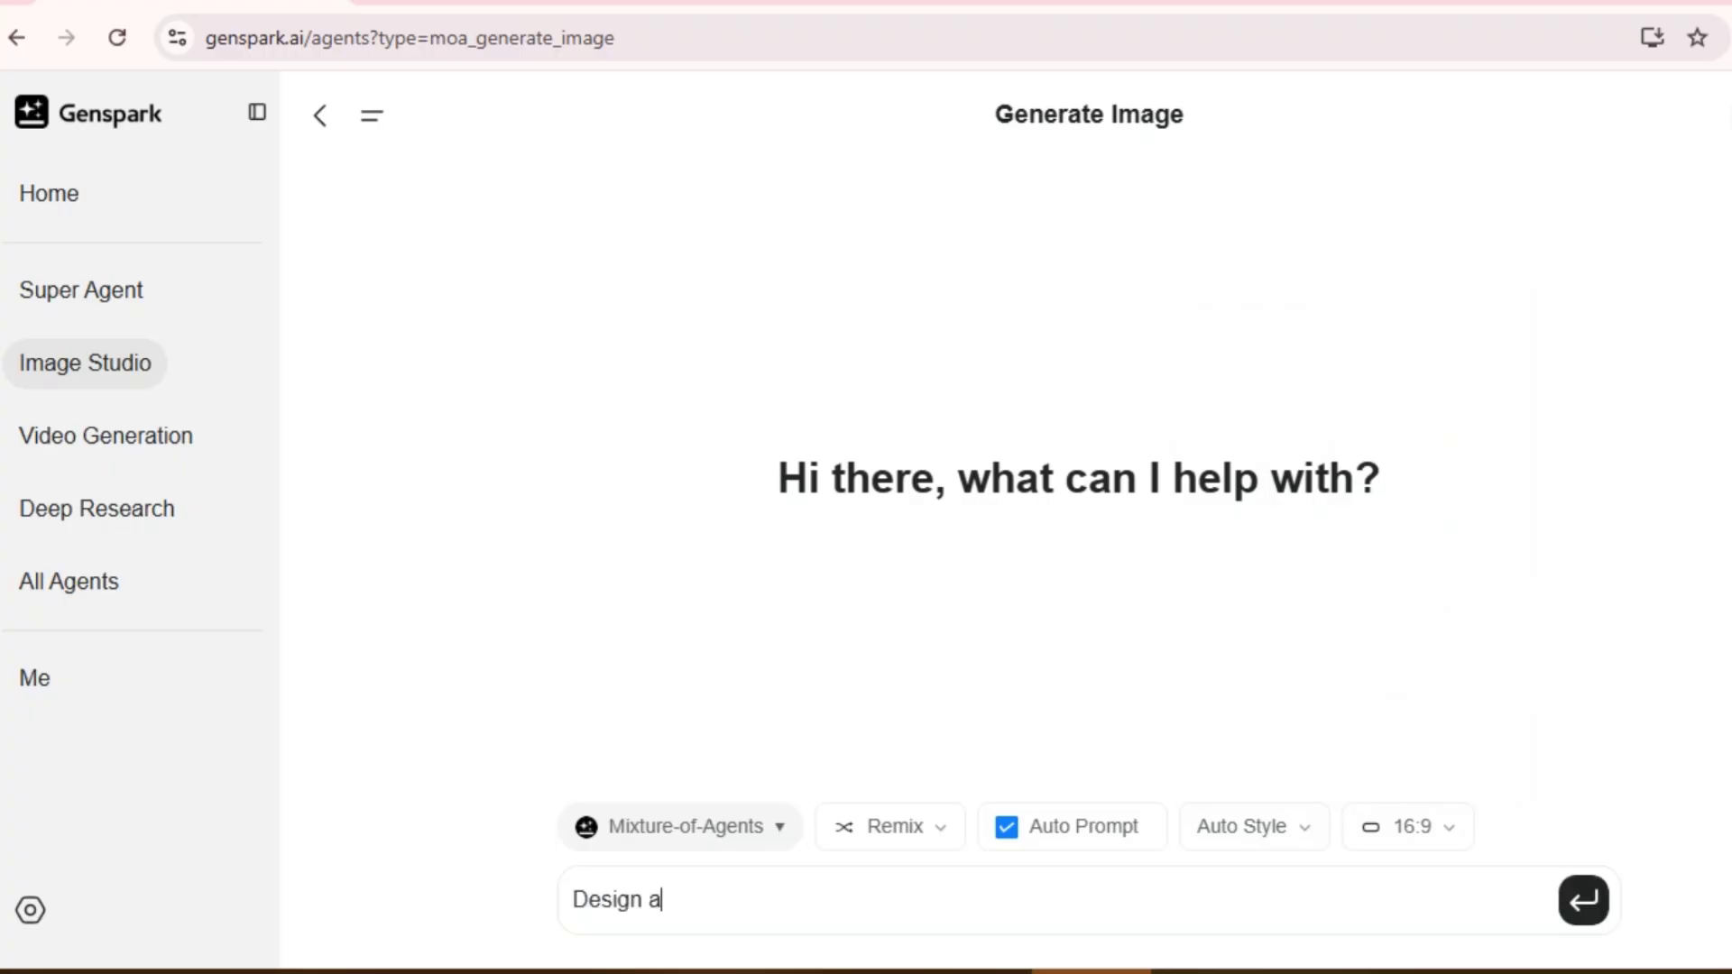
text( surreal portrait of a che)
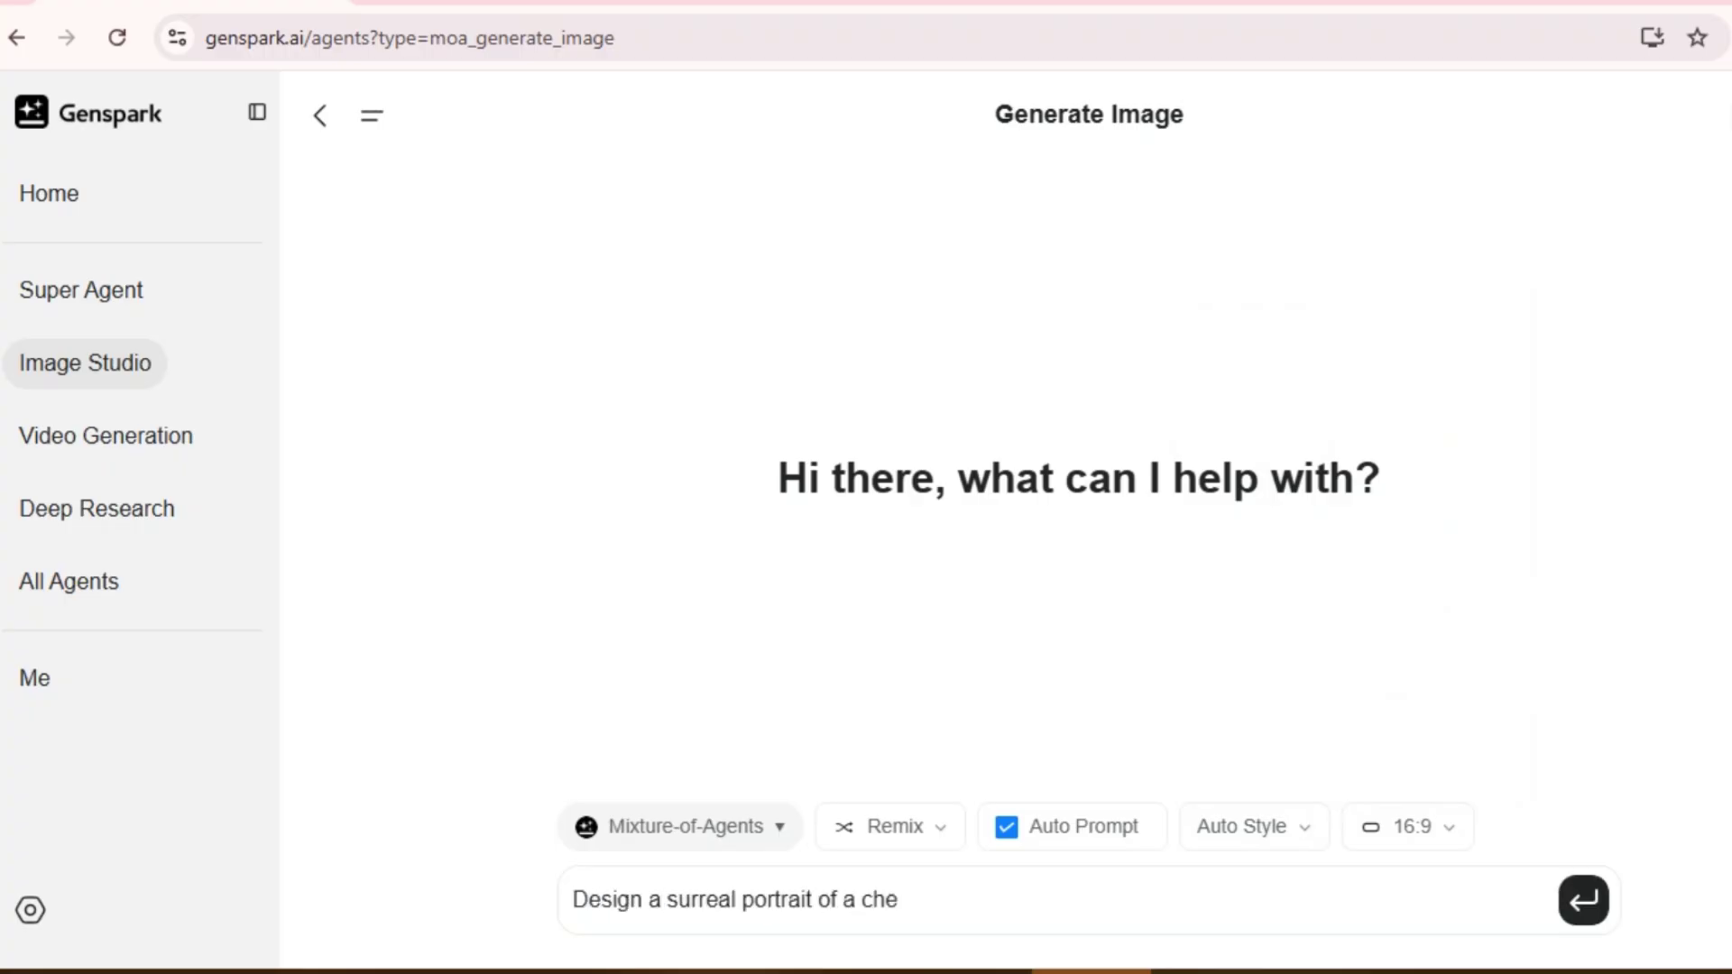
text(ss grandmaster where half th)
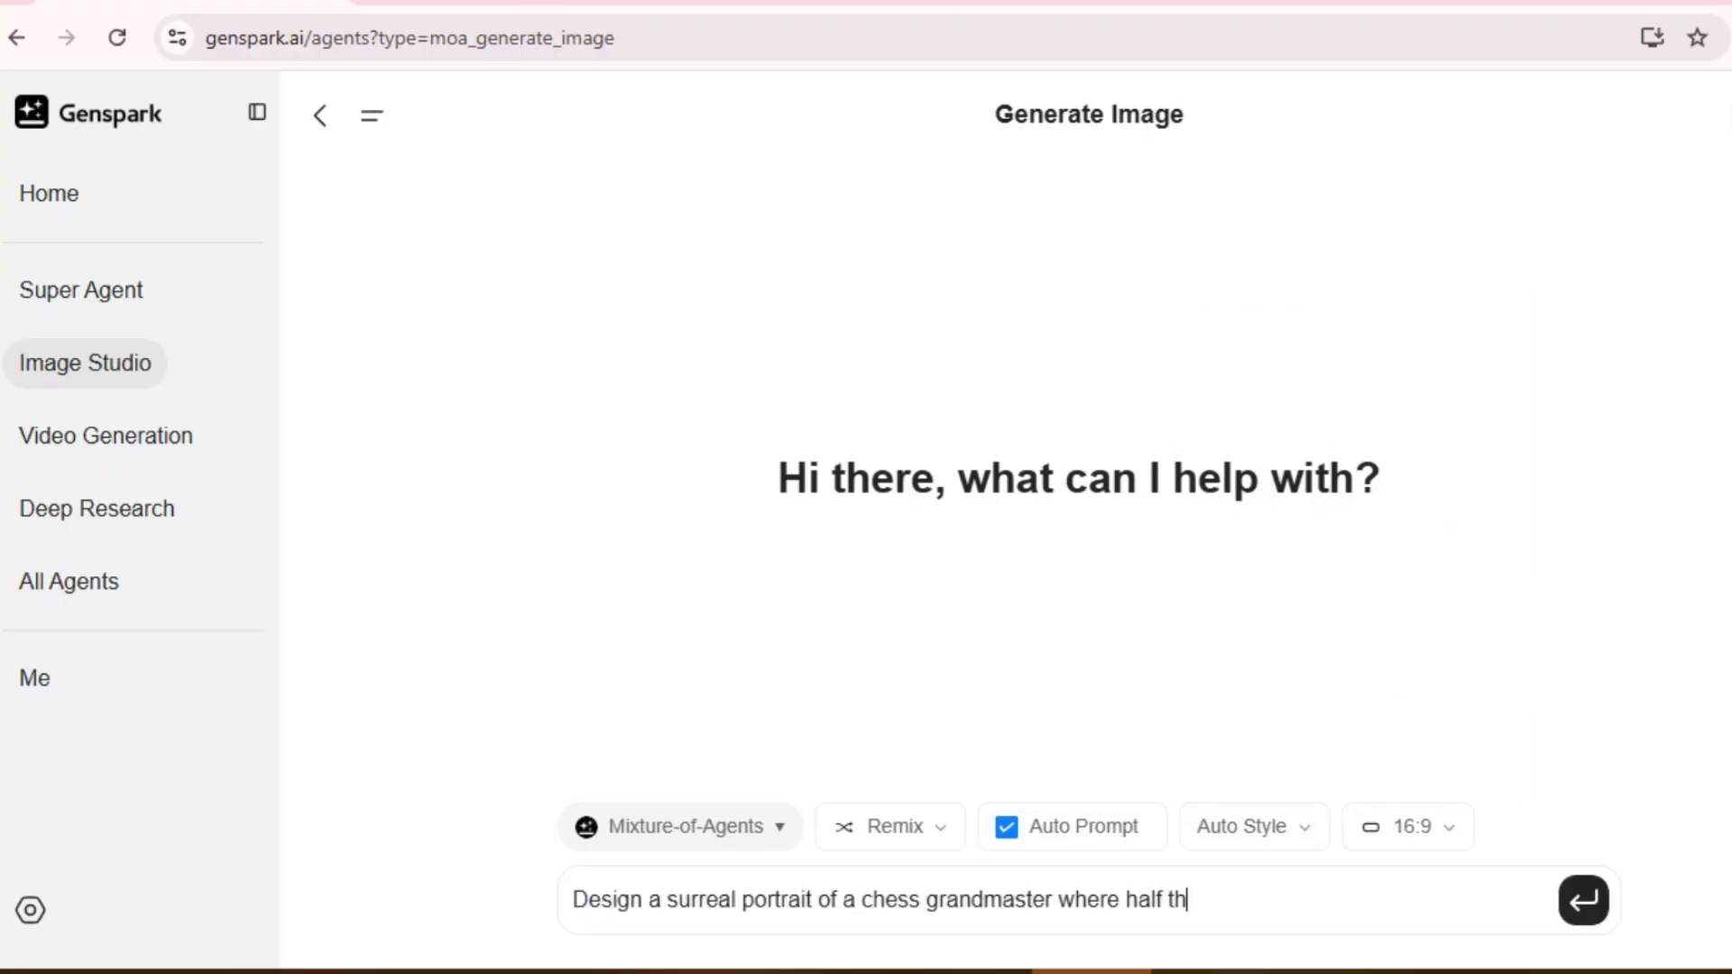
text(eir face is human and half is made)
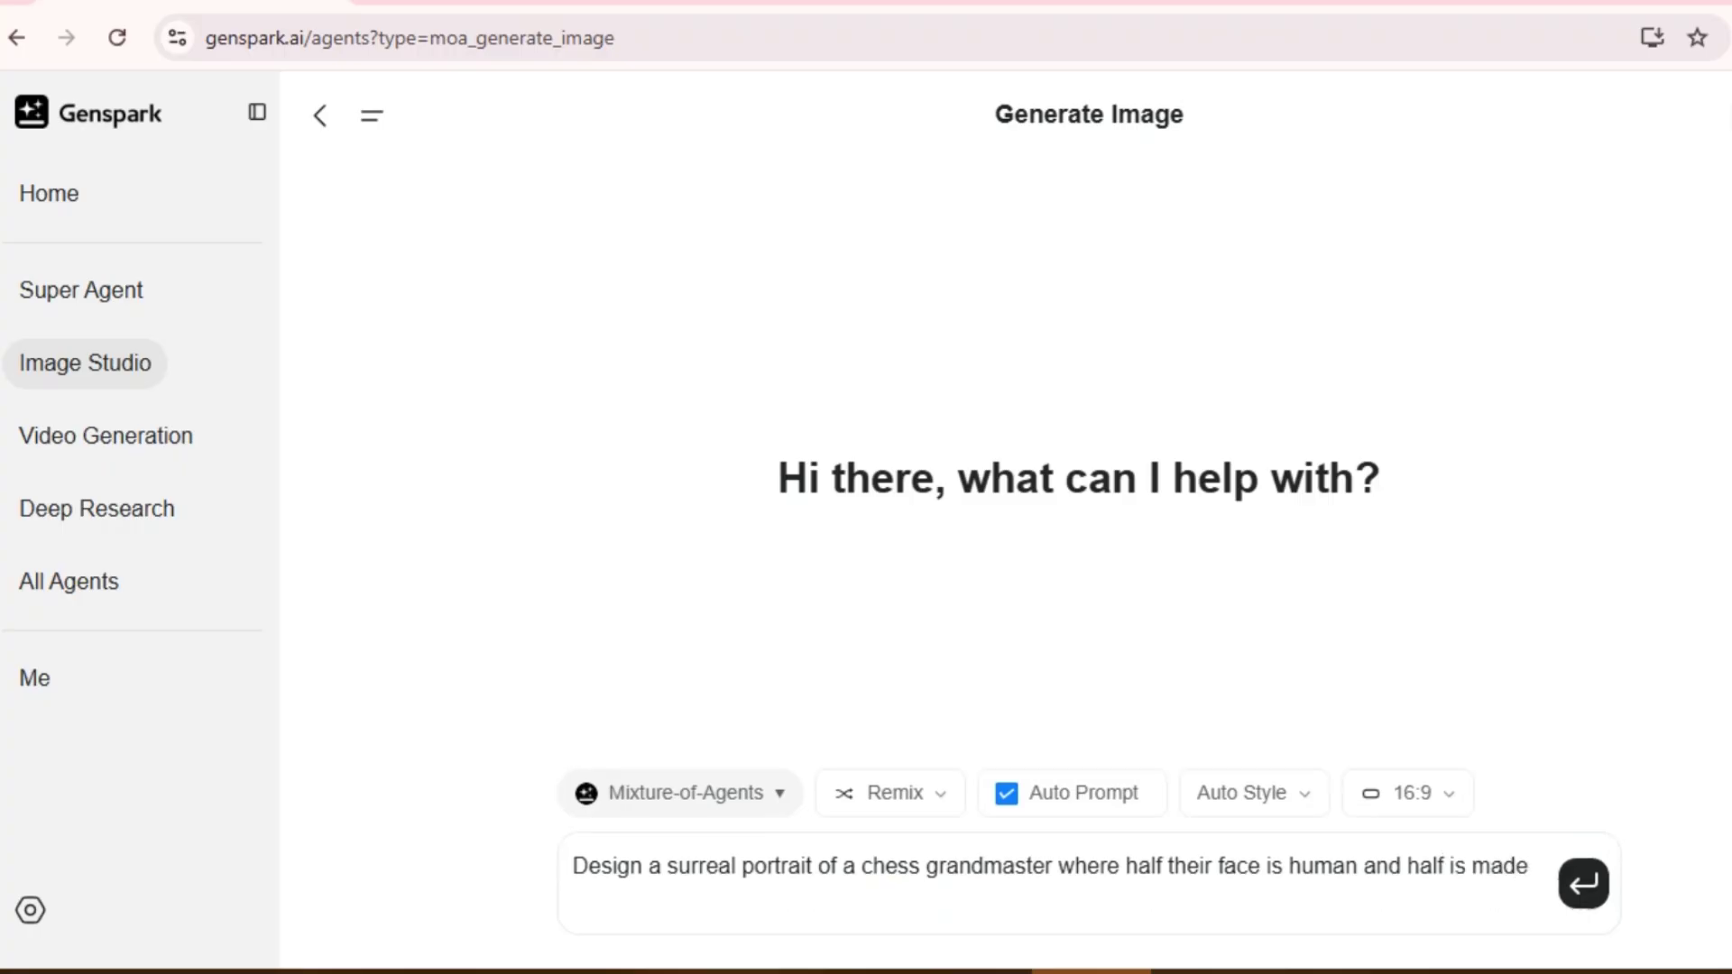
text( of chess pieces, with a cosmi)
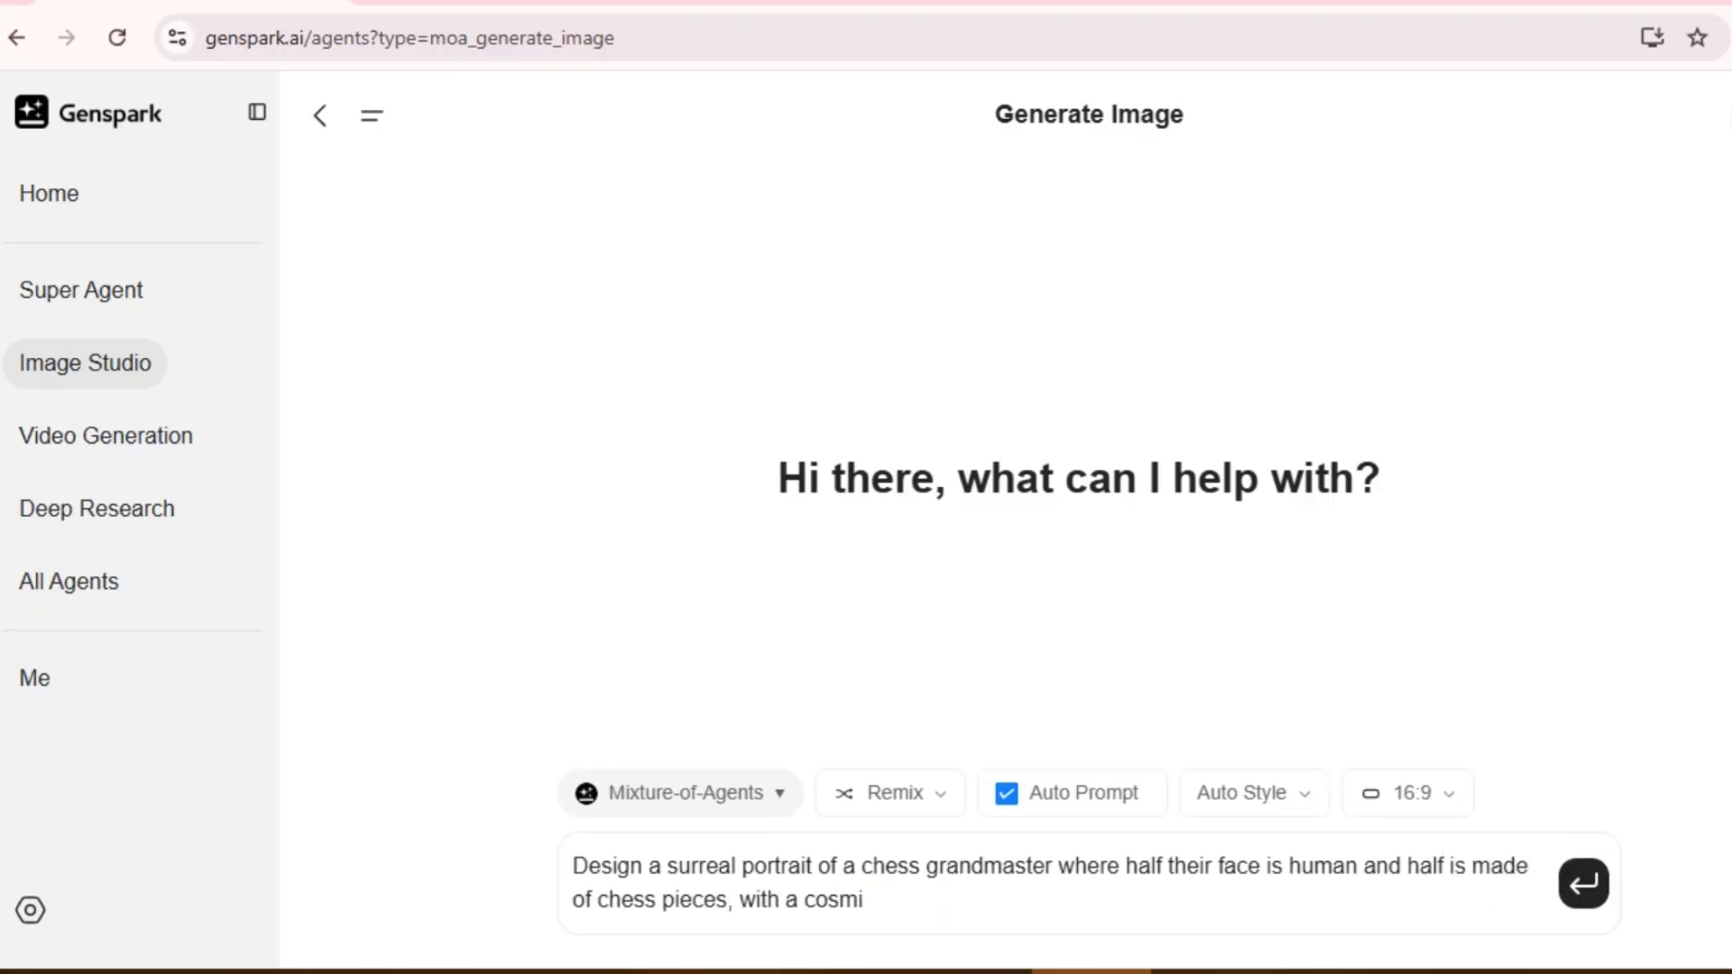
text(c background showing parallel)
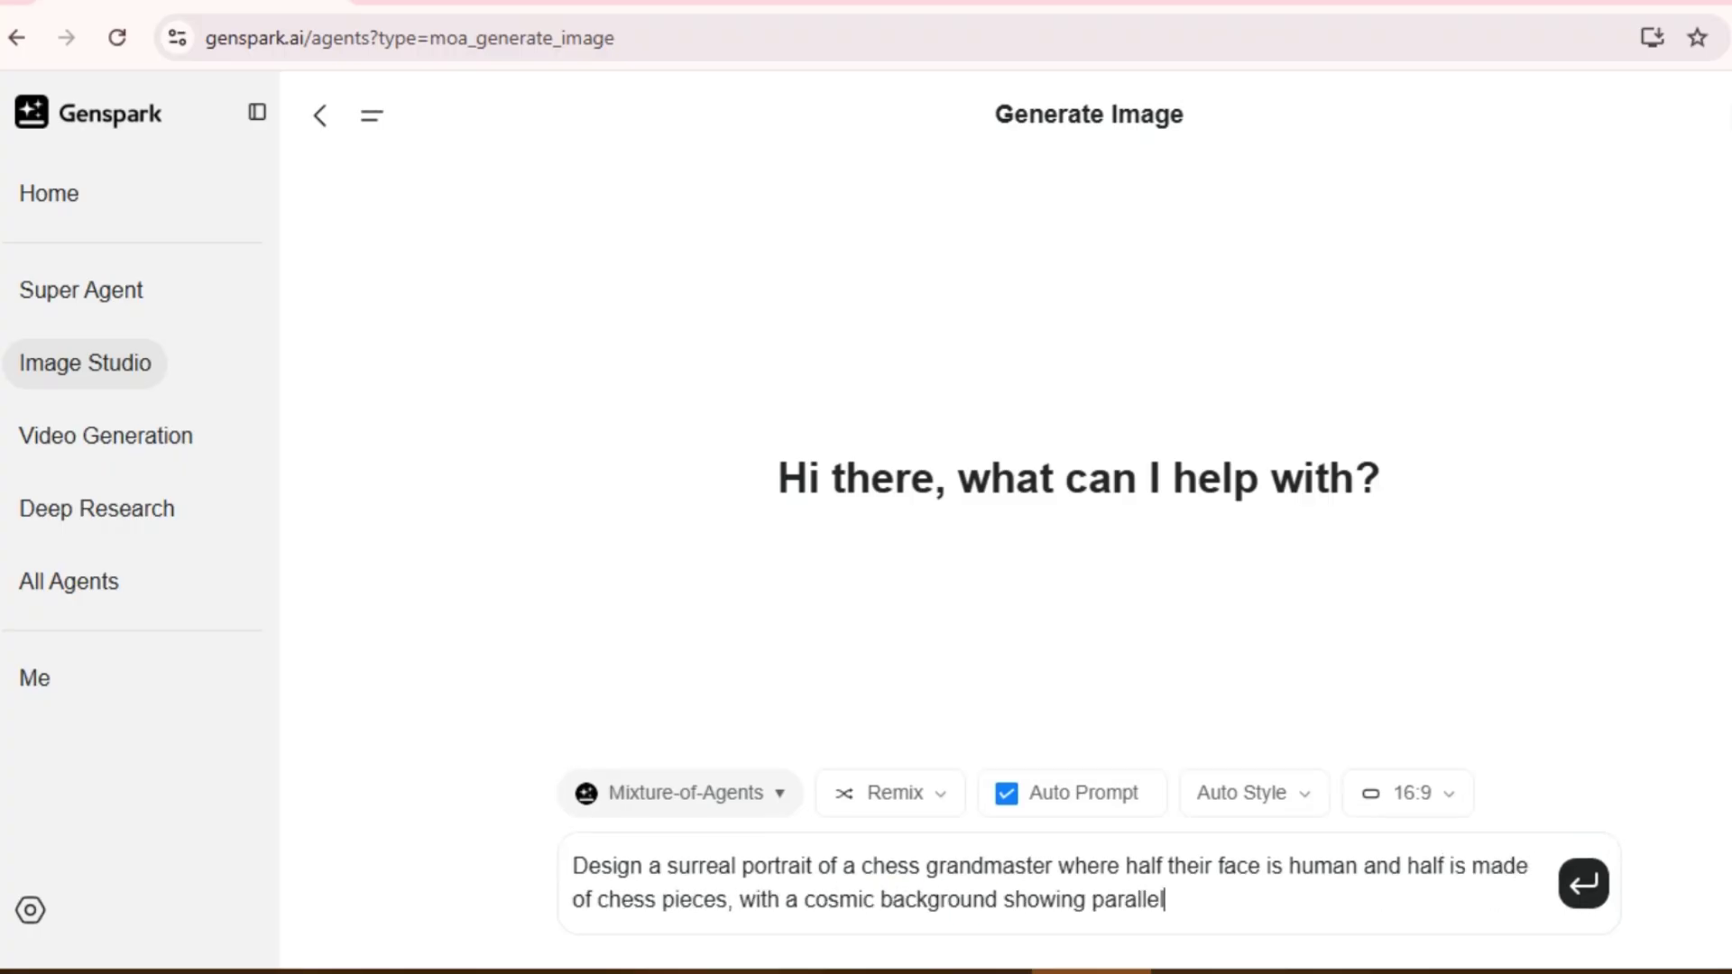
text( universes of different chess games. make it look photo realis)
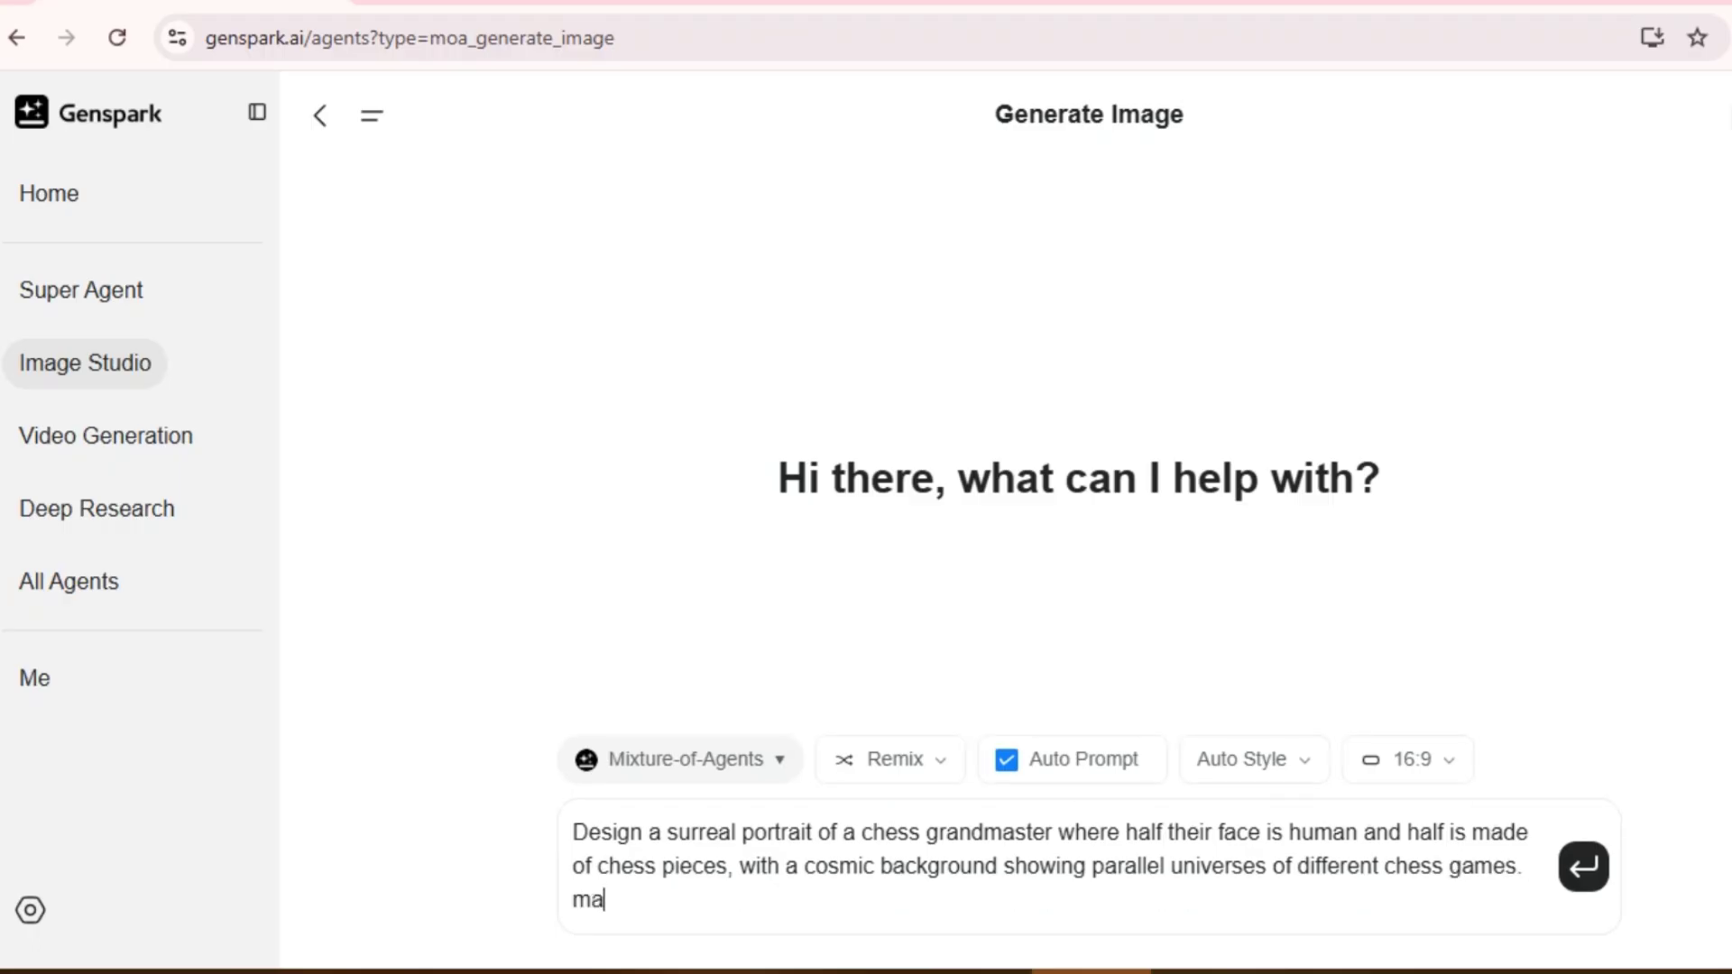
text(tic with dramatic lighting.)
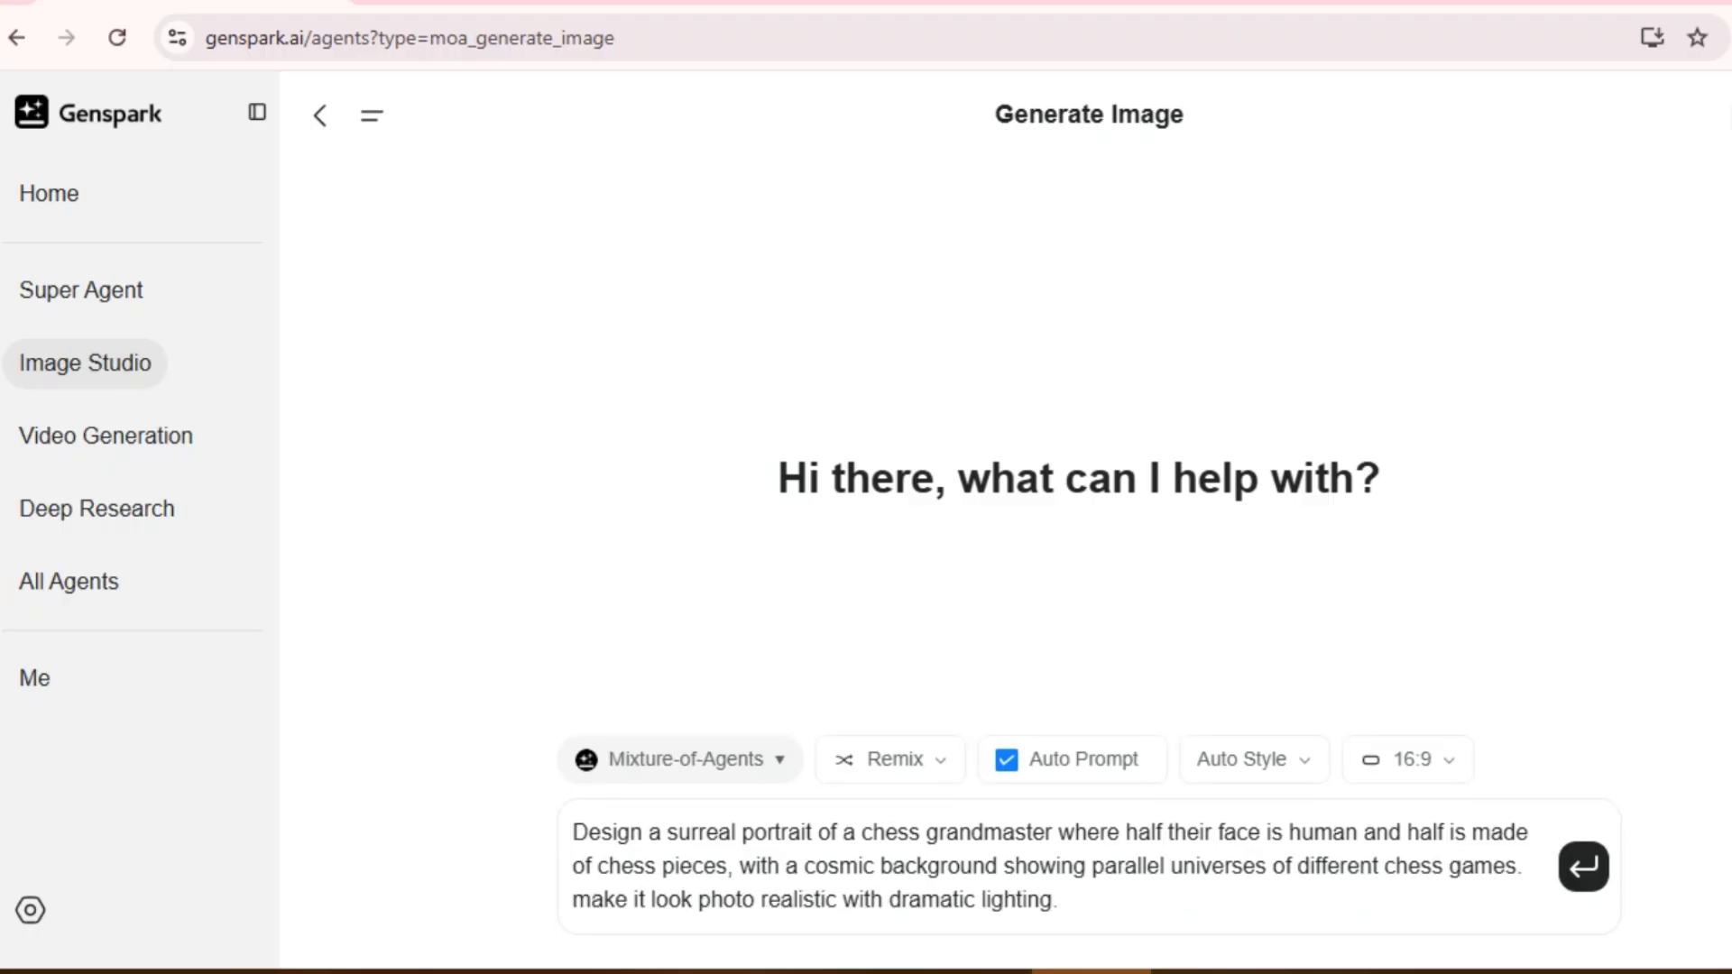
key(Return)
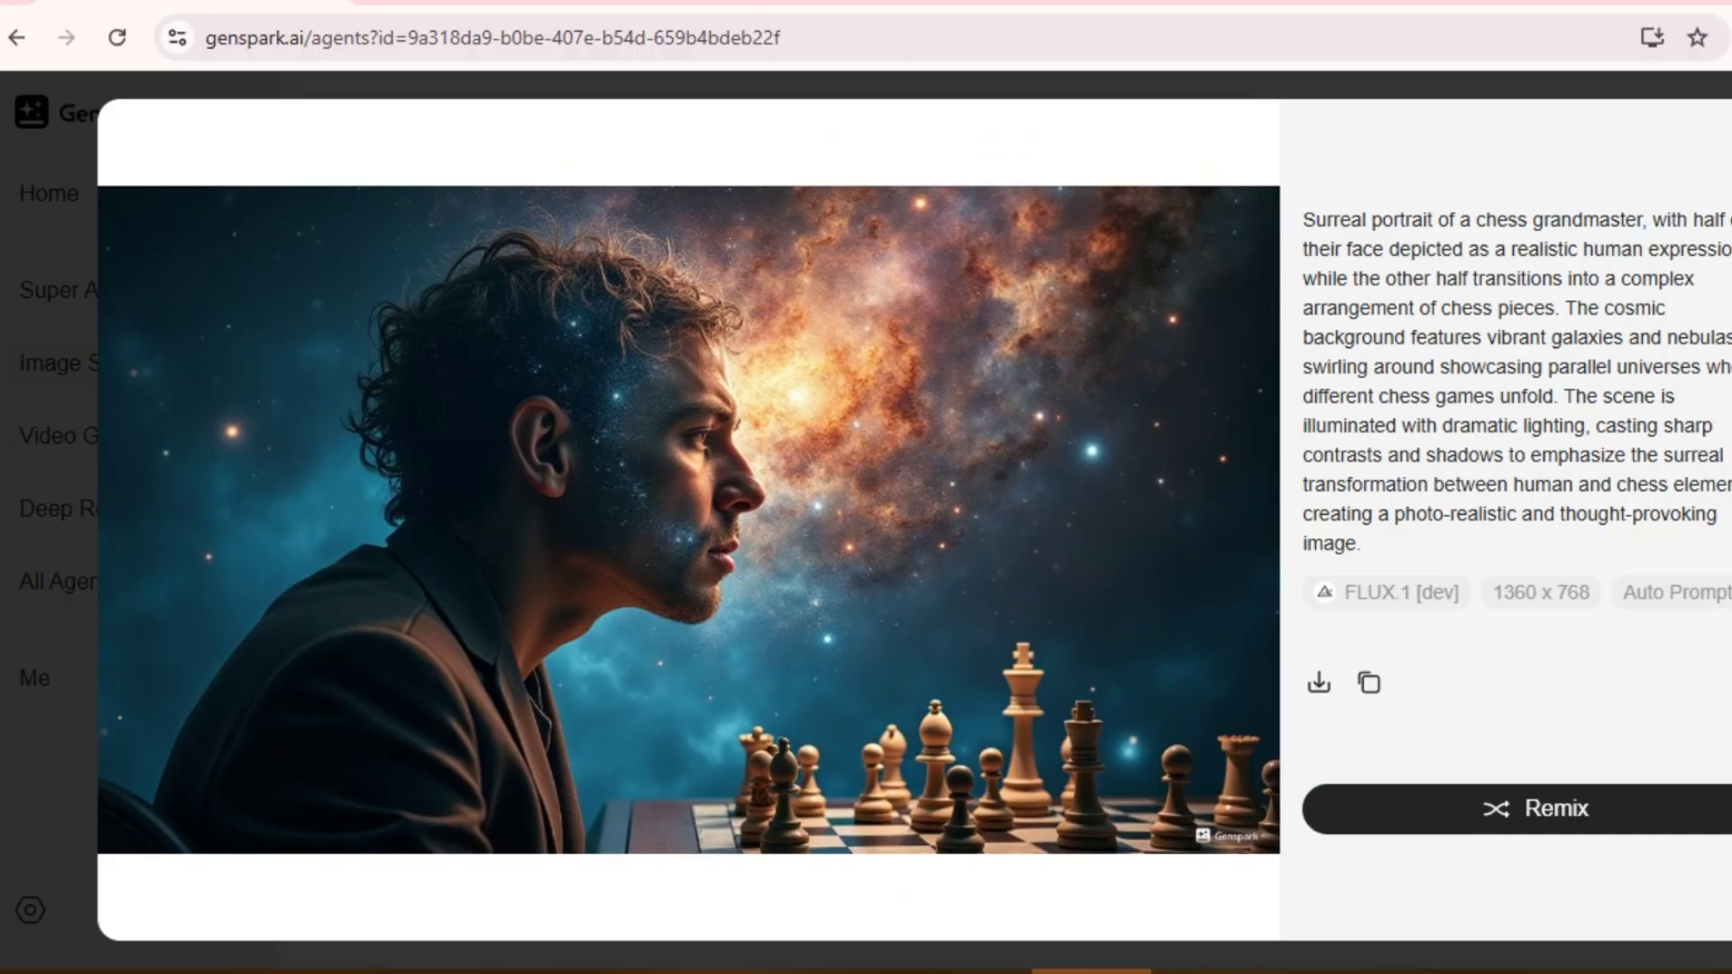
key(Escape)
click(812, 608)
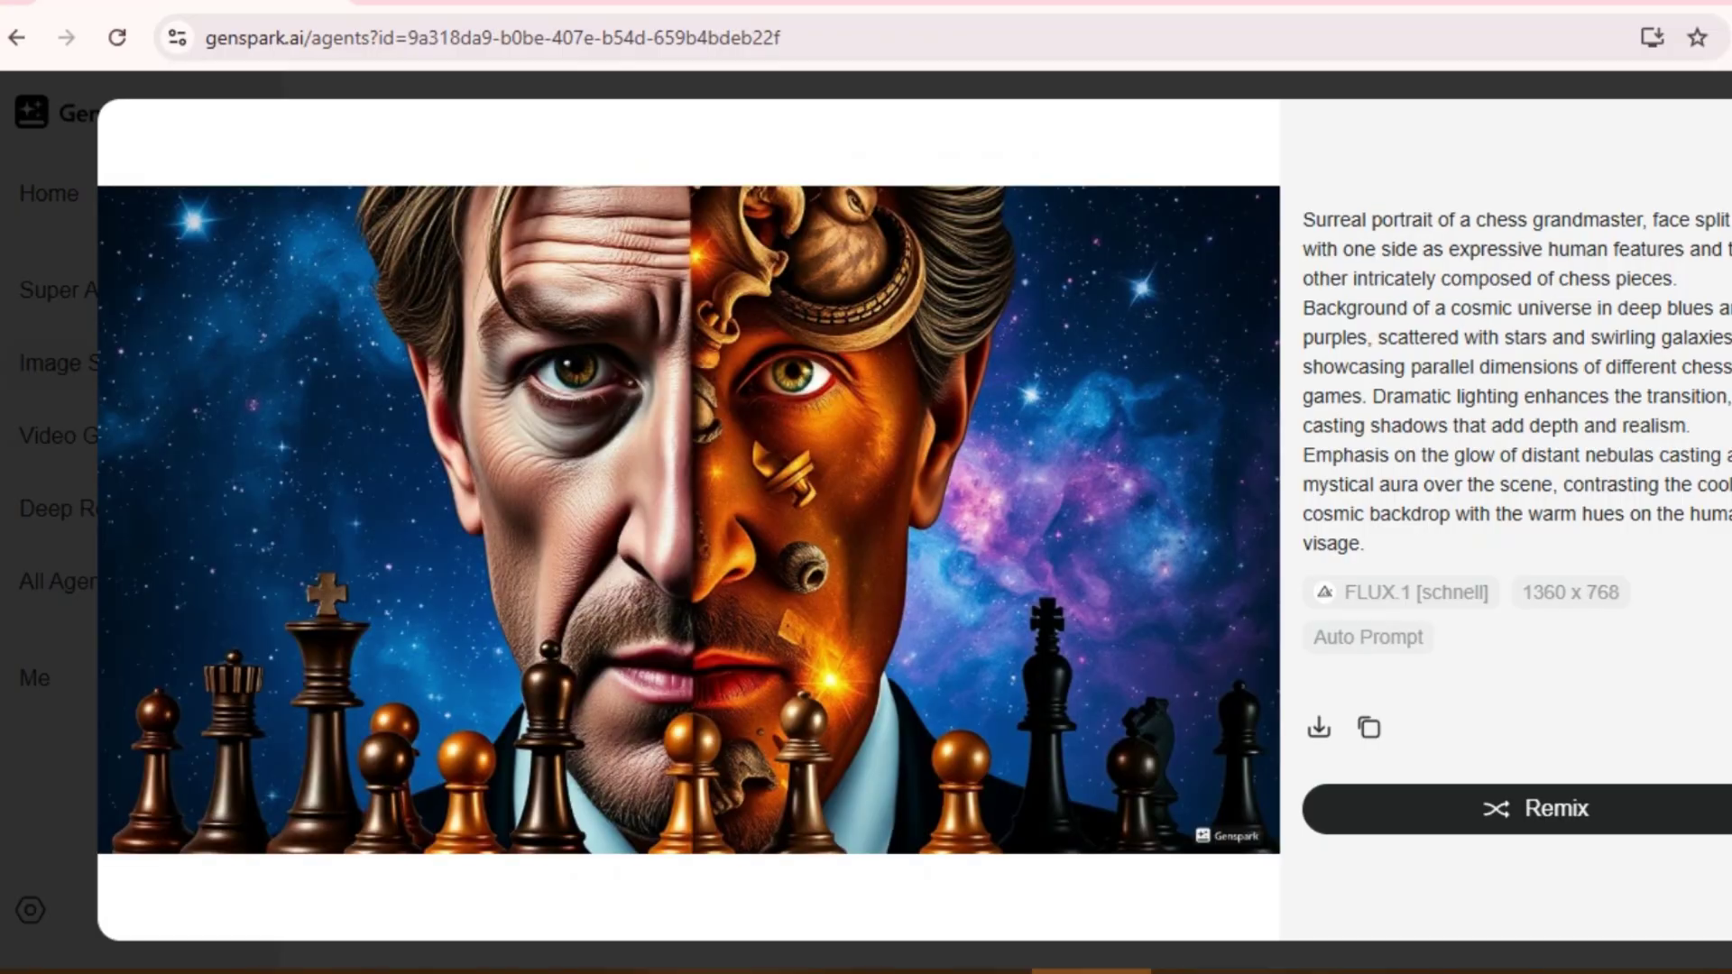
key(Escape)
click(1350, 301)
key(Escape)
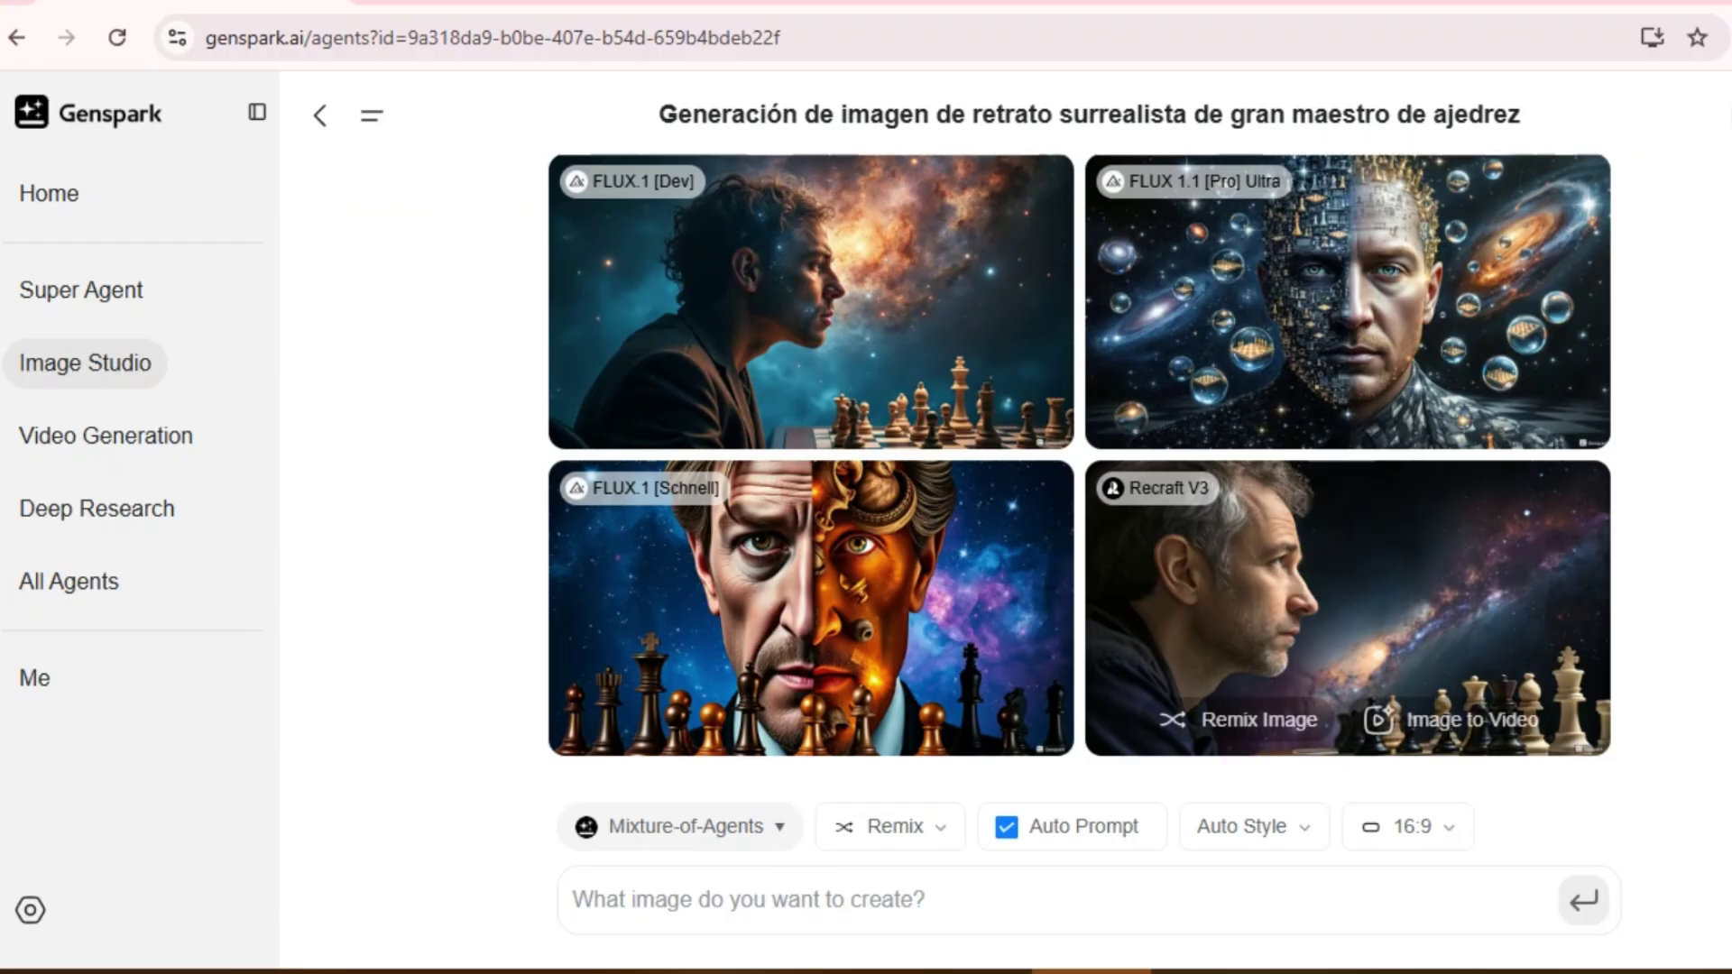
click(1350, 611)
key(Escape)
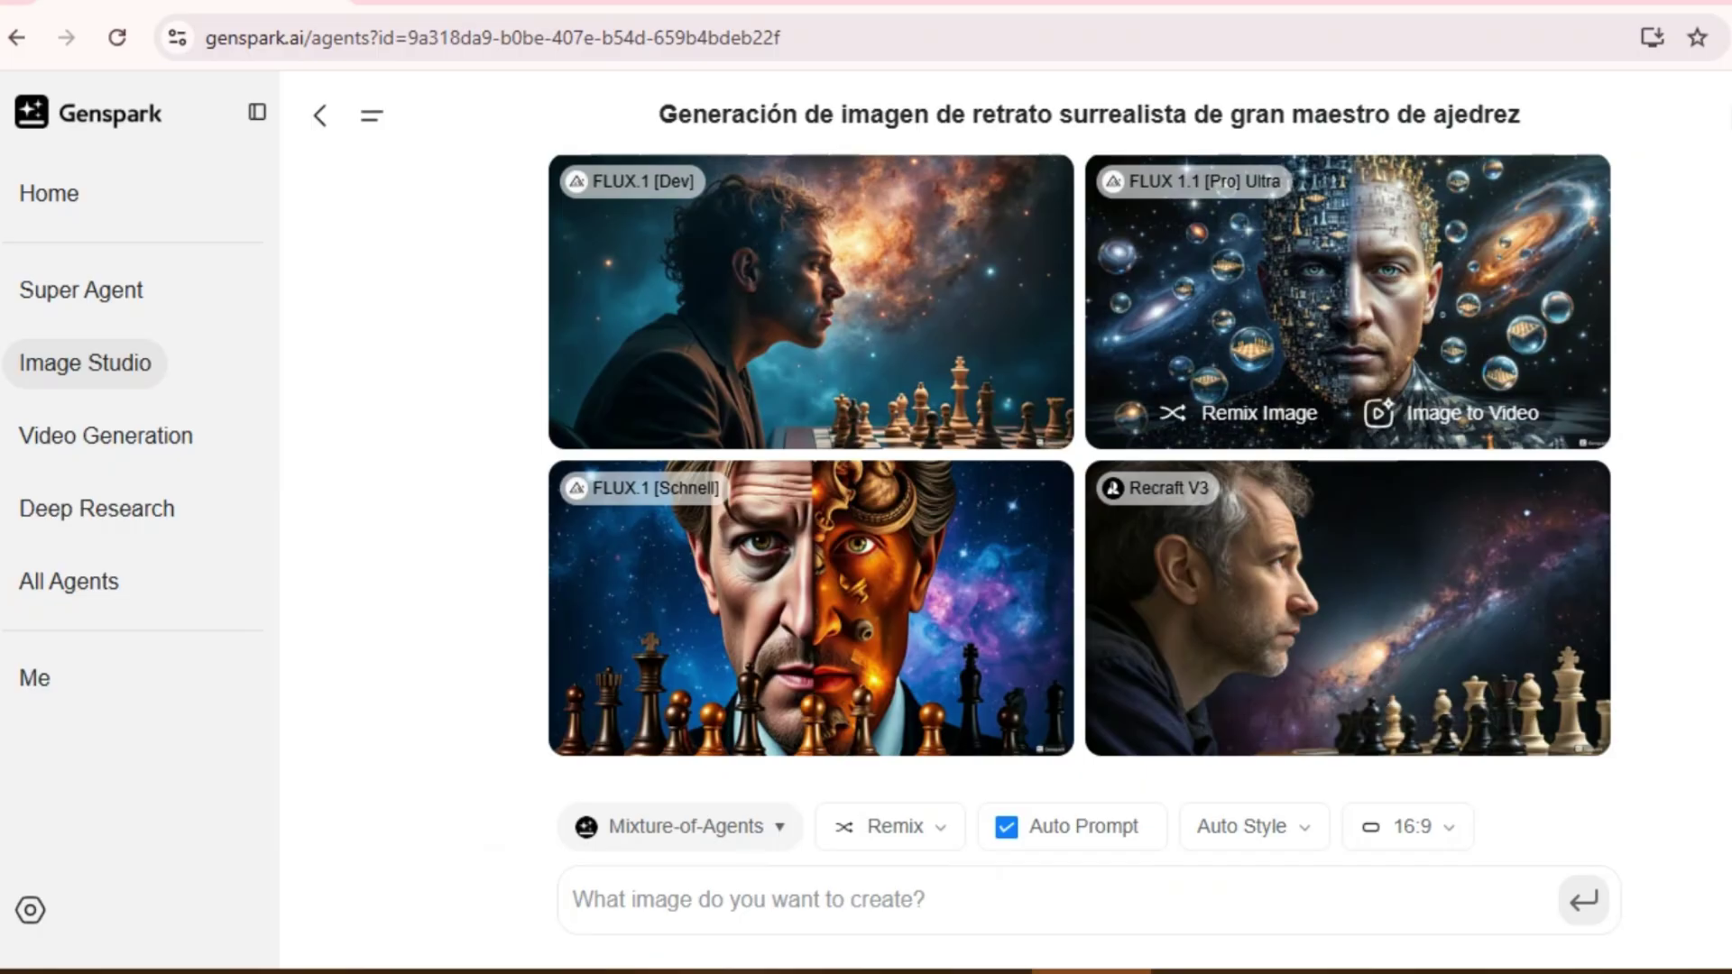
click(1350, 302)
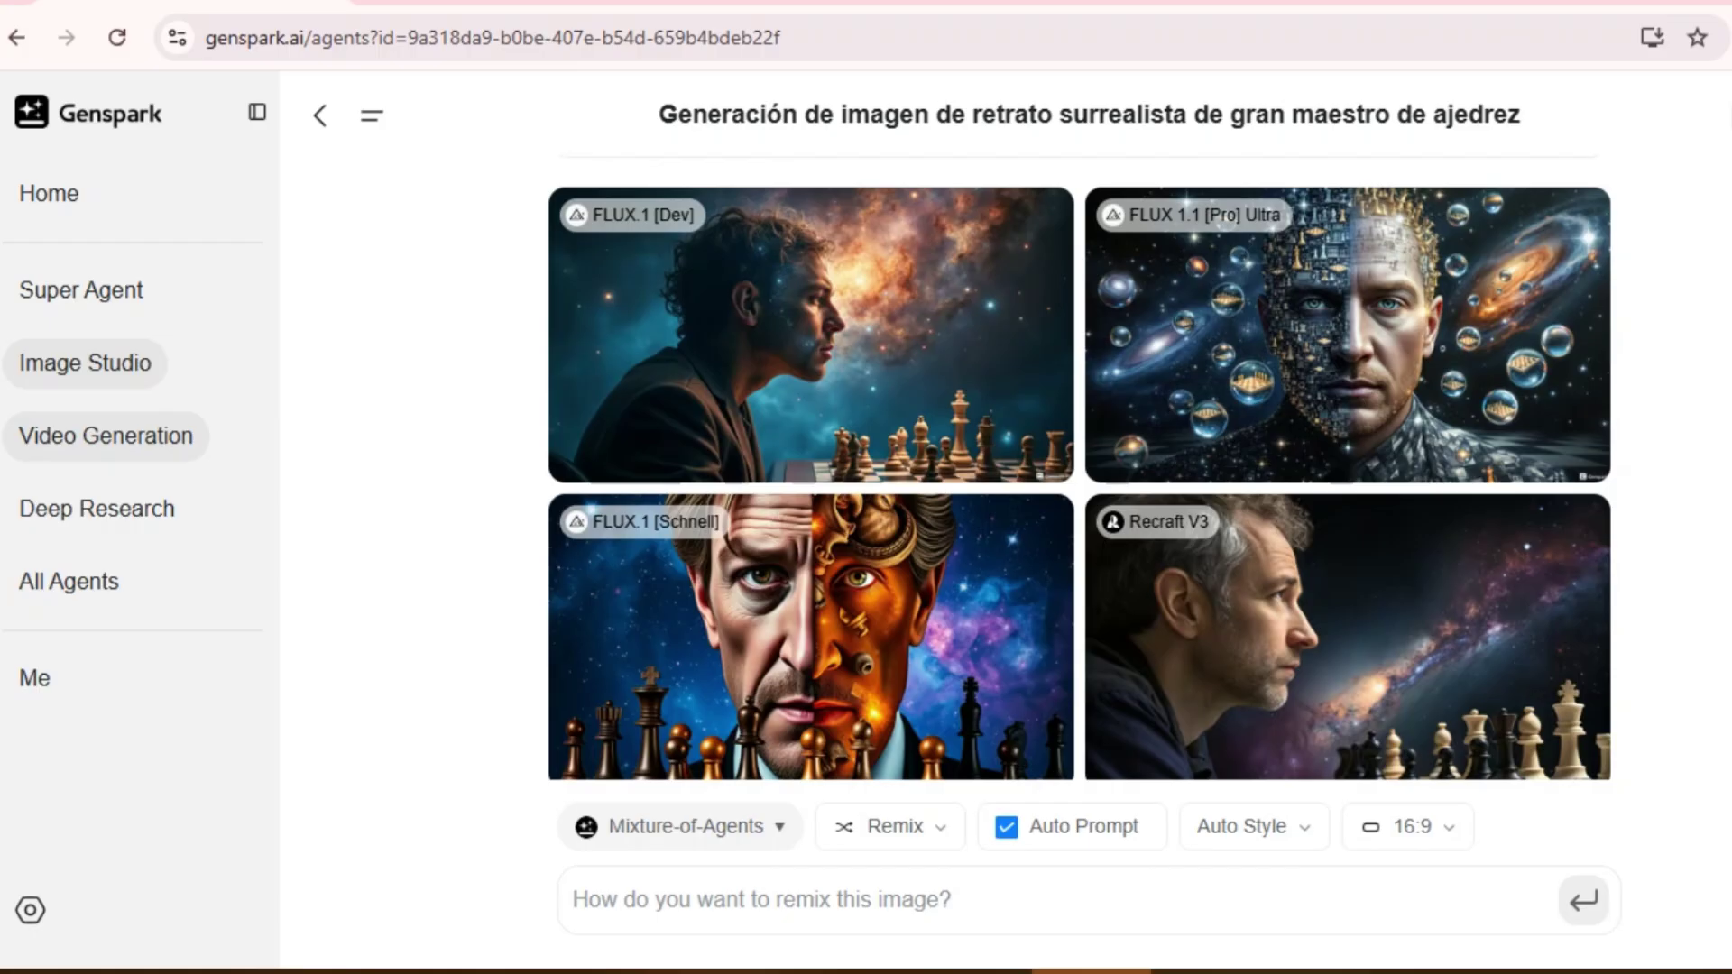
Step: Go to the Video Generation page from the left sidebar
click(105, 435)
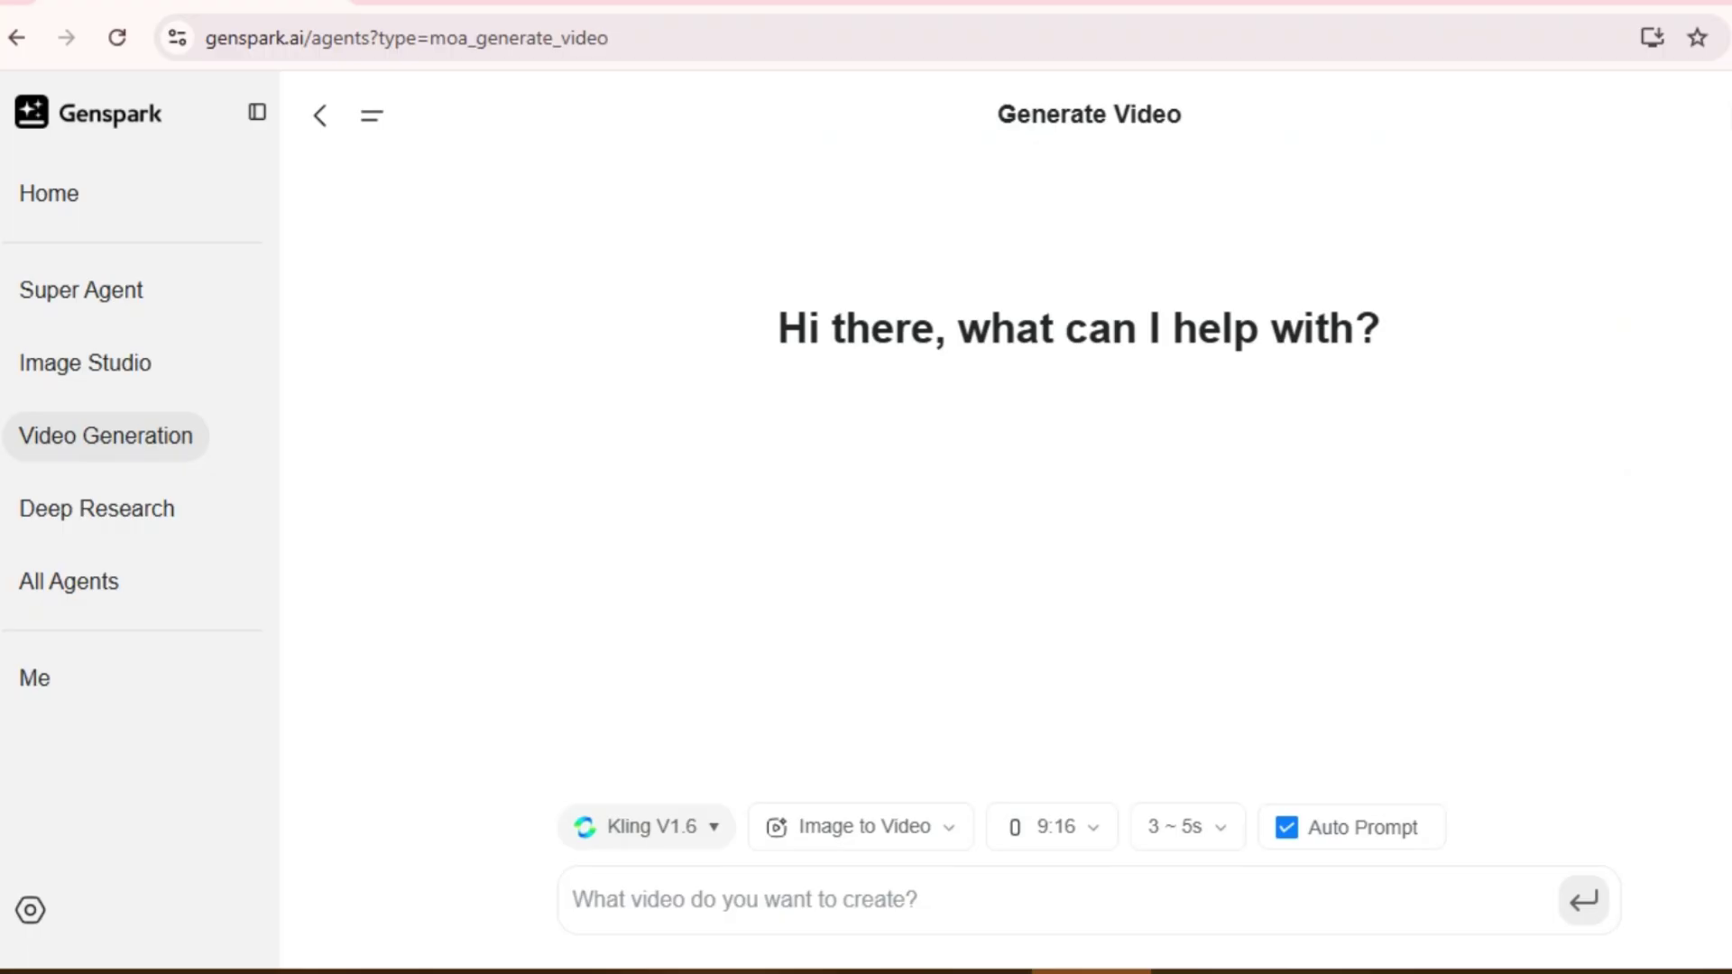
Step: Choose the Kling V2.0 Master video model and a 16:9 aspect ratio
click(648, 827)
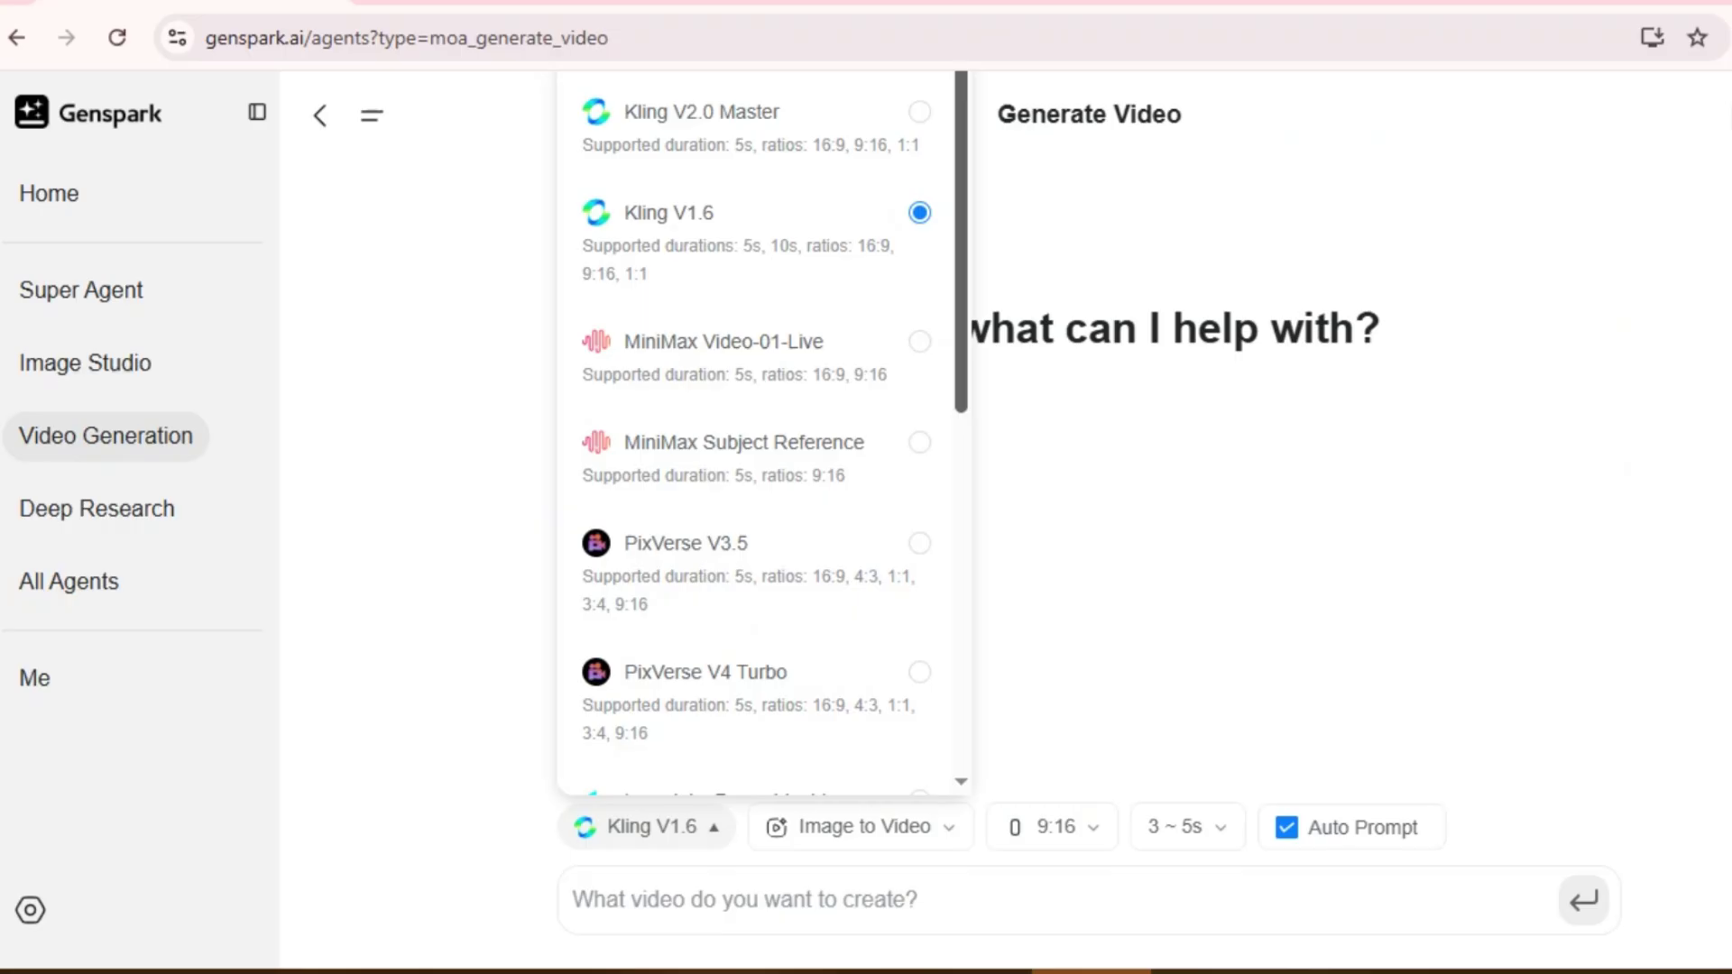
scroll(762, 433, down, 2)
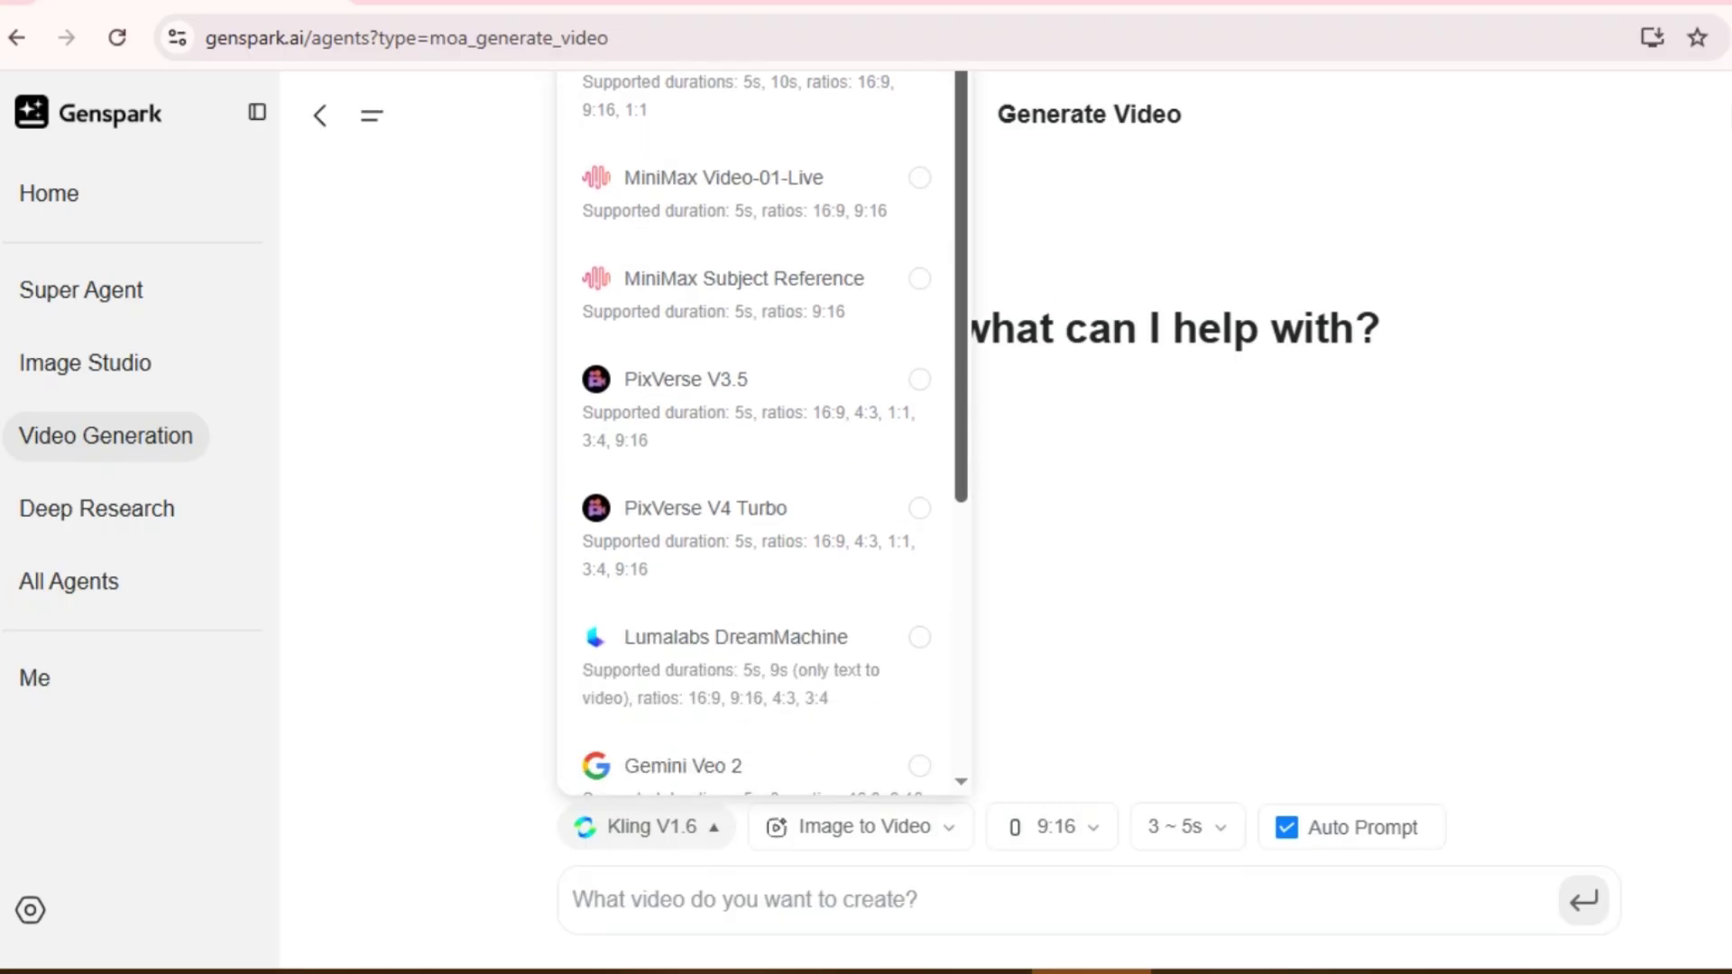
scroll(763, 433, down, 5)
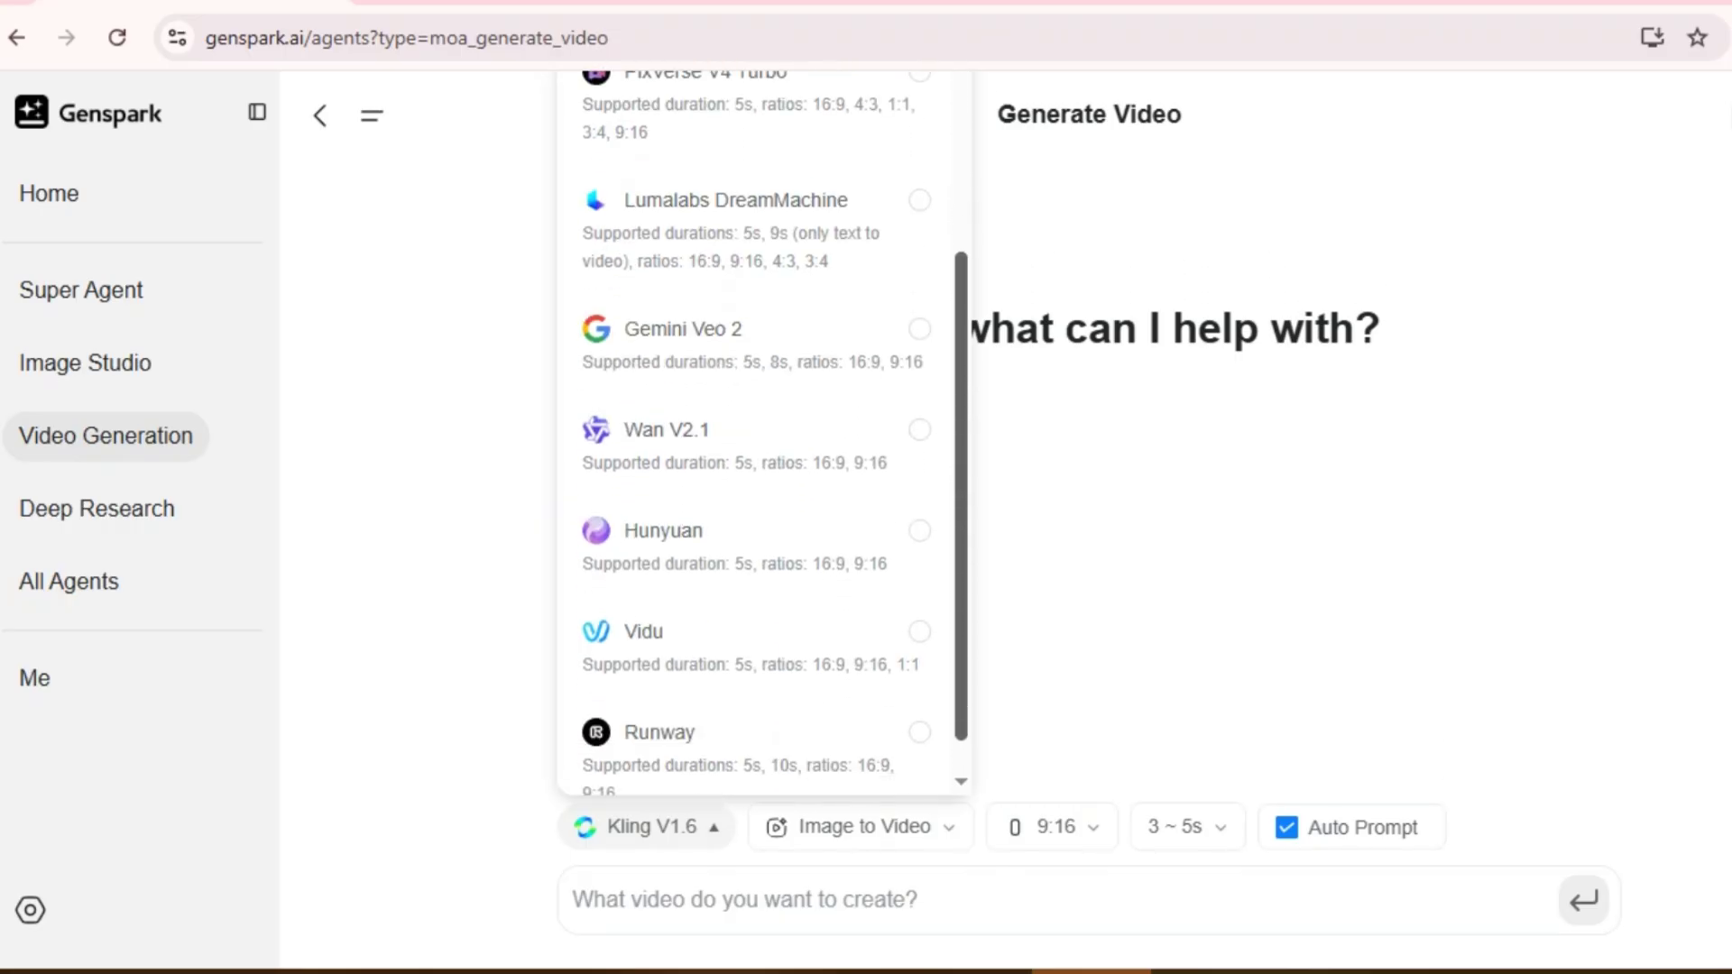
scroll(763, 433, down, 1)
scroll(762, 433, up, 10)
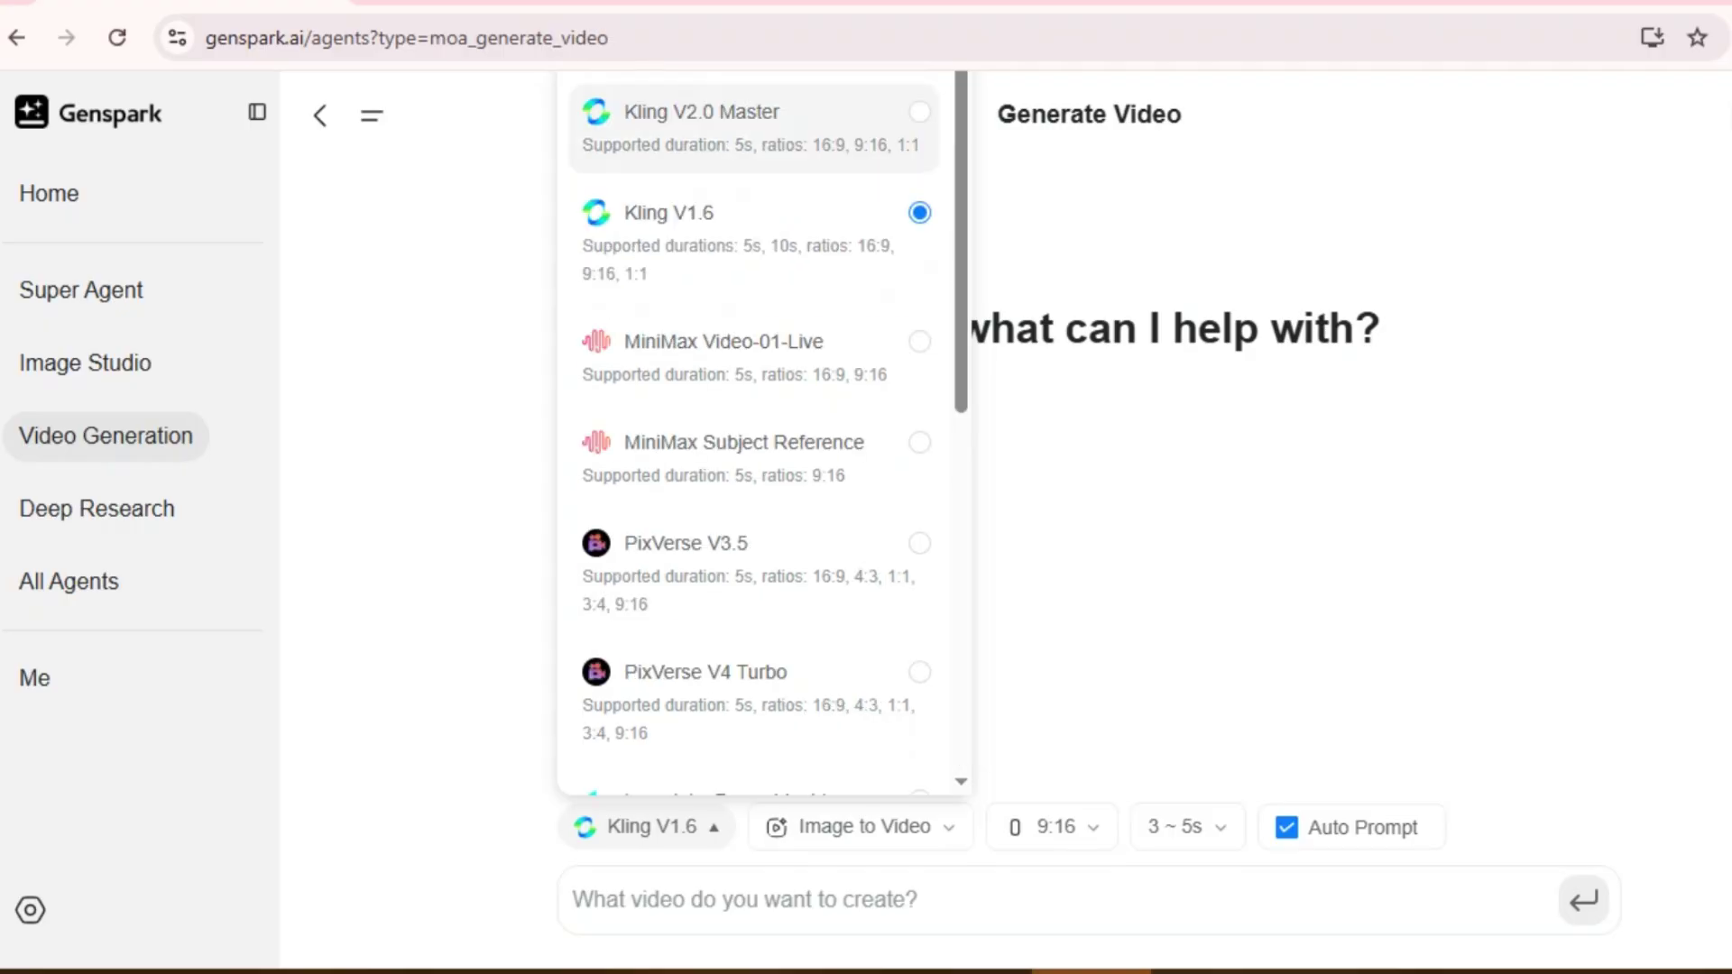
click(704, 126)
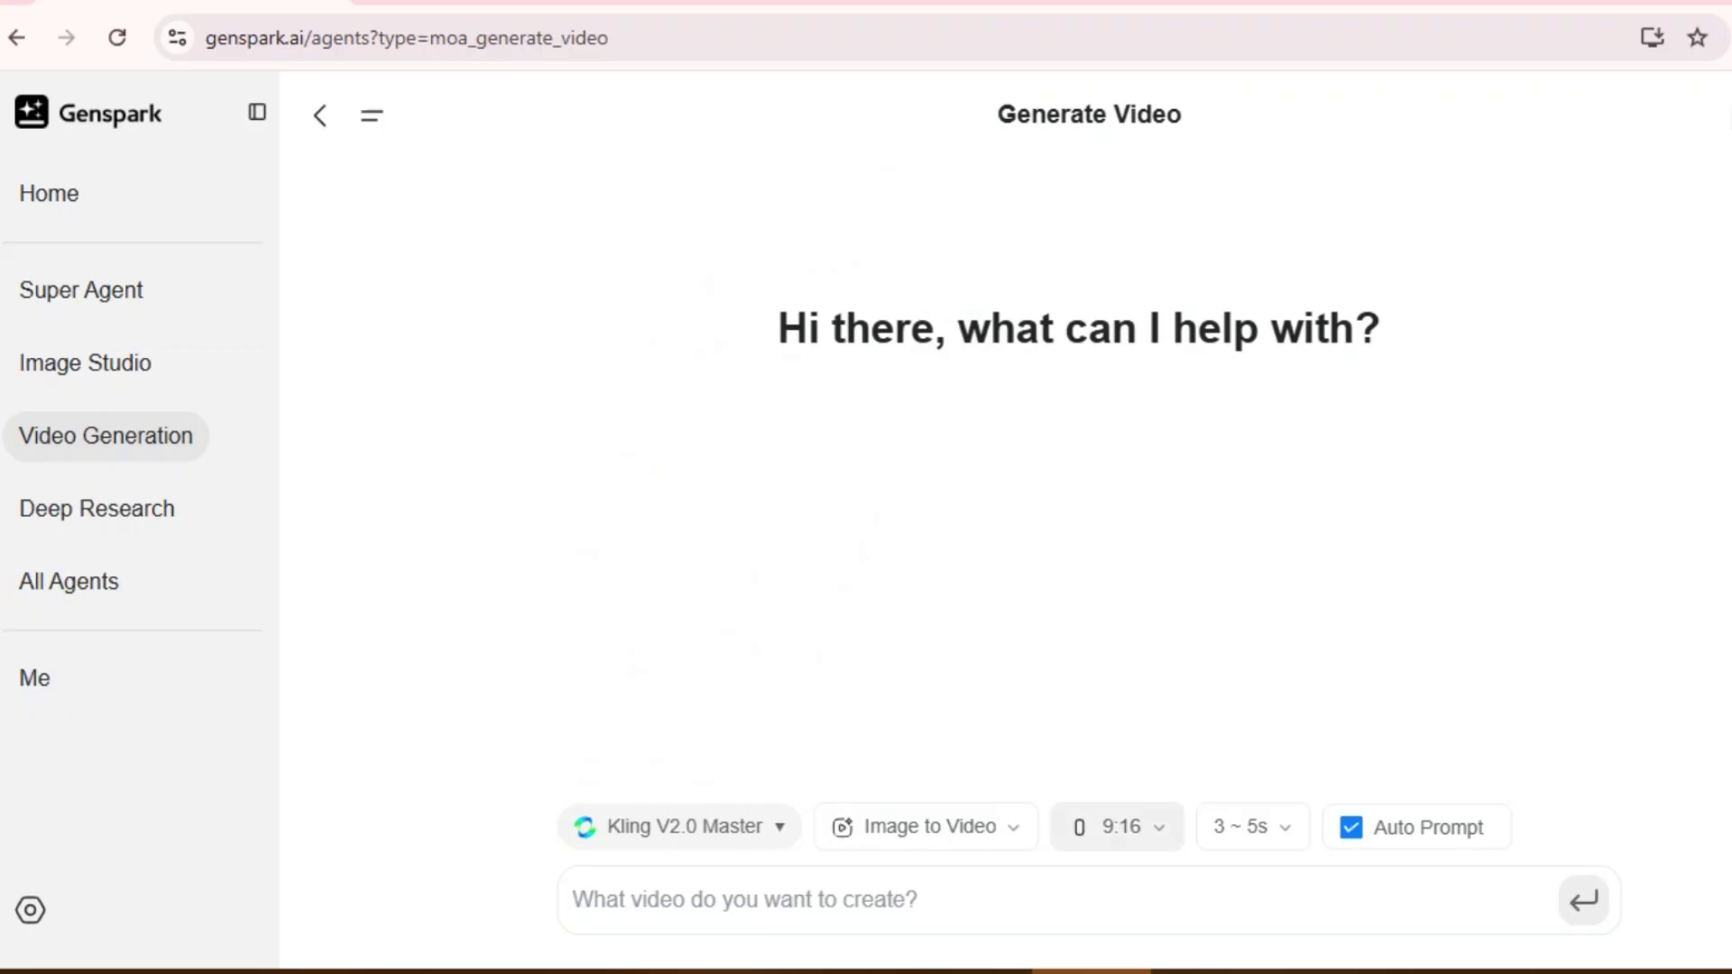
click(1116, 826)
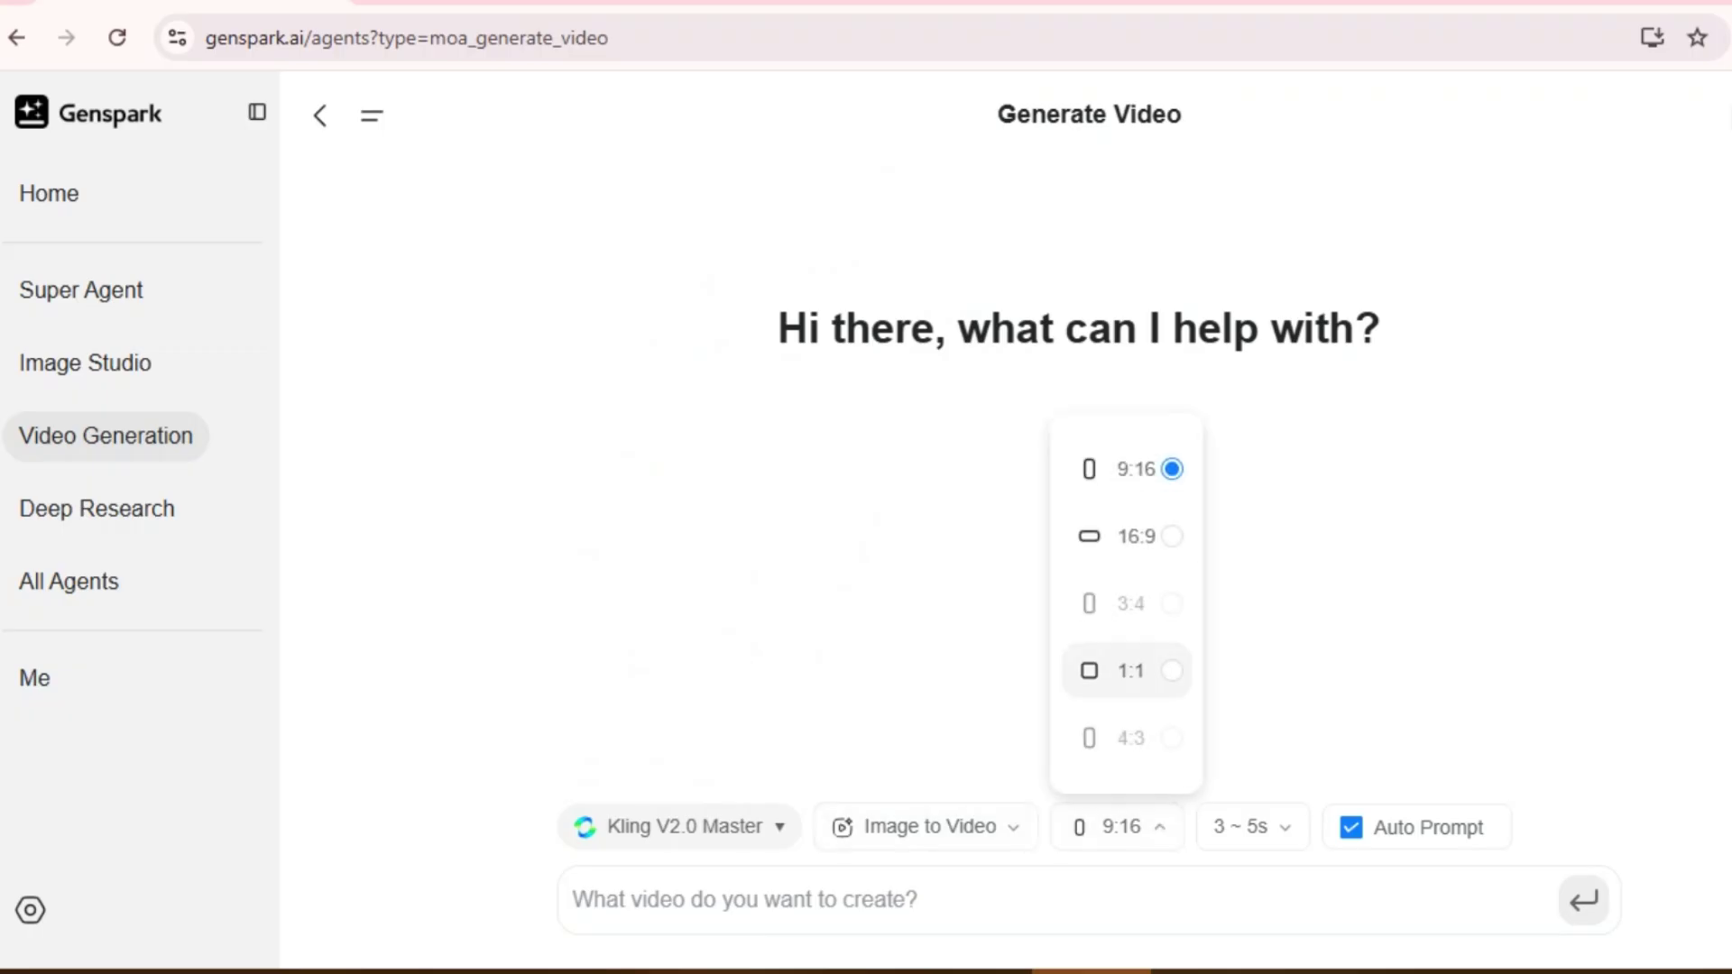
click(1128, 536)
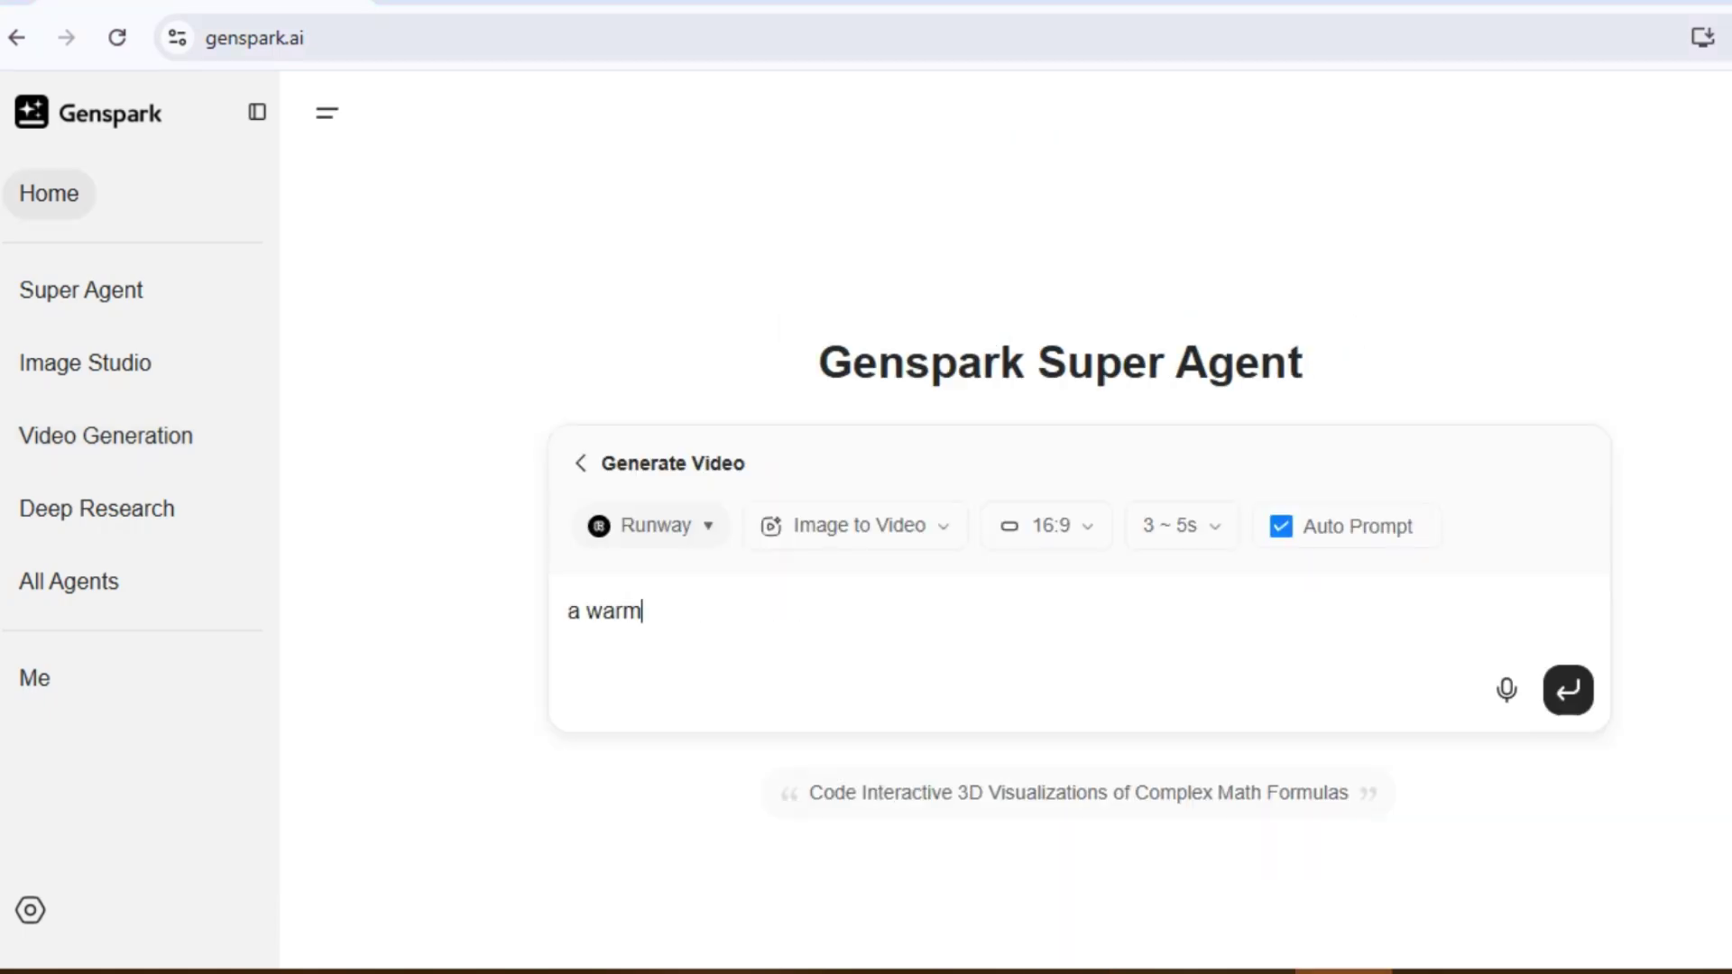
Step: Finish the warm family homemade-pizza video prompt, correct 'preperation' to 'preparation', and submit it
text(family scene of homema)
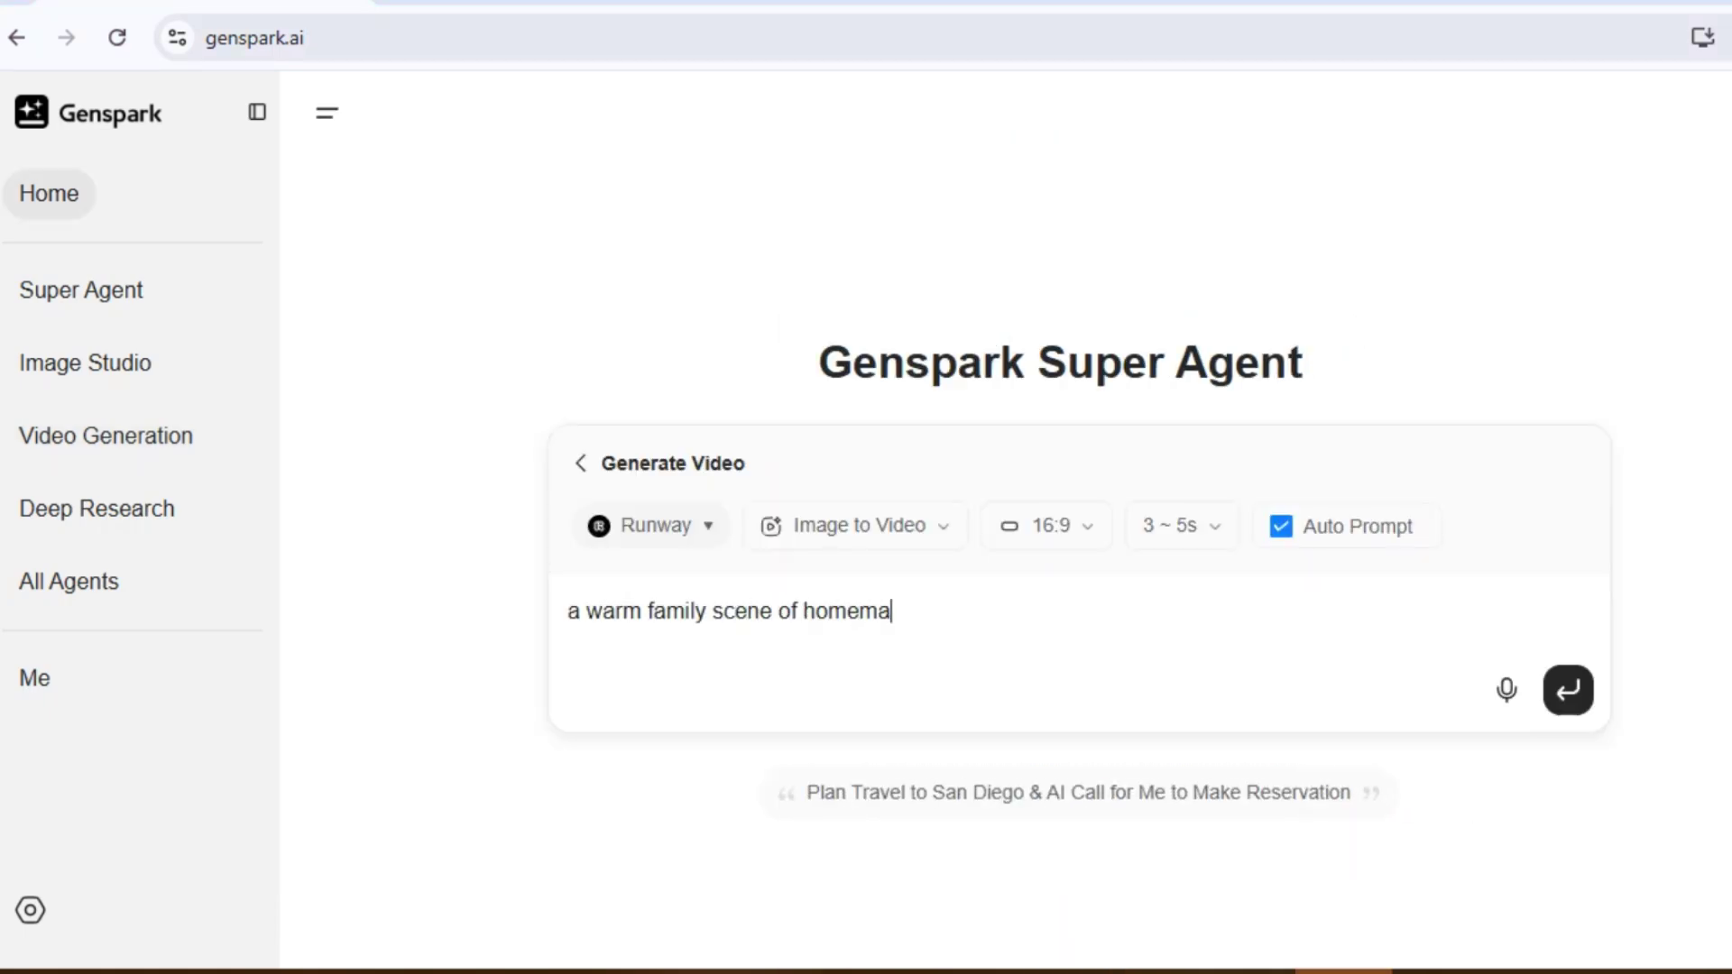
text(de pizza preperation. the kitchen)
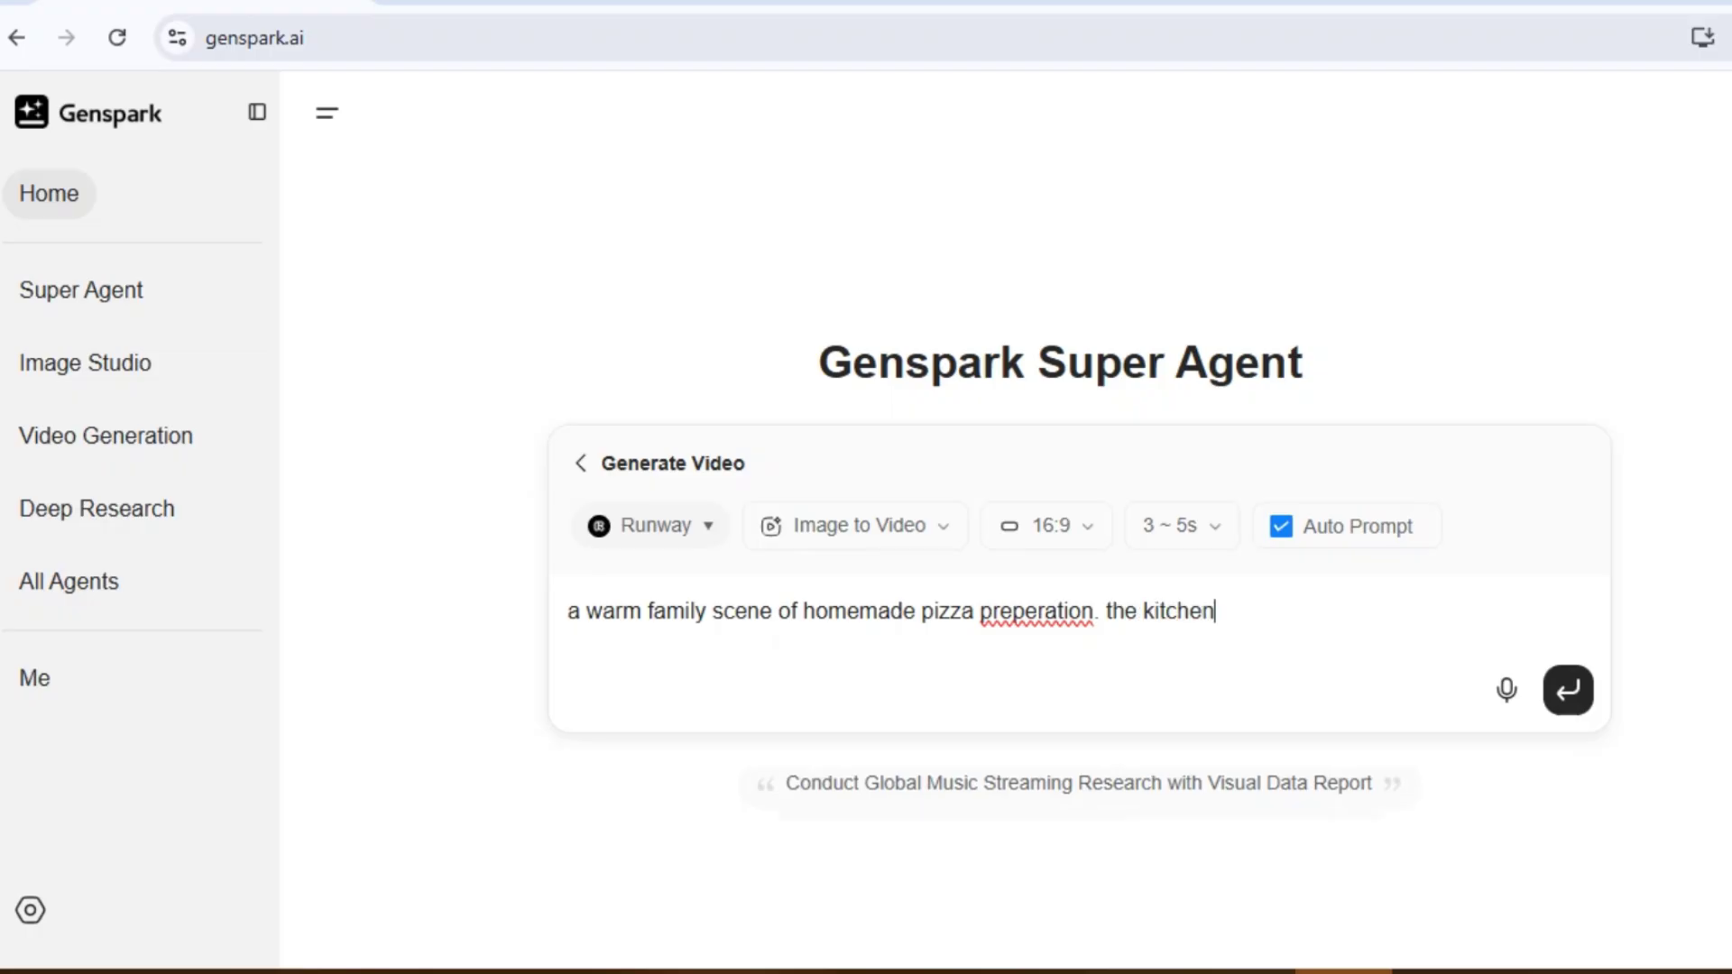
text( is filled with golden evening light )
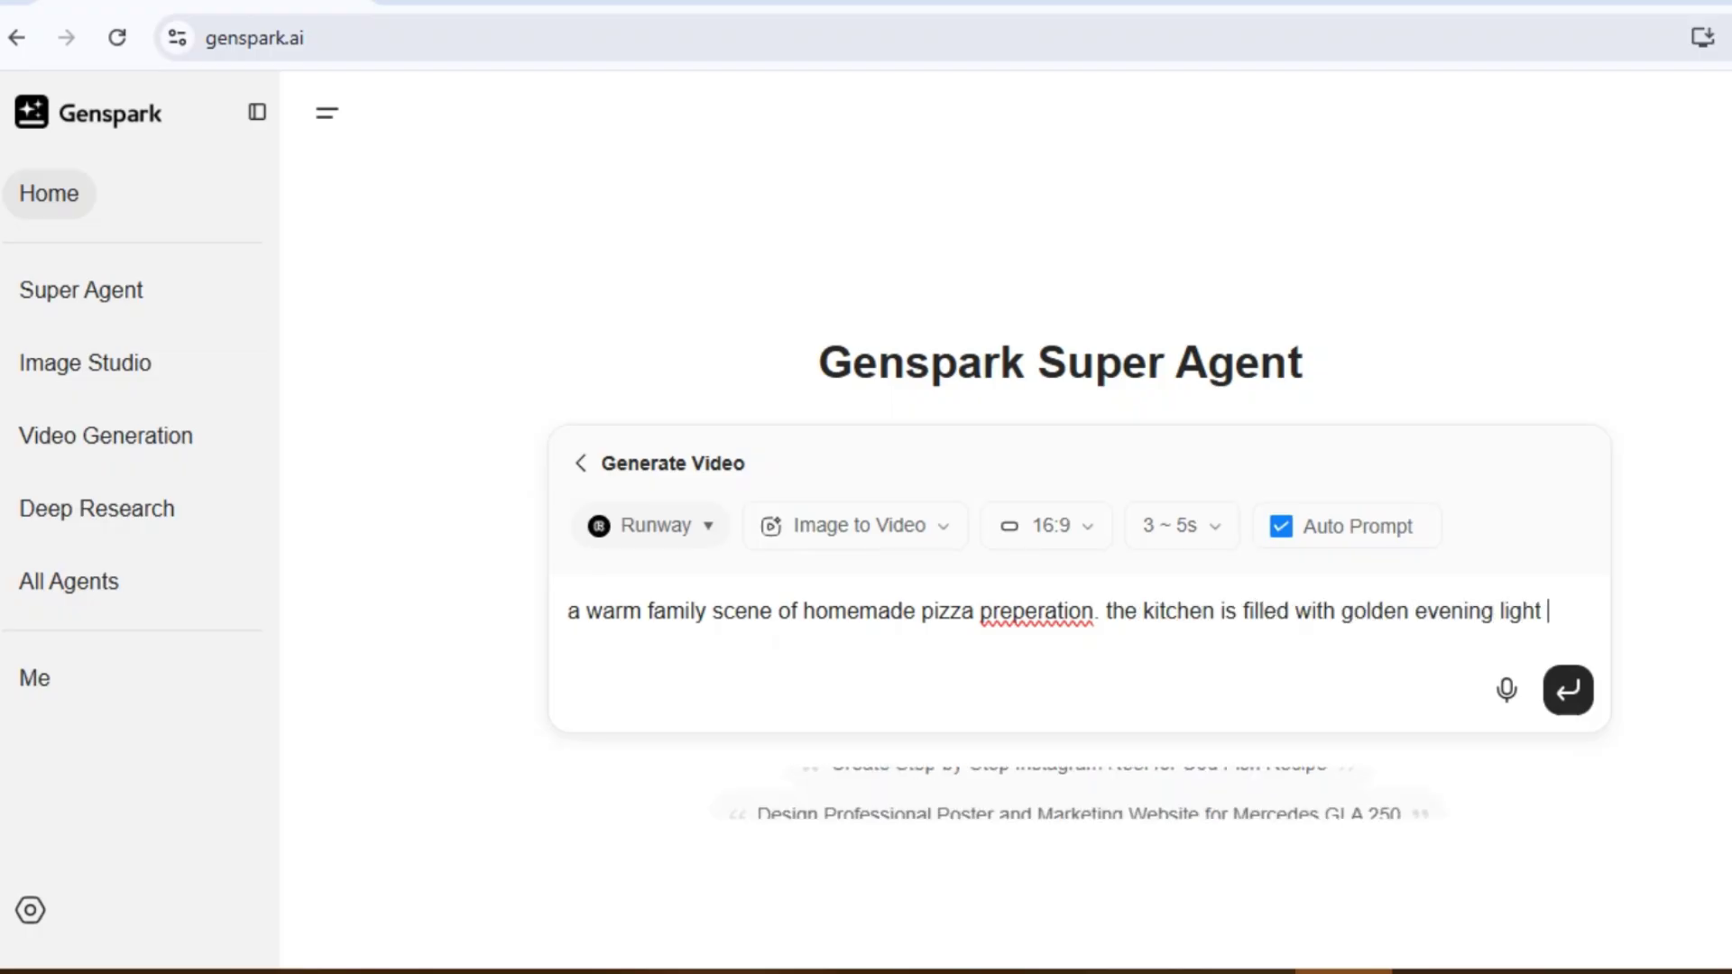
text(as hands of different sizes str)
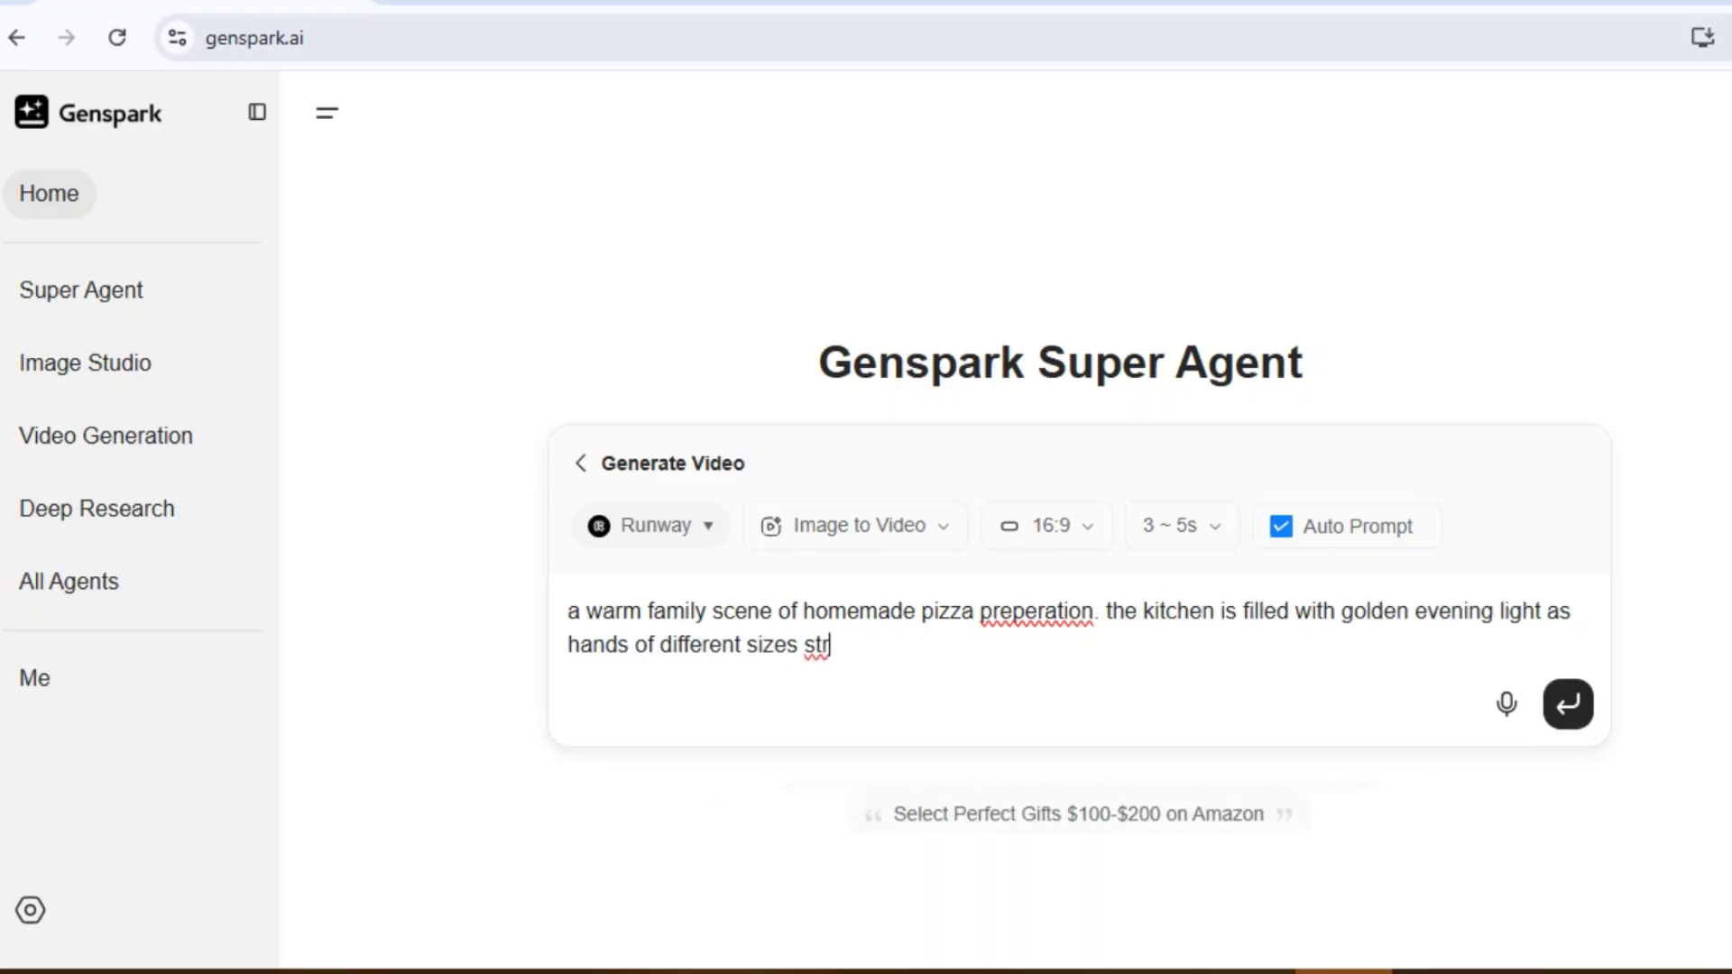
text(etch dough, s)
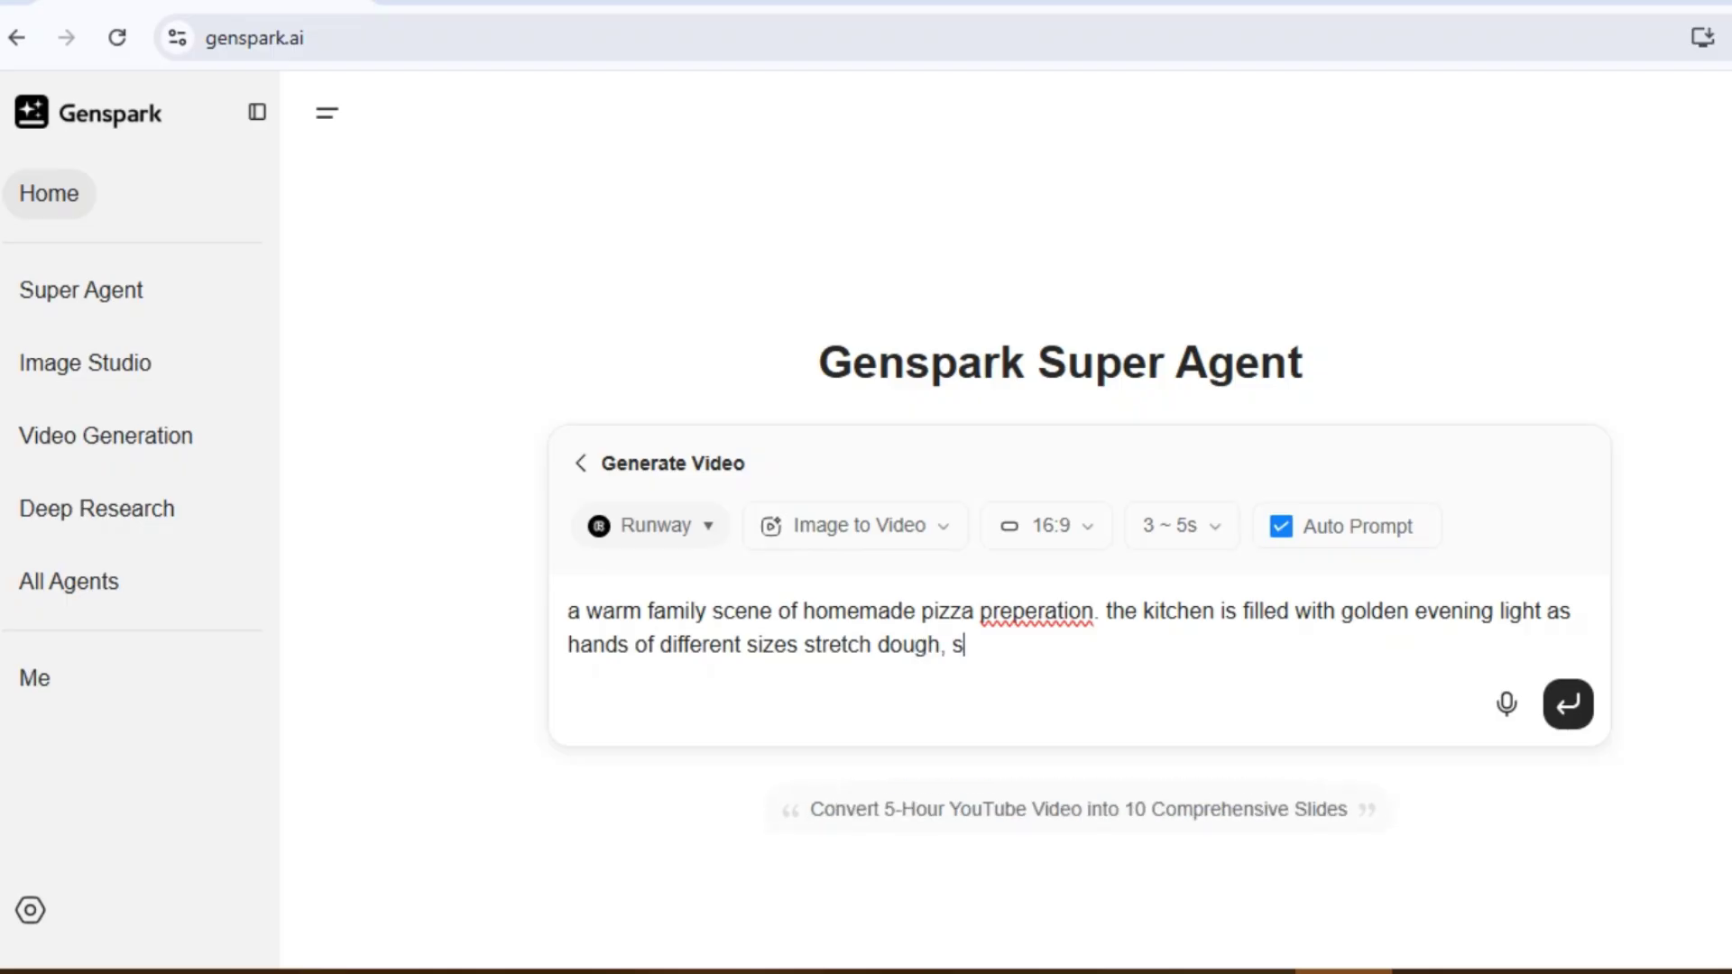
text(pread sauce and sprinkle cheese. the camera pans across a)
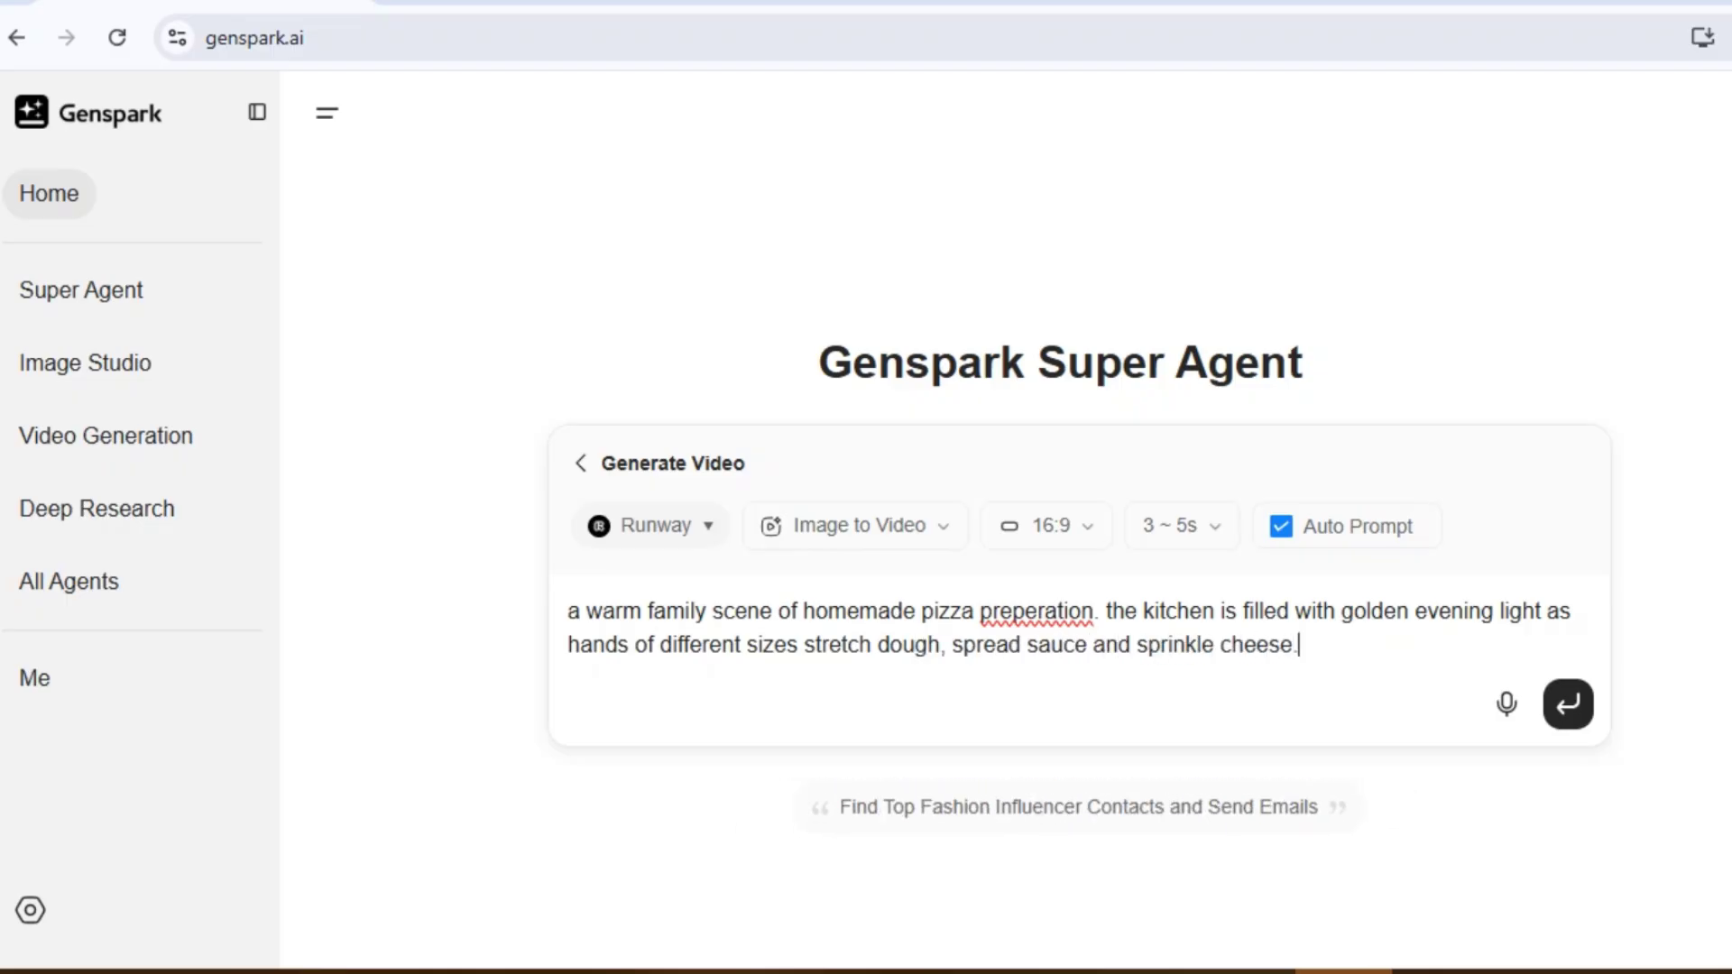
text( table fille)
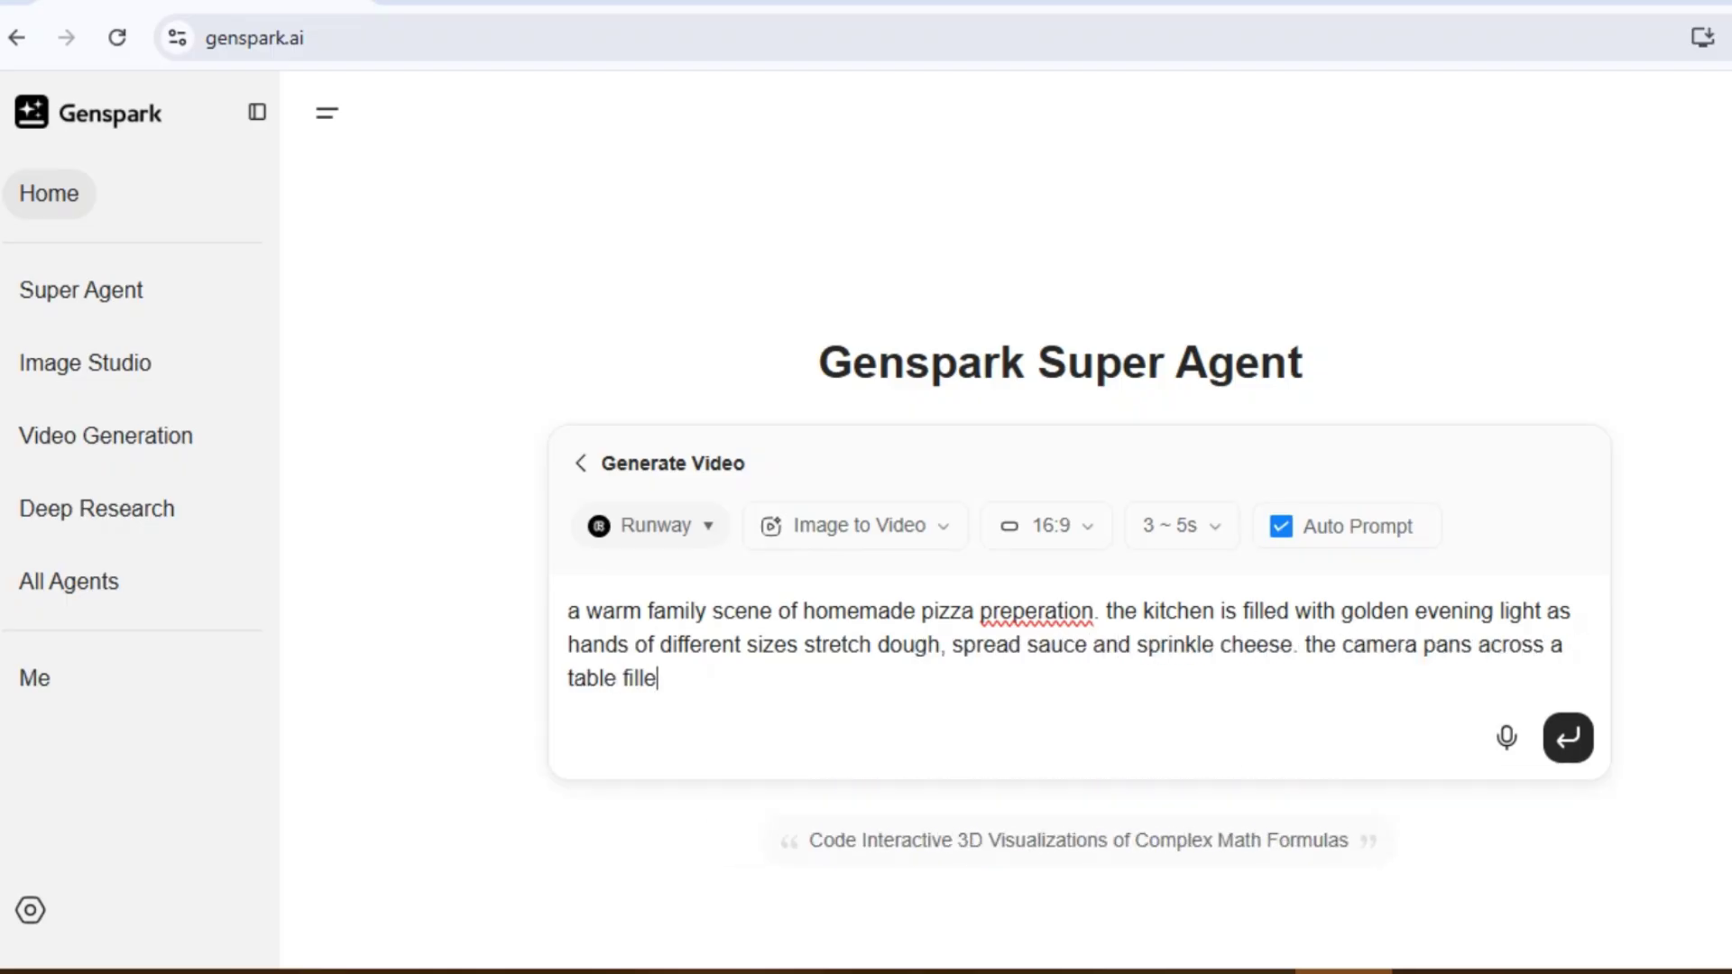
text(d with colorful toppings in small bowls. childer)
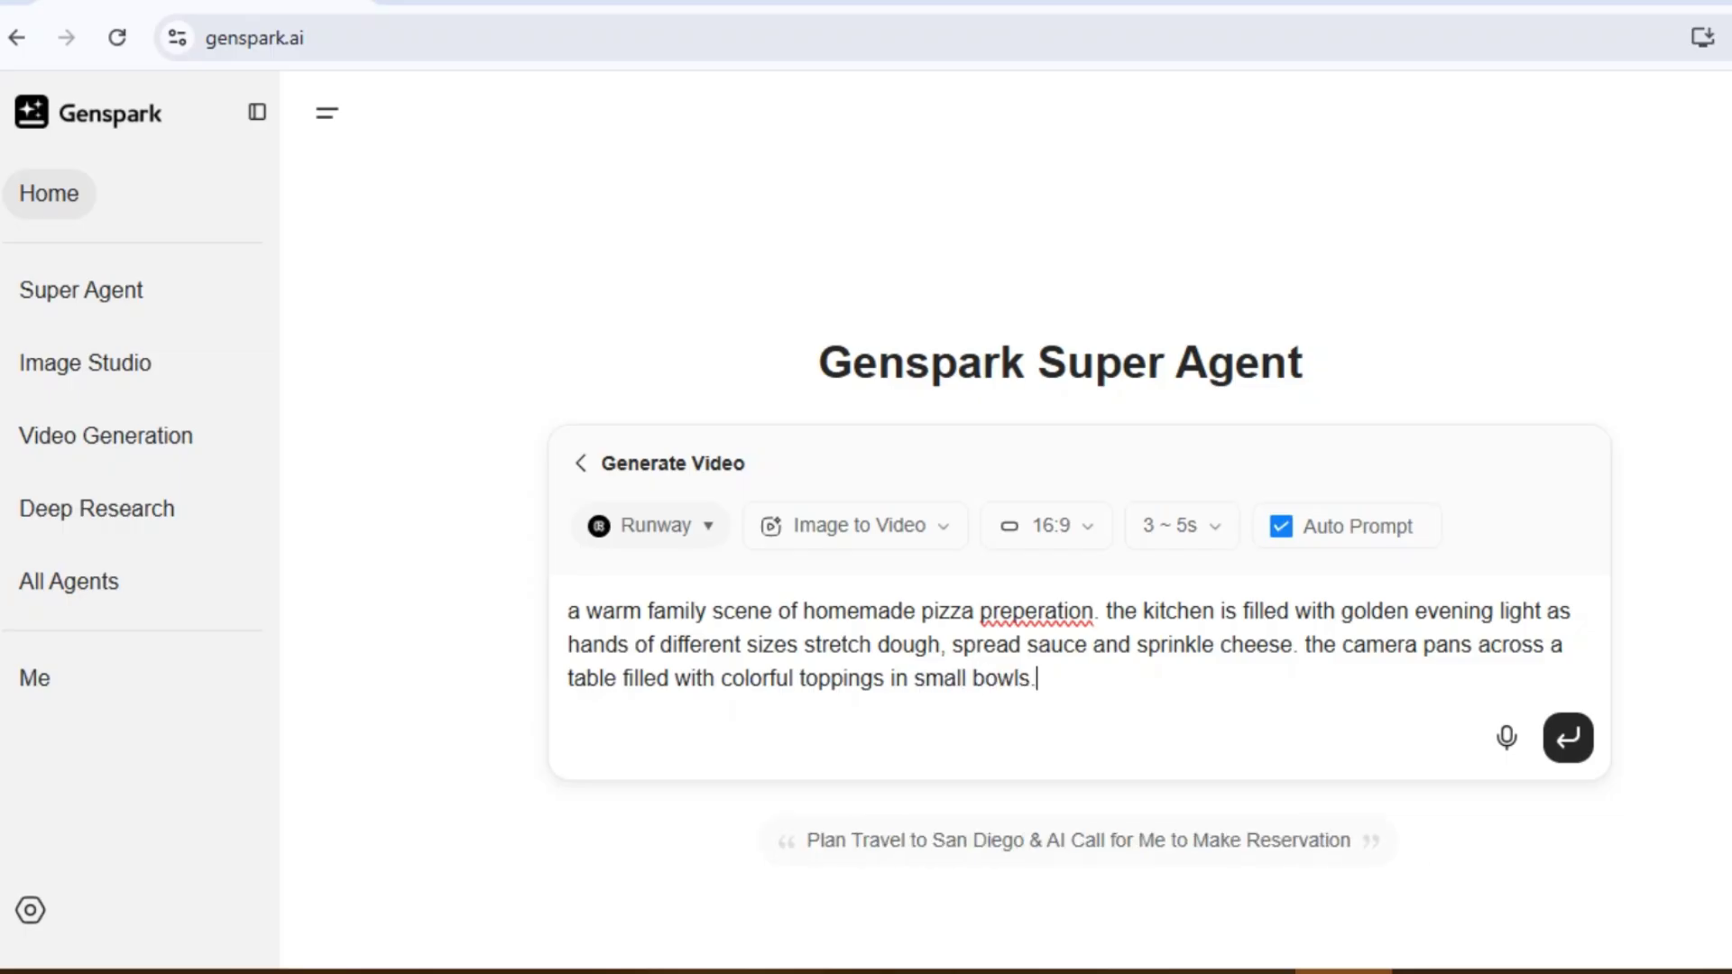
key(BackSpace)
key(BackSpace)
text(ren)
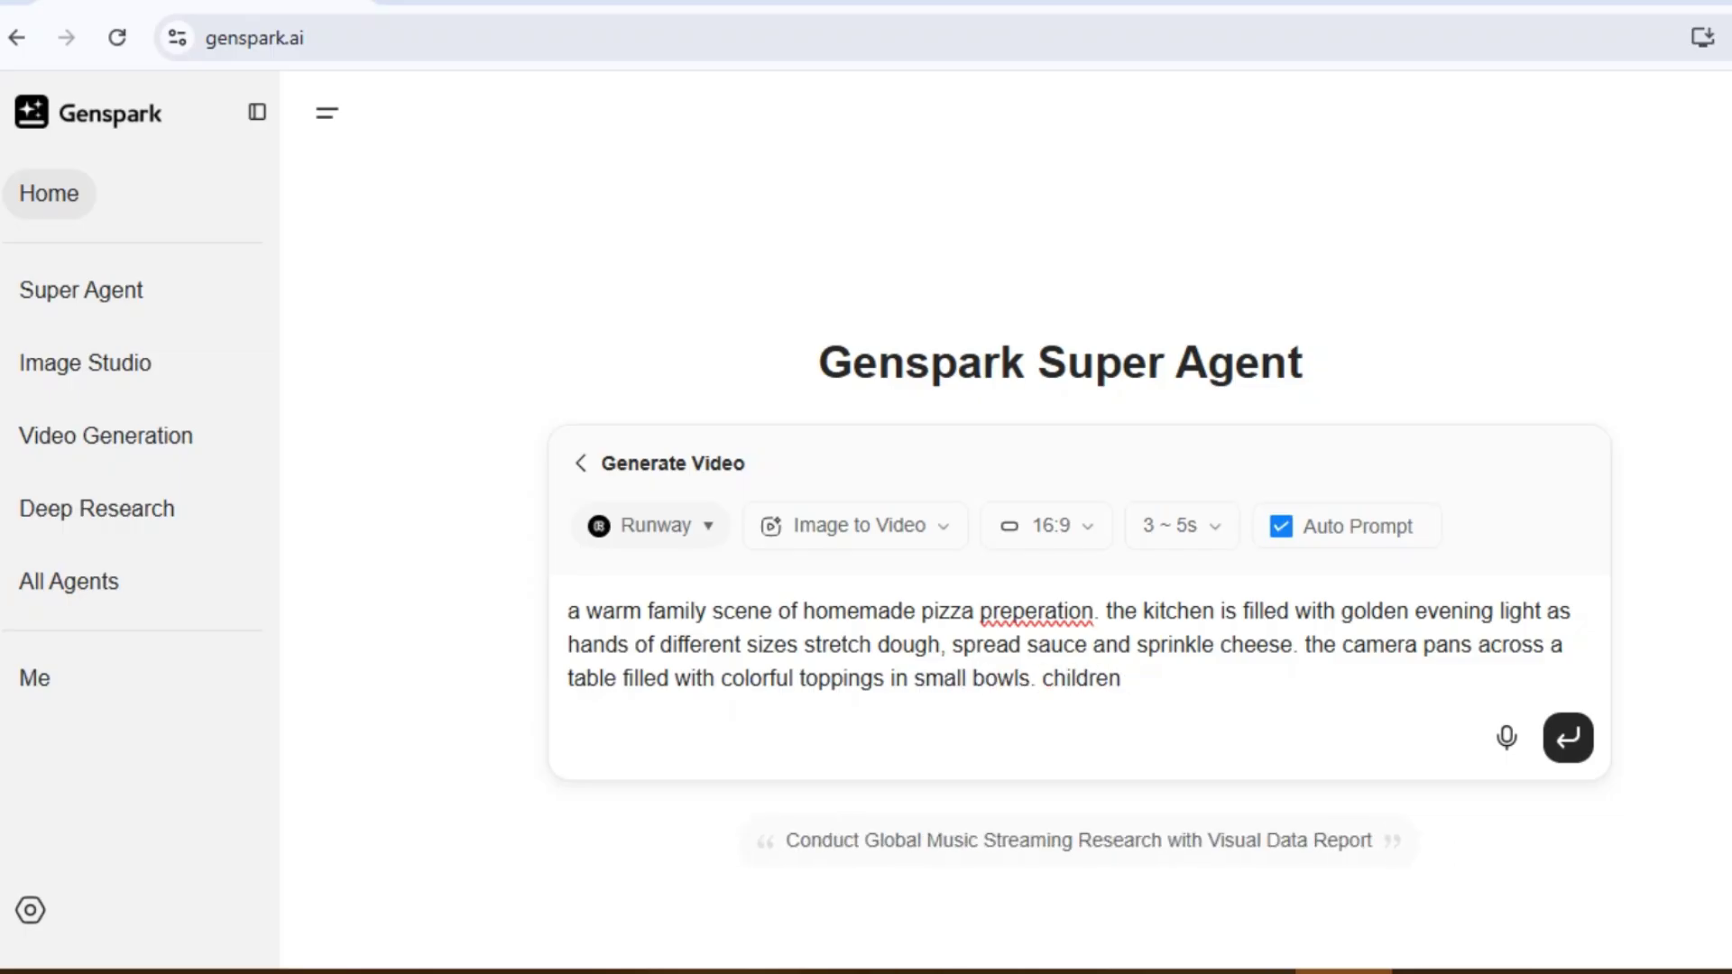
text( giggle as they create their own pizza designs.)
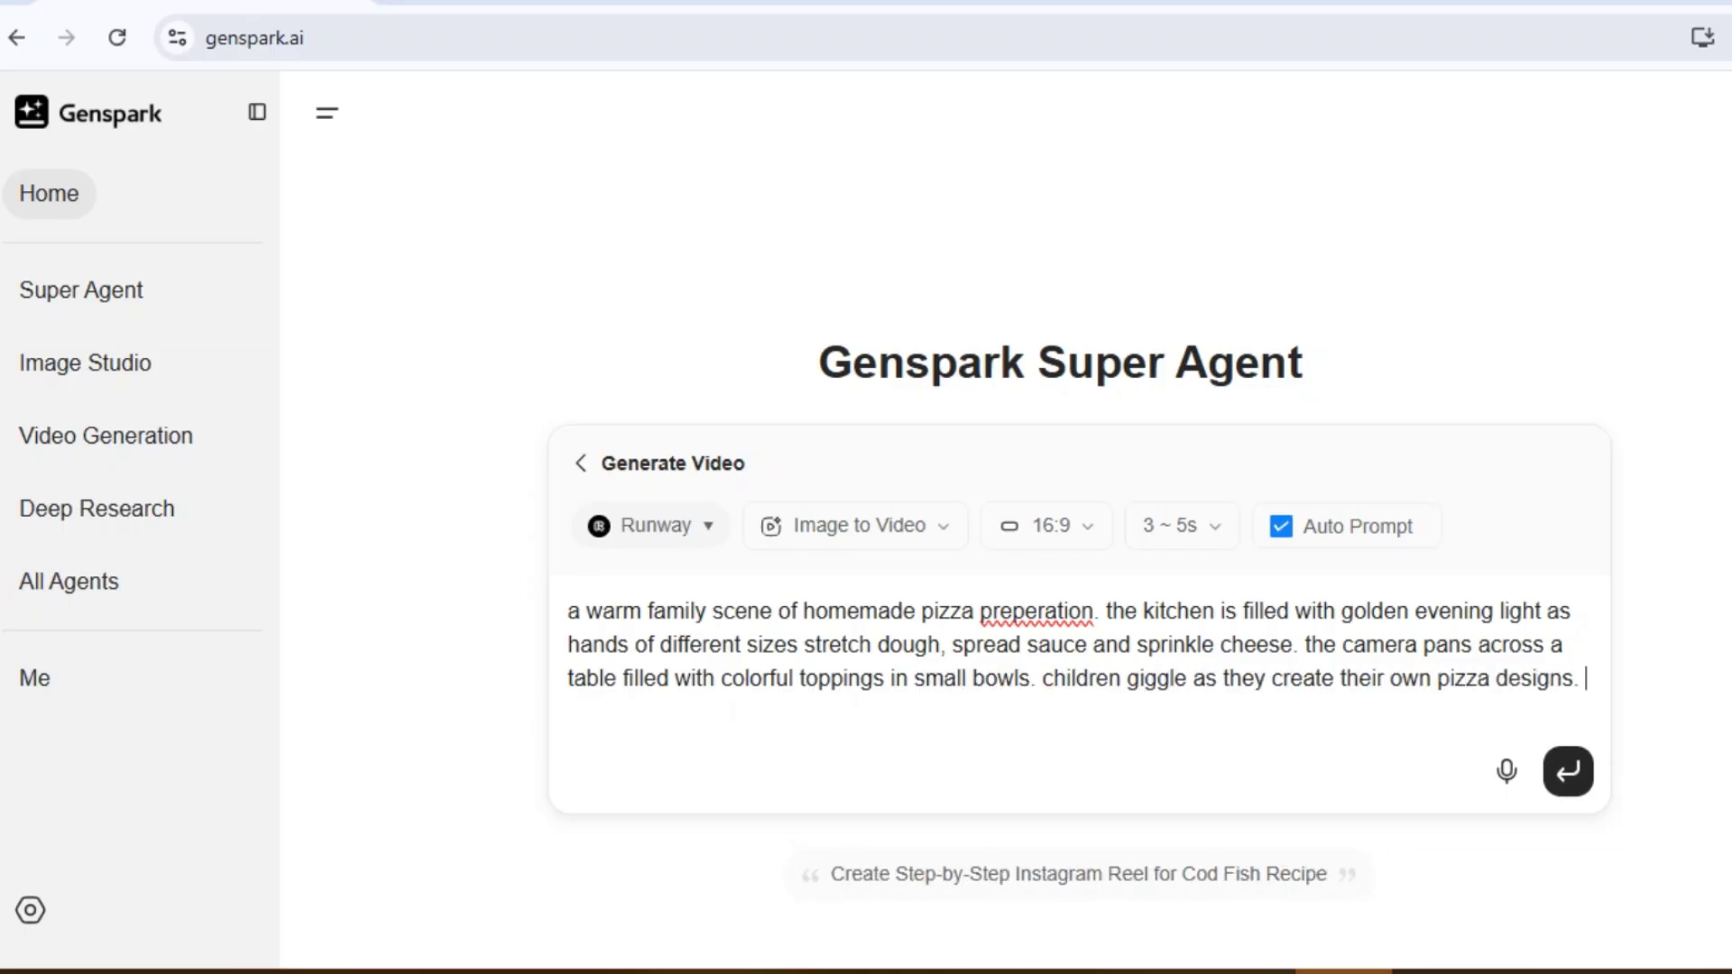
right_click(1036, 614)
click(1127, 34)
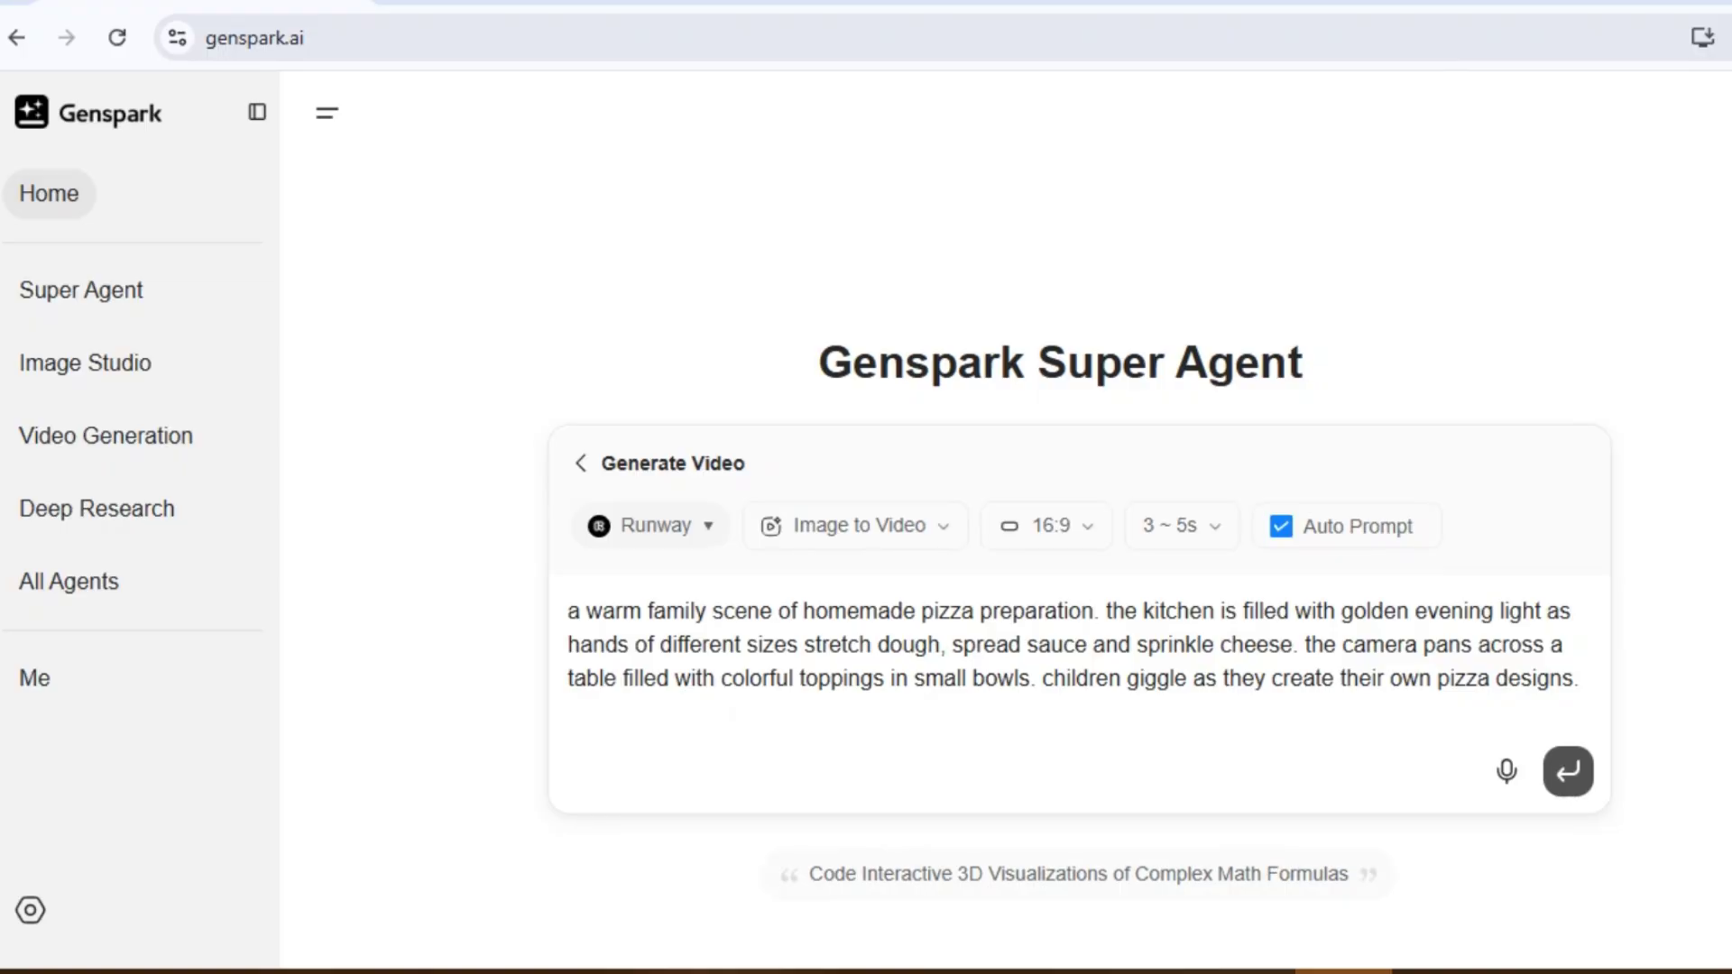
key(Return)
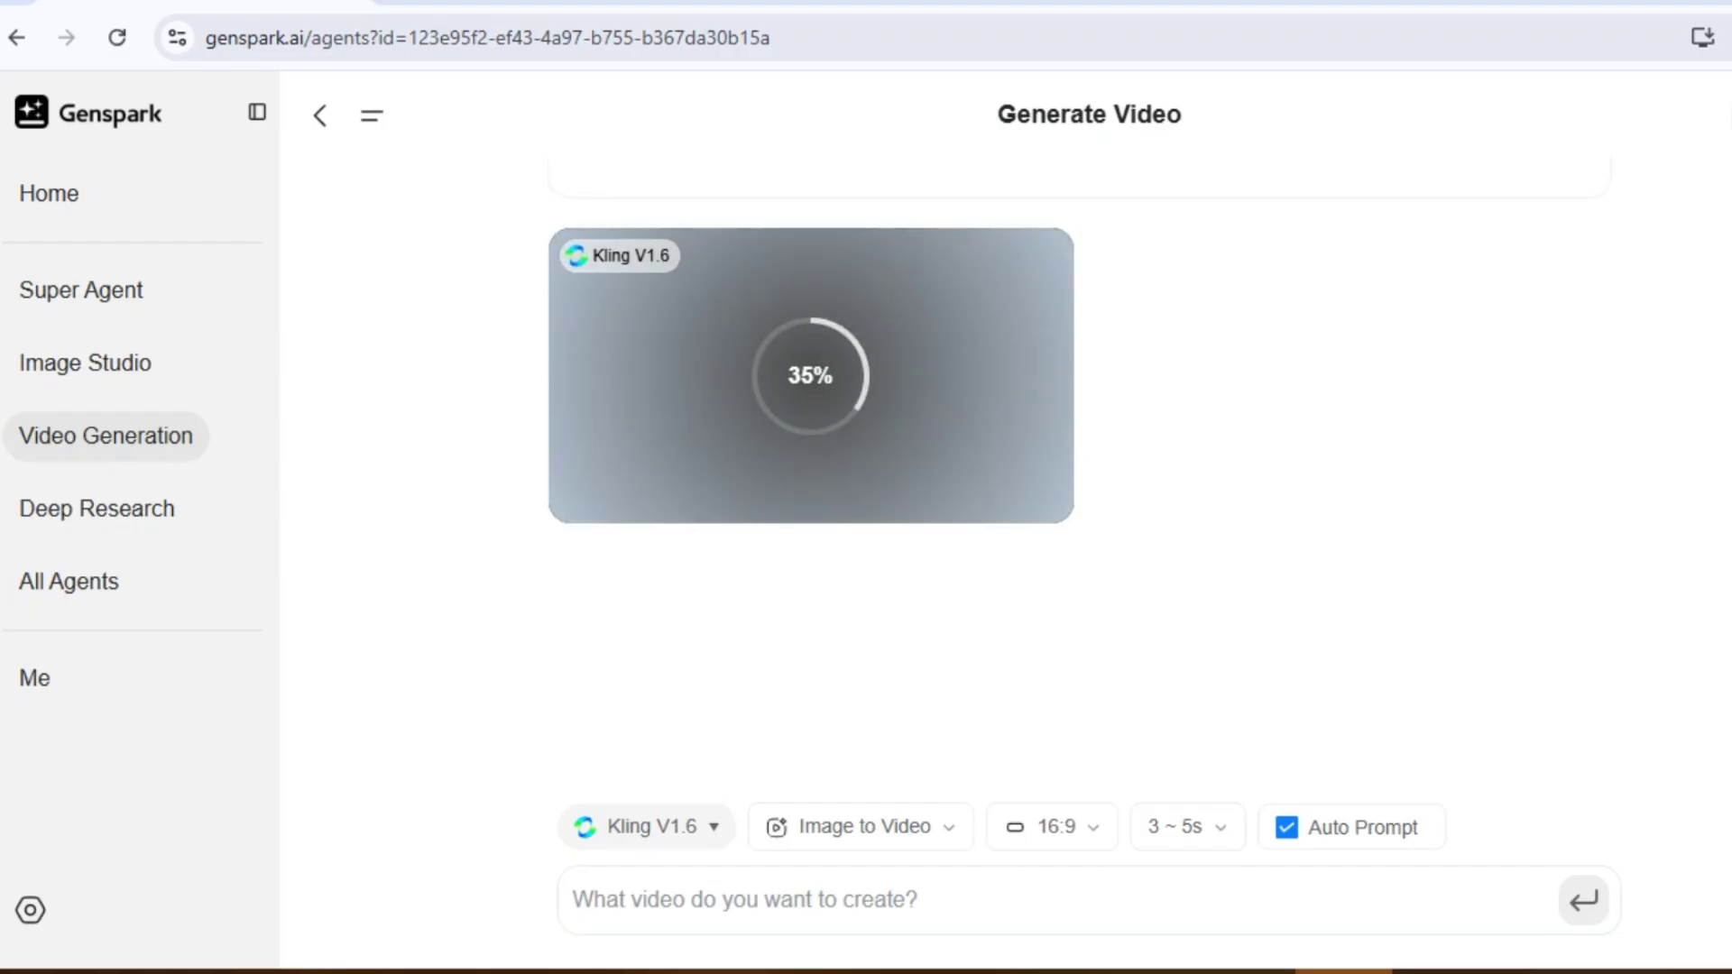
Step: Play the generated pizza video in full screen
key(f)
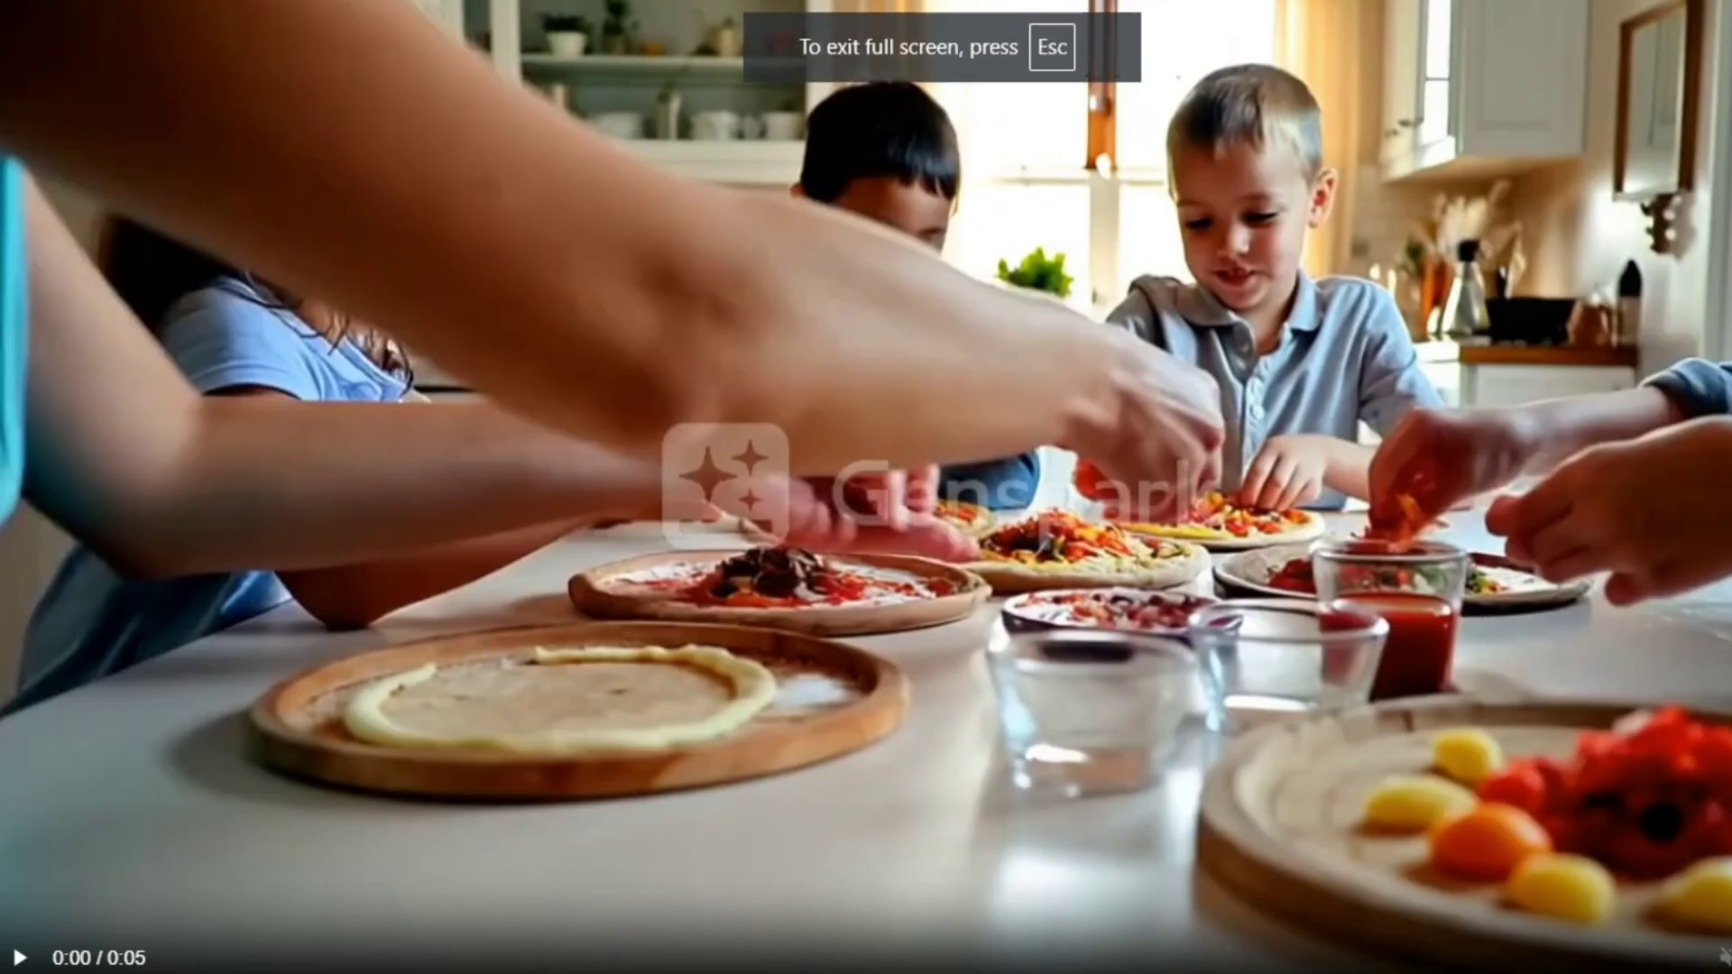
click(20, 956)
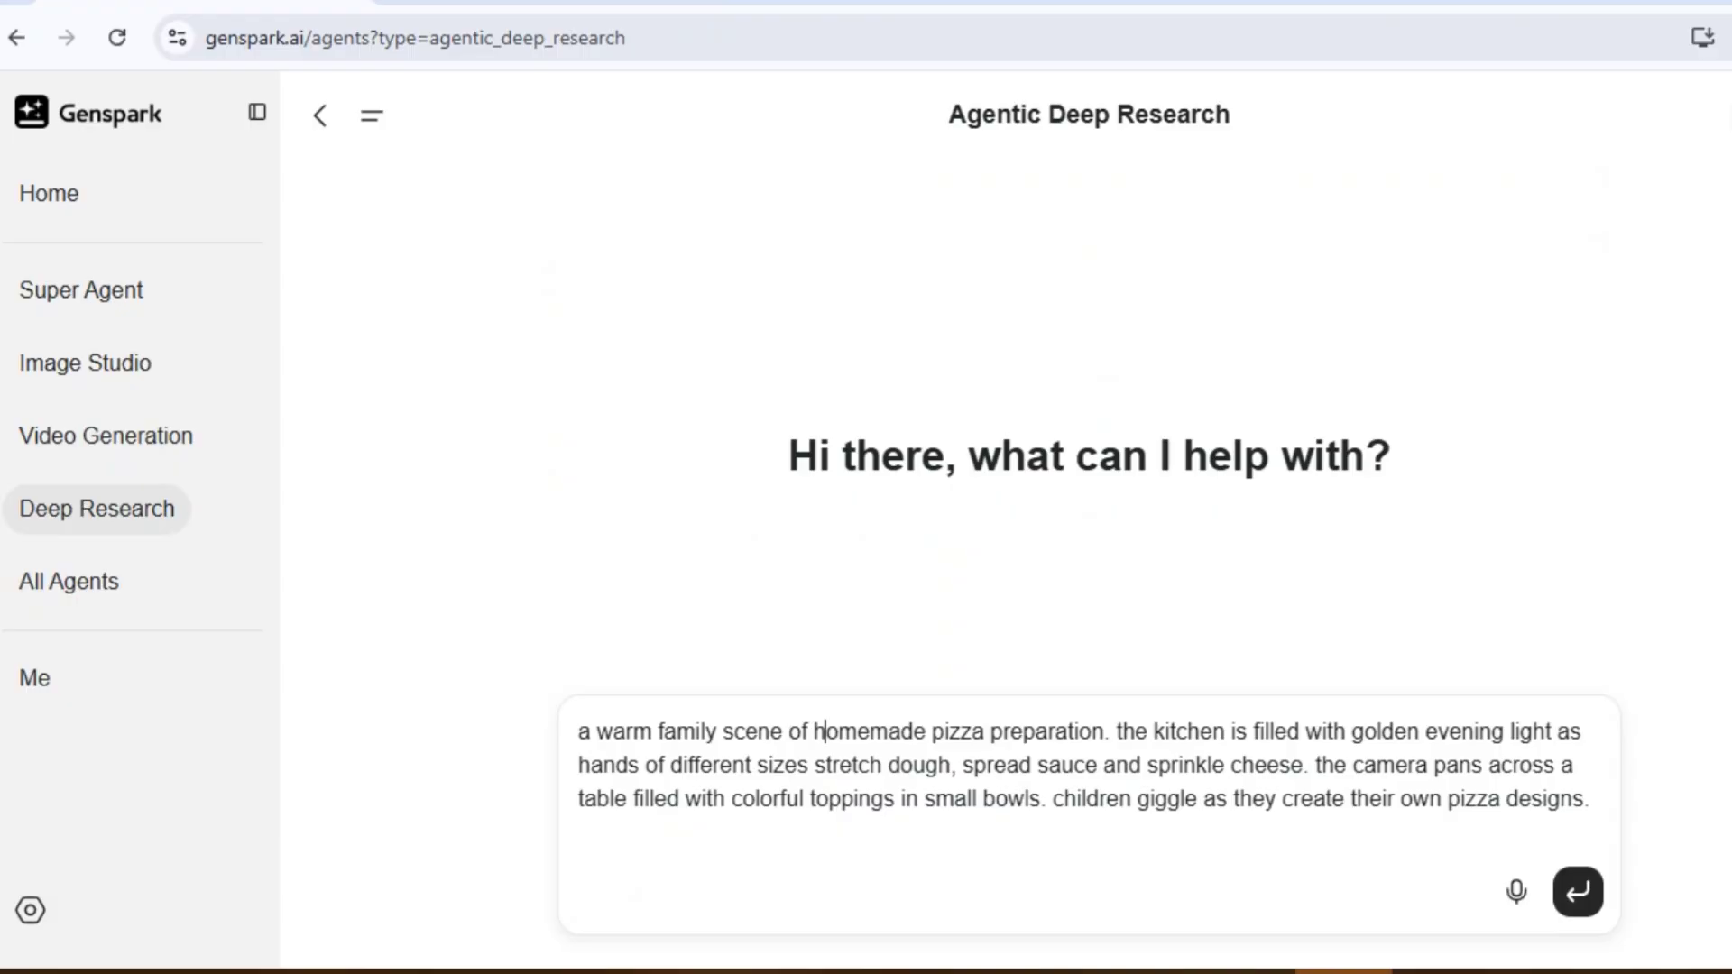
Step: Select all of the leftover pizza prompt in the Deep Research box and delete it
key(ctrl+a)
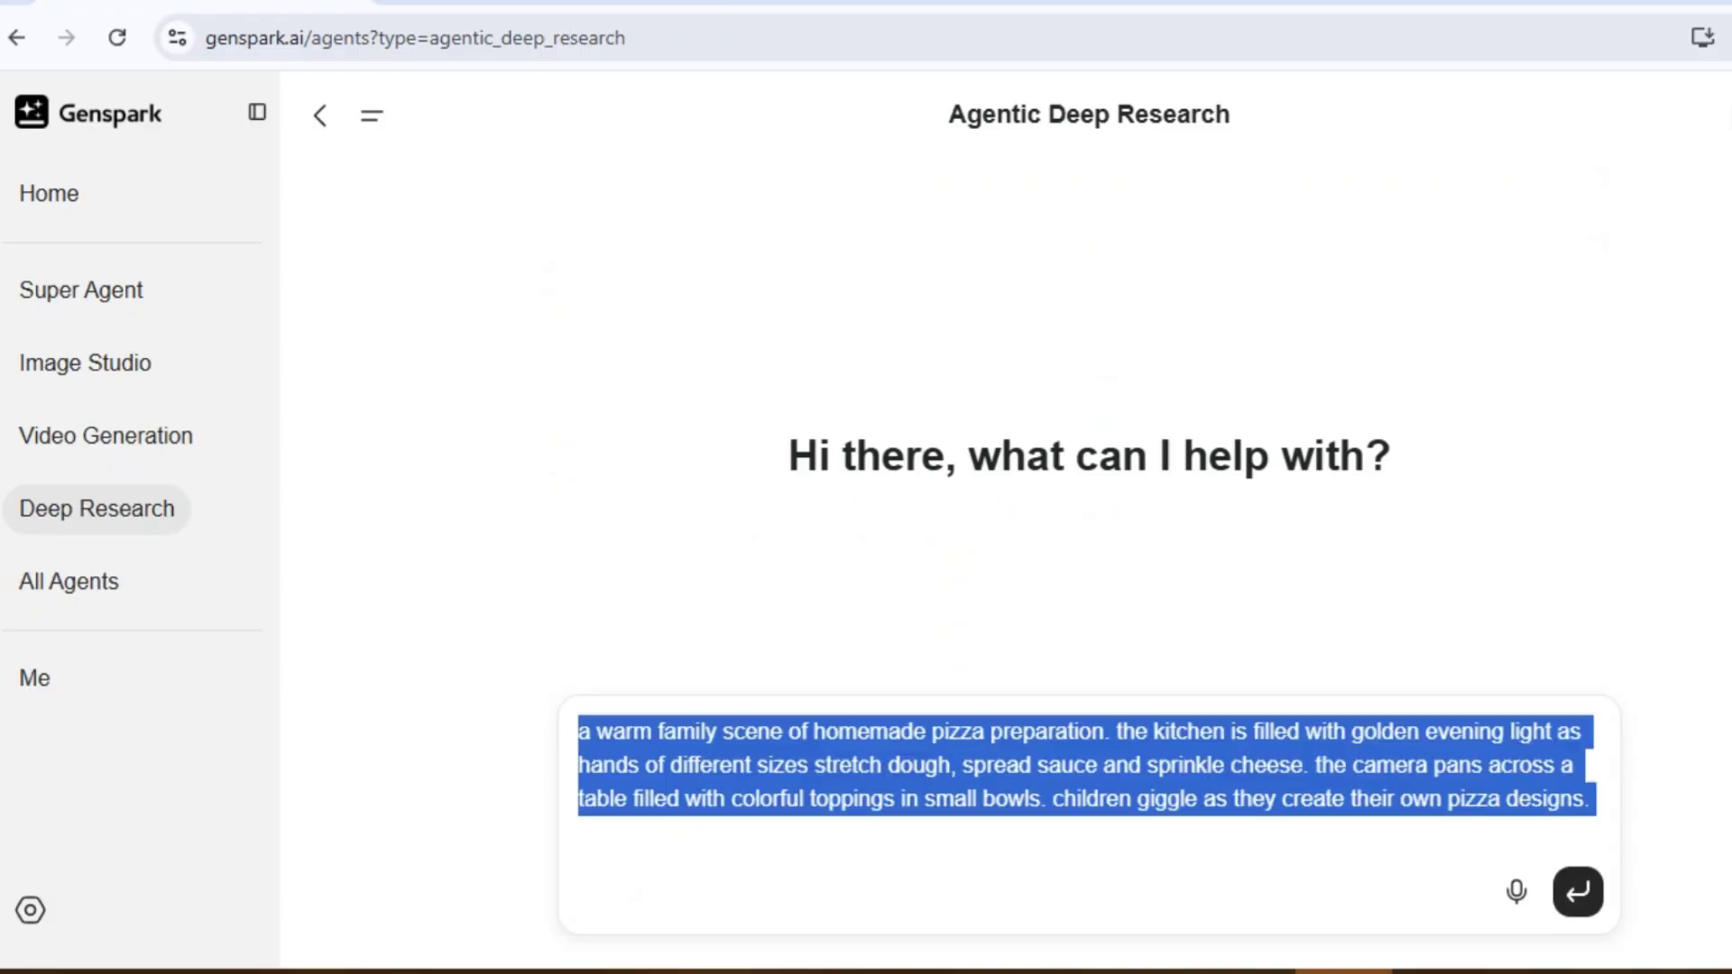
key(BackSpace)
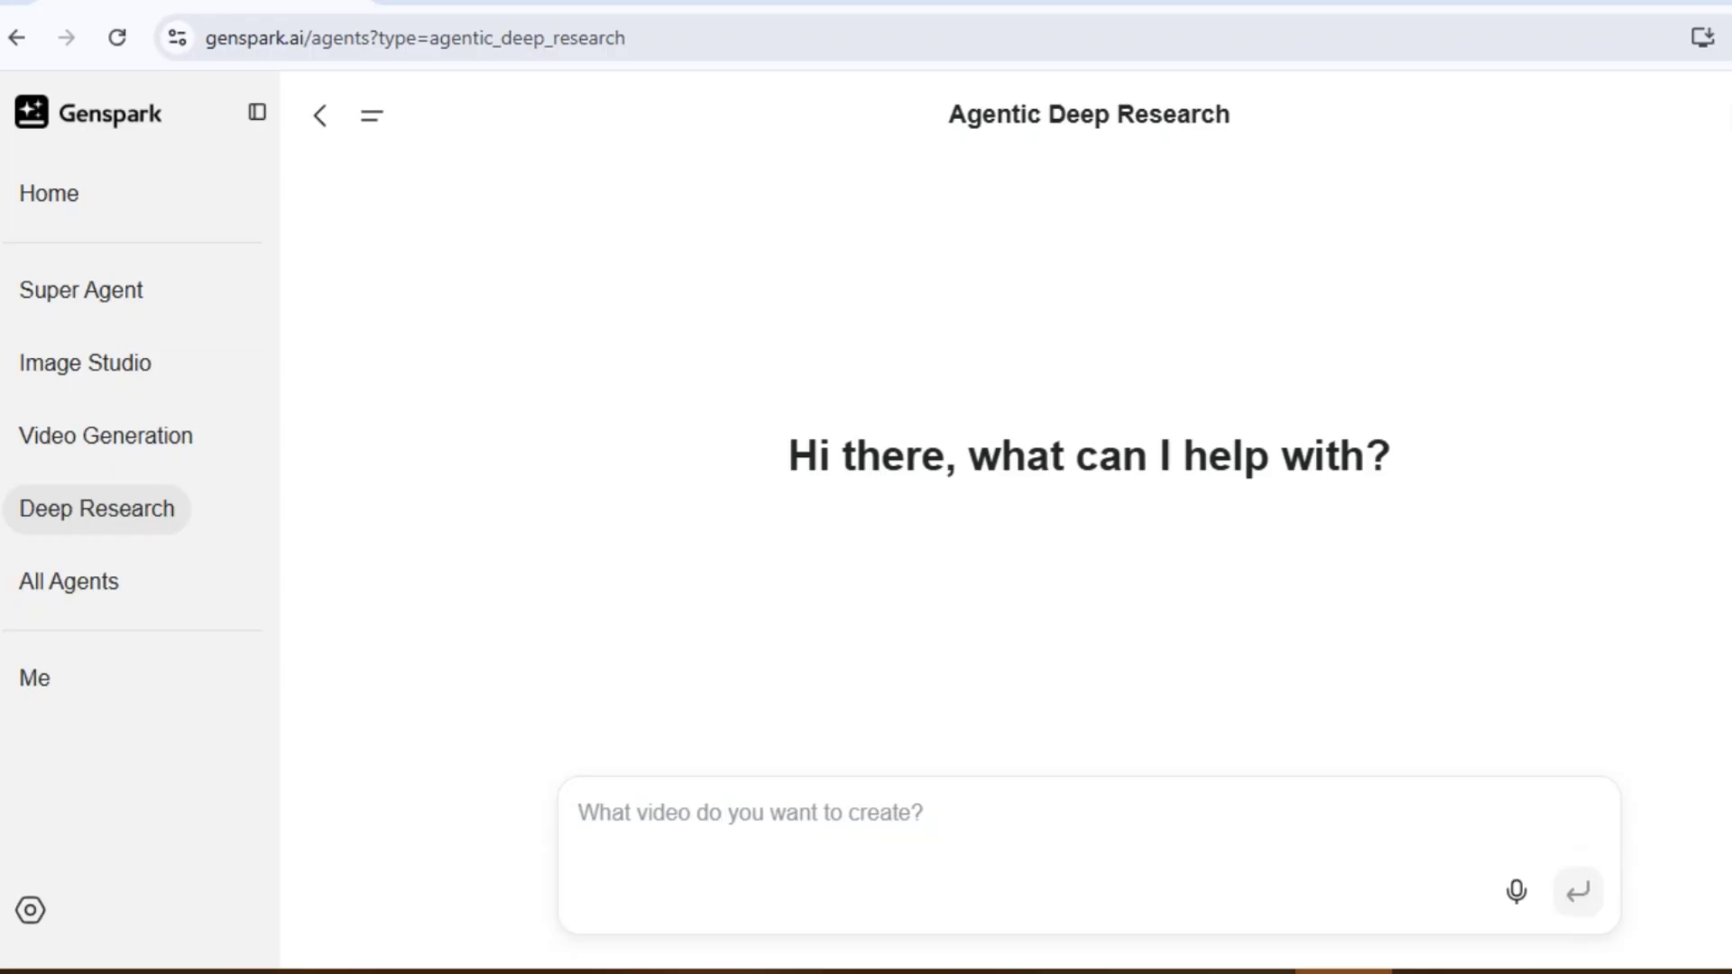
Step: Type the prompt comparing the lifecycle environmental impact of electric versus hydrogen fuel cell vehicles
text(Compare the envoir)
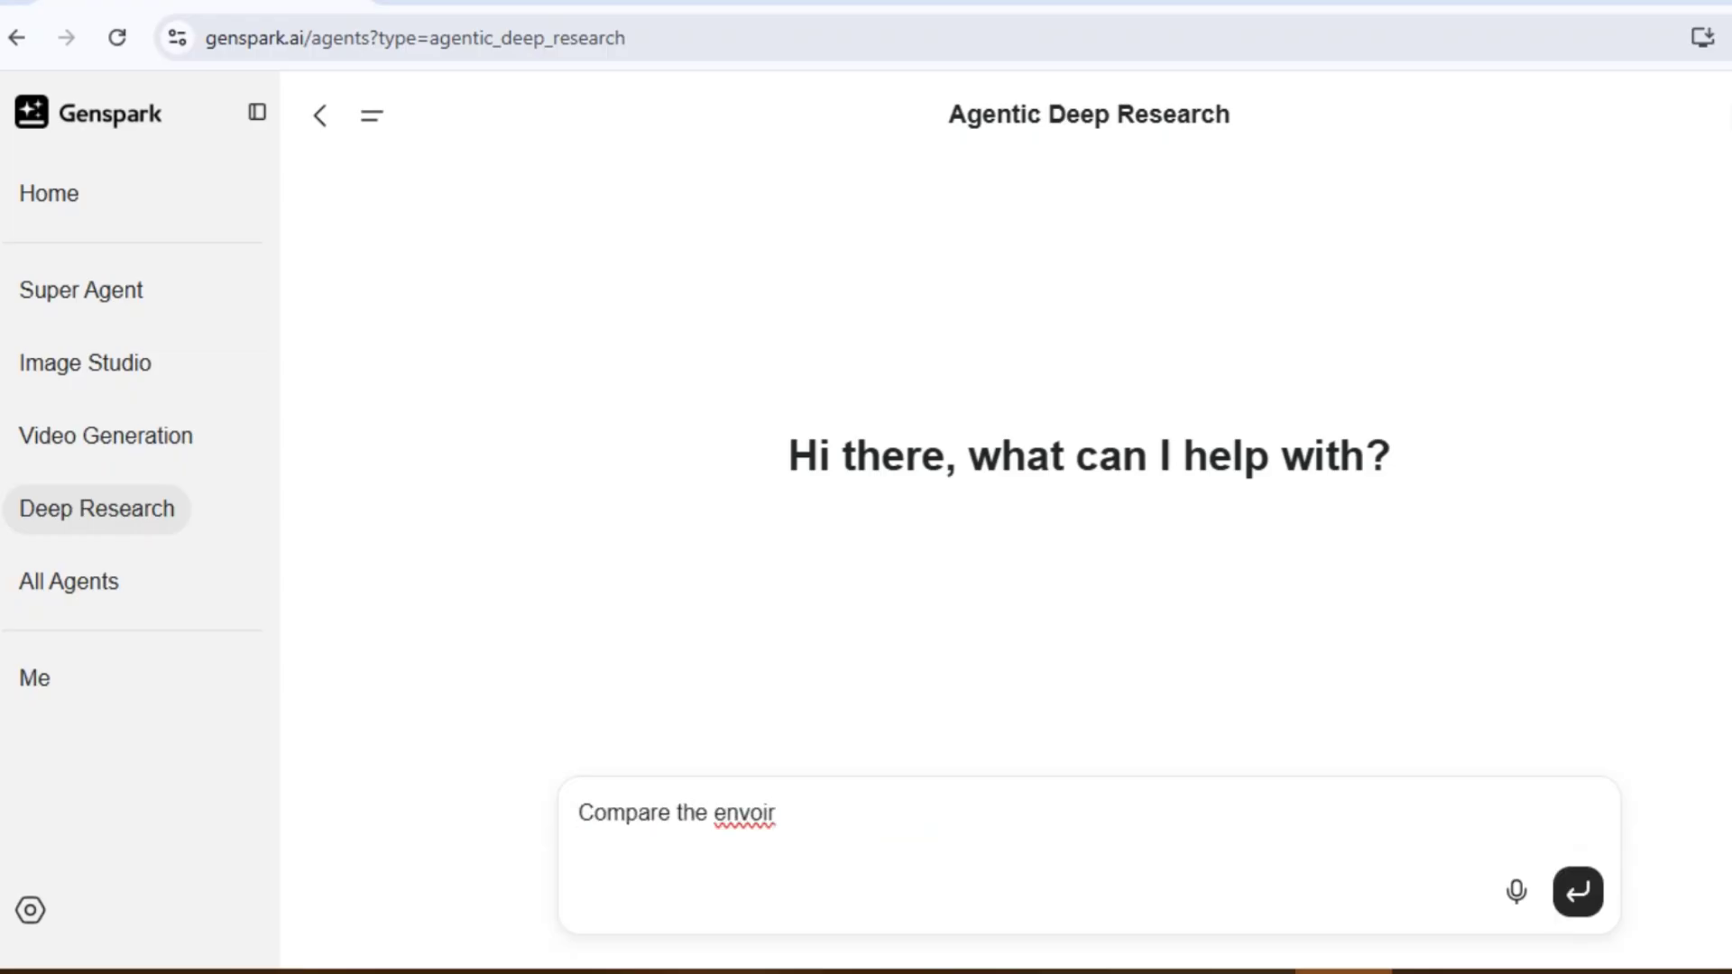
key(BackSpace)
key(BackSpace)
key(BackSpace)
text(irnomental impact )
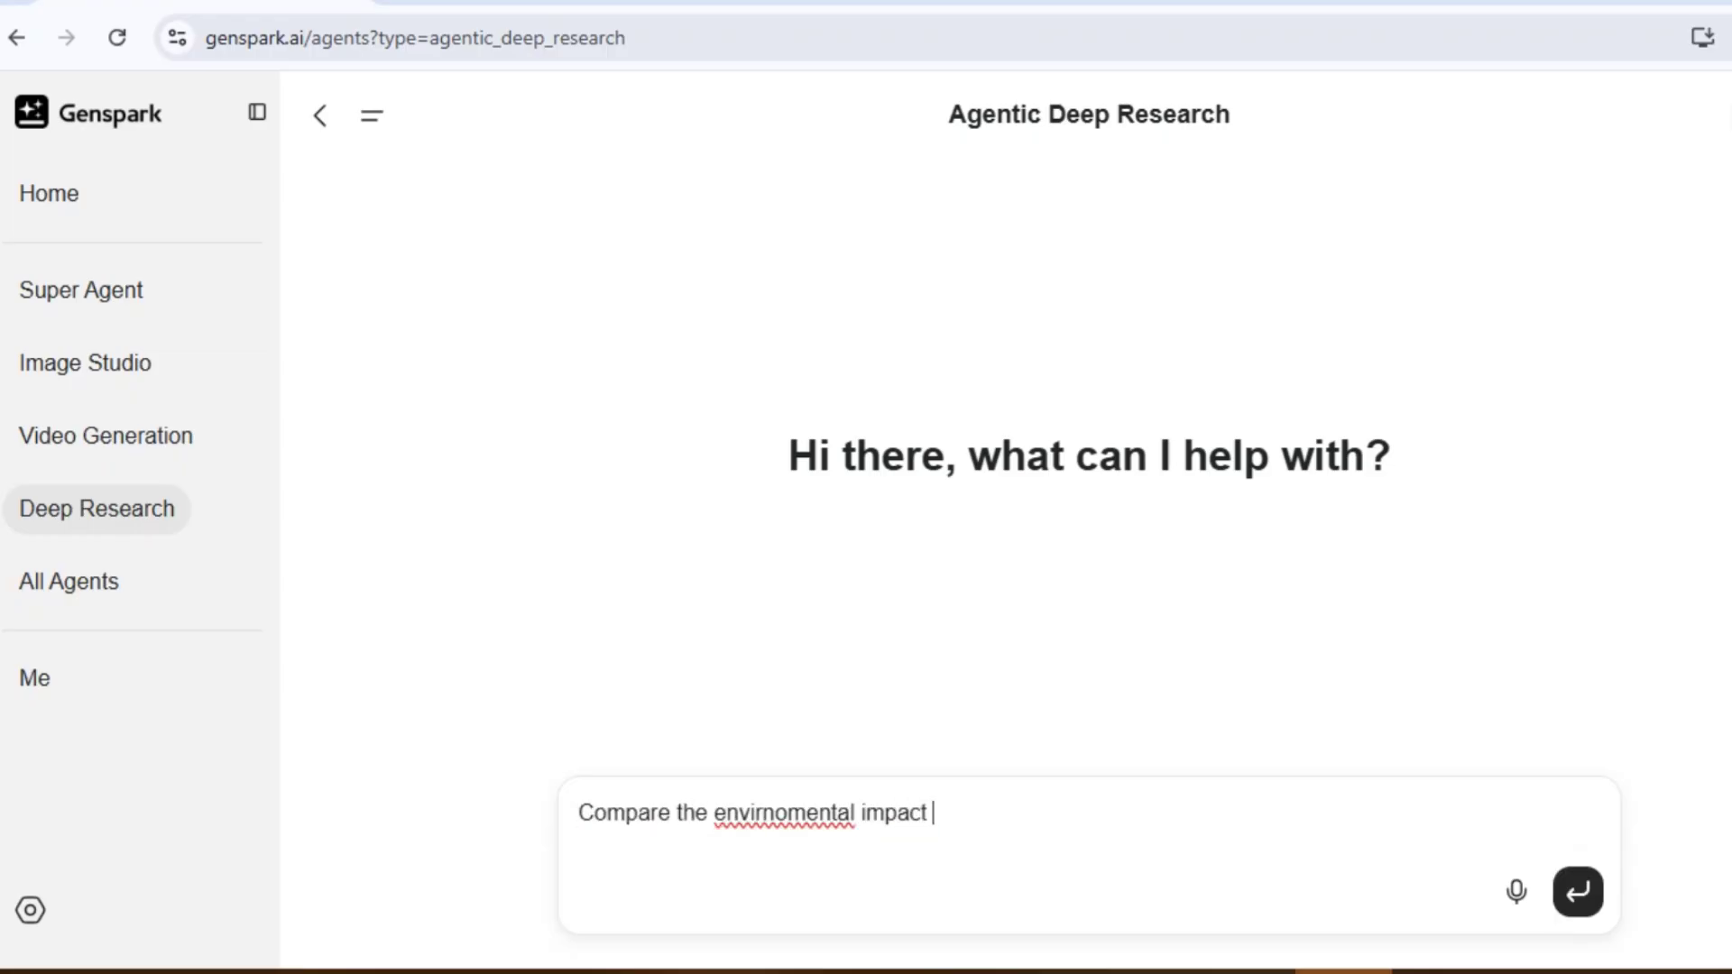
text(of electric vehicles versus hygr)
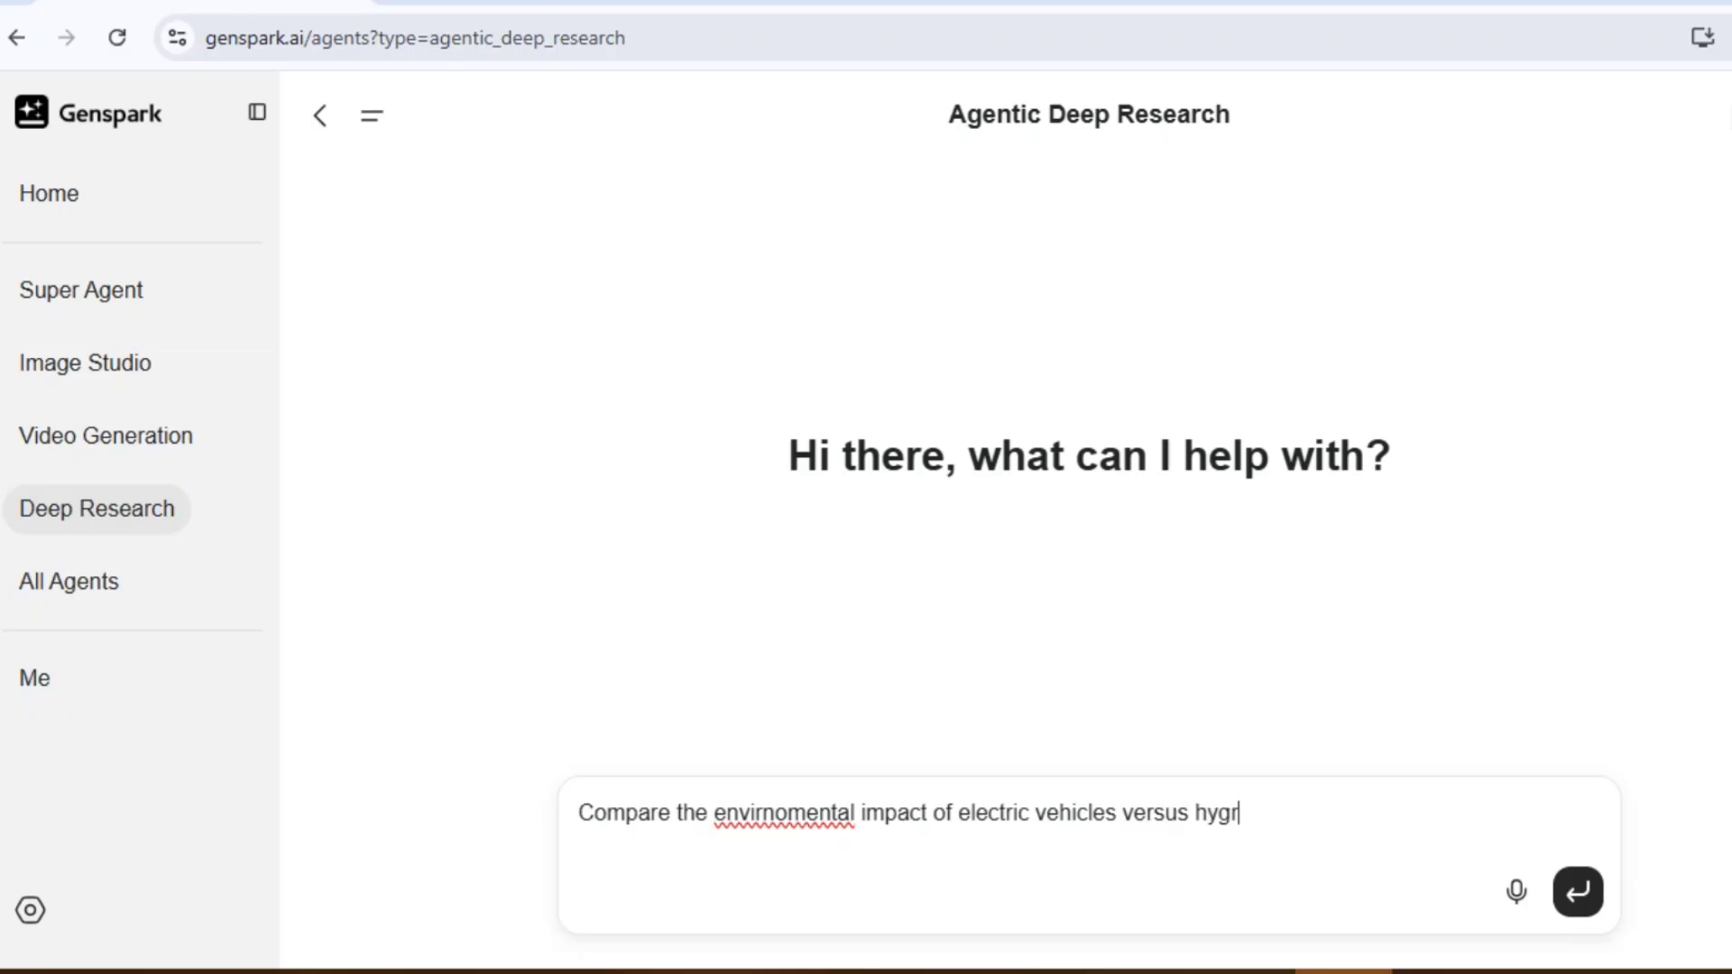
text(ogen fuel cell vehicles o)
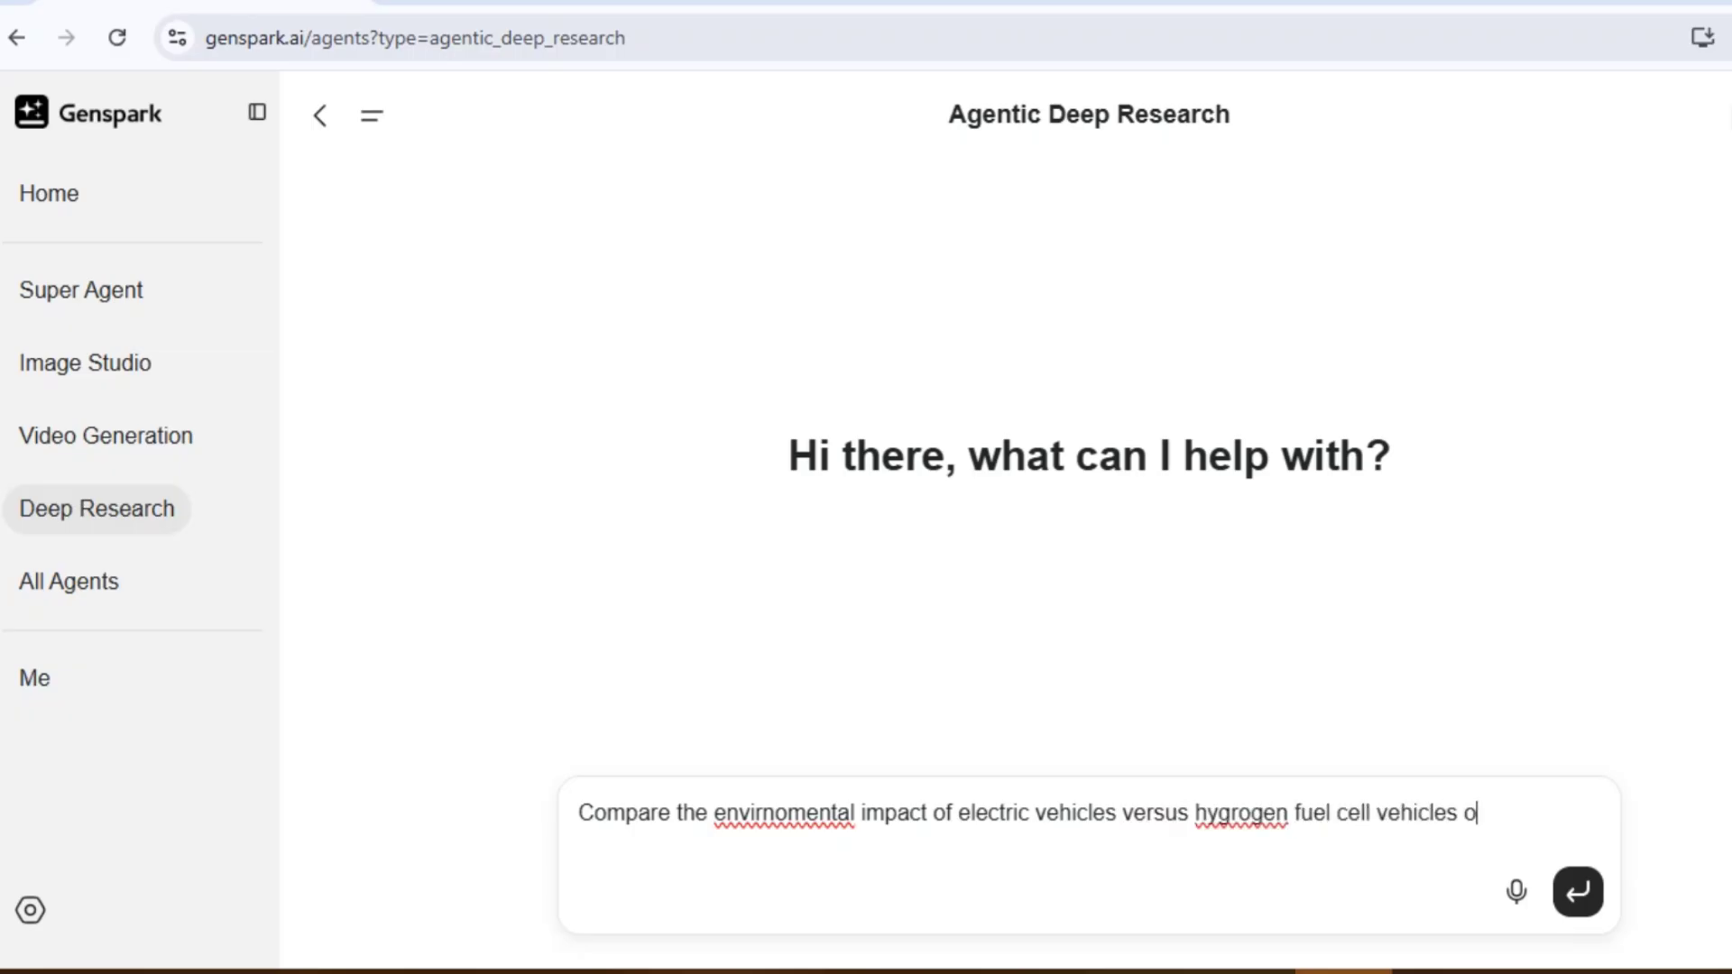
text(ver their entire lifecycle. including)
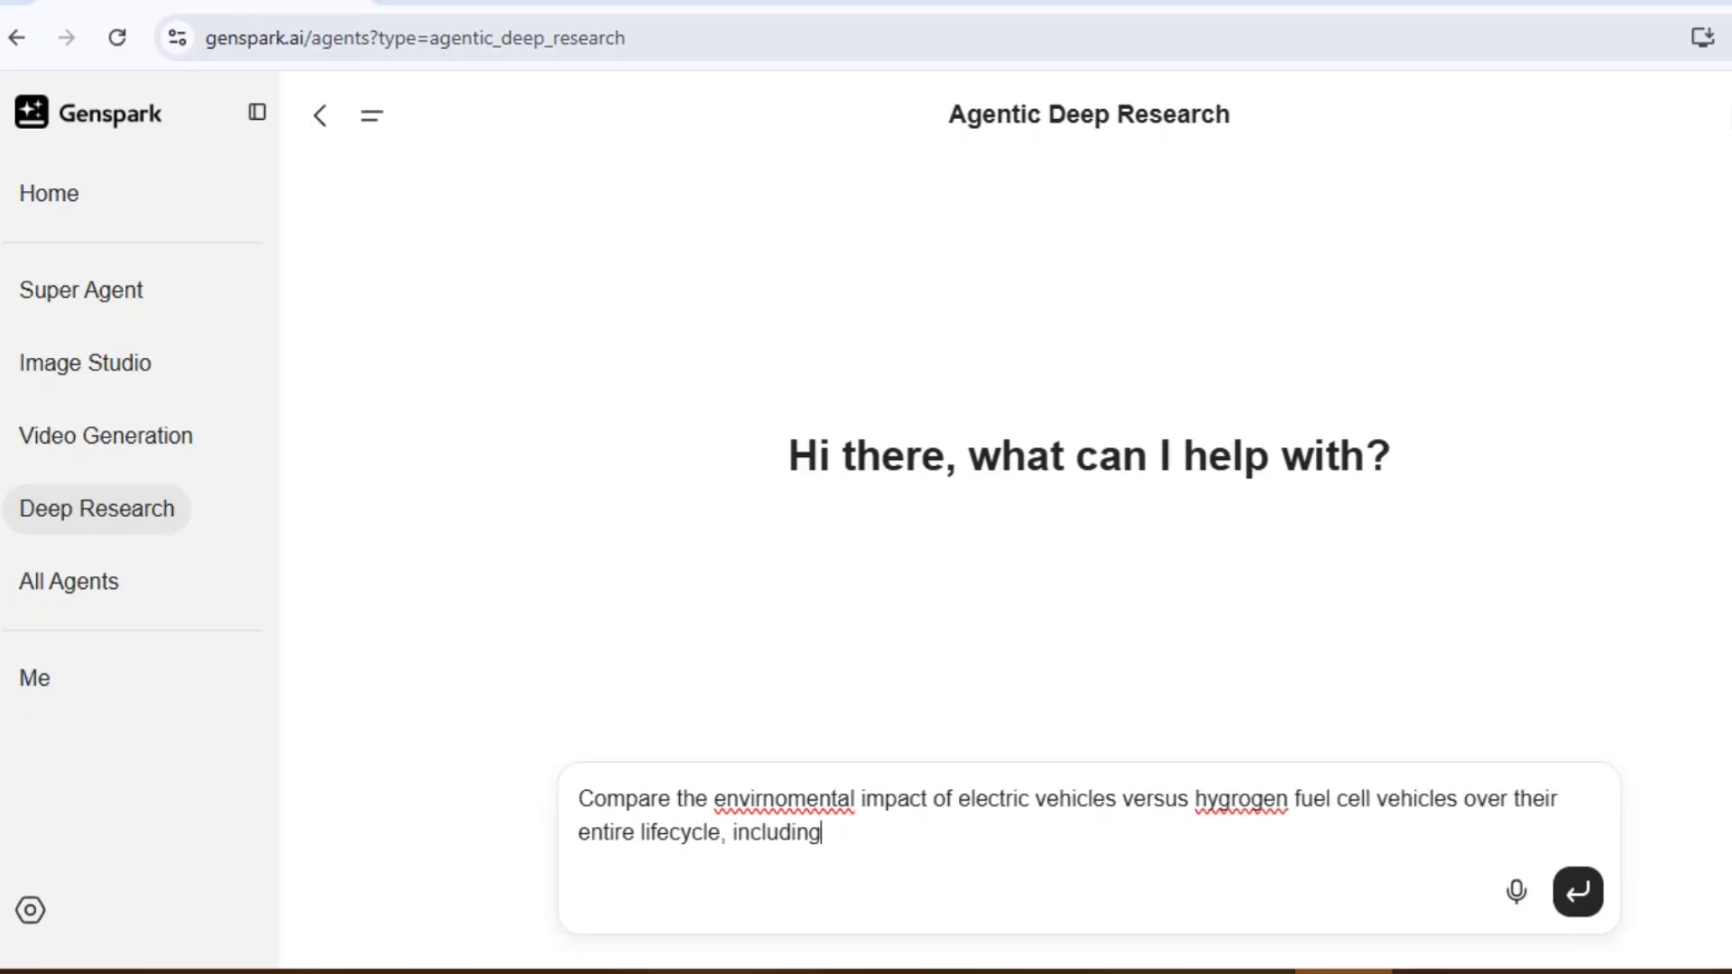
text( manafacturing, usage, and)
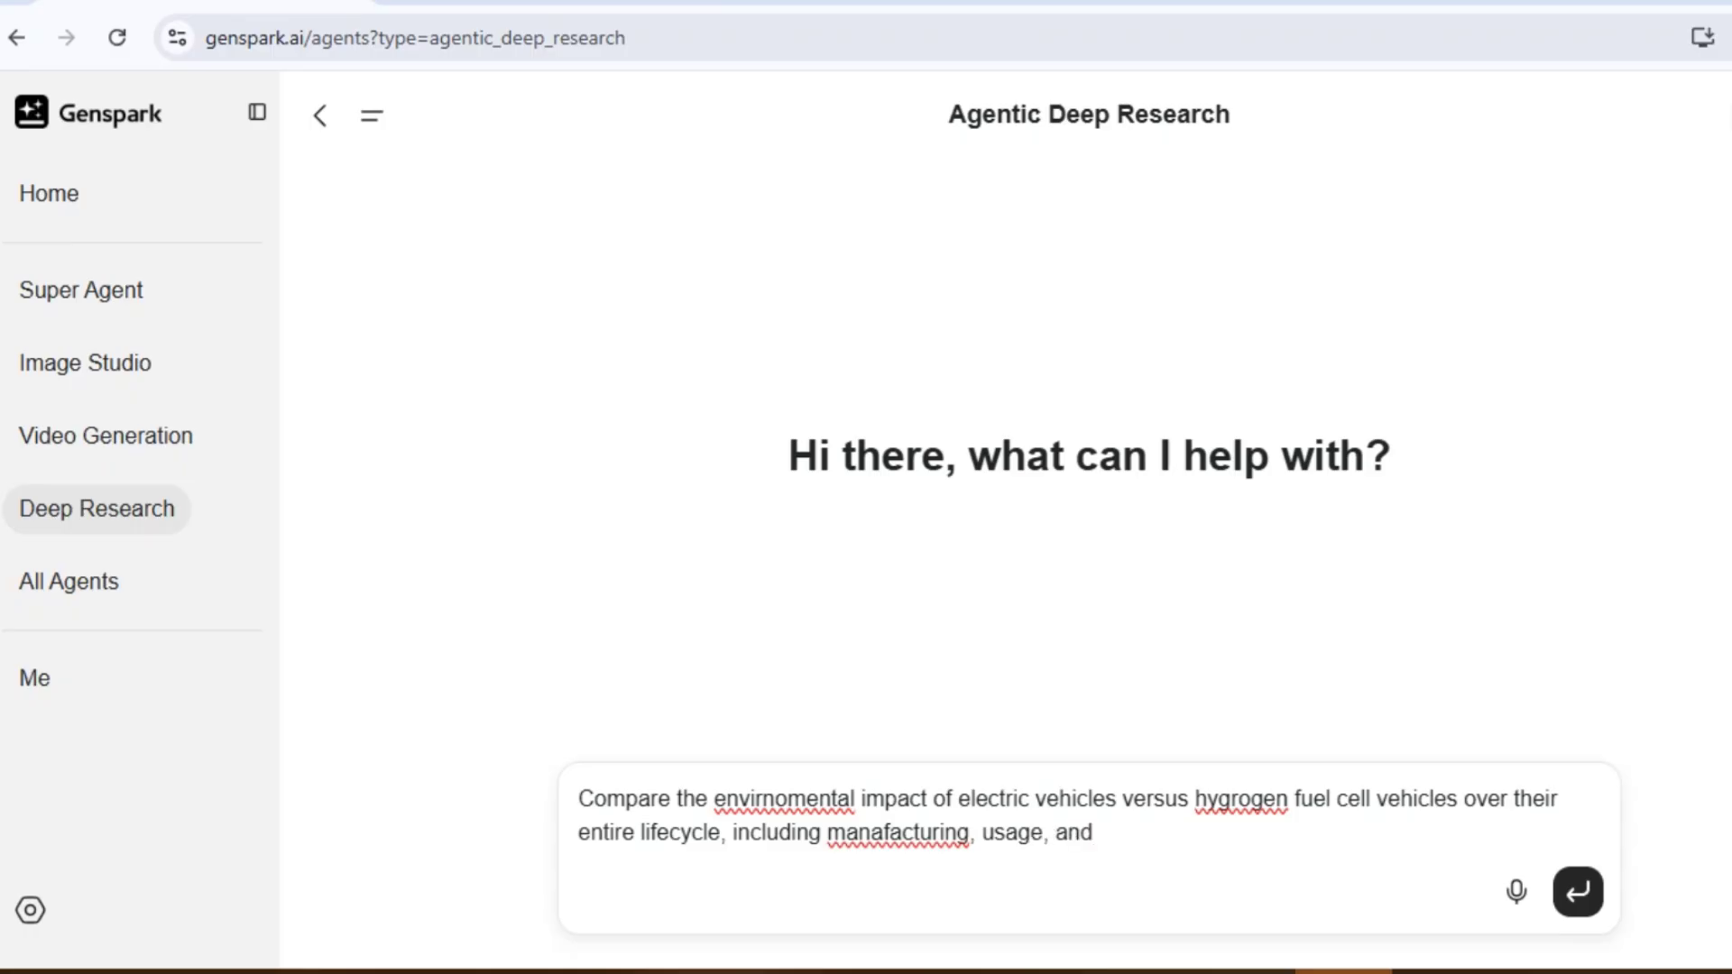
text( disposal. Include the latest)
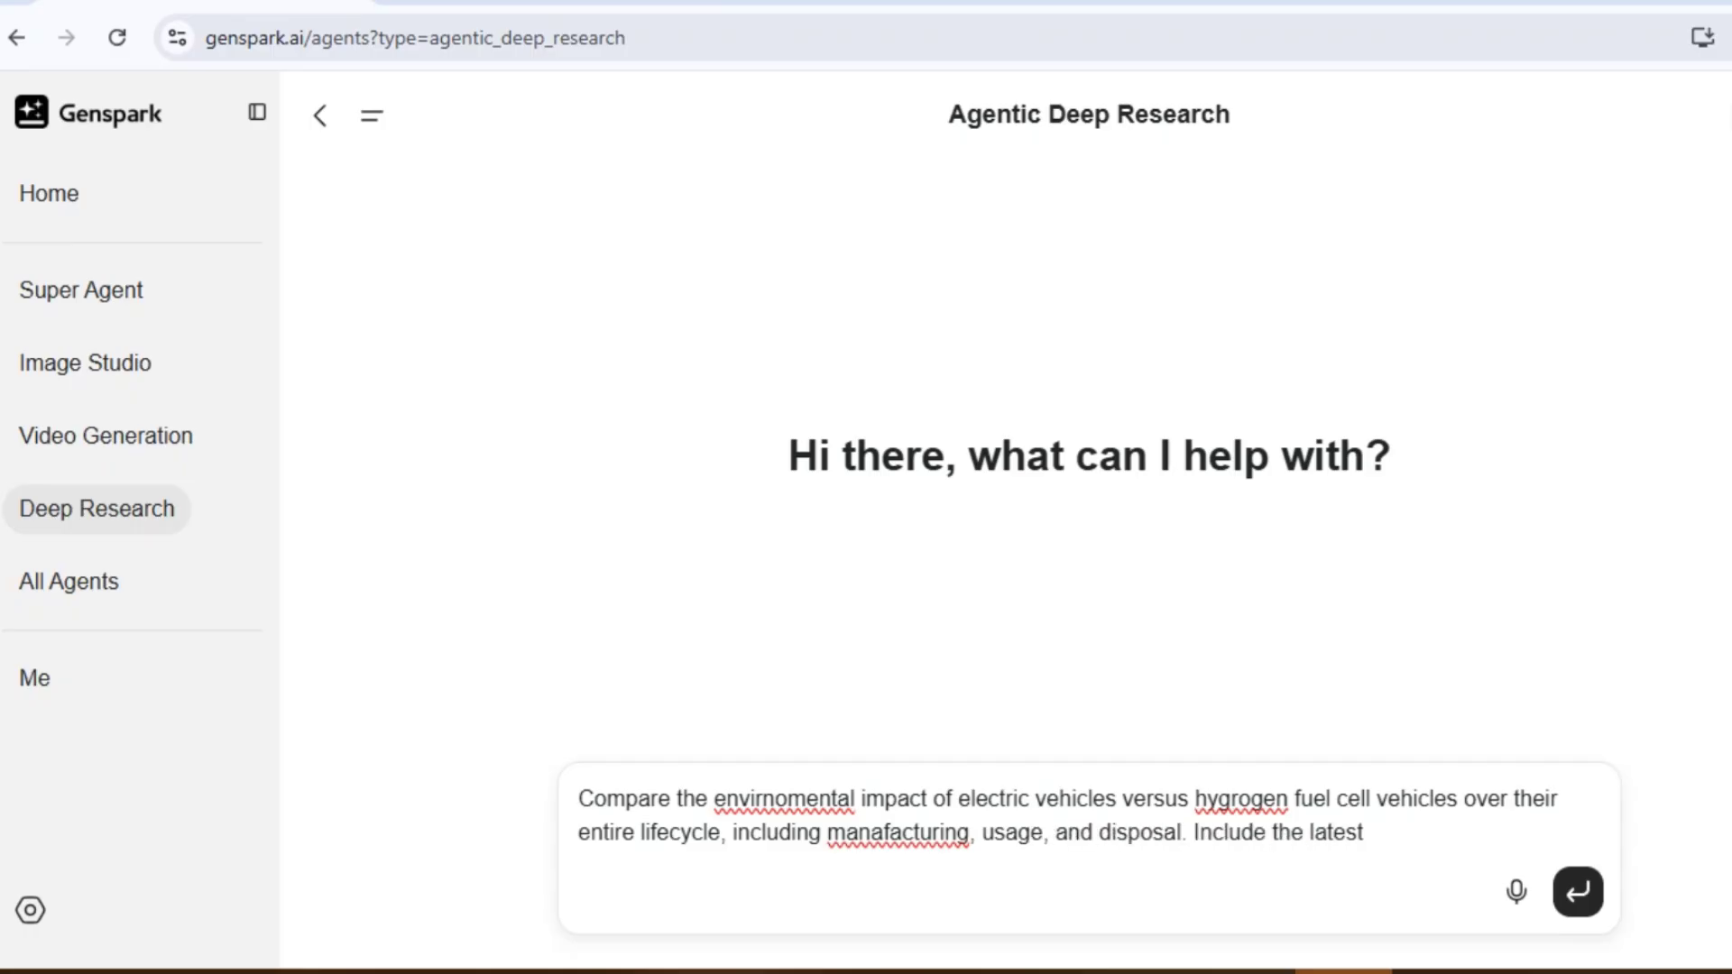
text( research from 2023-2025 and )
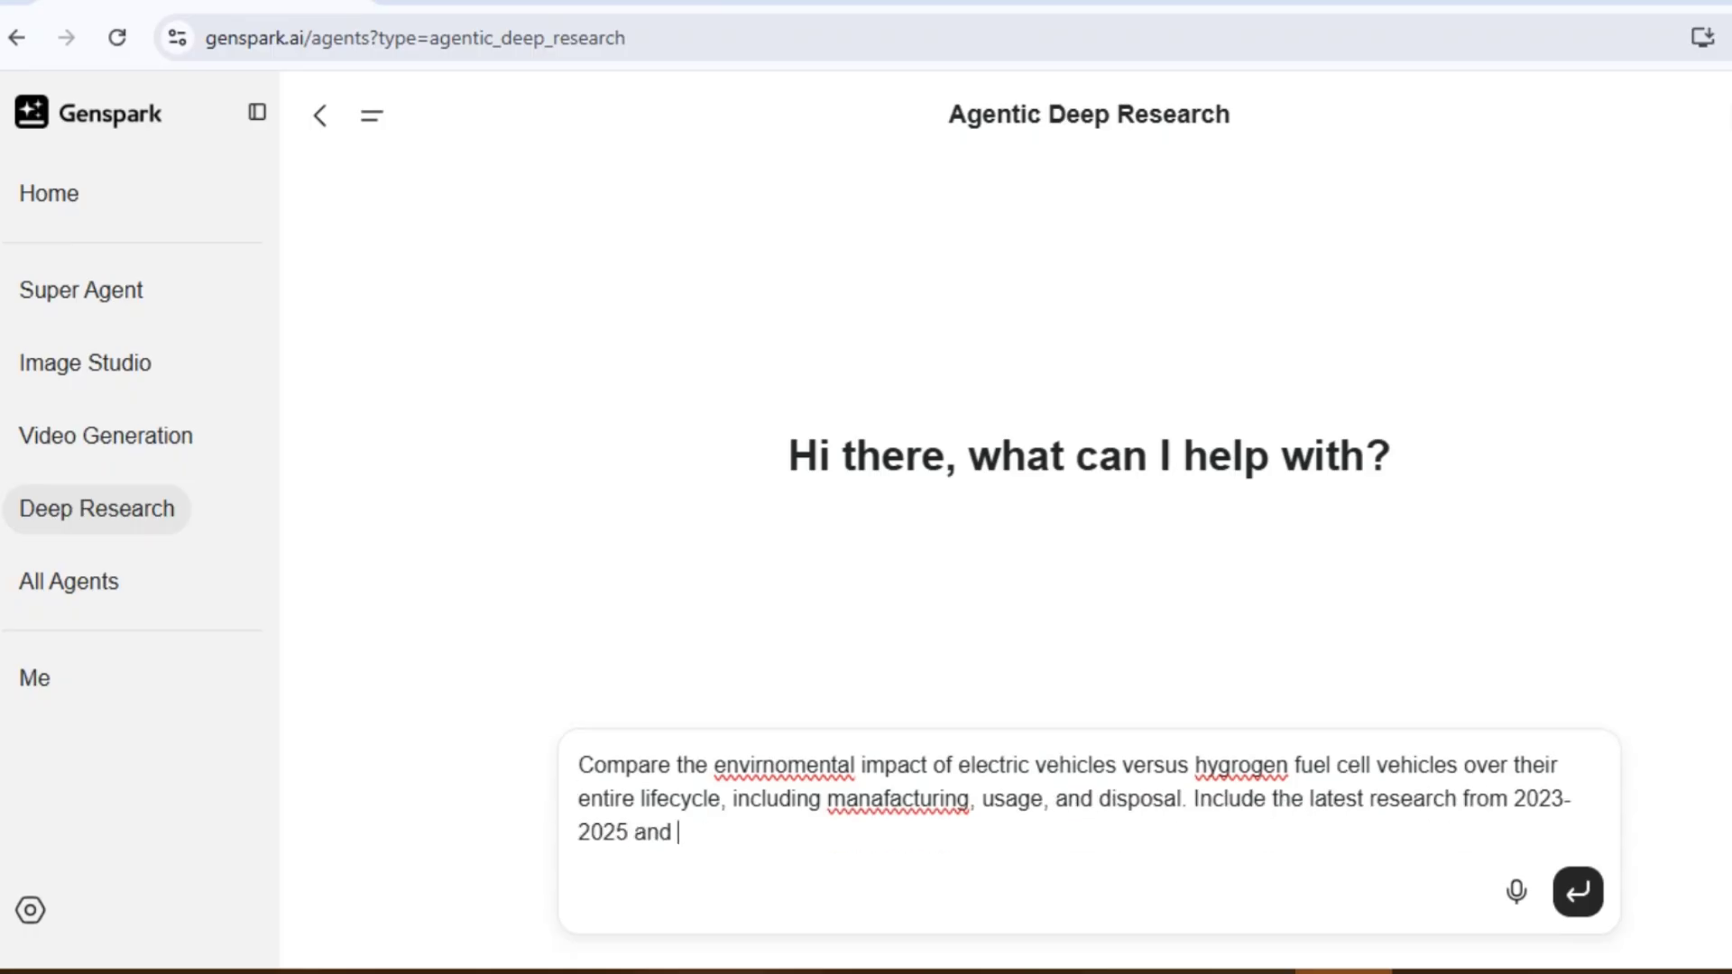
text(tell me which technolo)
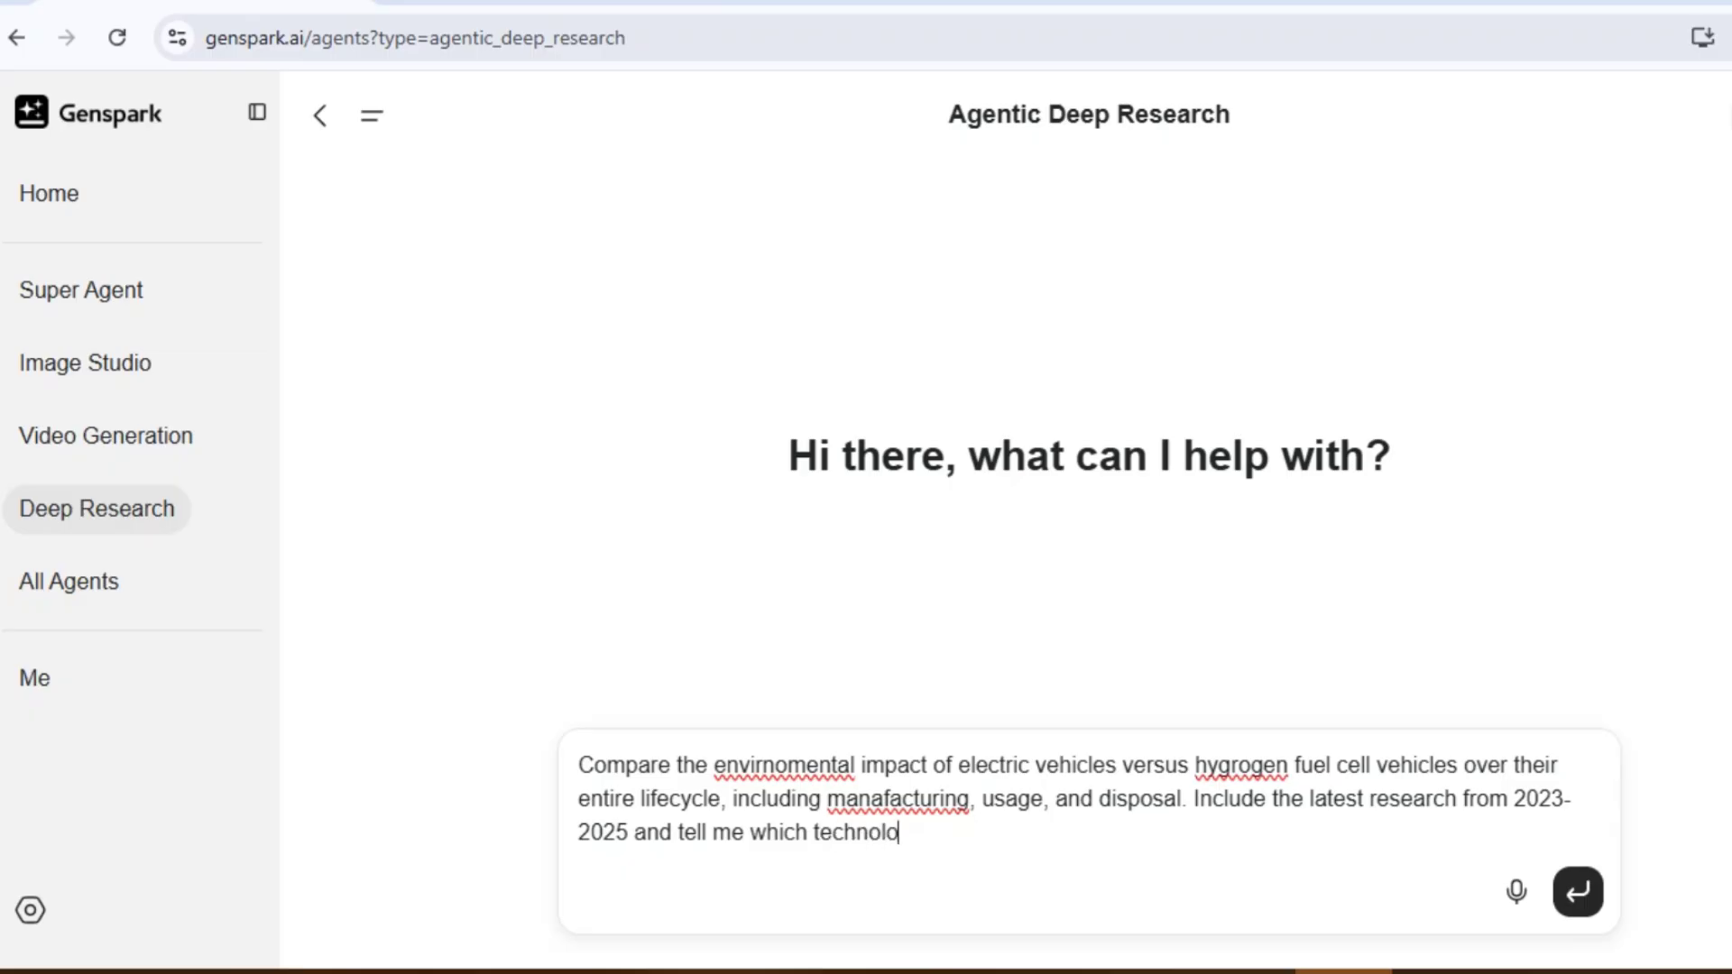
text(gy is truly more sustainable.)
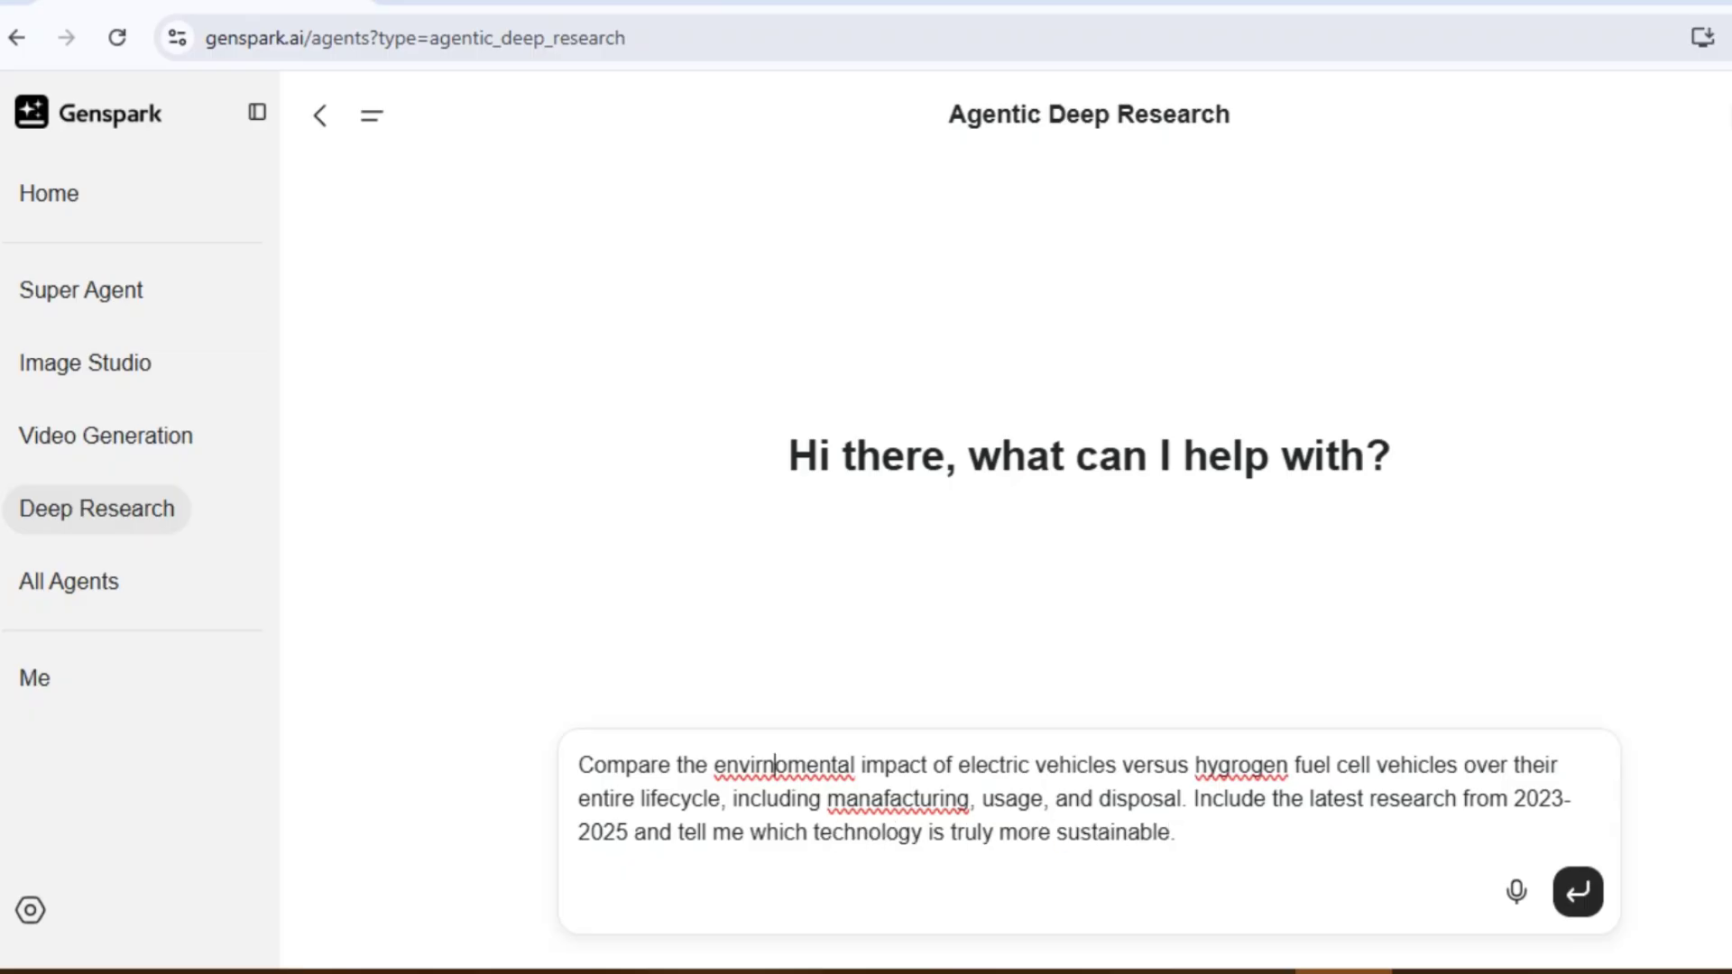
Step: Correct the misspellings to 'environmental', 'hydrogen' and 'manufacturing' using spelling suggestions
right_click(783, 765)
click(857, 147)
right_click(1242, 765)
click(1315, 147)
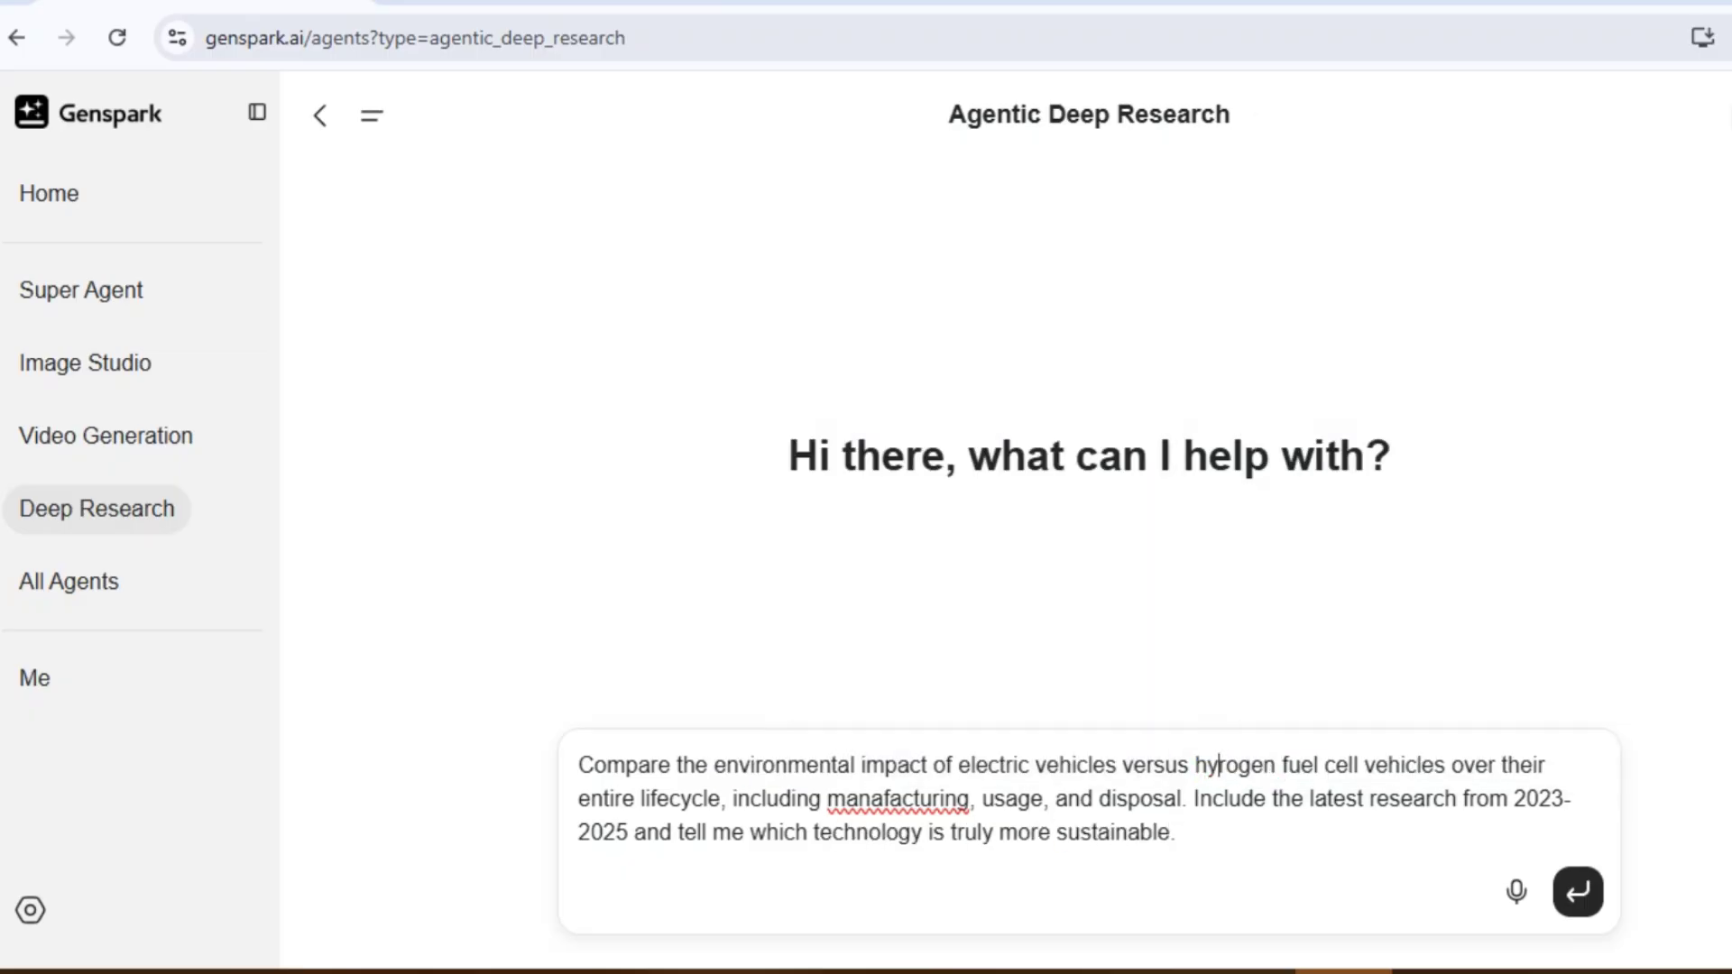
click(890, 800)
right_click(889, 800)
click(964, 201)
click(1578, 891)
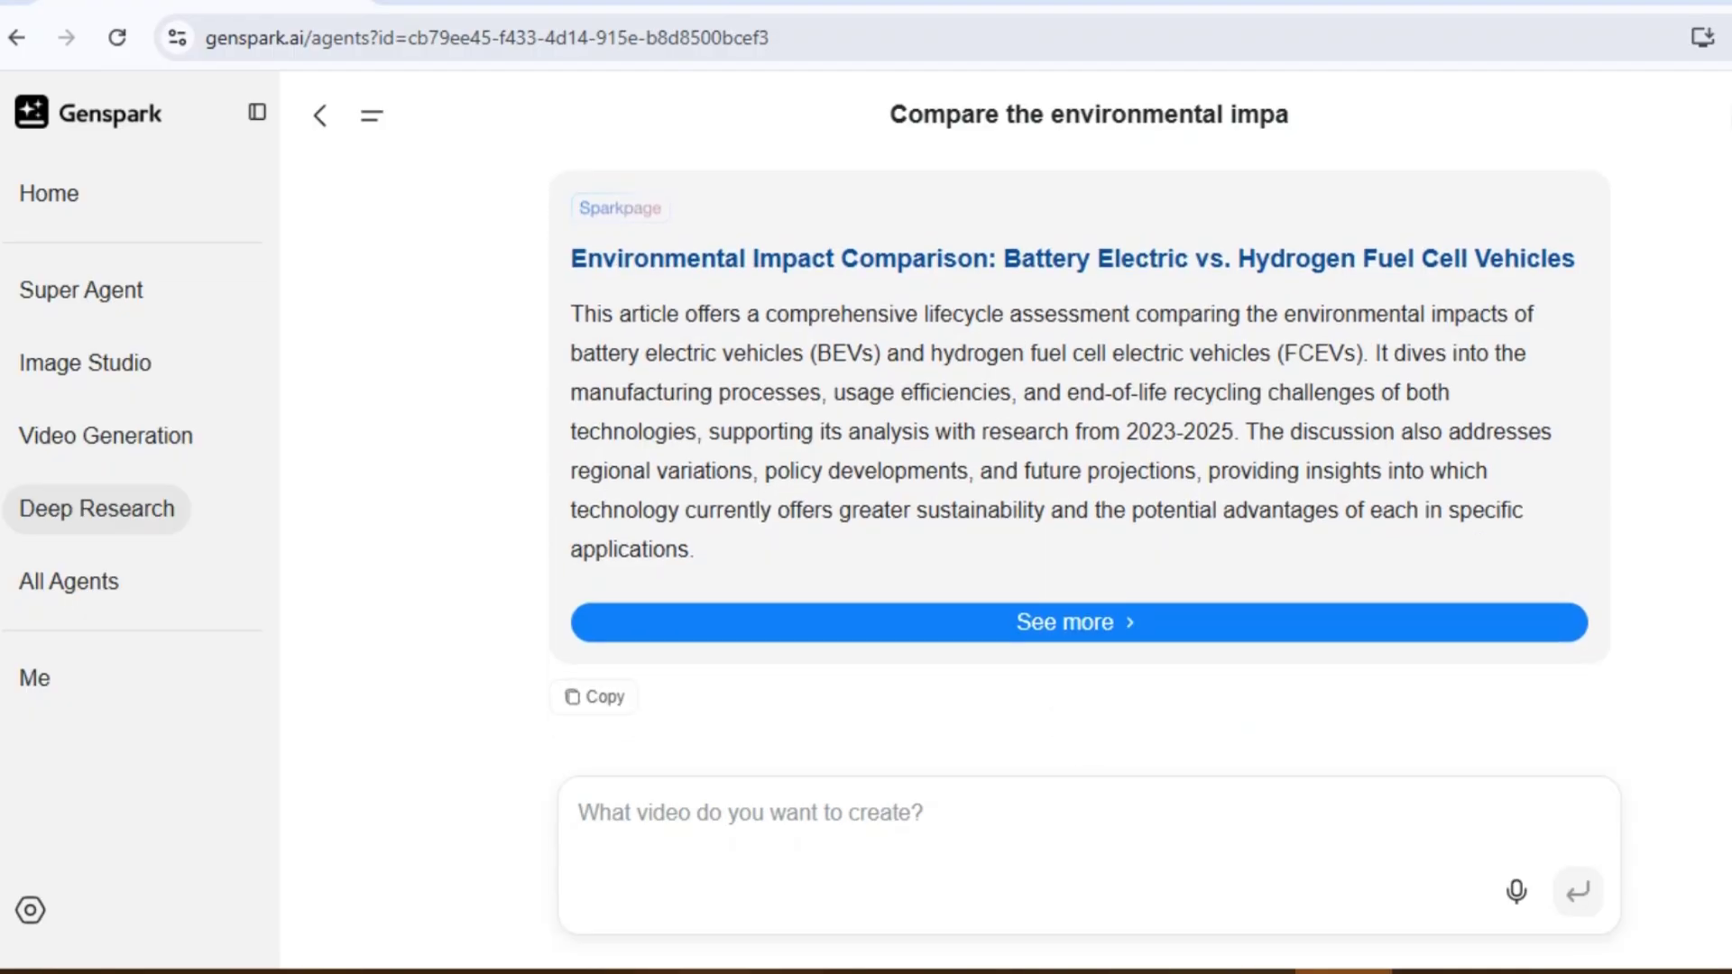
Step: Scroll through the EV report past the Conclusion to the Appendix video cards
scroll(654, 577, down, 2)
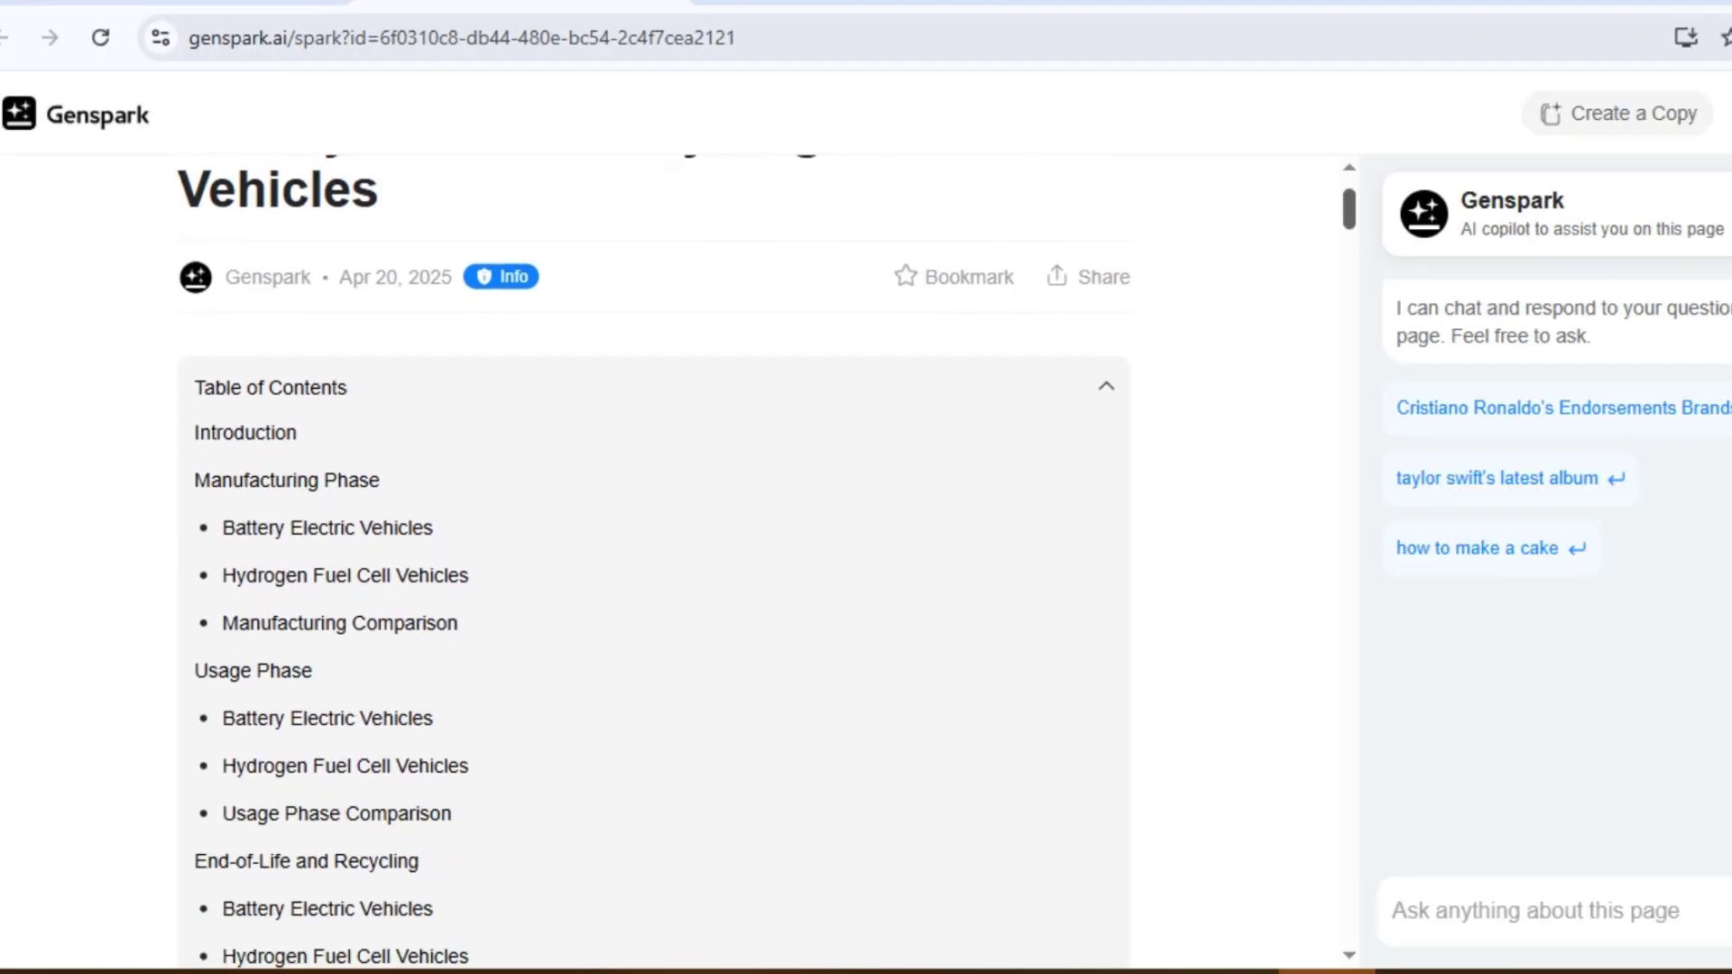
scroll(655, 578, down, 8)
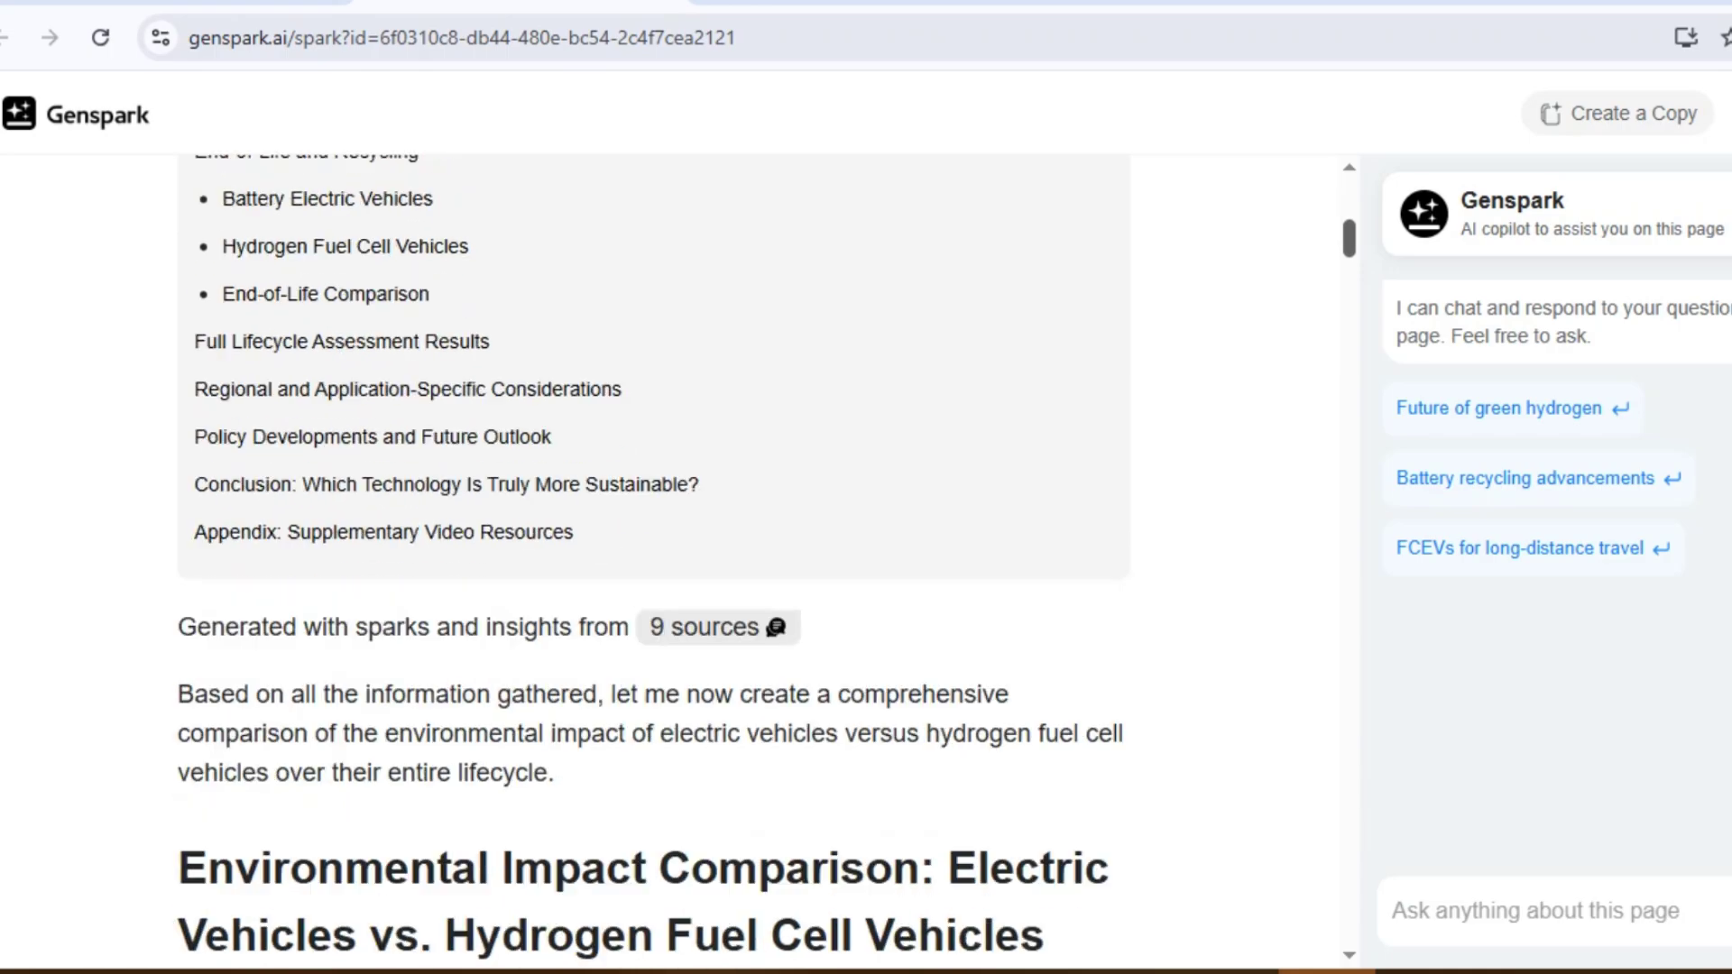
scroll(654, 577, down, 15)
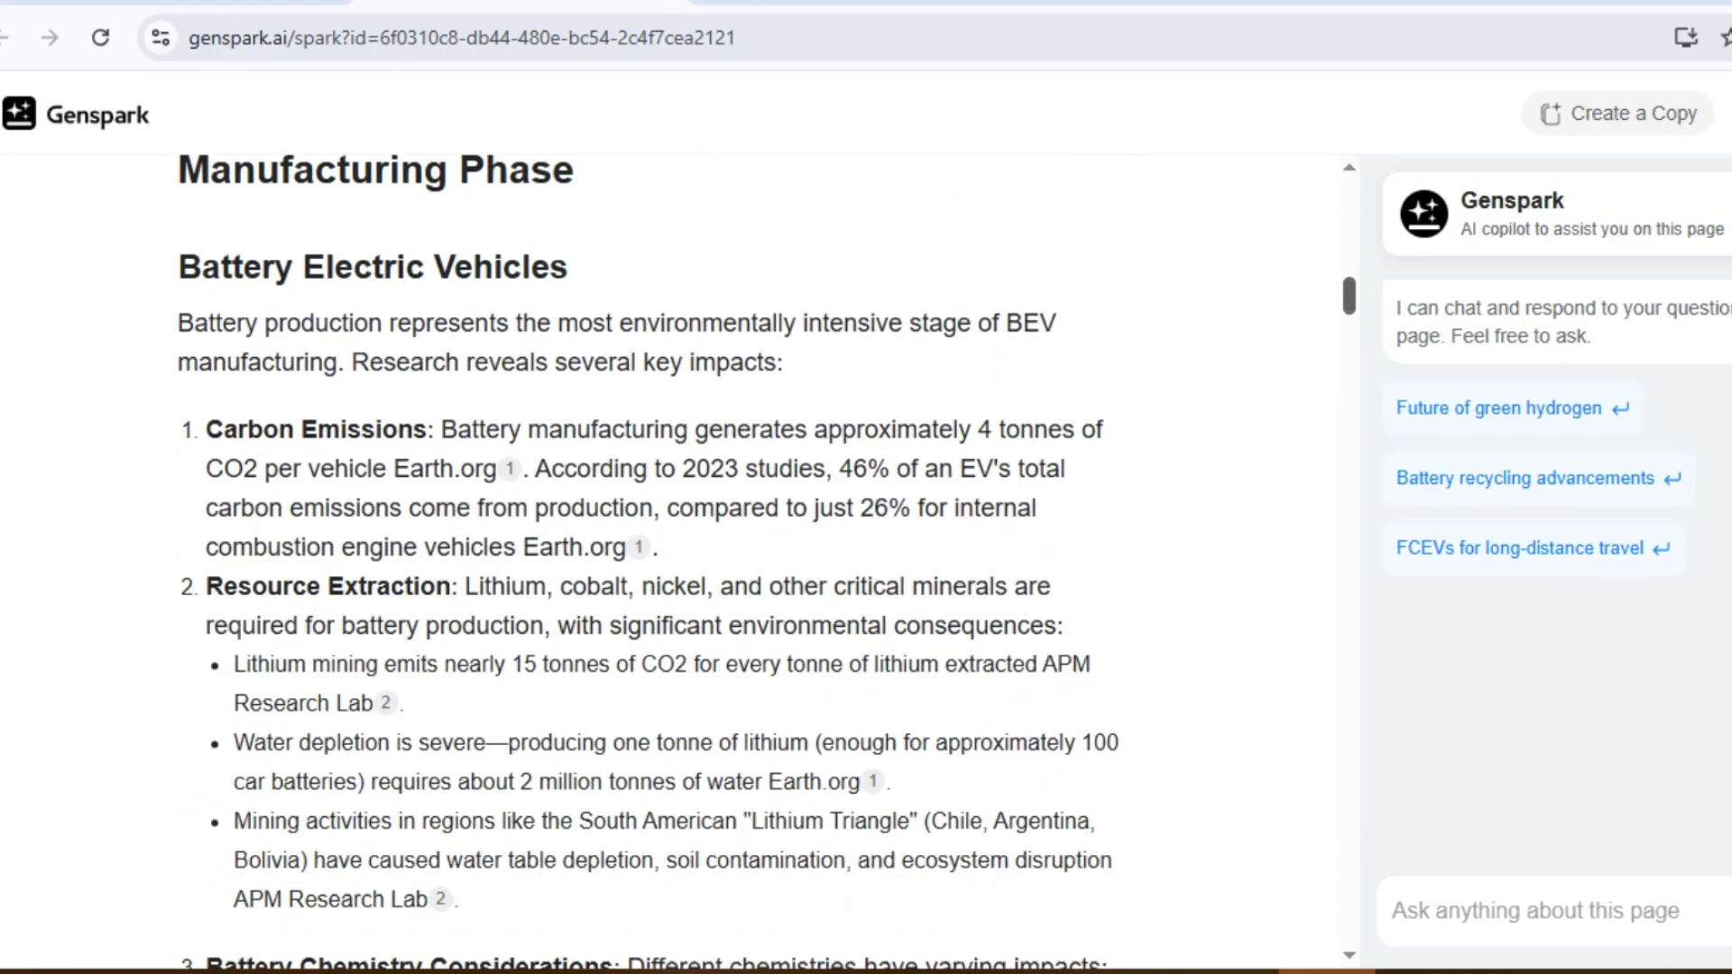
scroll(654, 578, down, 5)
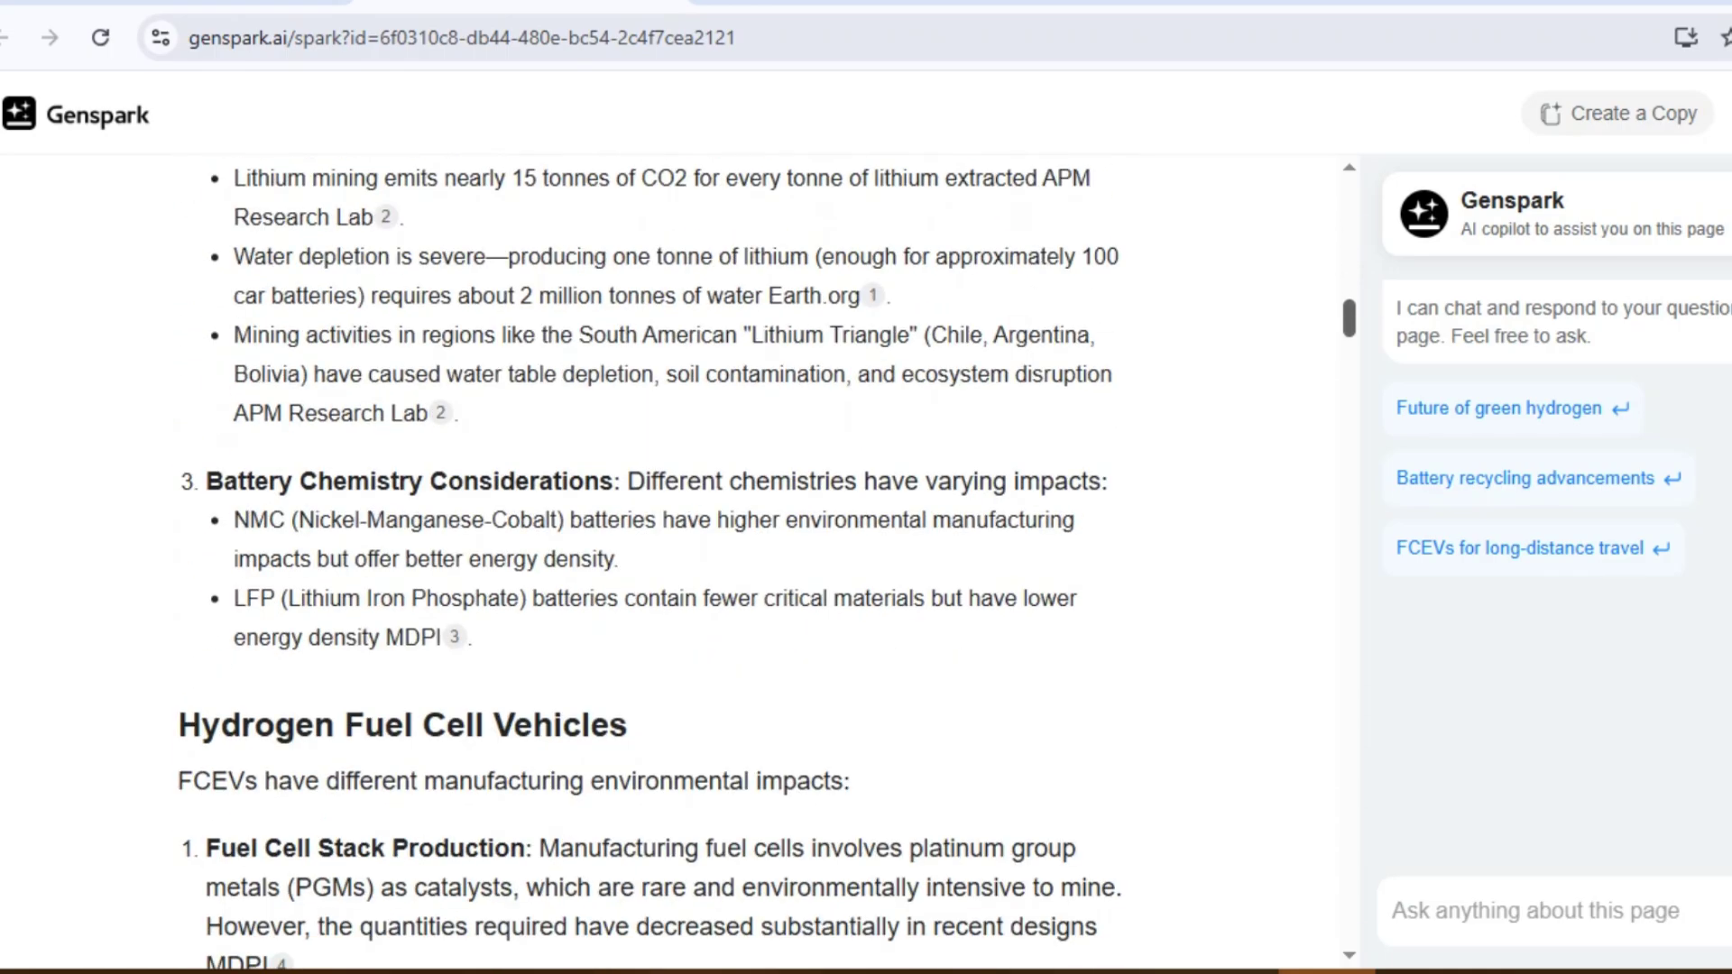
scroll(654, 577, down, 10)
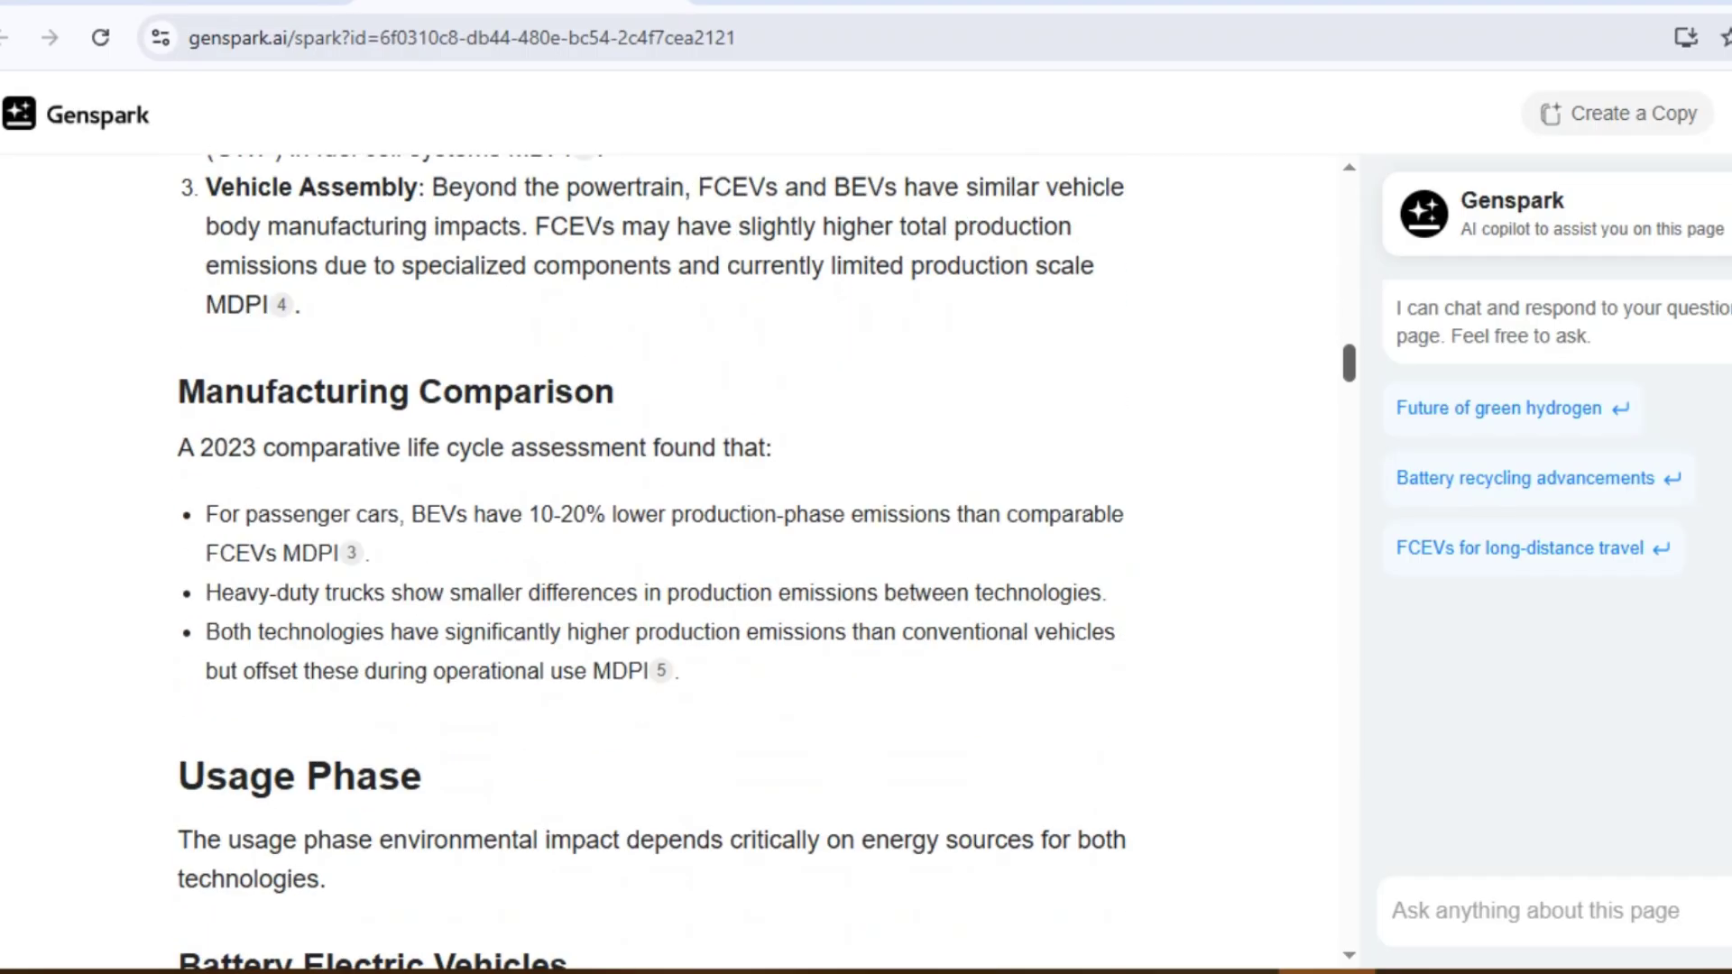
scroll(654, 577, down, 14)
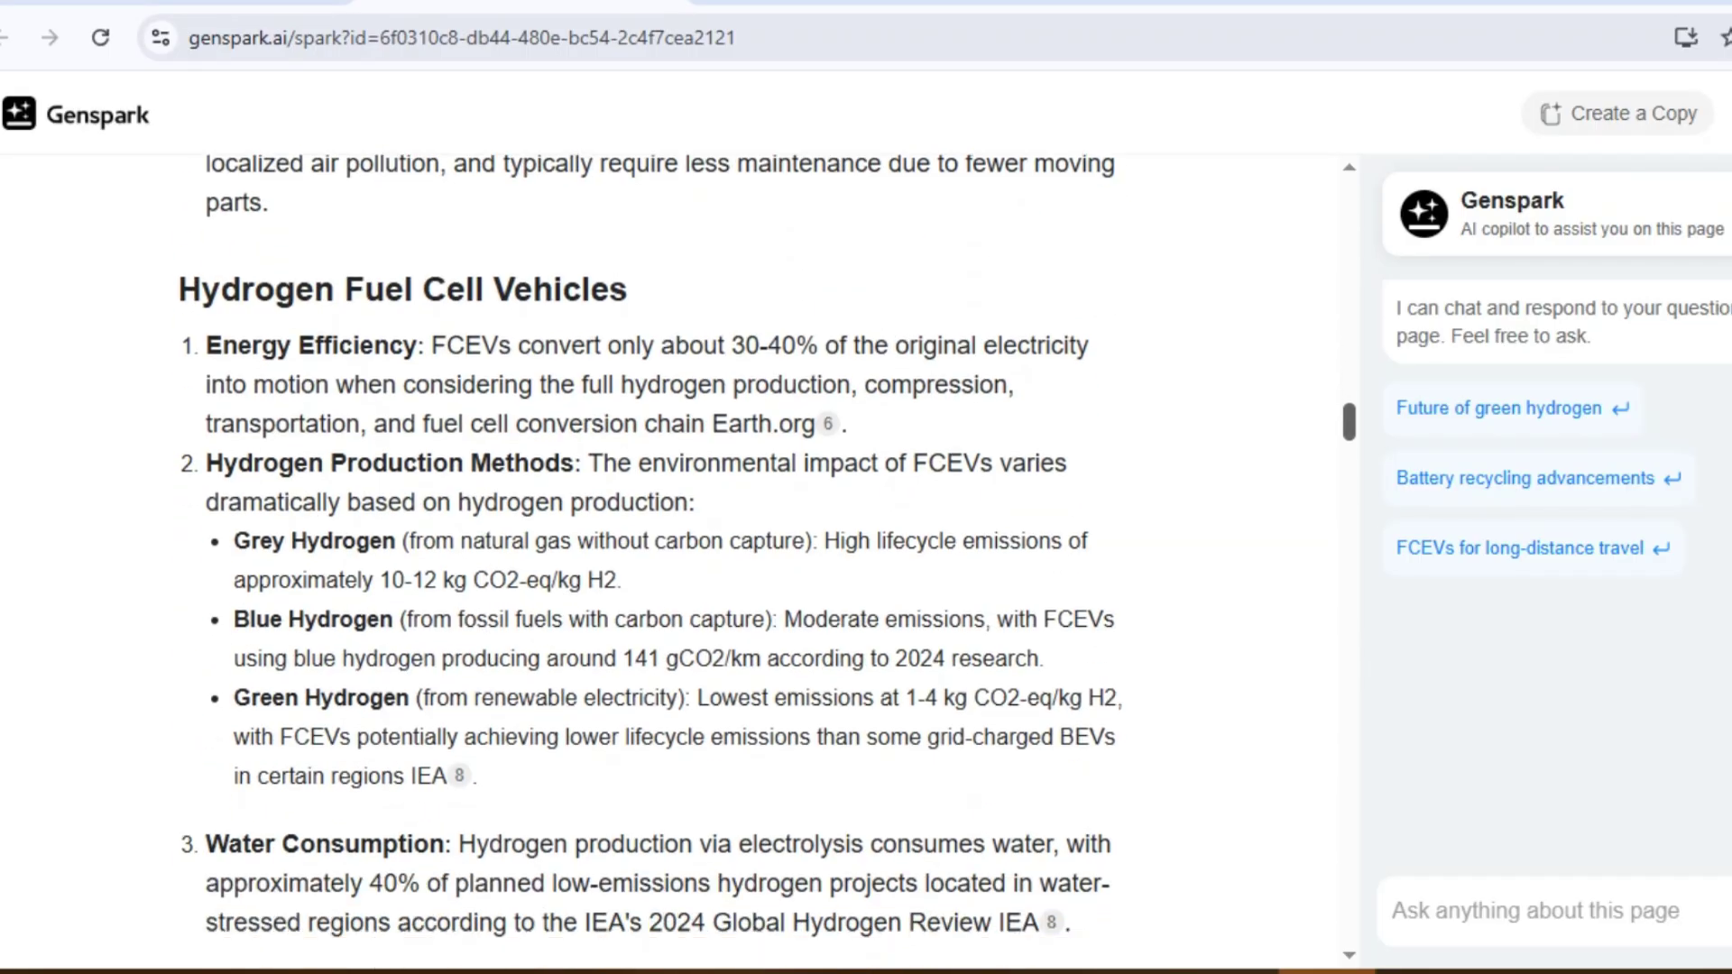
scroll(654, 577, down, 11)
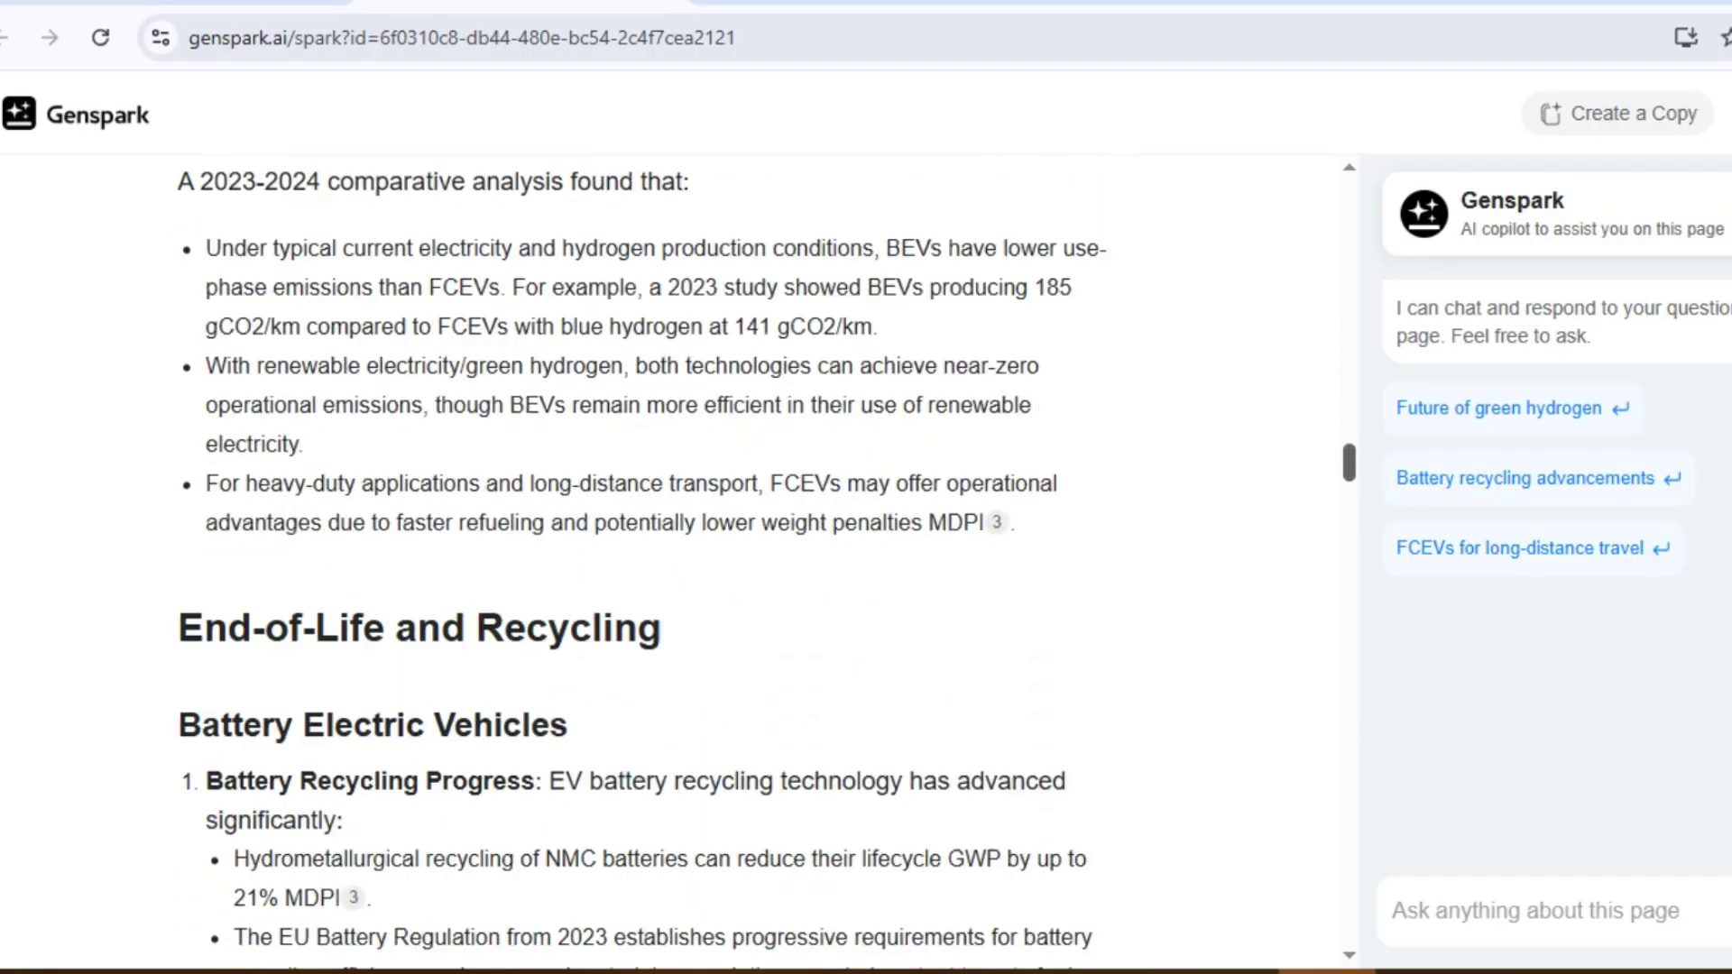
scroll(654, 578, down, 17)
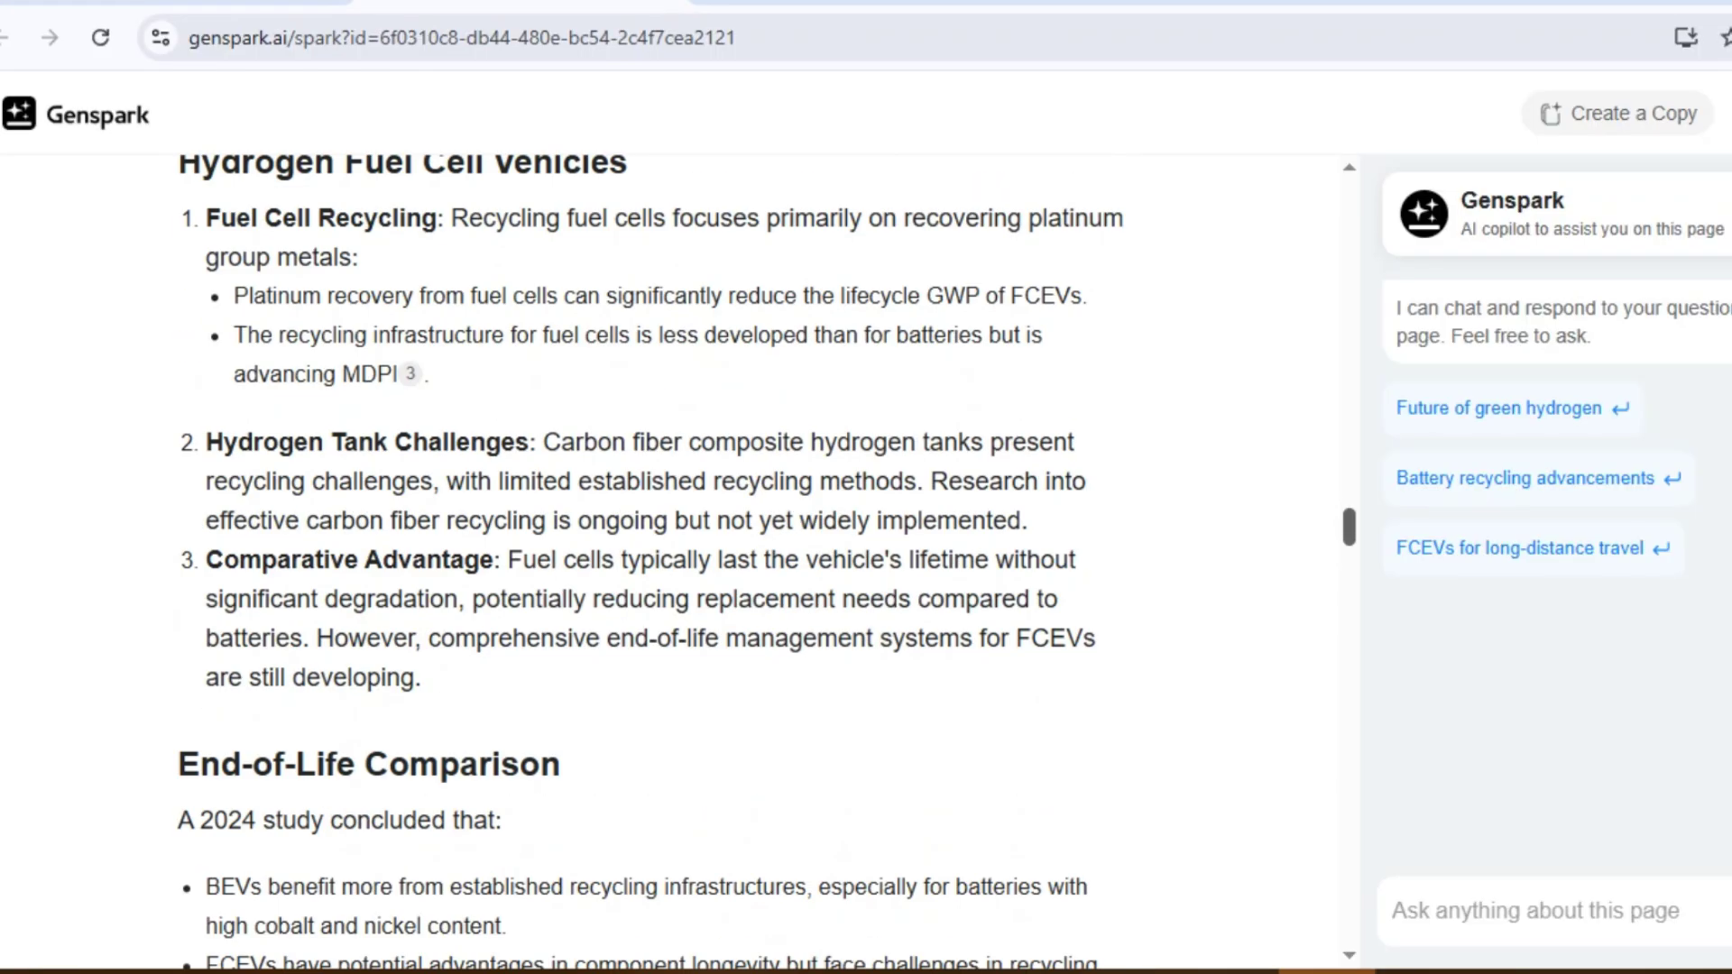
scroll(654, 578, down, 18)
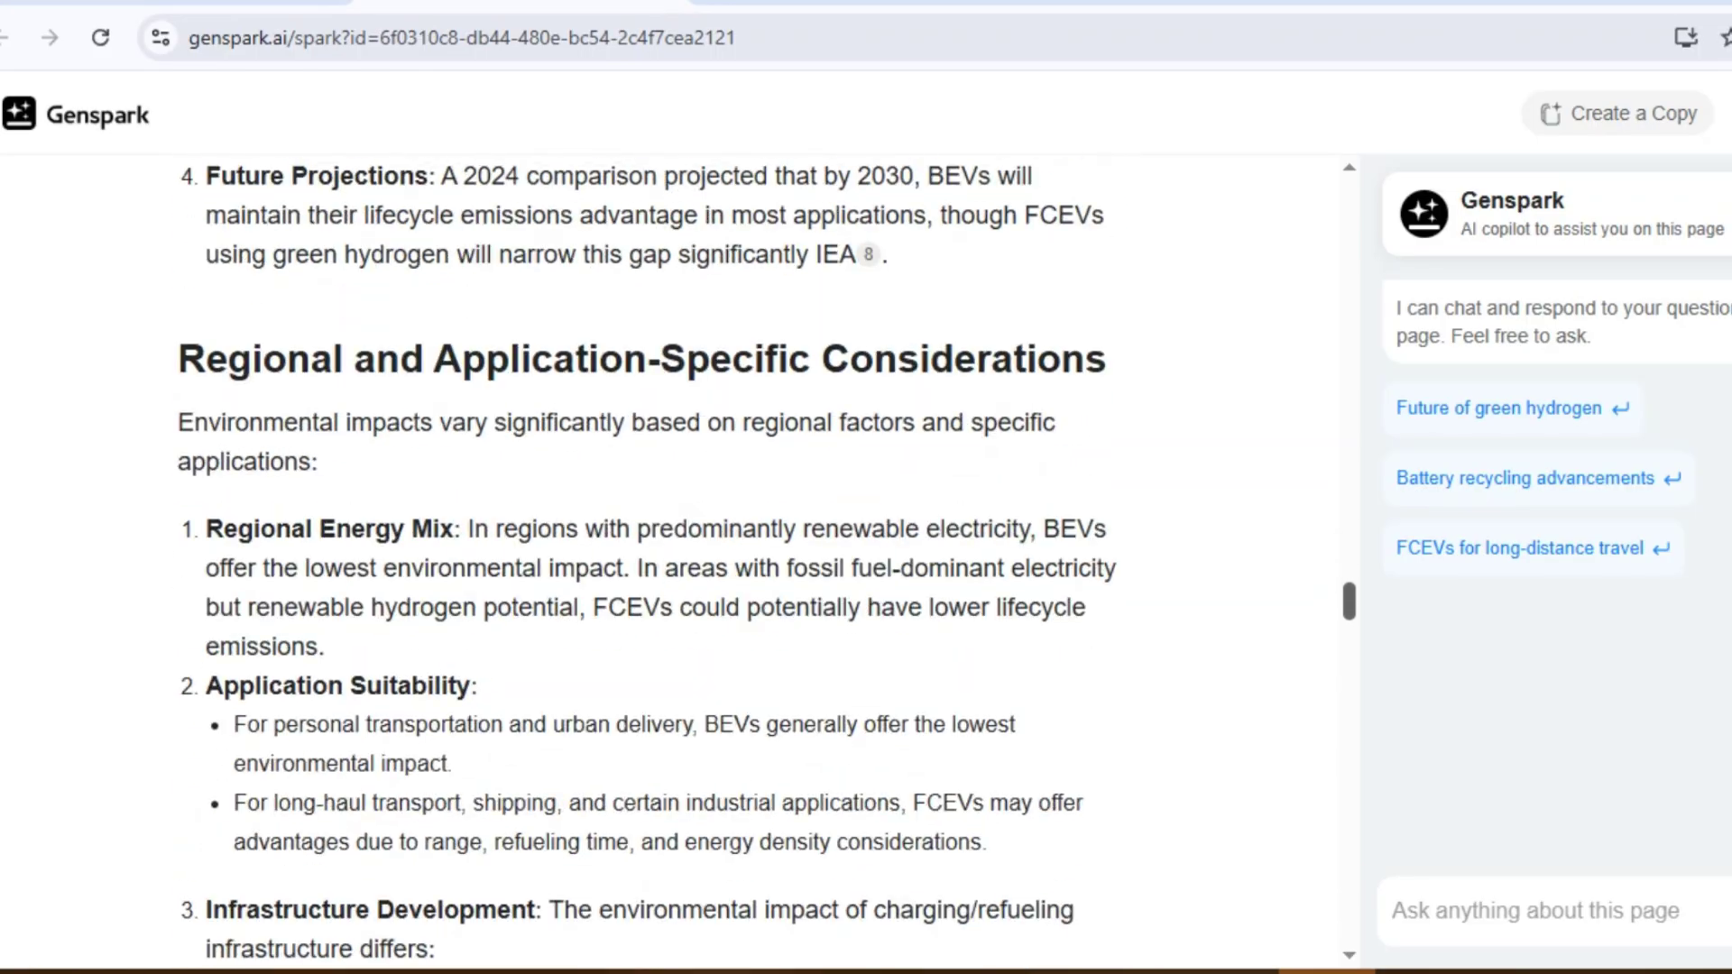
scroll(654, 578, down, 14)
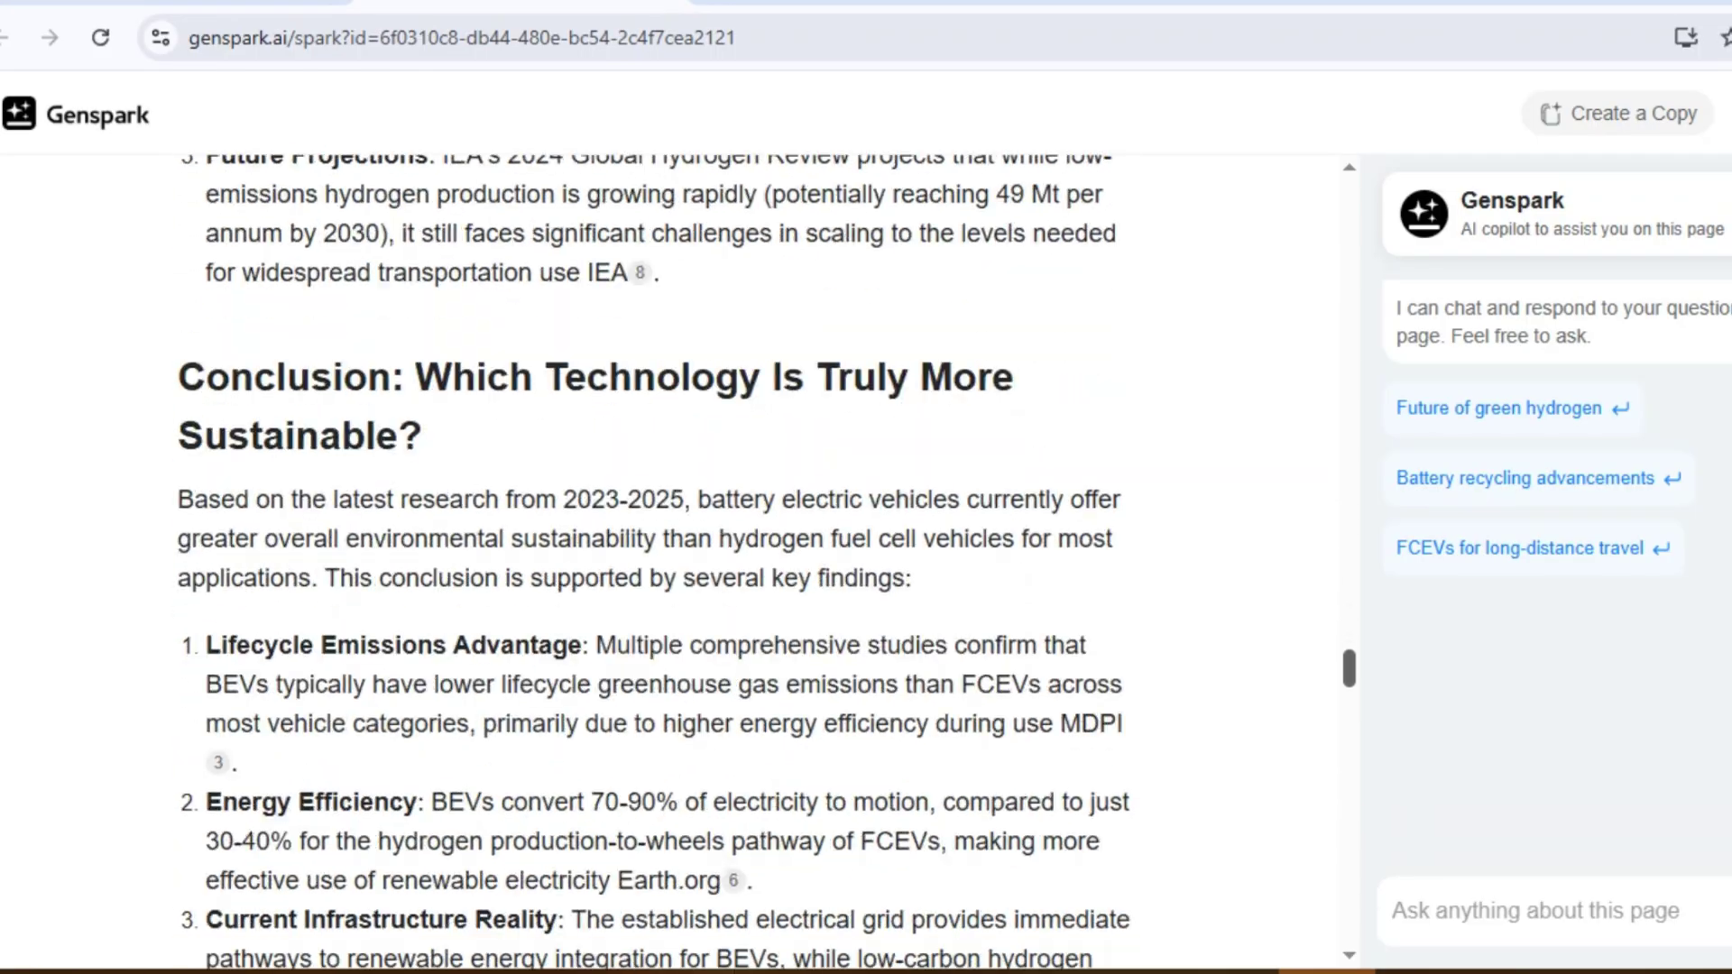
scroll(654, 578, down, 16)
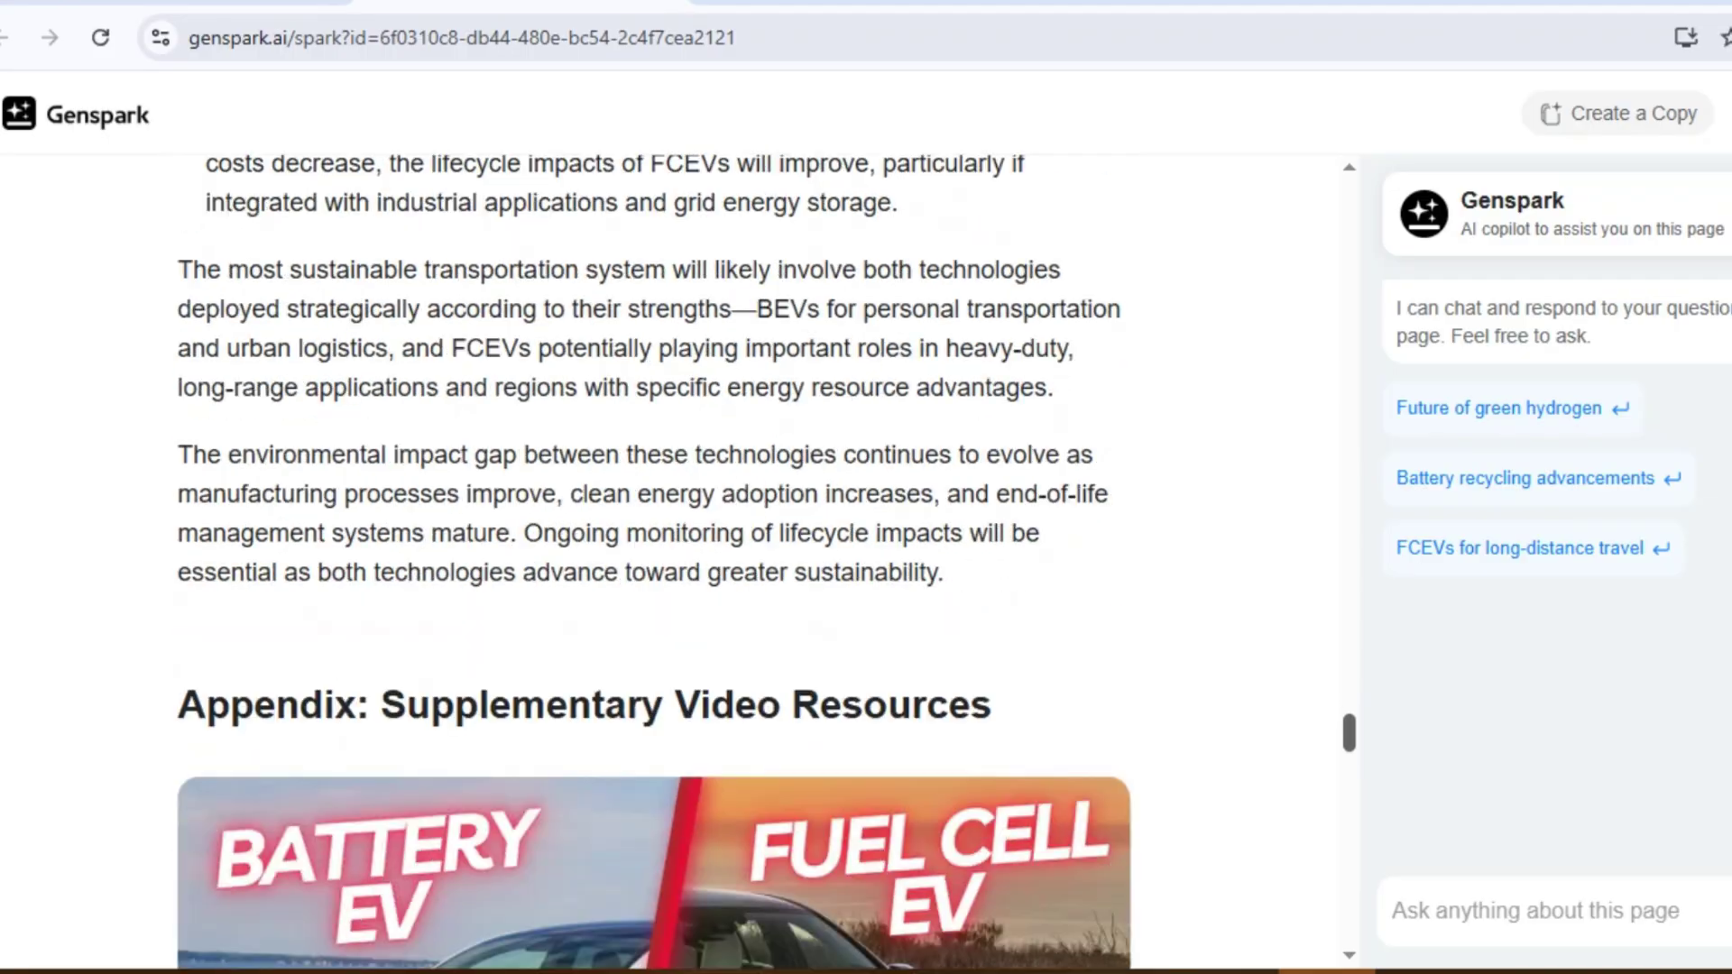
scroll(654, 577, down, 6)
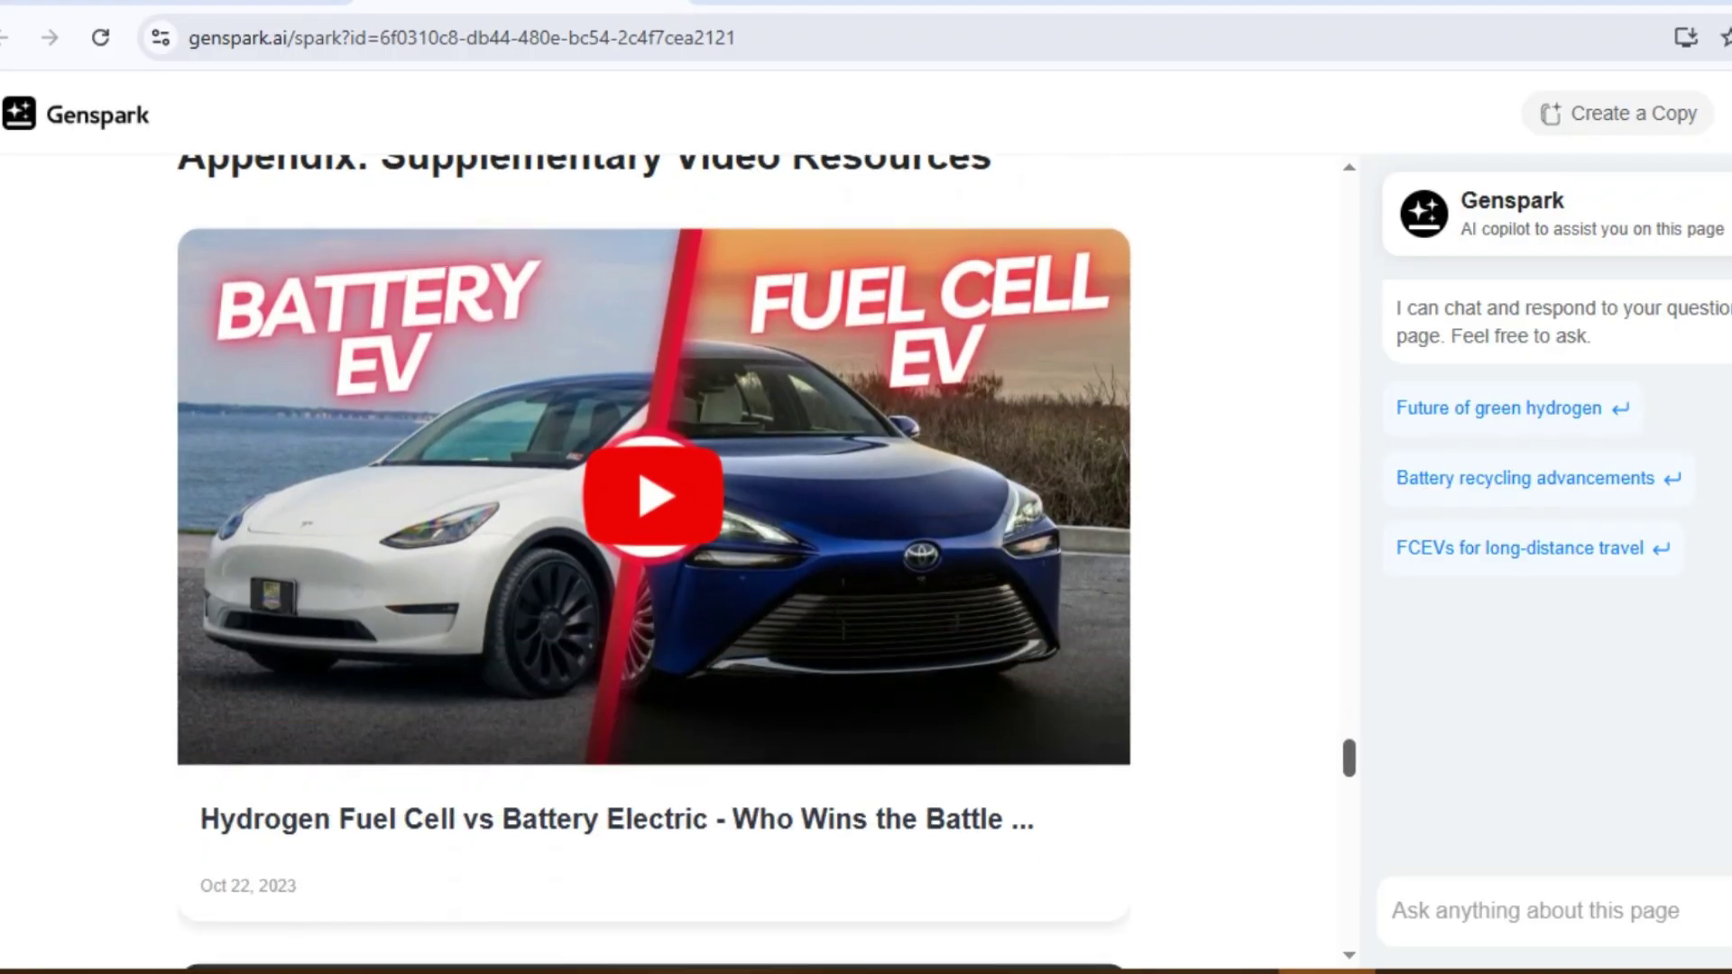
scroll(654, 578, down, 8)
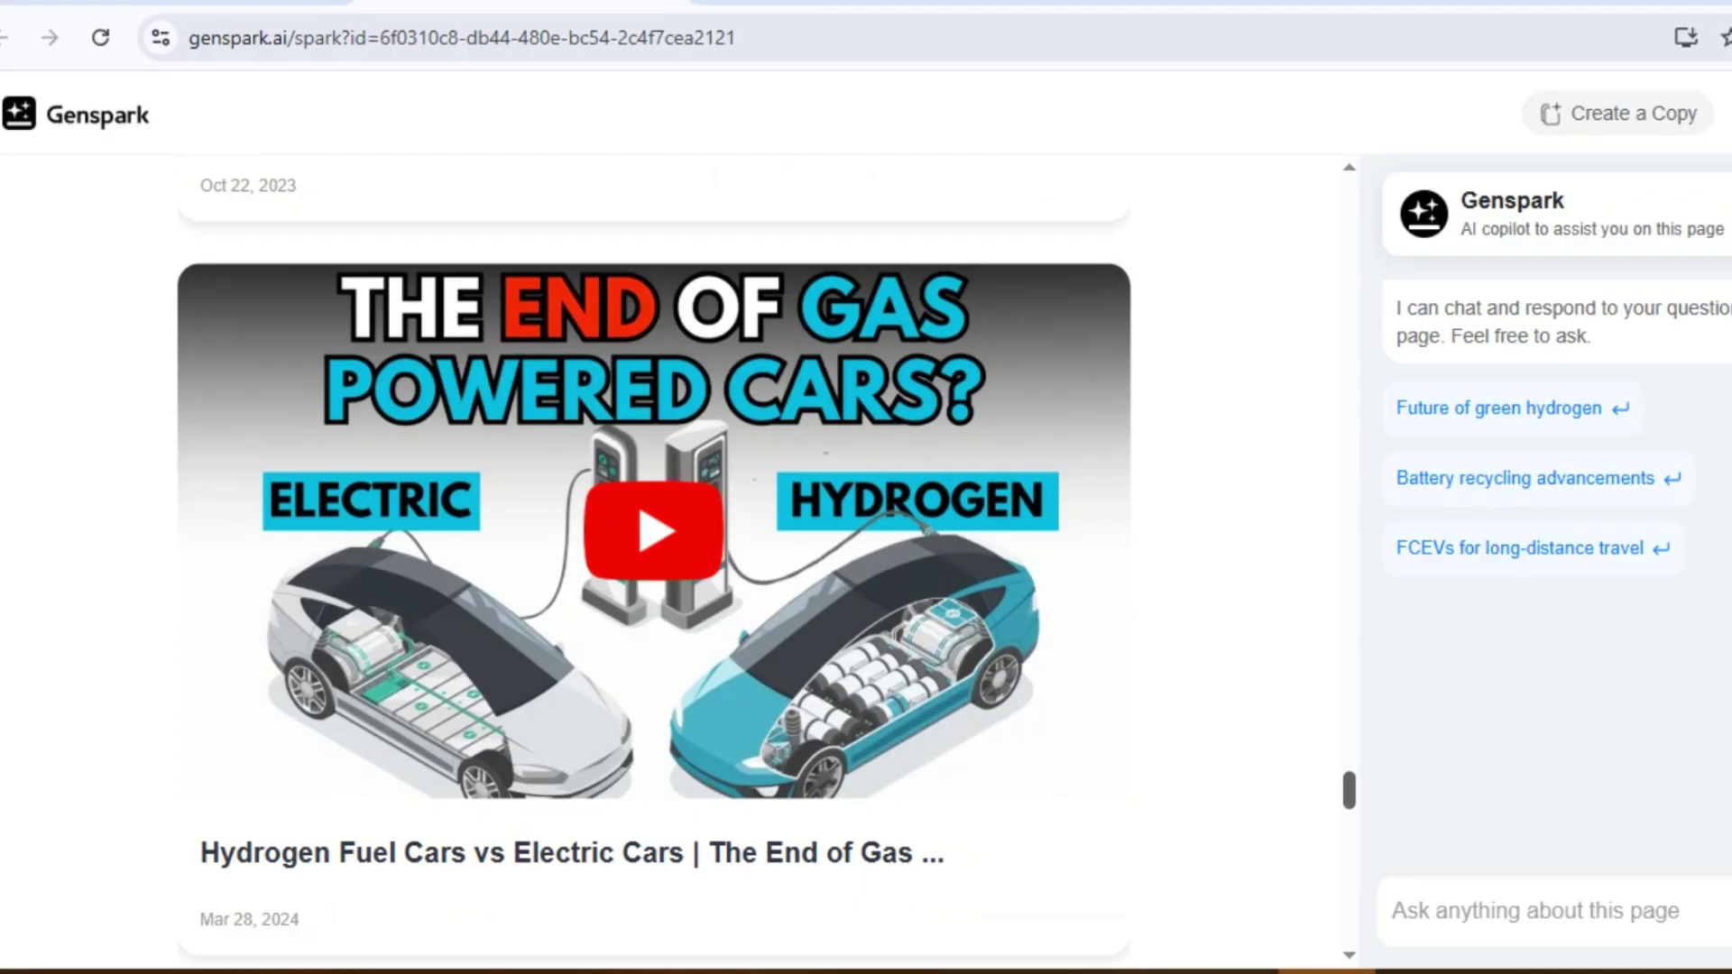
scroll(654, 577, down, 8)
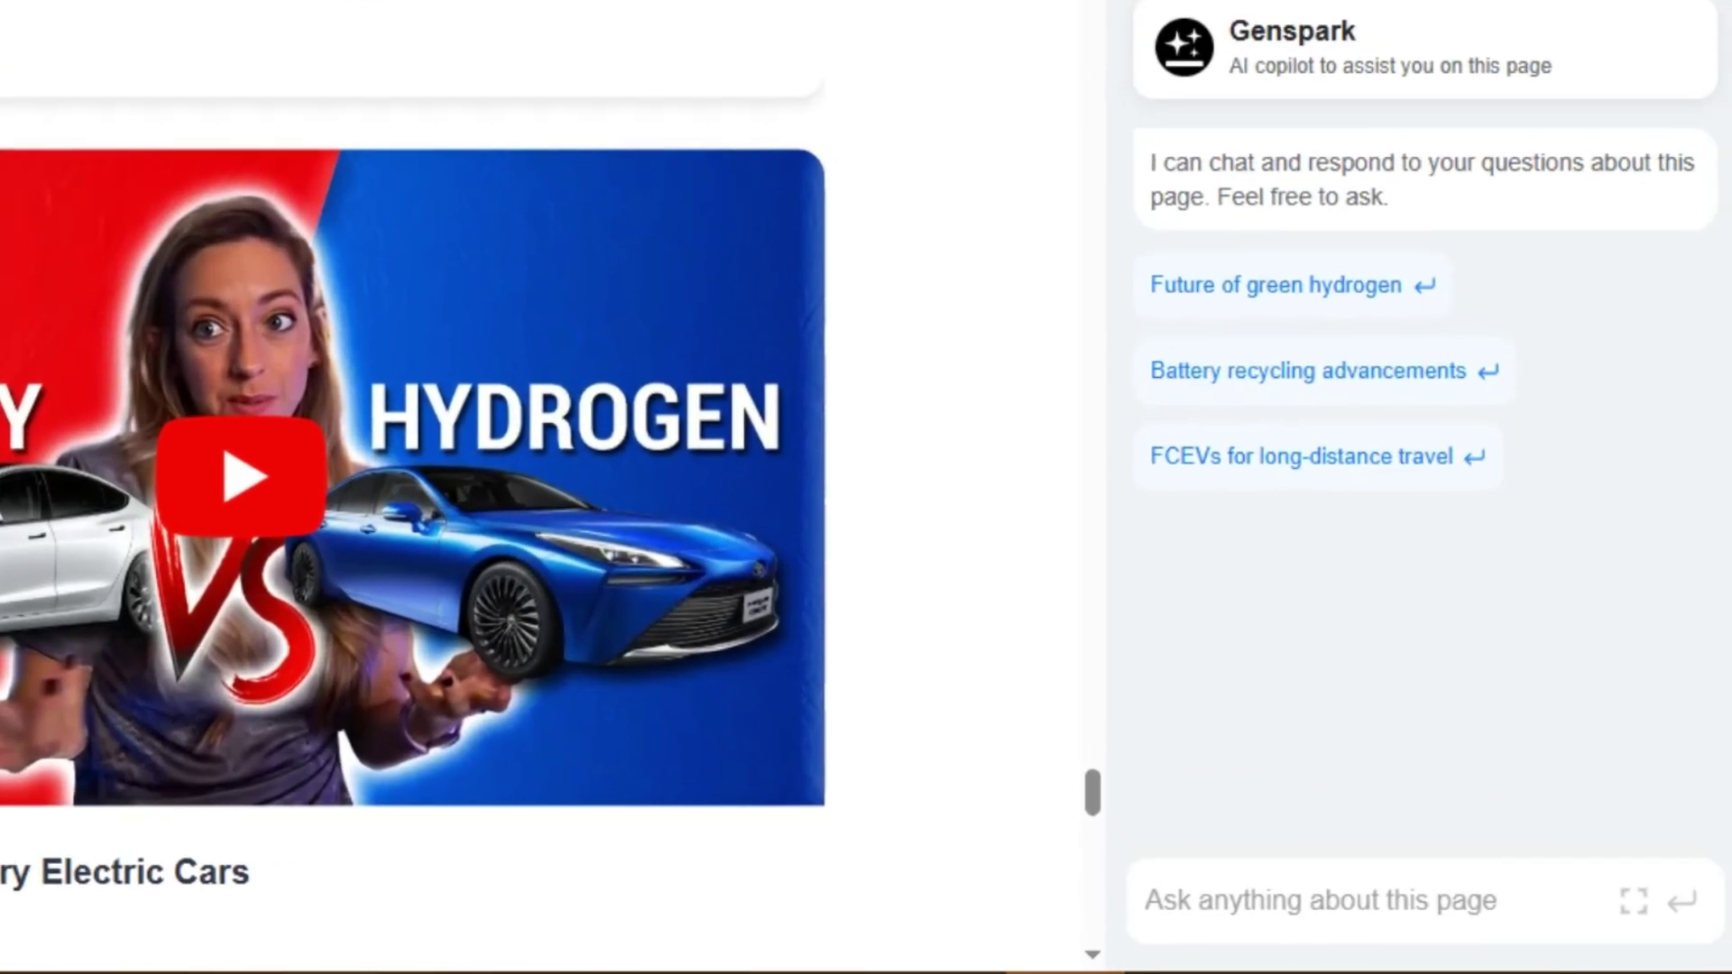
Step: Ask the report copilot about the future of green hydrogen and its cost reduction strategies
click(1276, 285)
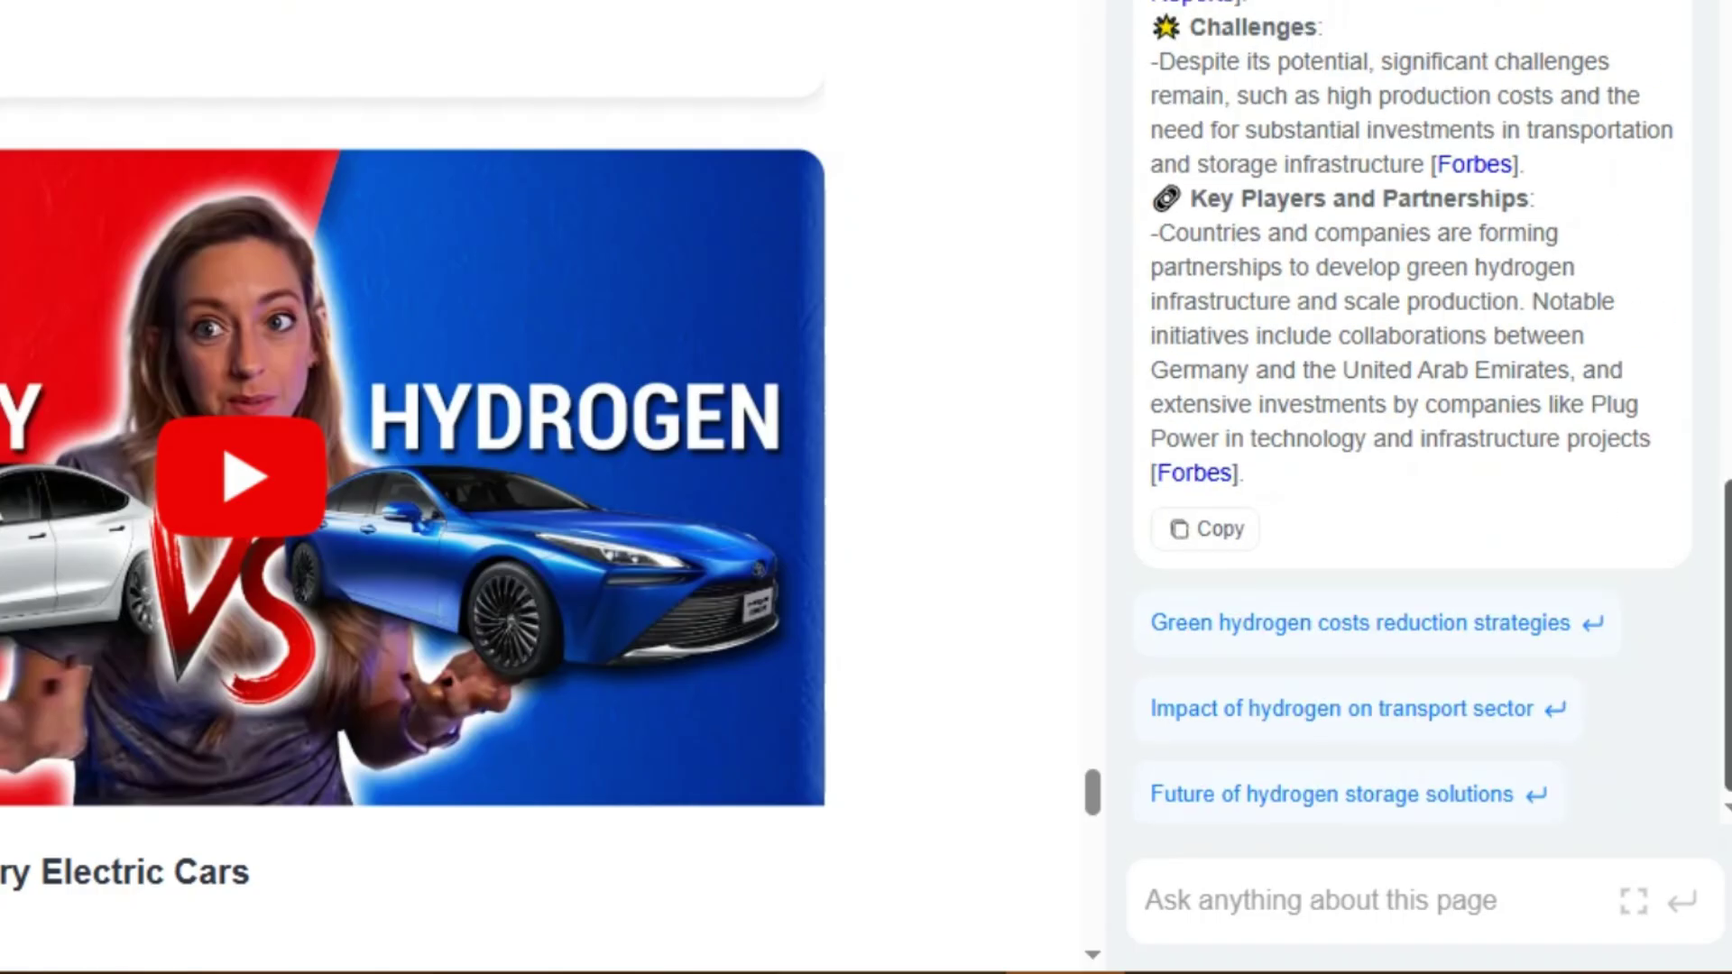
scroll(1411, 406, up, 5)
scroll(1412, 406, down, 5)
click(1361, 618)
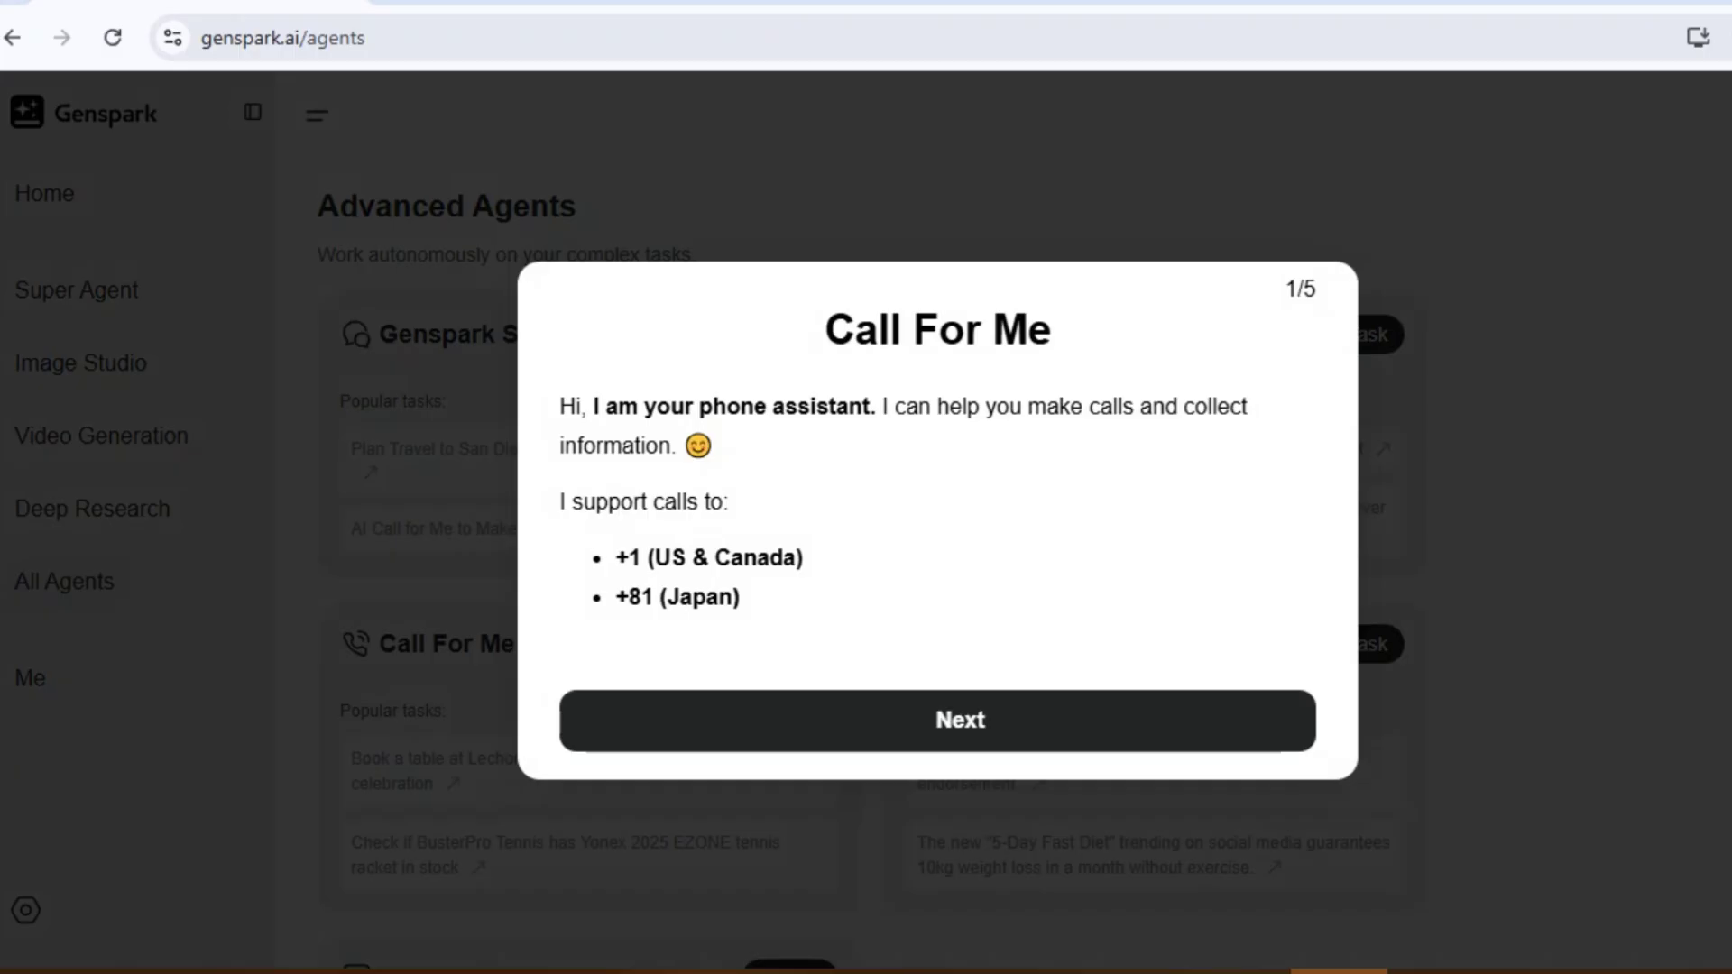
Step: Dismiss the Call For Me setup, return Home, and type the Rich Rollin steak house request
key(Return)
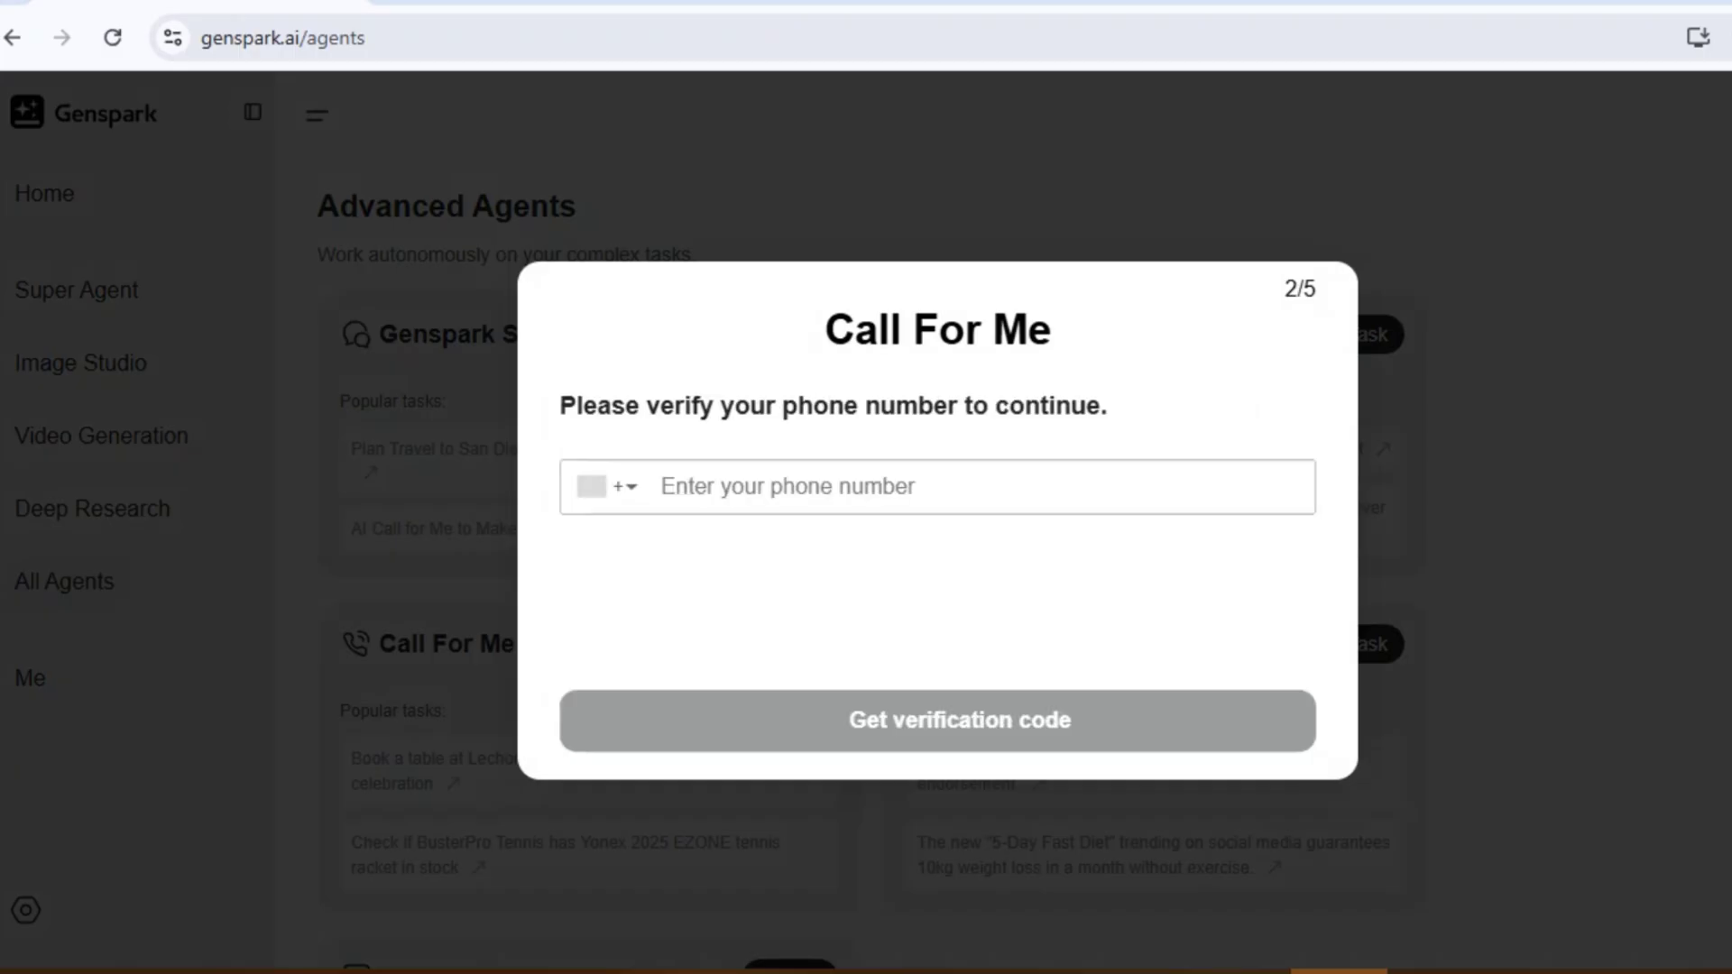
key(Escape)
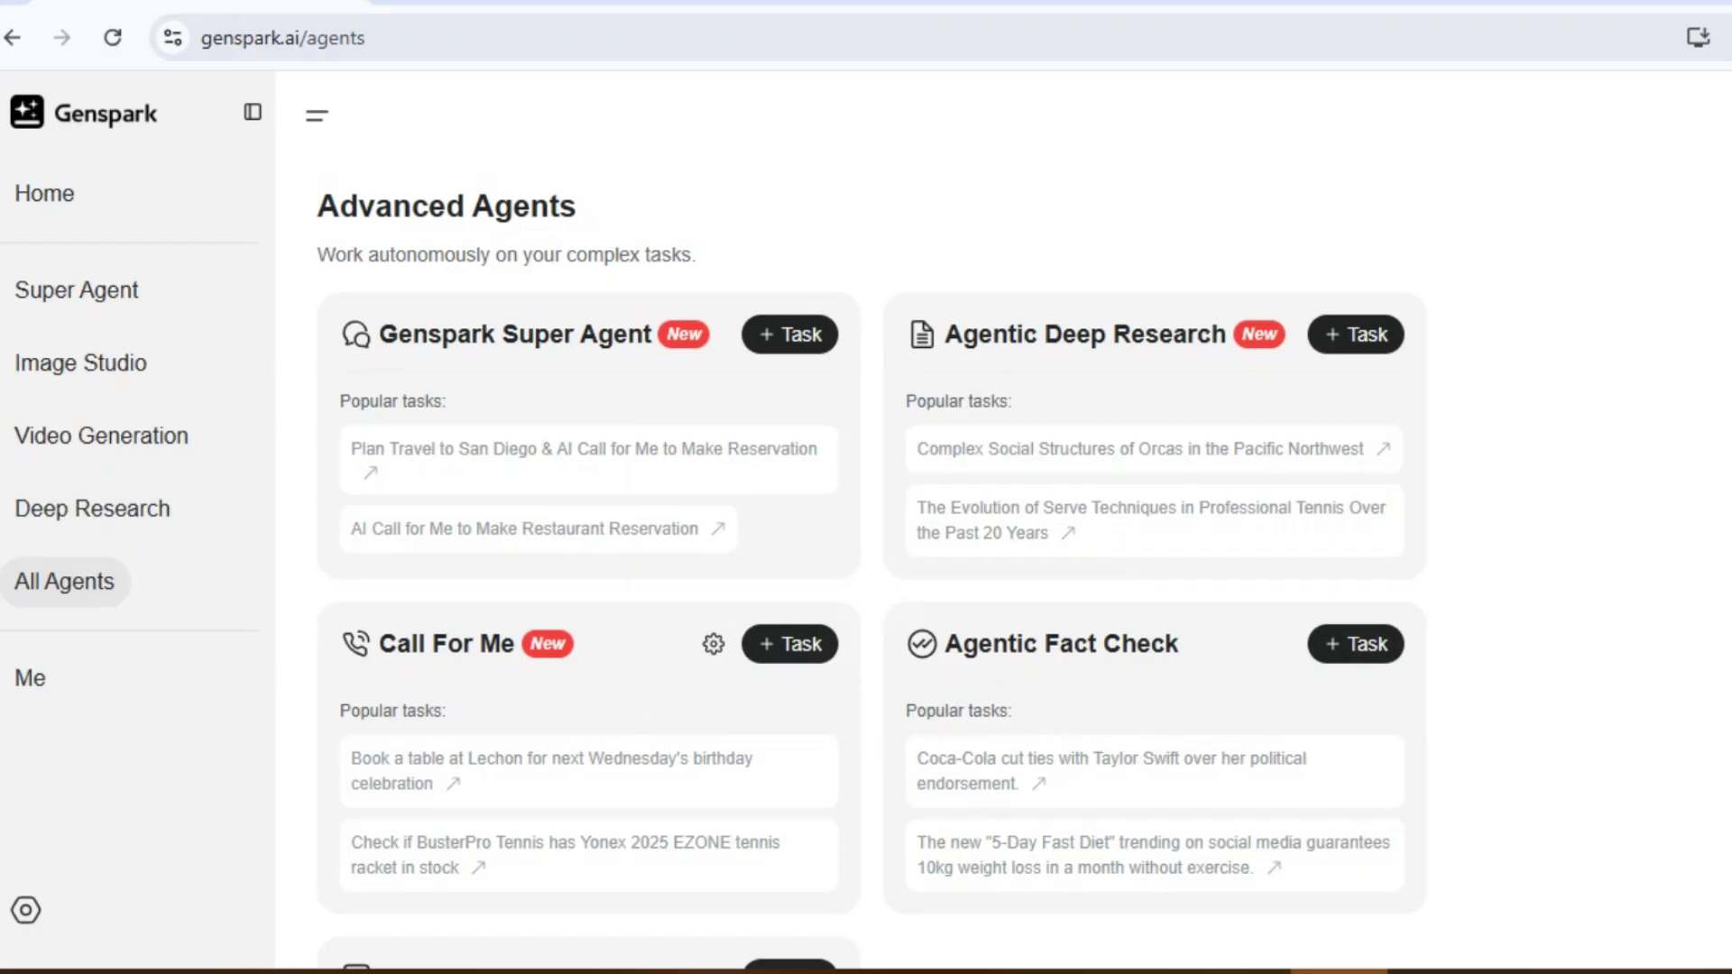
click(45, 193)
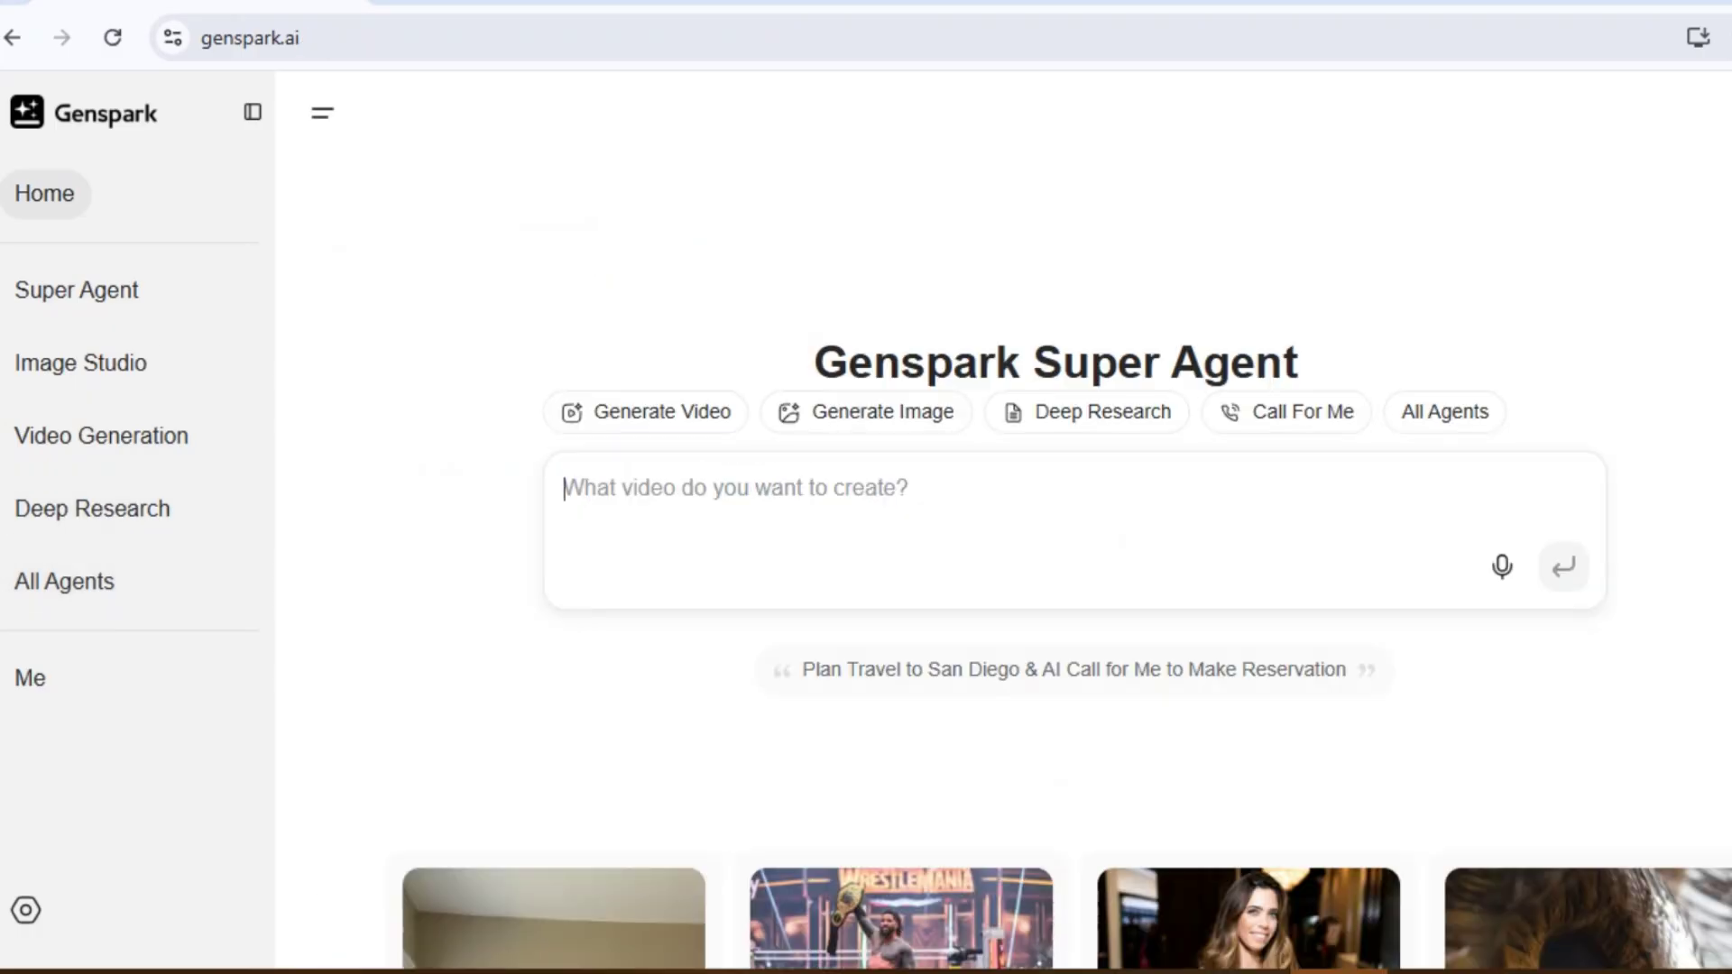
text(ask the Rich Rollin b)
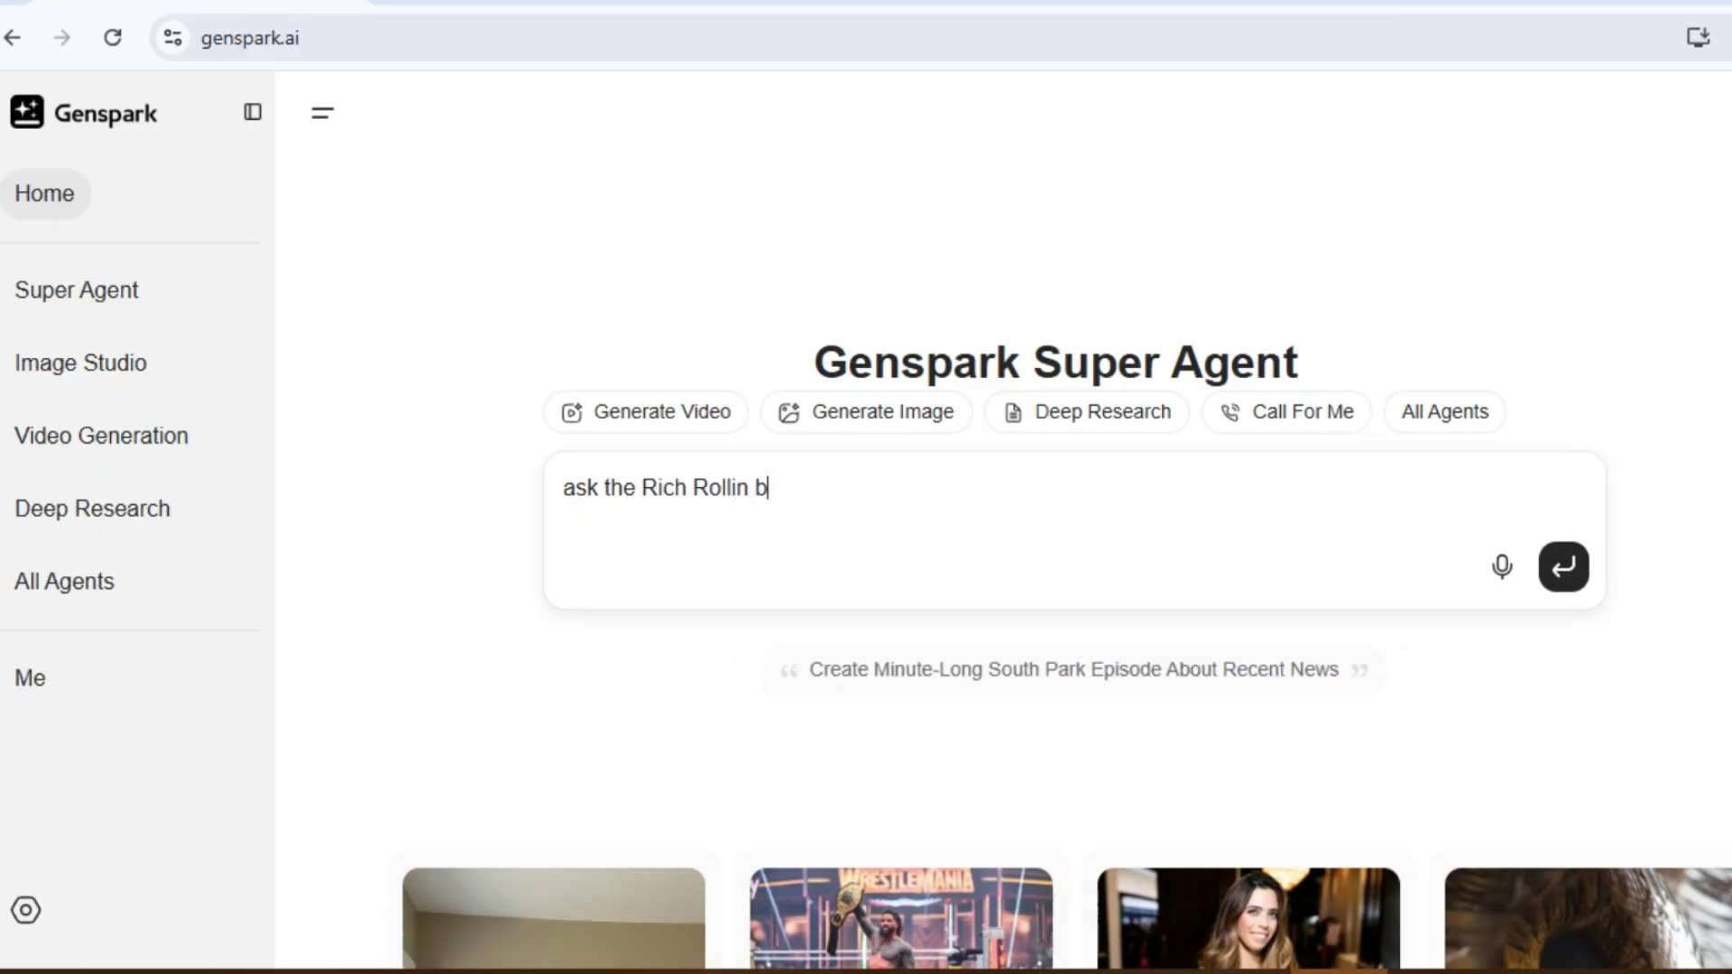
text(arbequo steak house in las Ve)
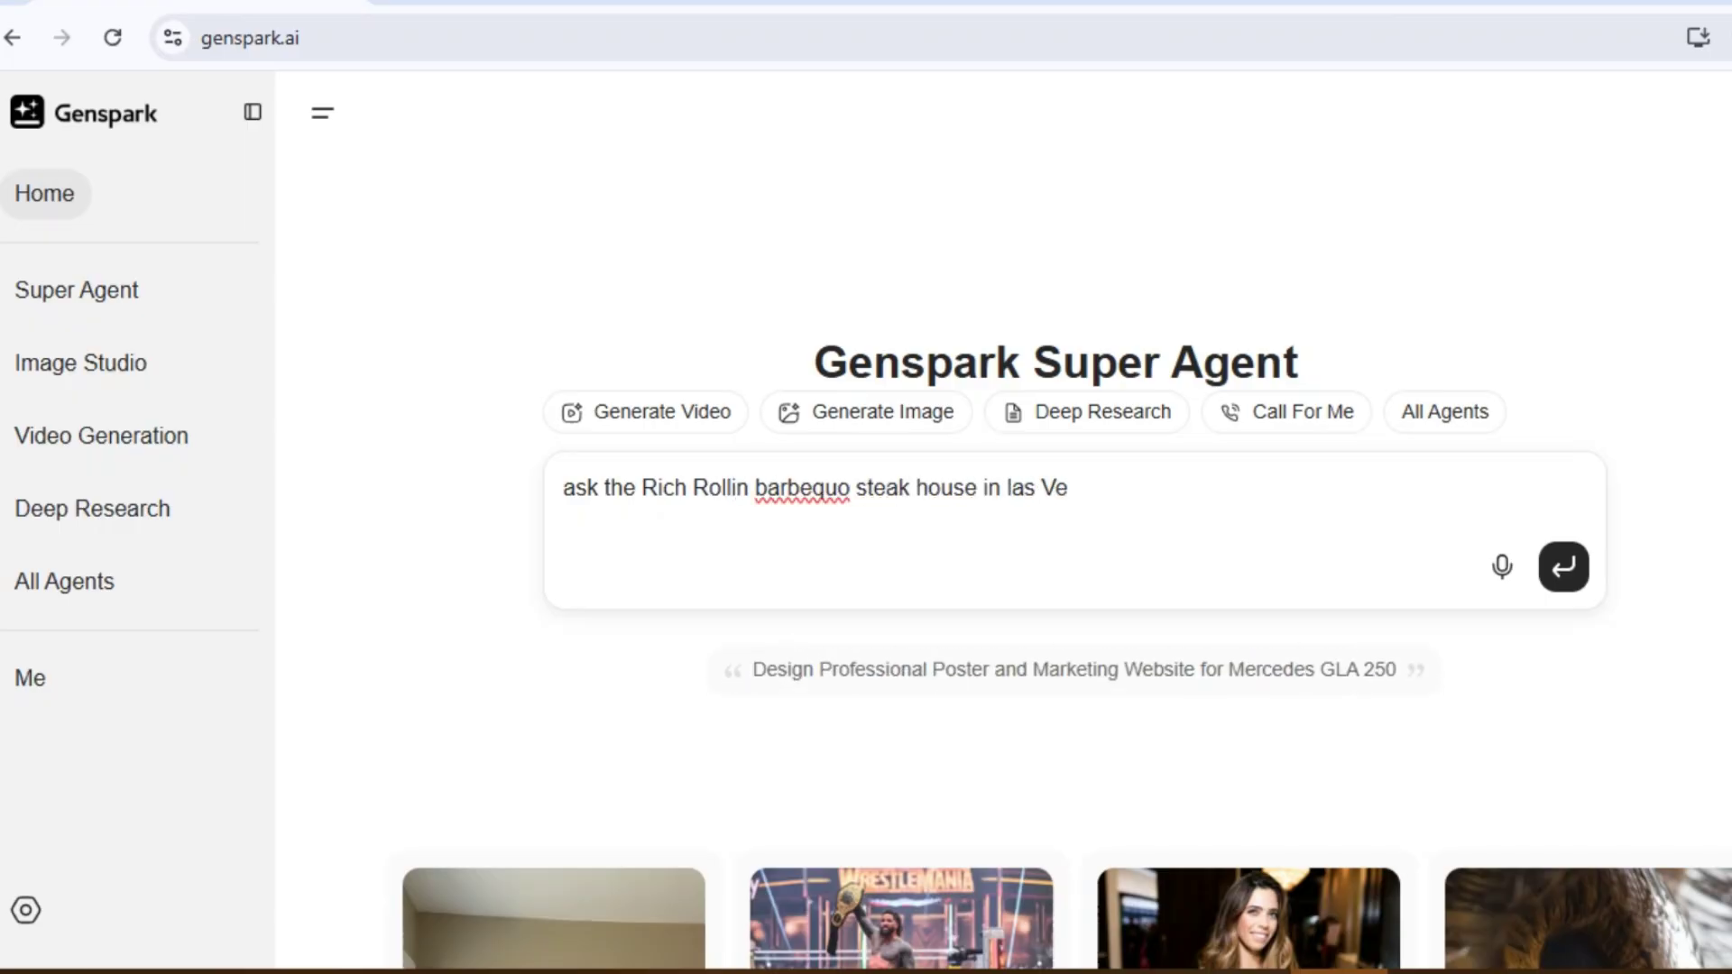
text(gas to check out if they are open at 13:)
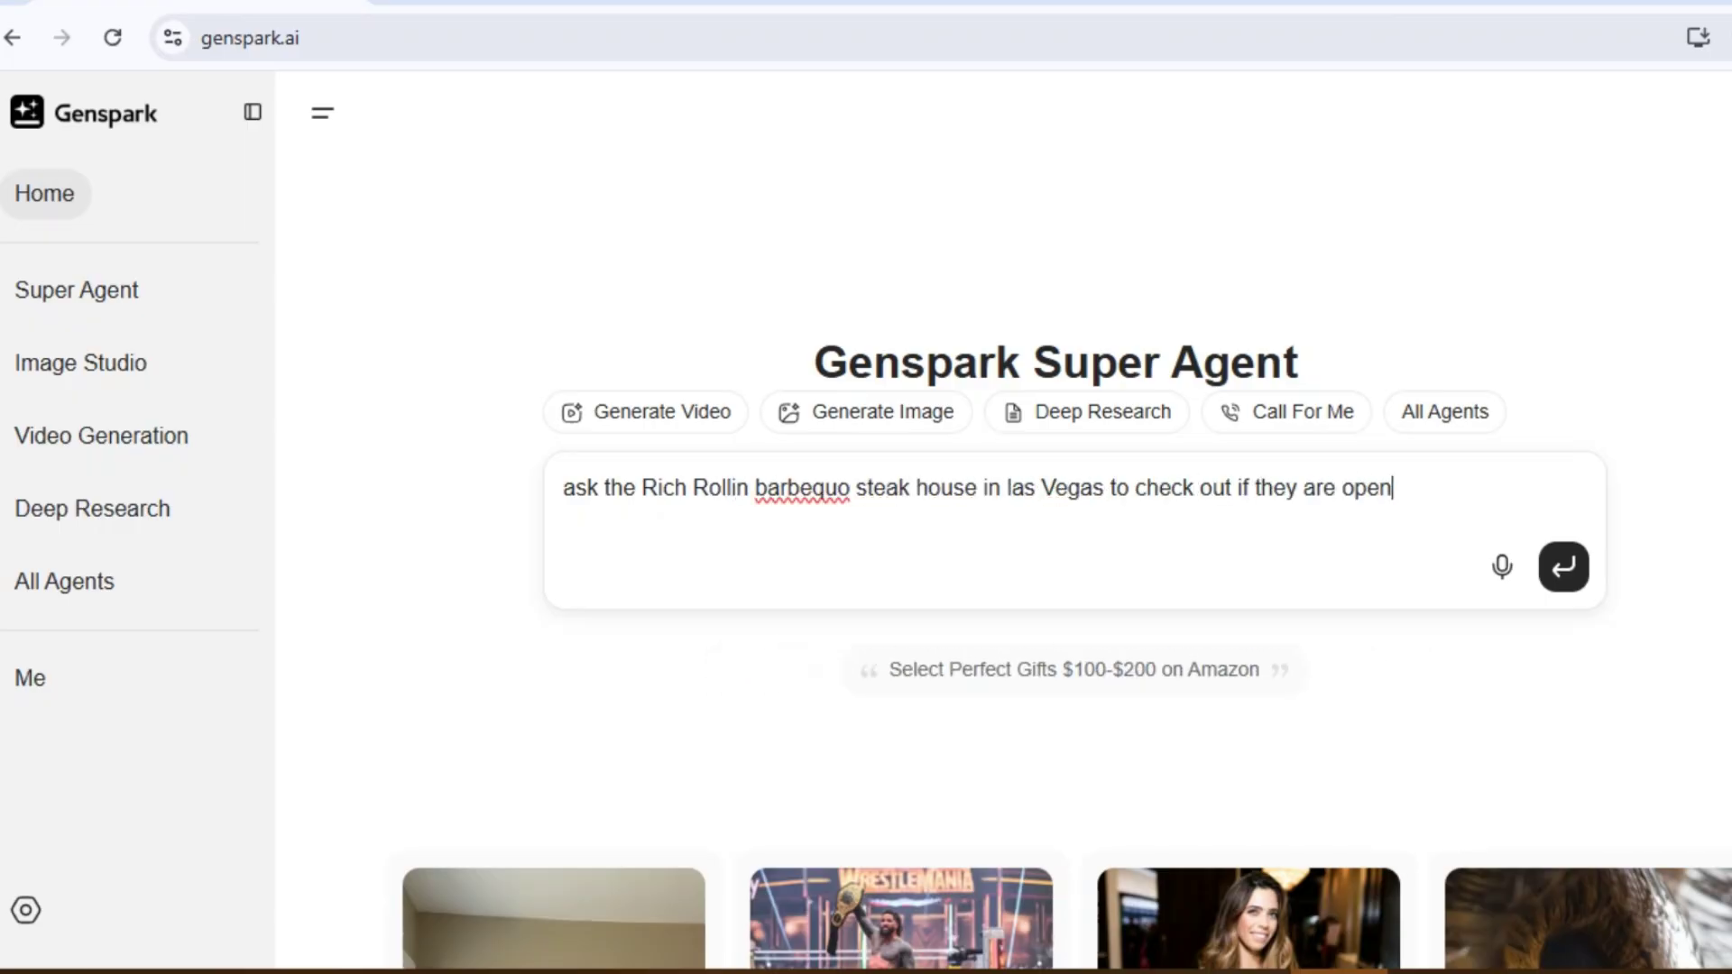
text(00 next monday)
Step: Fix the 'barbequo' misspelling and browse the Las Vegas barbecue call cards with phone numbers
right_click(806, 488)
click(874, 302)
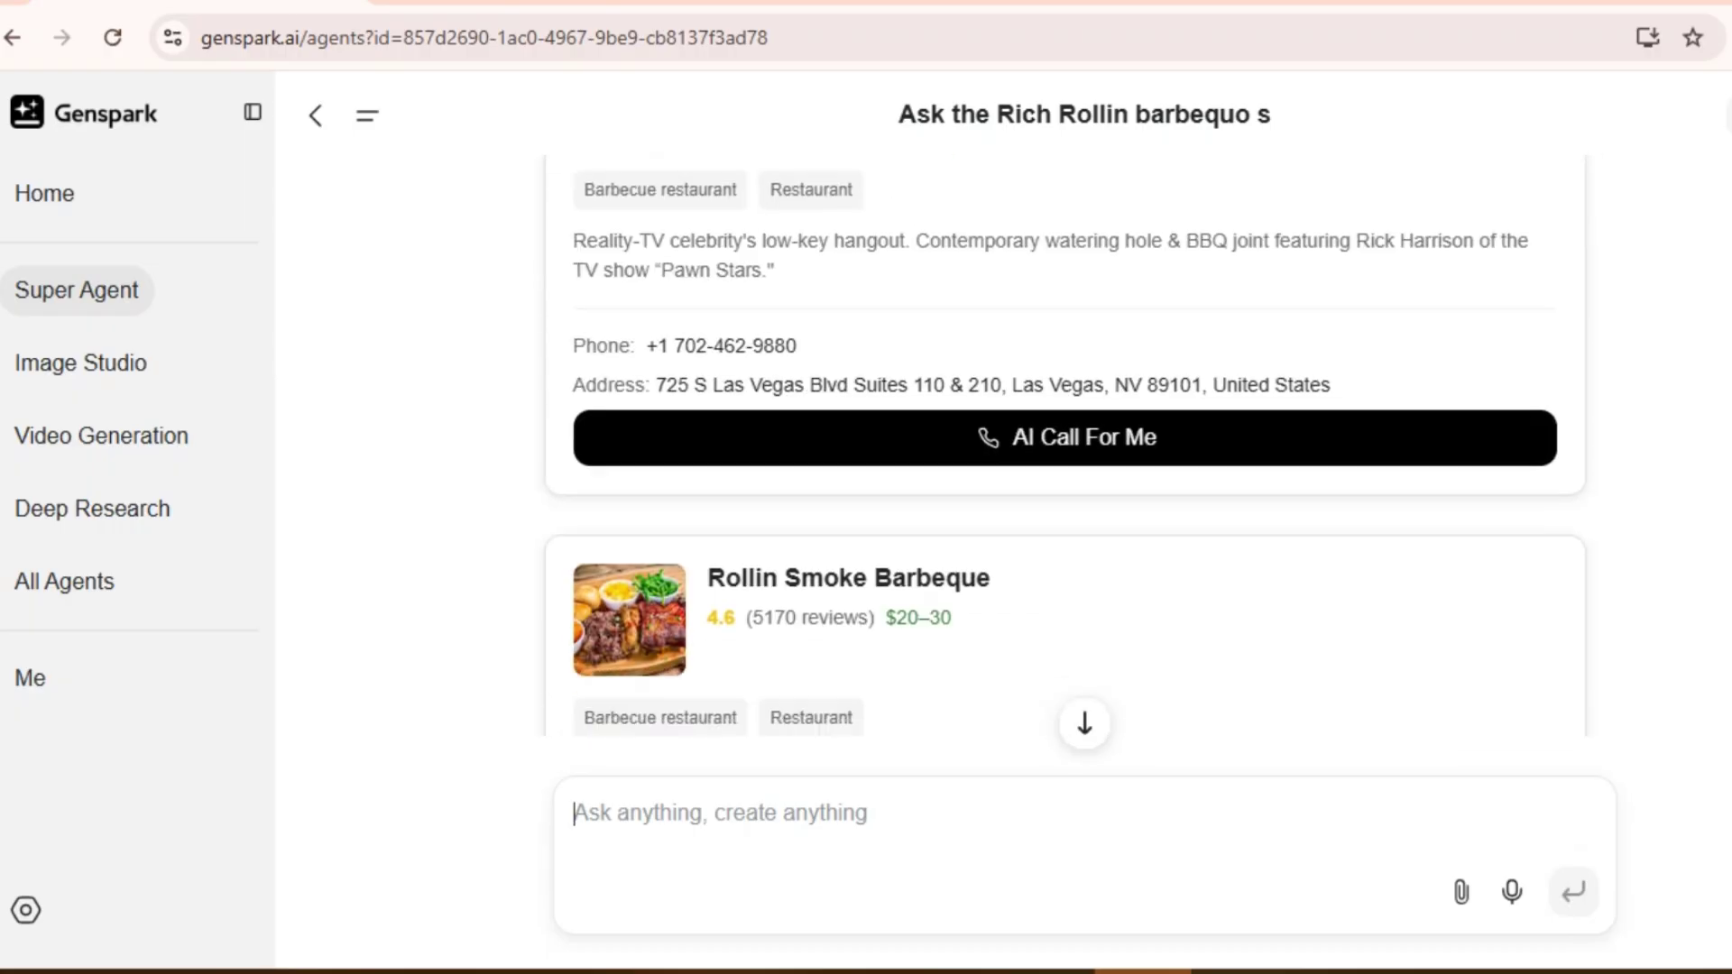
scroll(1064, 447, down, 6)
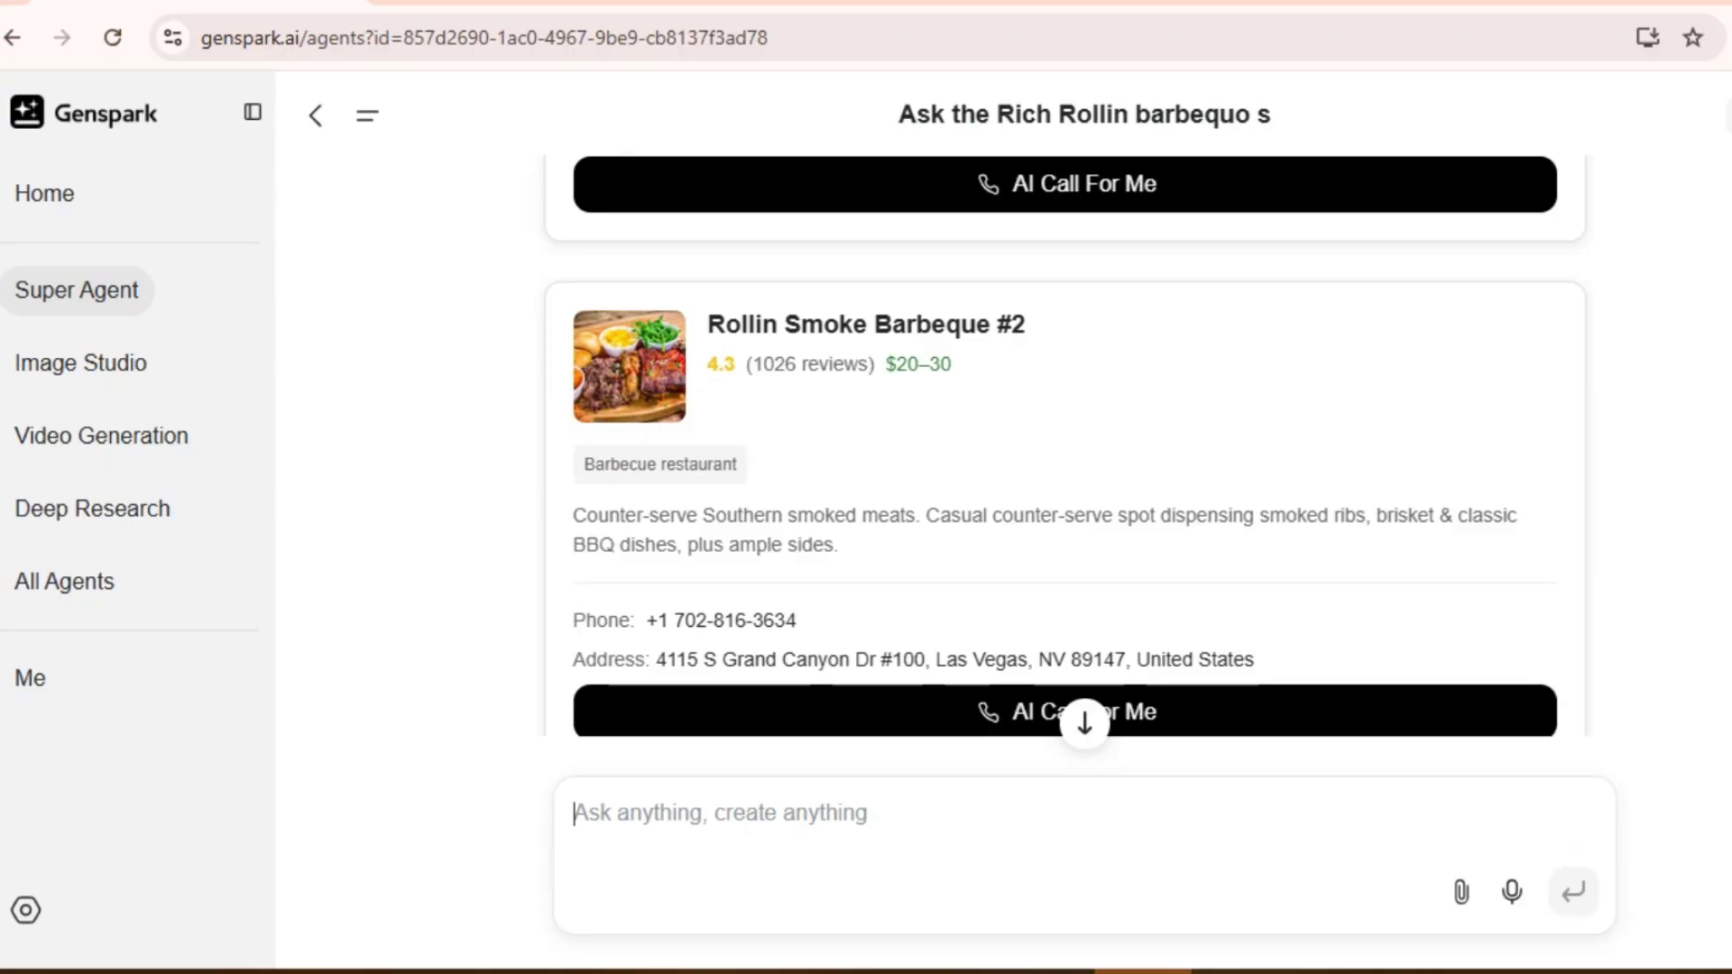
scroll(1064, 447, down, 2)
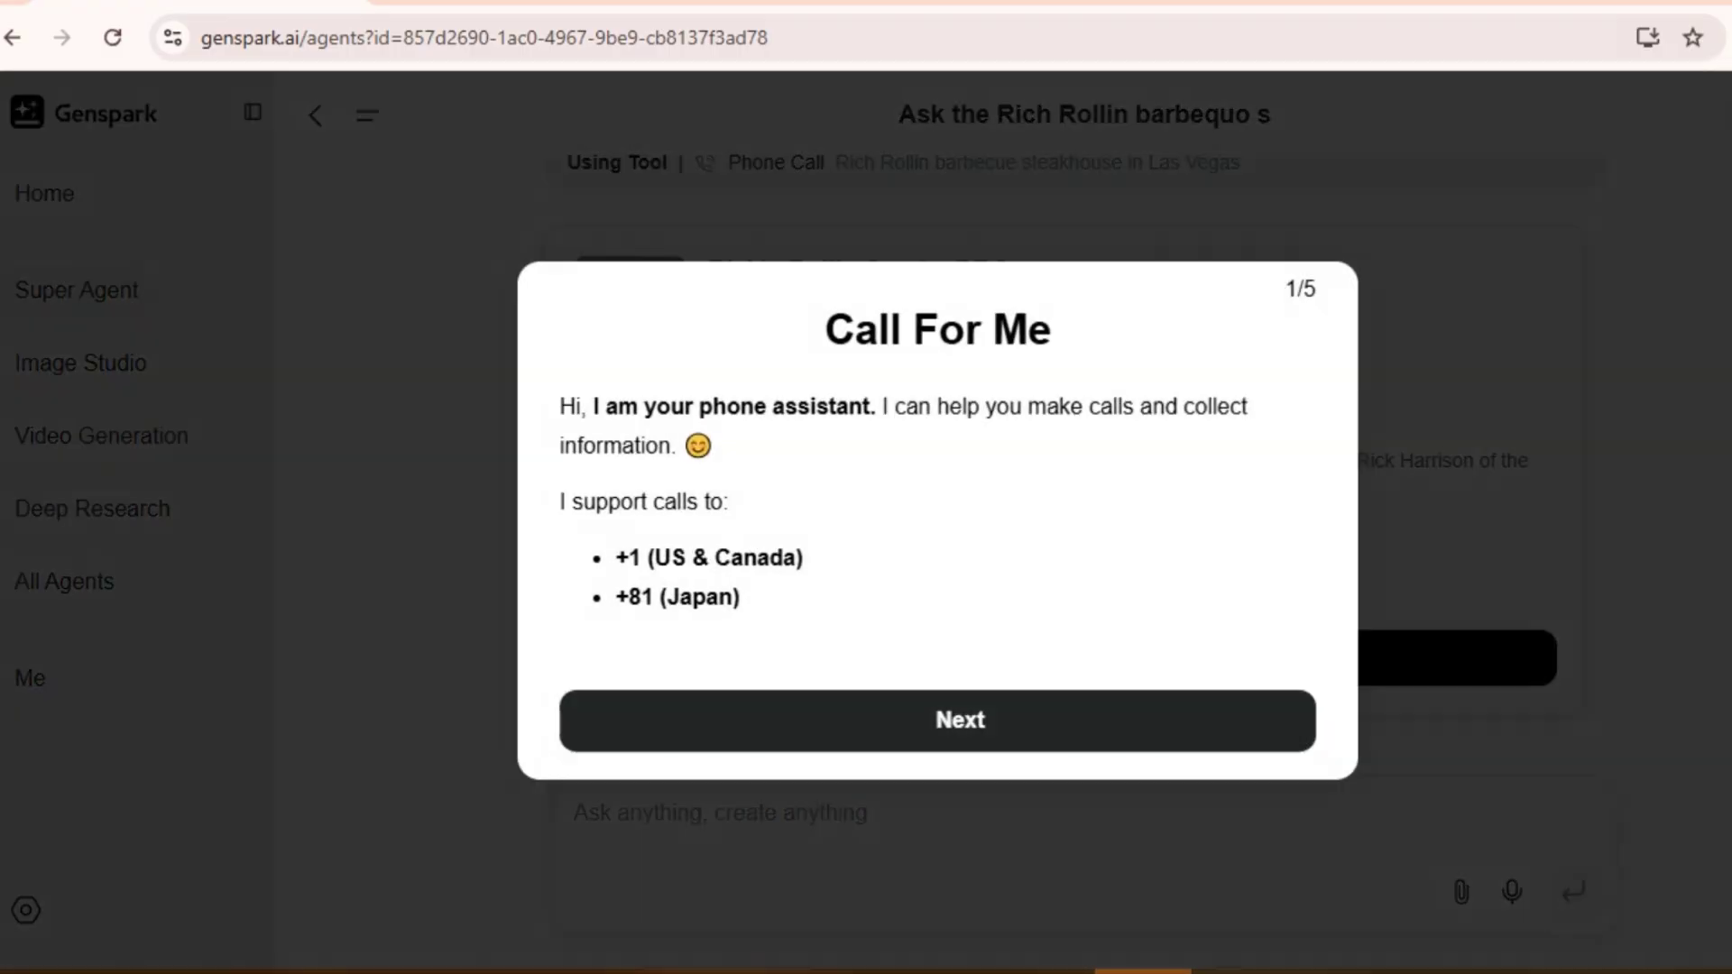
Step: Place an AI call to Rick's Rollin Smoke BBQ asking whether it's open 13:00 next Monday
key(Return)
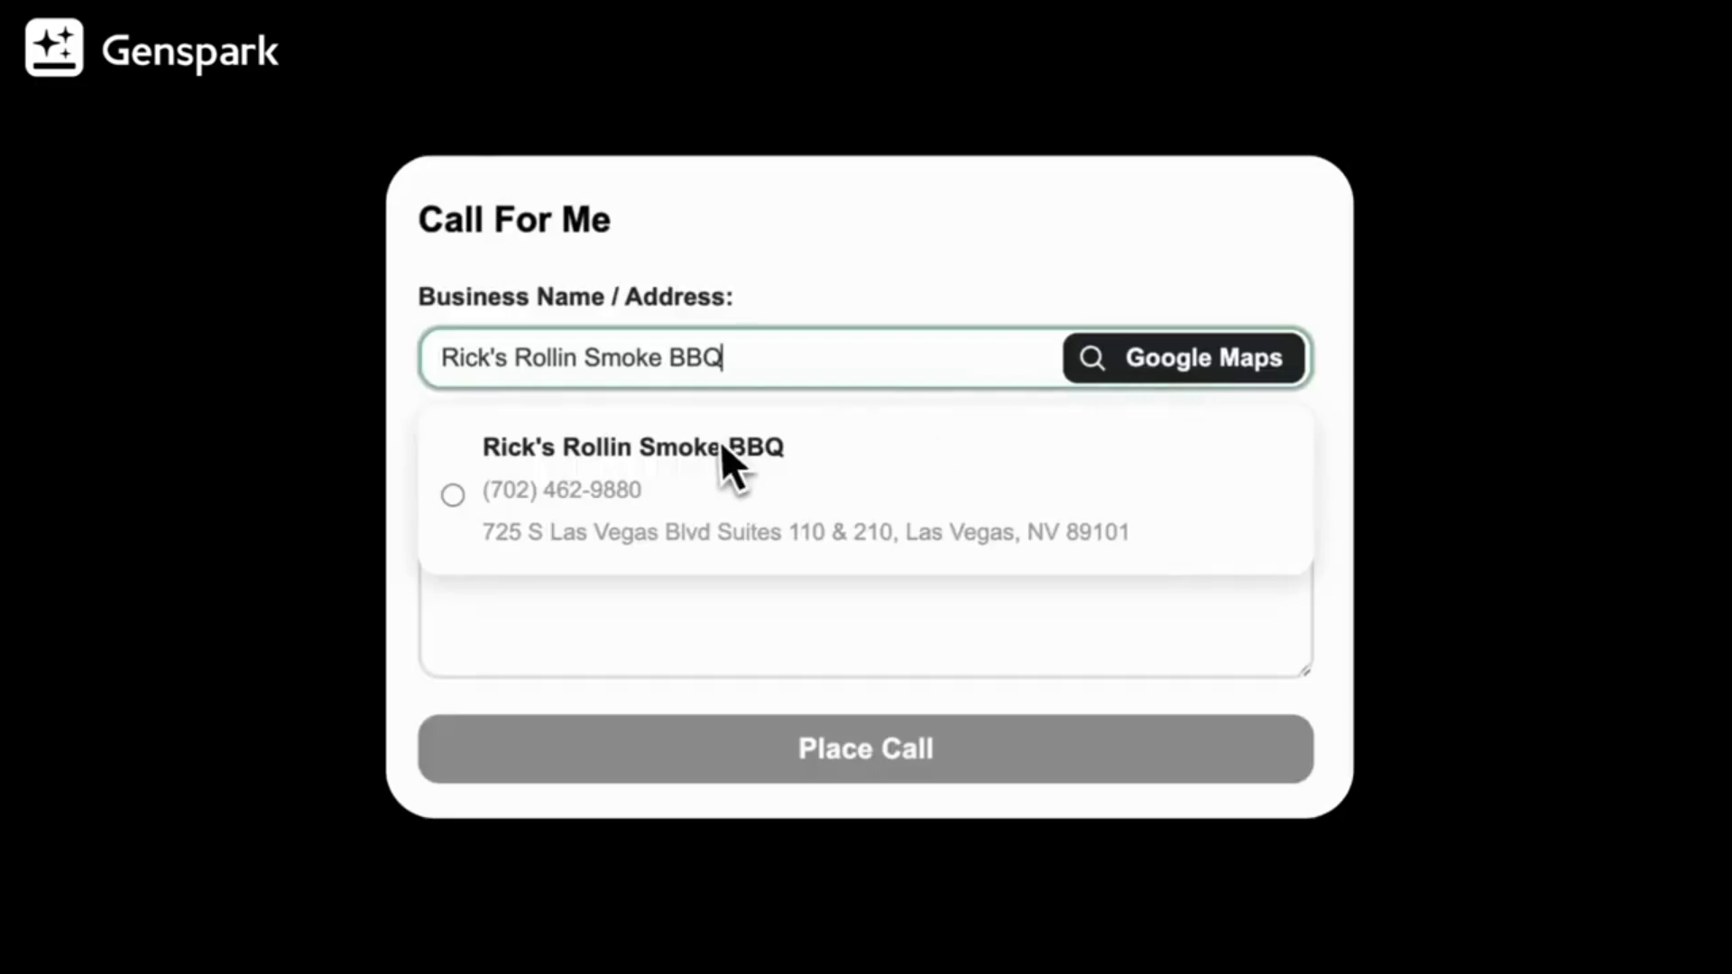
click(719, 453)
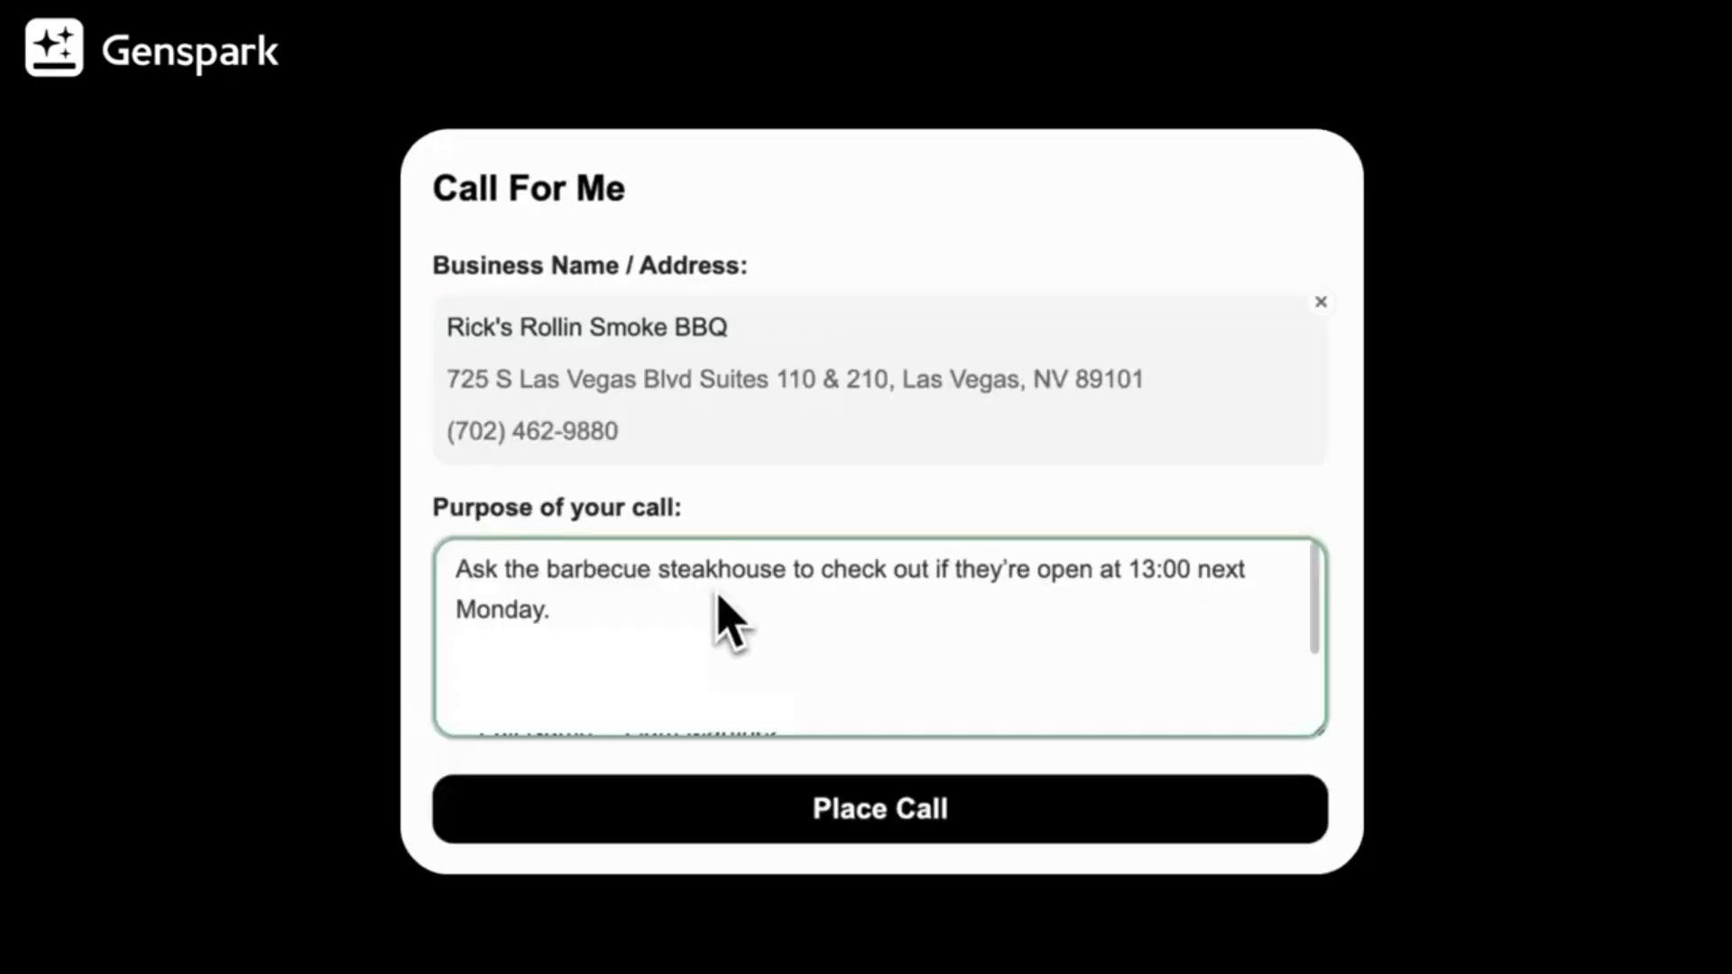
click(865, 808)
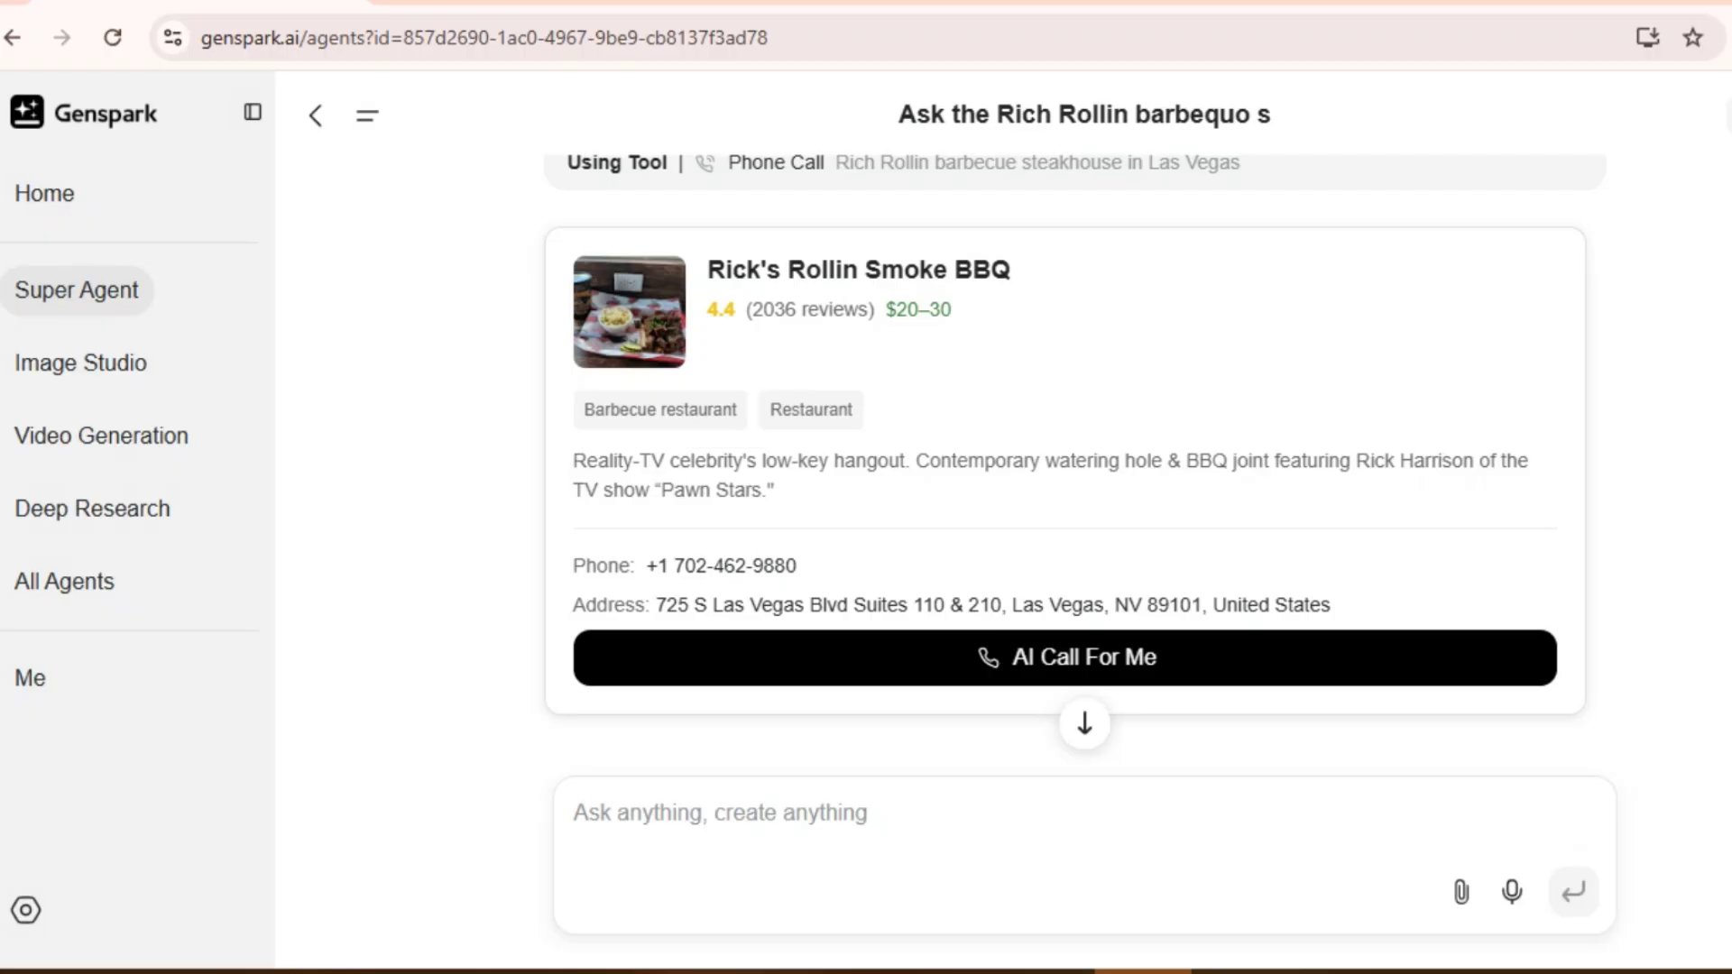
Step: Read the call result and restaurant cards confirming Rick's is open 10 to 10 daily
scroll(1069, 451, down, 10)
scroll(1069, 452, down, 6)
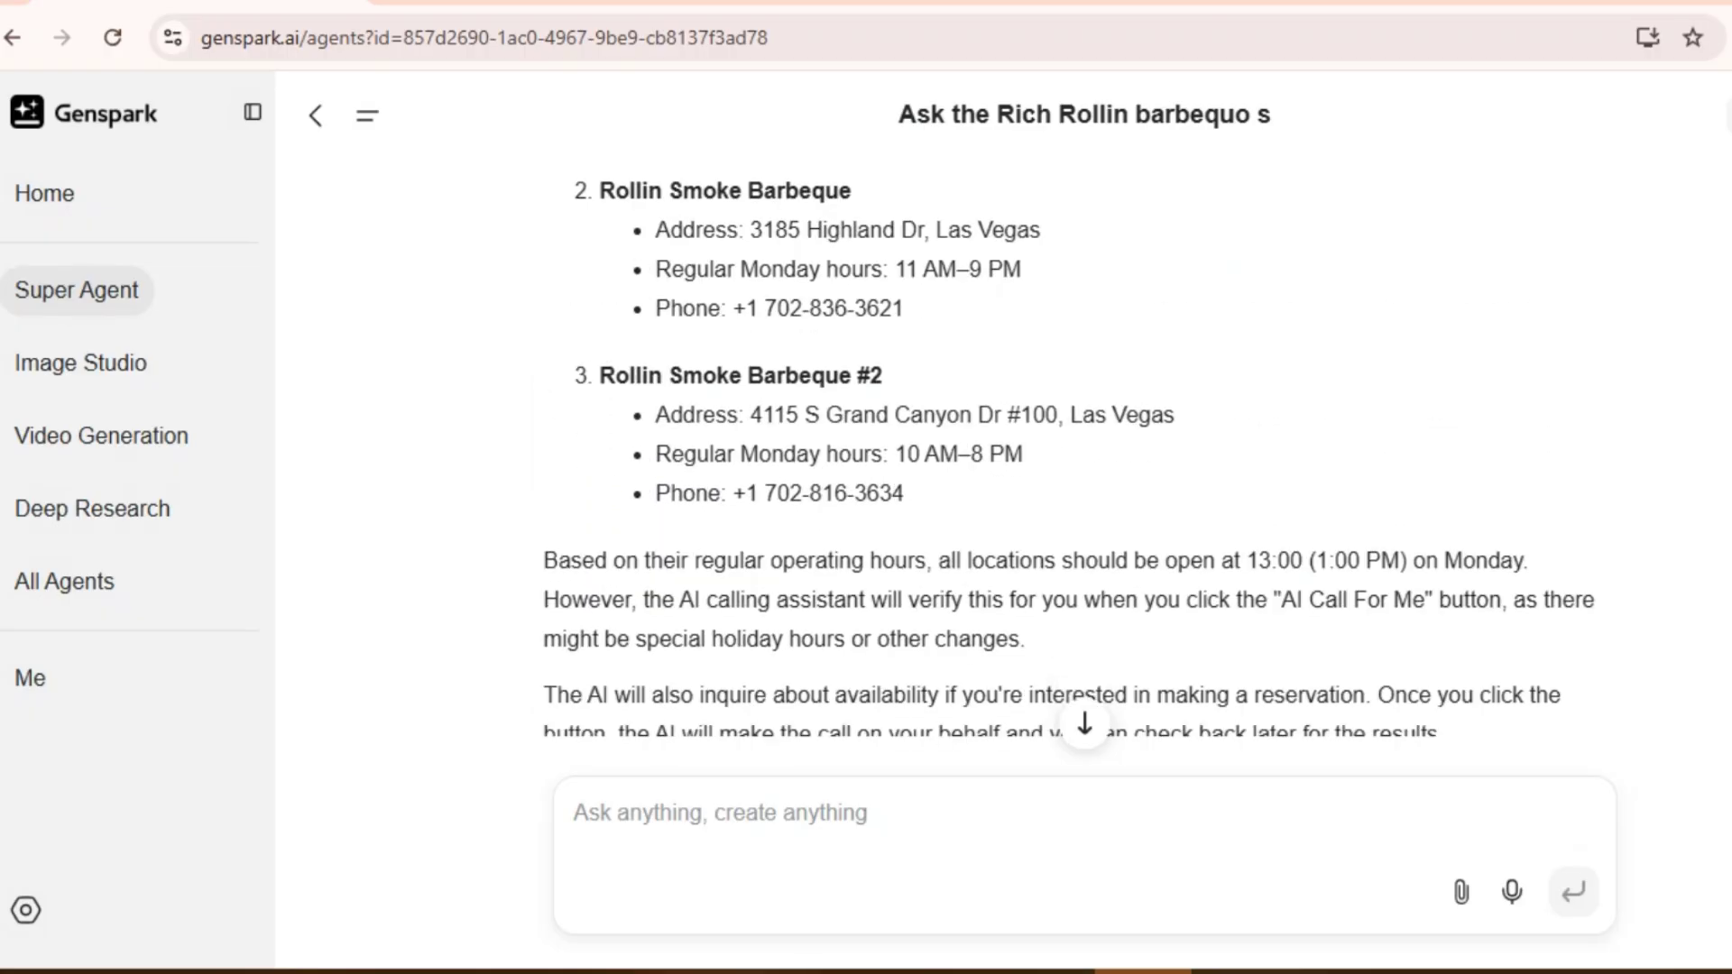
scroll(1069, 451, up, 10)
scroll(1069, 451, up, 10)
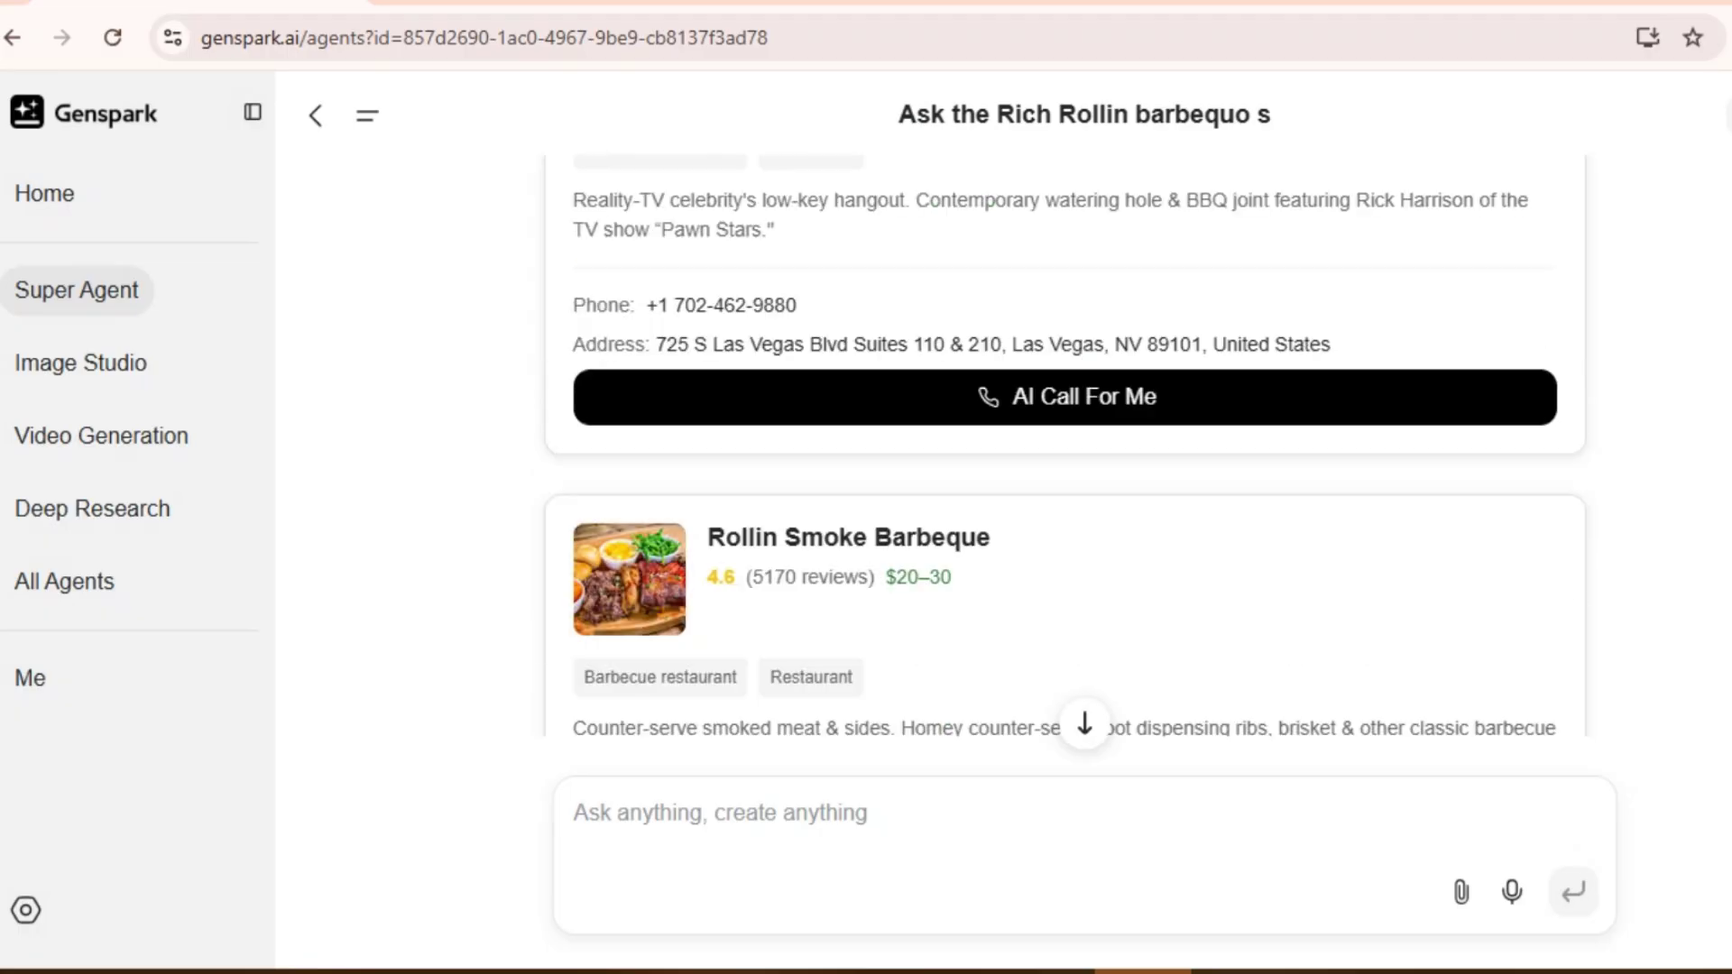
scroll(1069, 451, down, 1)
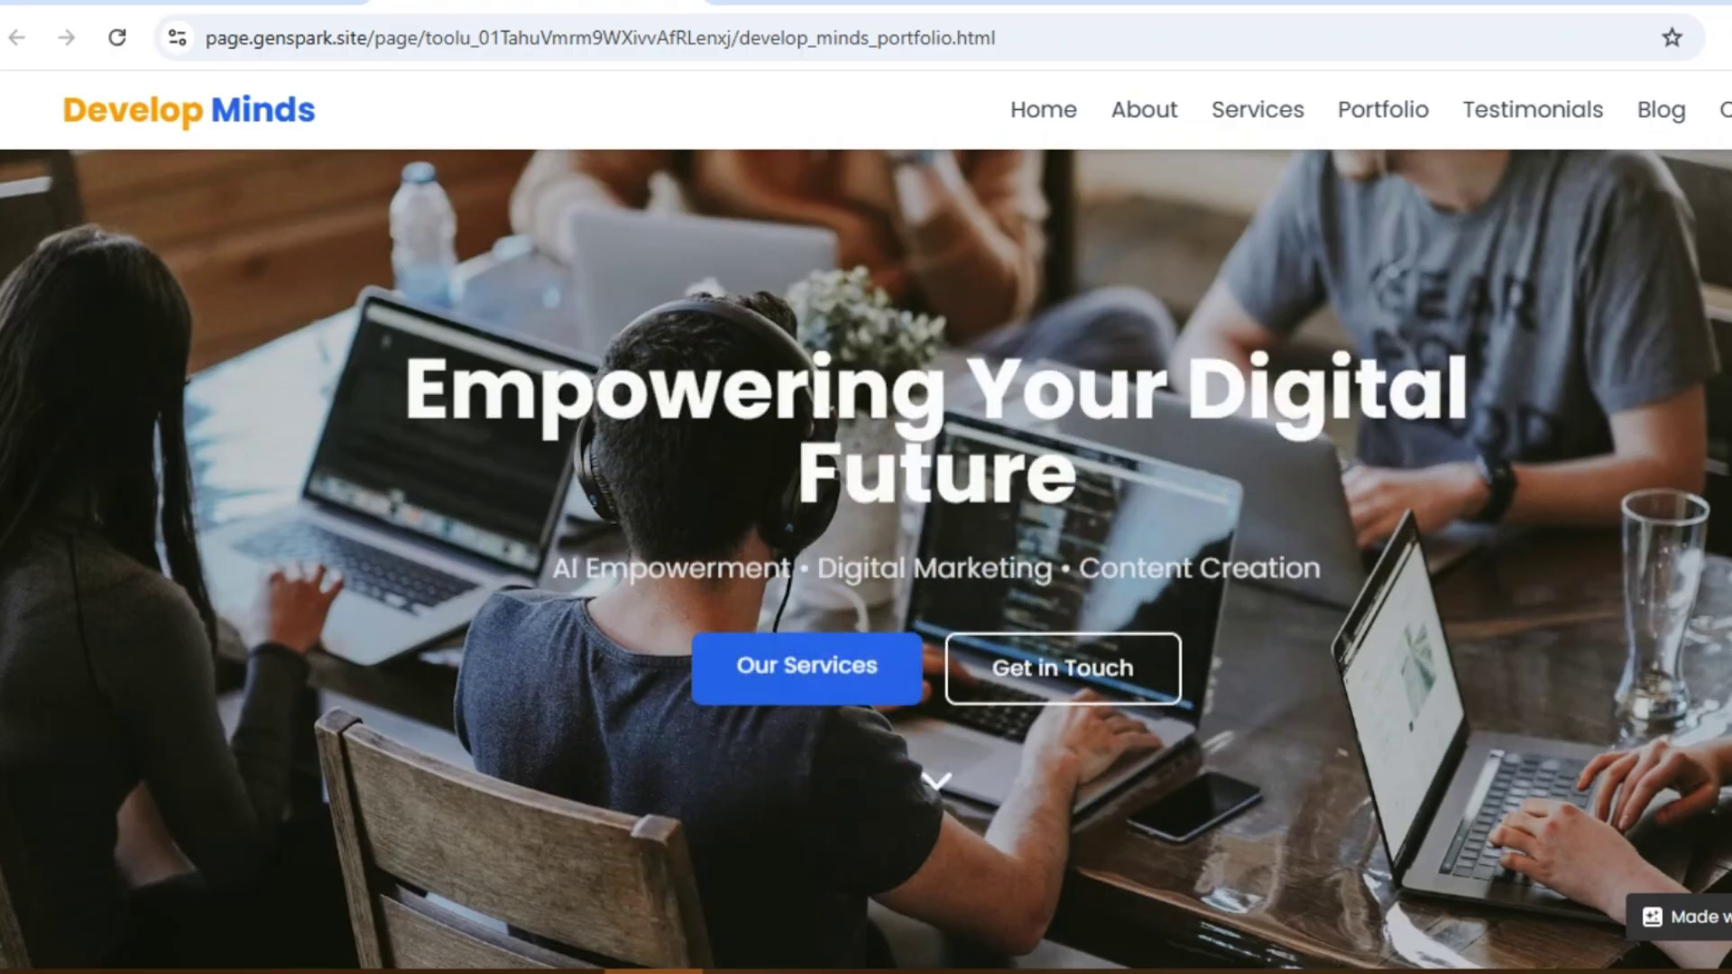
Step: Scroll the Develop Minds page through Client Testimonials and Latest from Our Blog to Get in Touch
scroll(866, 541, down, 10)
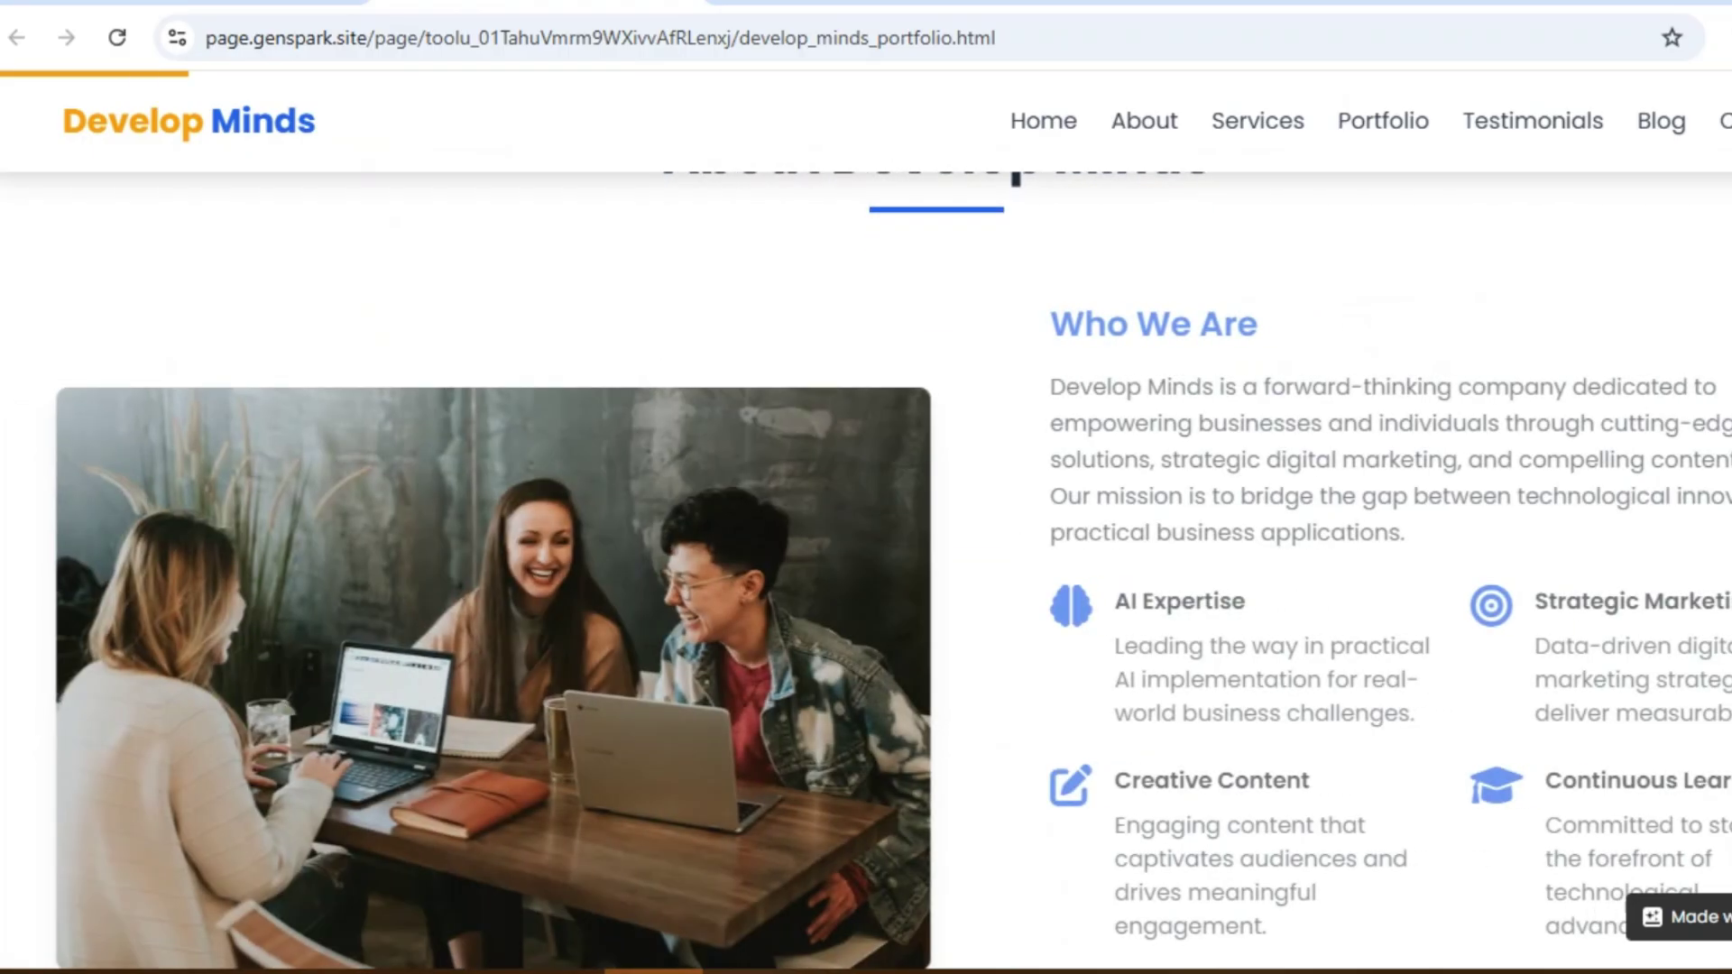
scroll(867, 541, down, 5)
scroll(866, 541, down, 4)
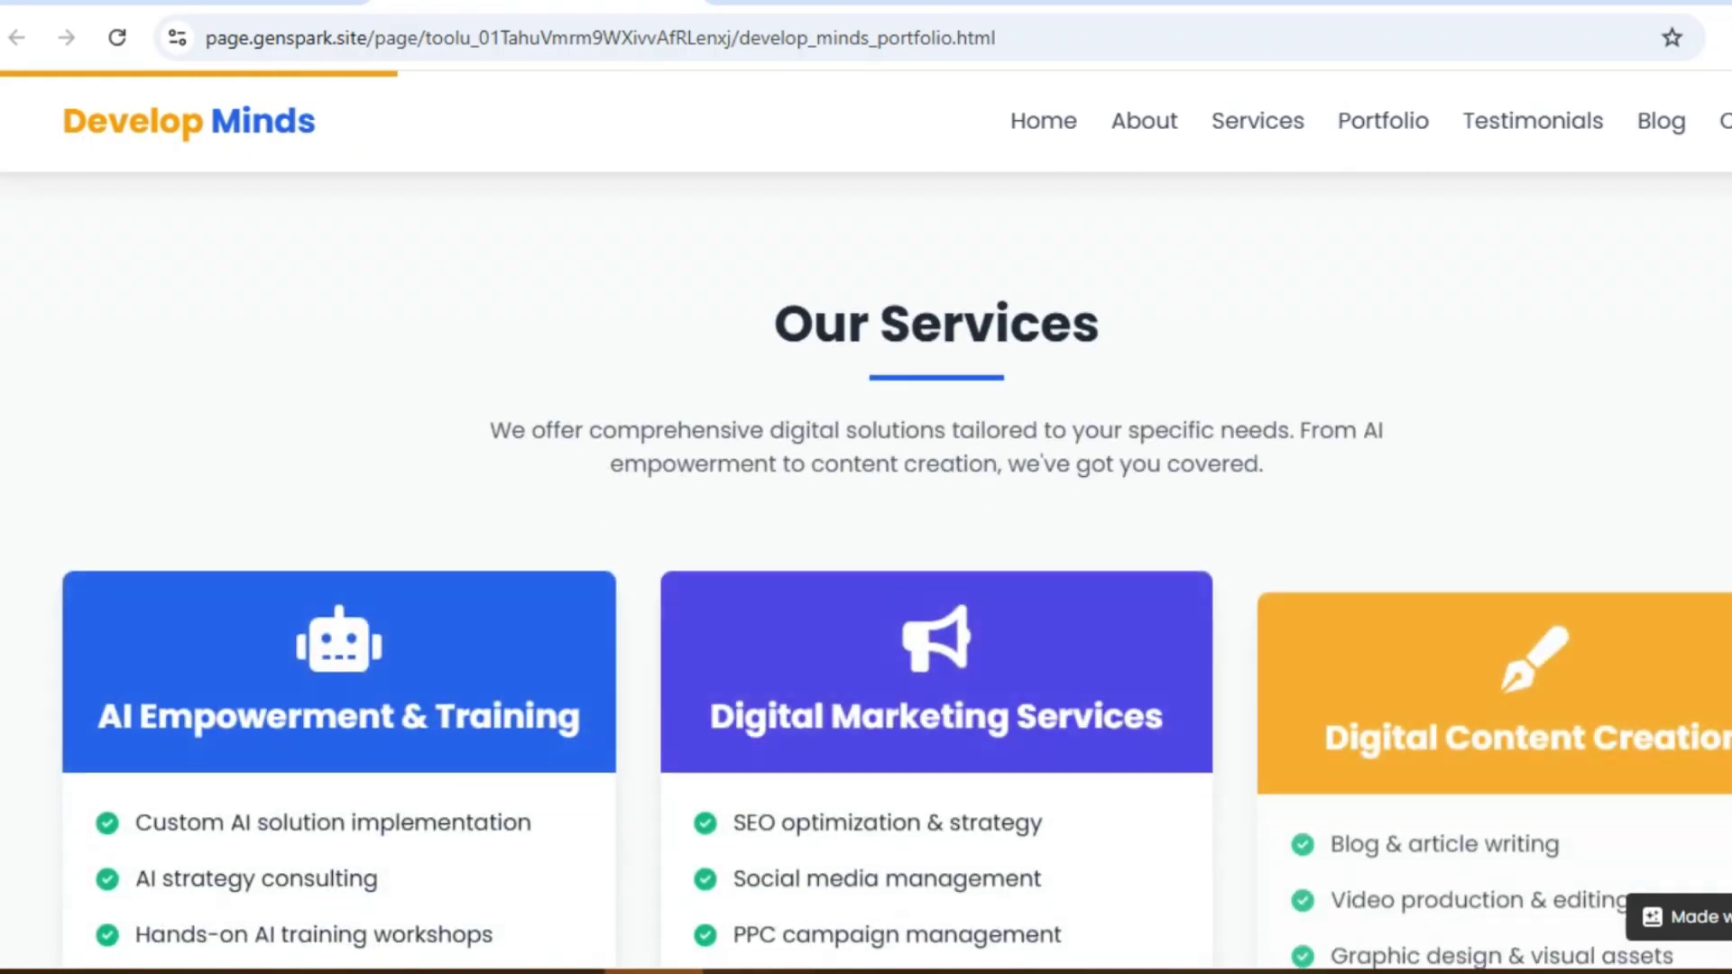
scroll(866, 541, down, 10)
scroll(867, 541, up, 5)
scroll(866, 542, down, 9)
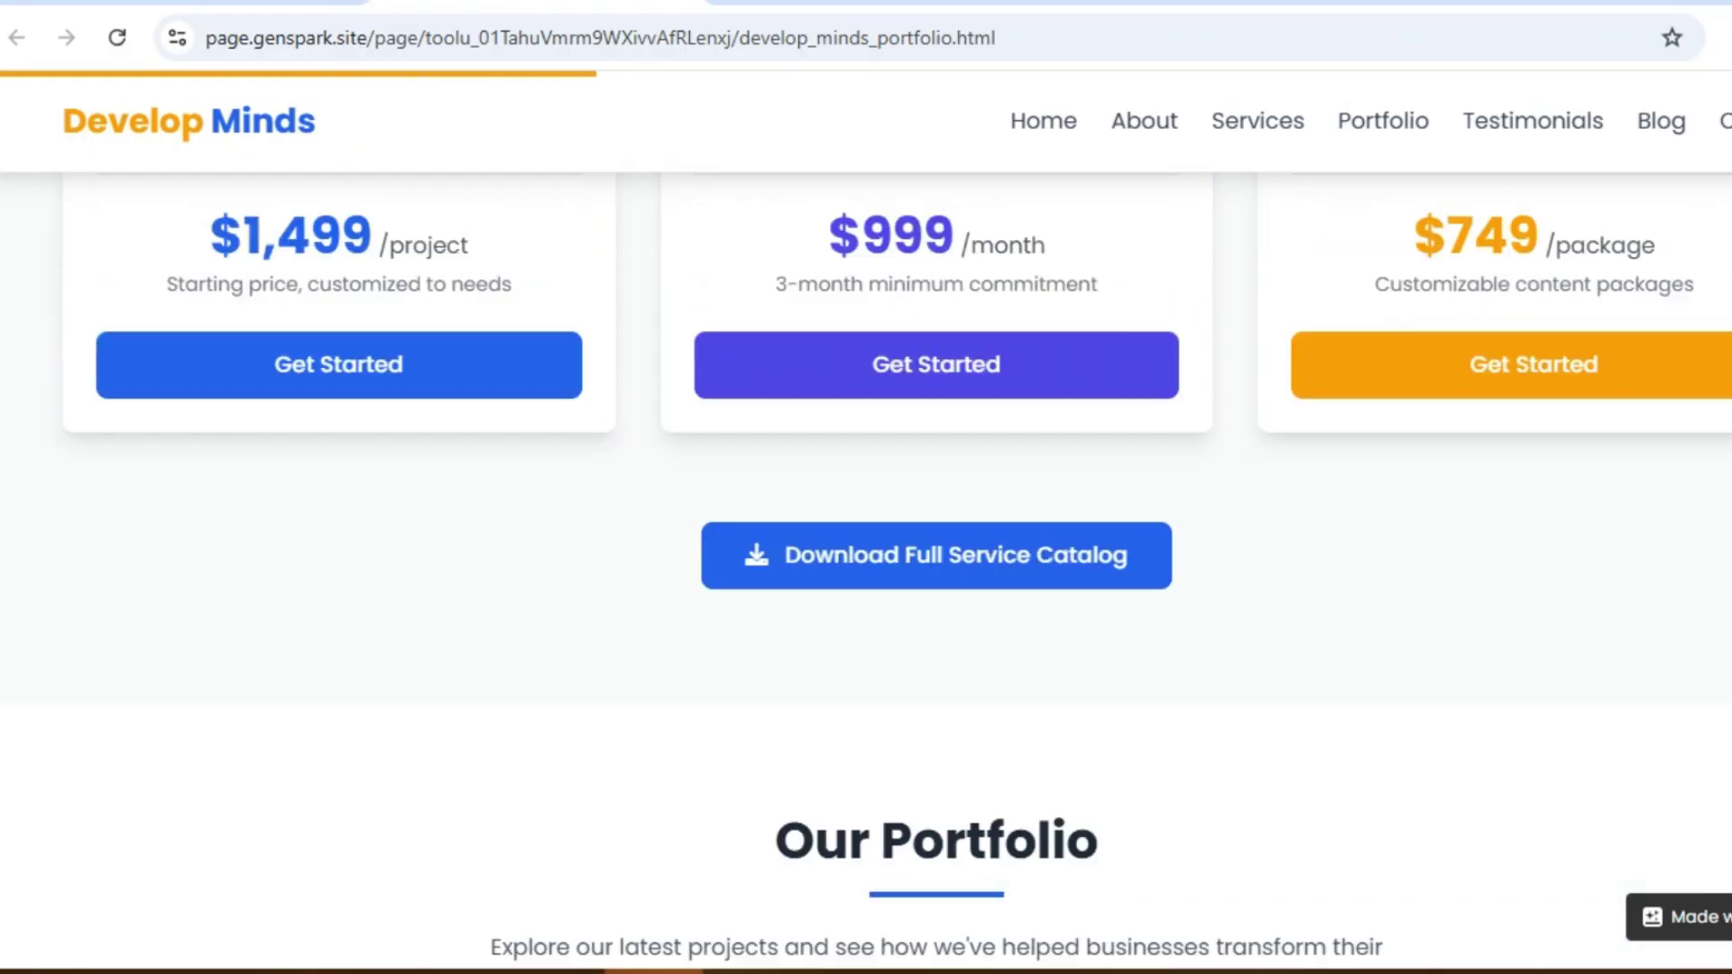
scroll(867, 541, down, 4)
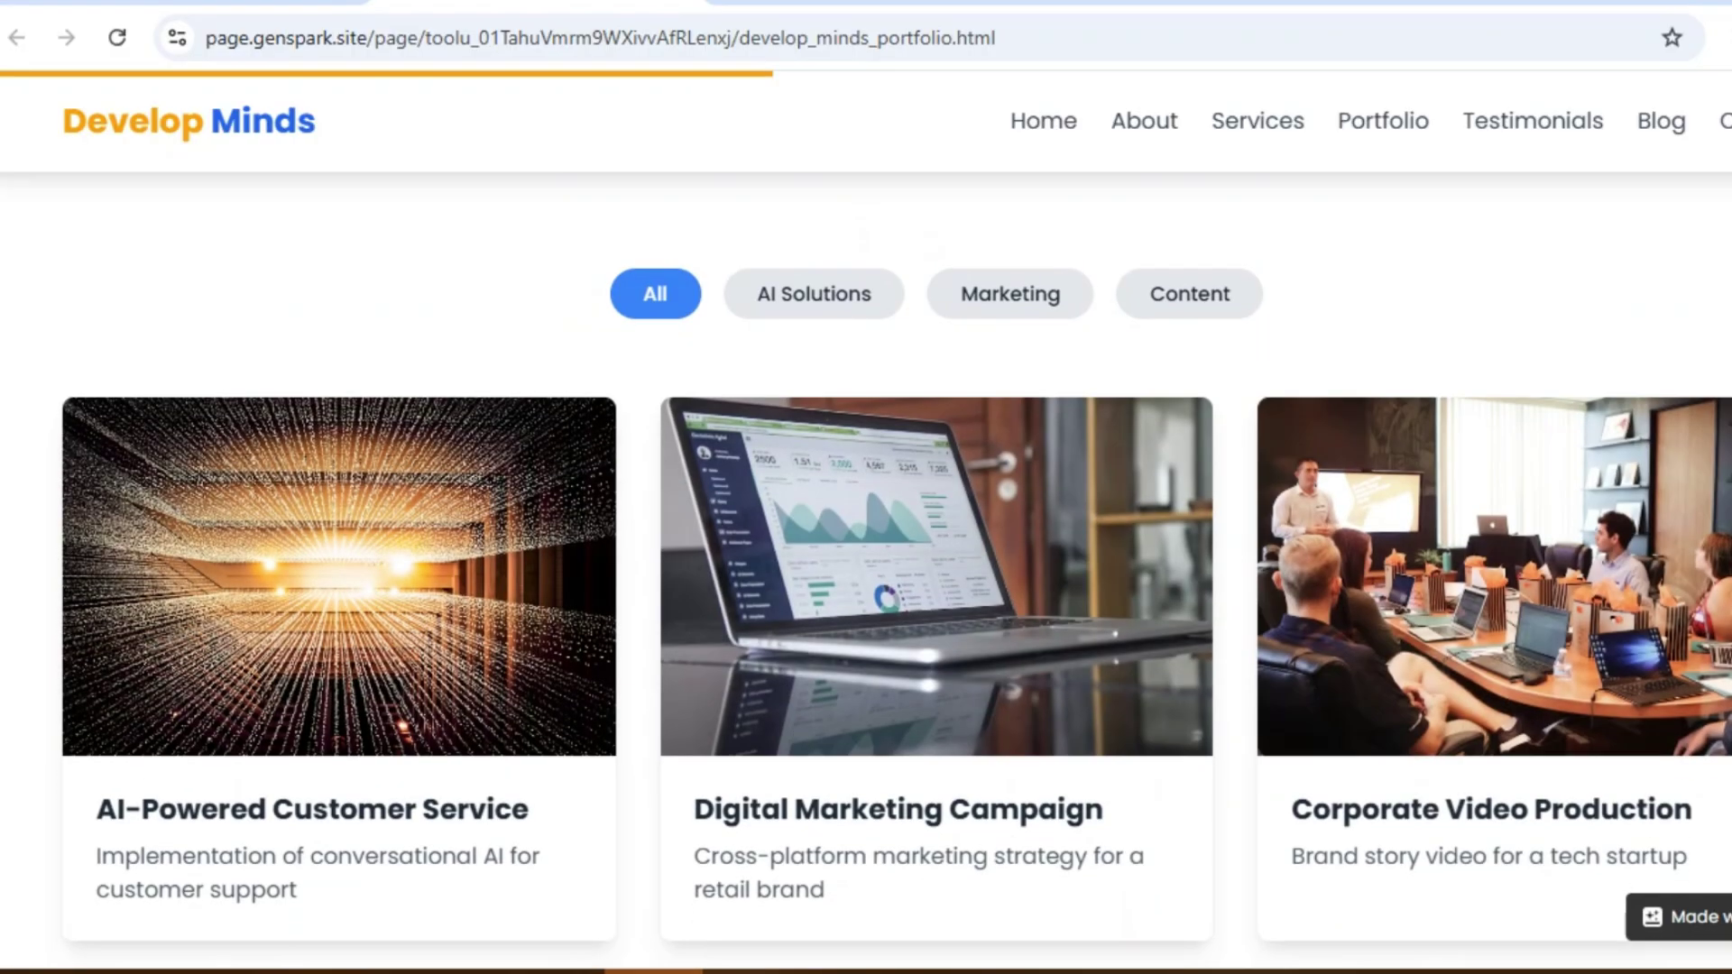
scroll(866, 542, down, 7)
scroll(866, 541, down, 8)
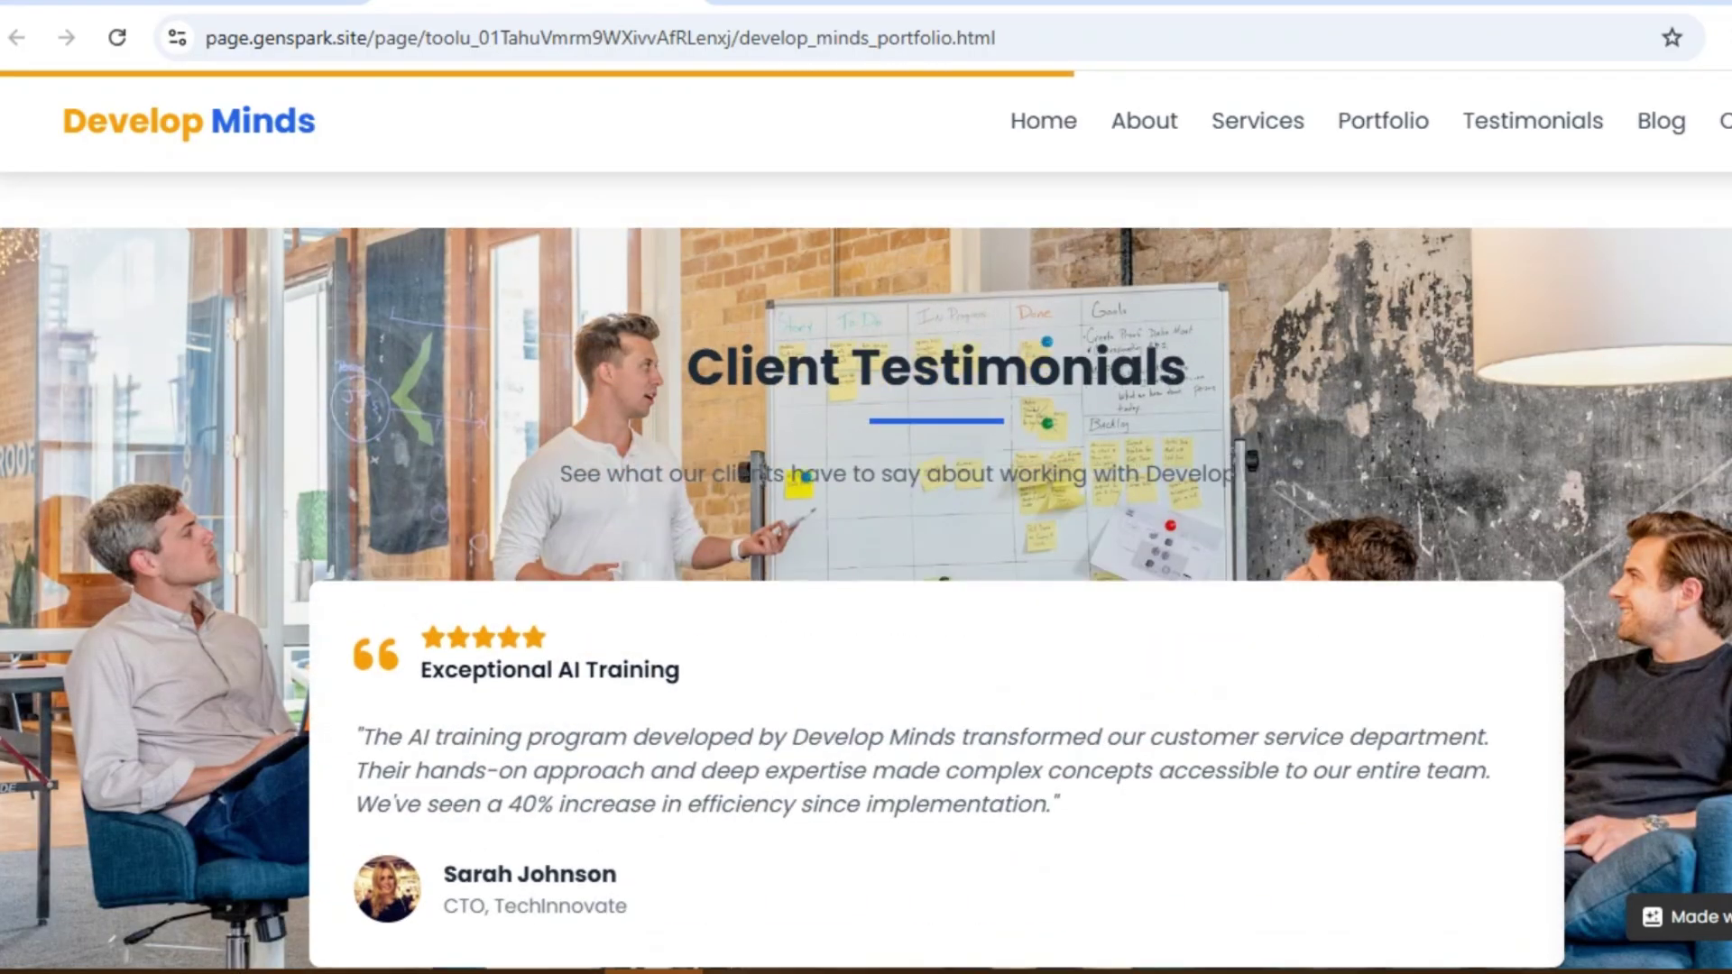
scroll(866, 542, down, 2)
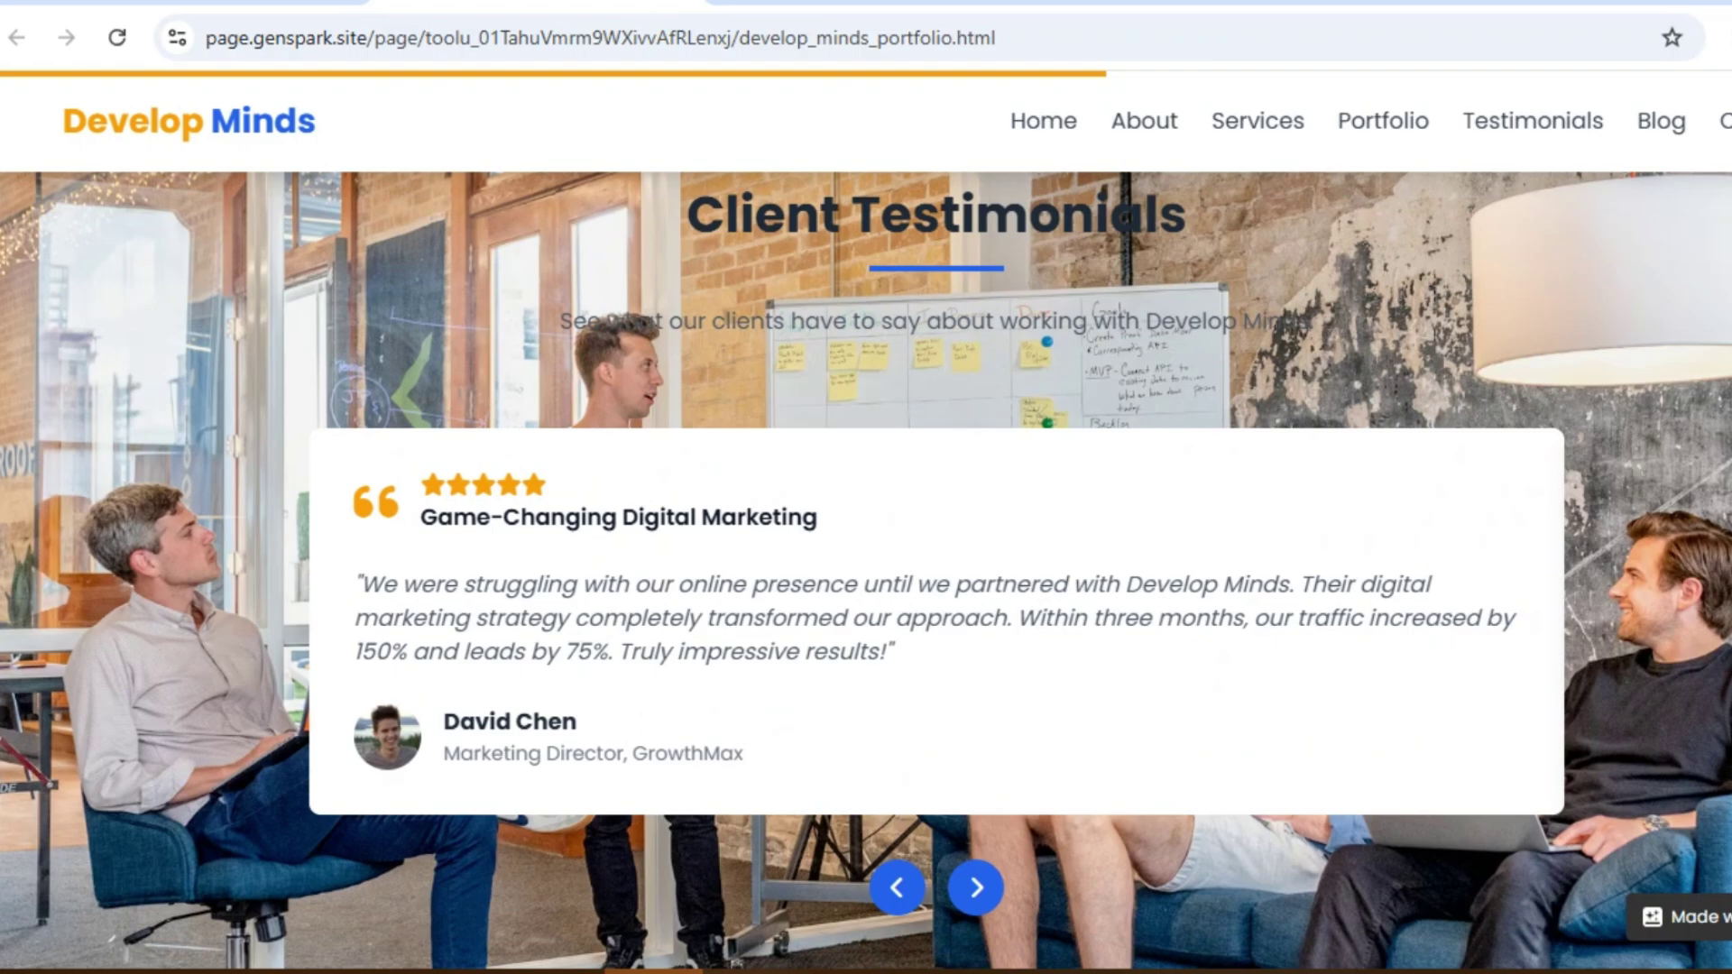
scroll(866, 541, down, 10)
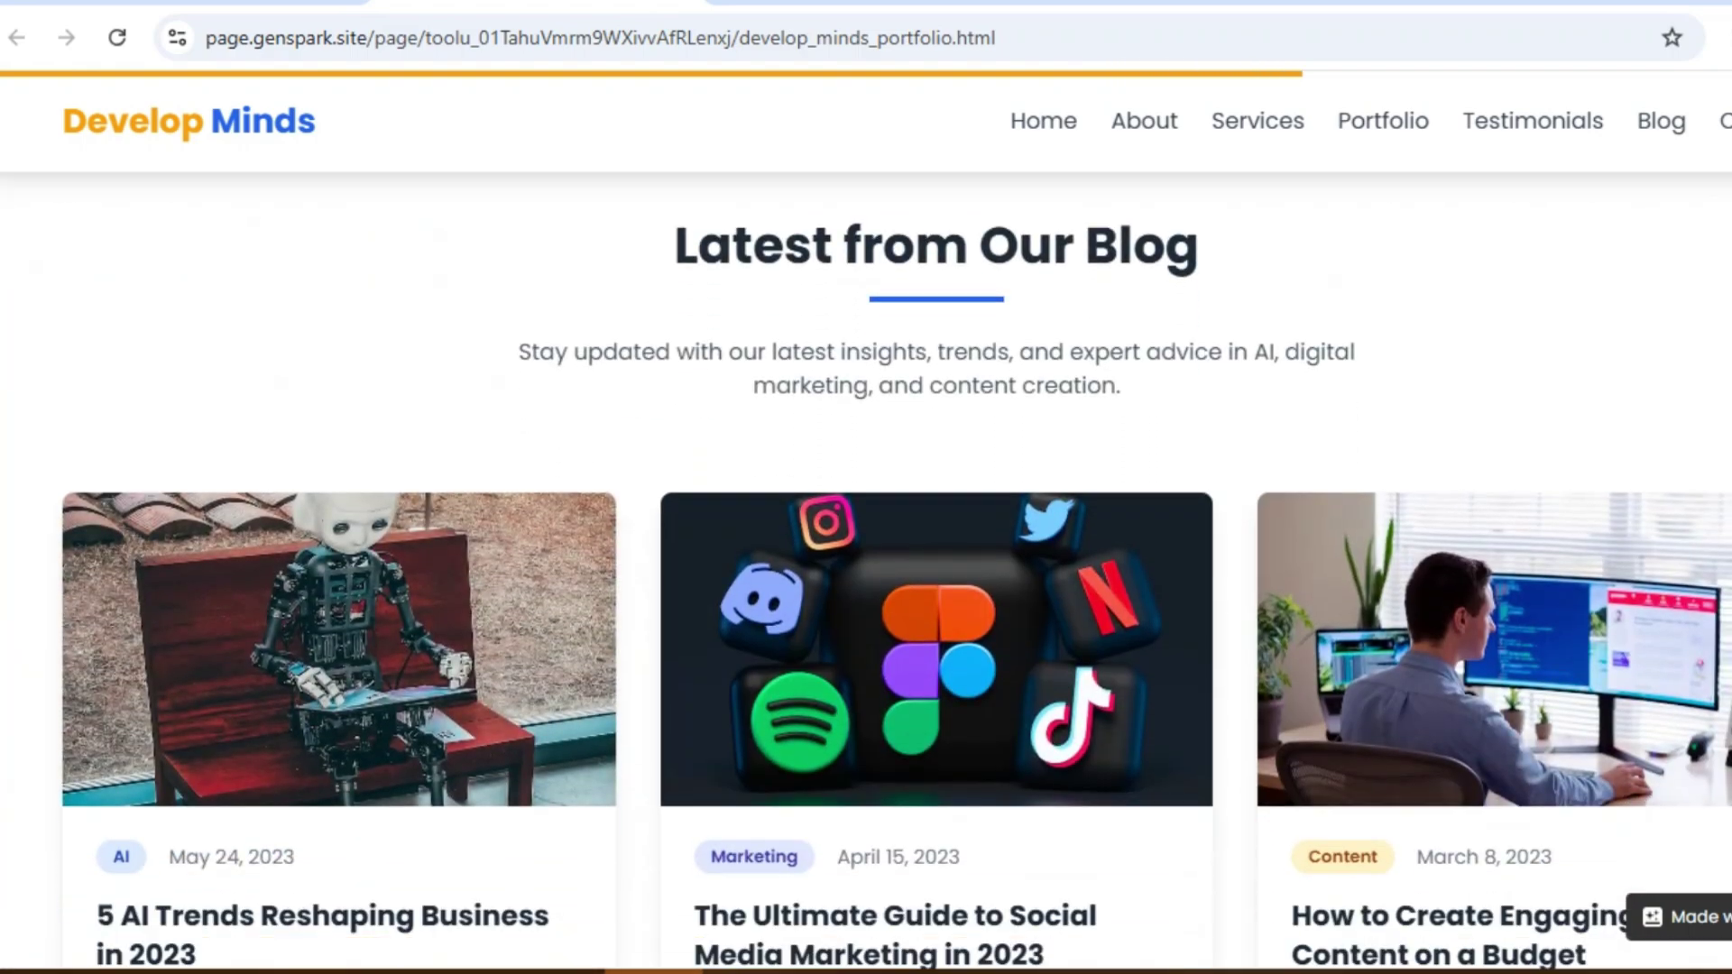
scroll(866, 542, down, 10)
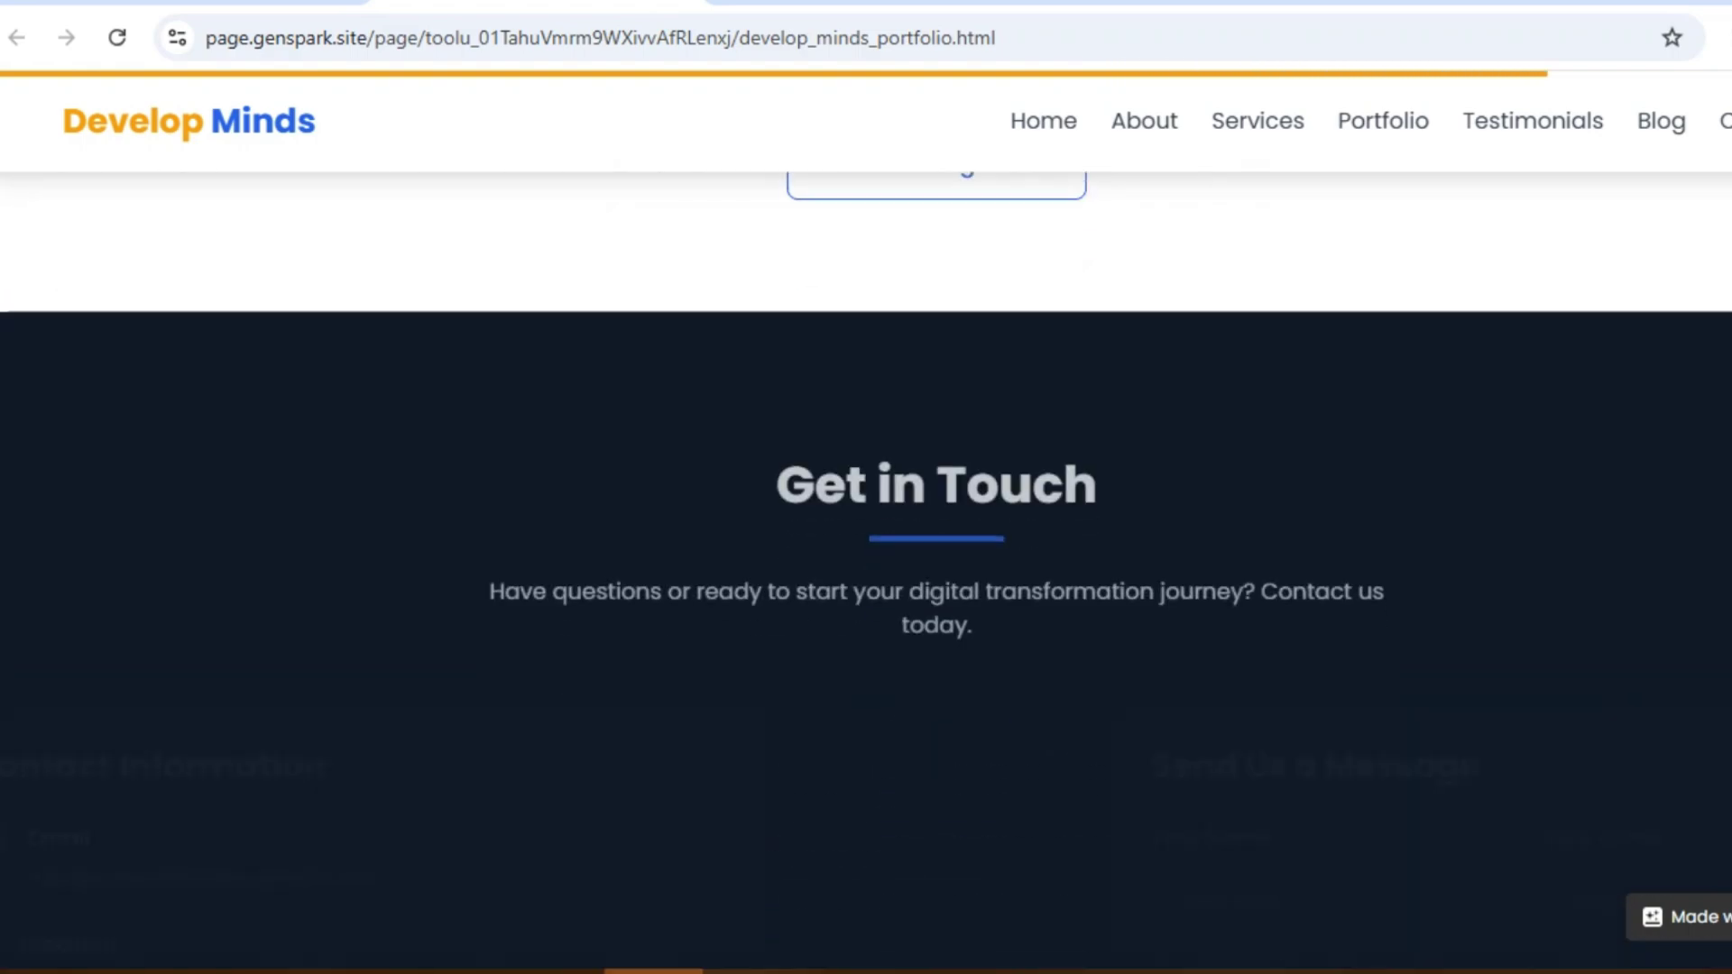
scroll(866, 541, down, 5)
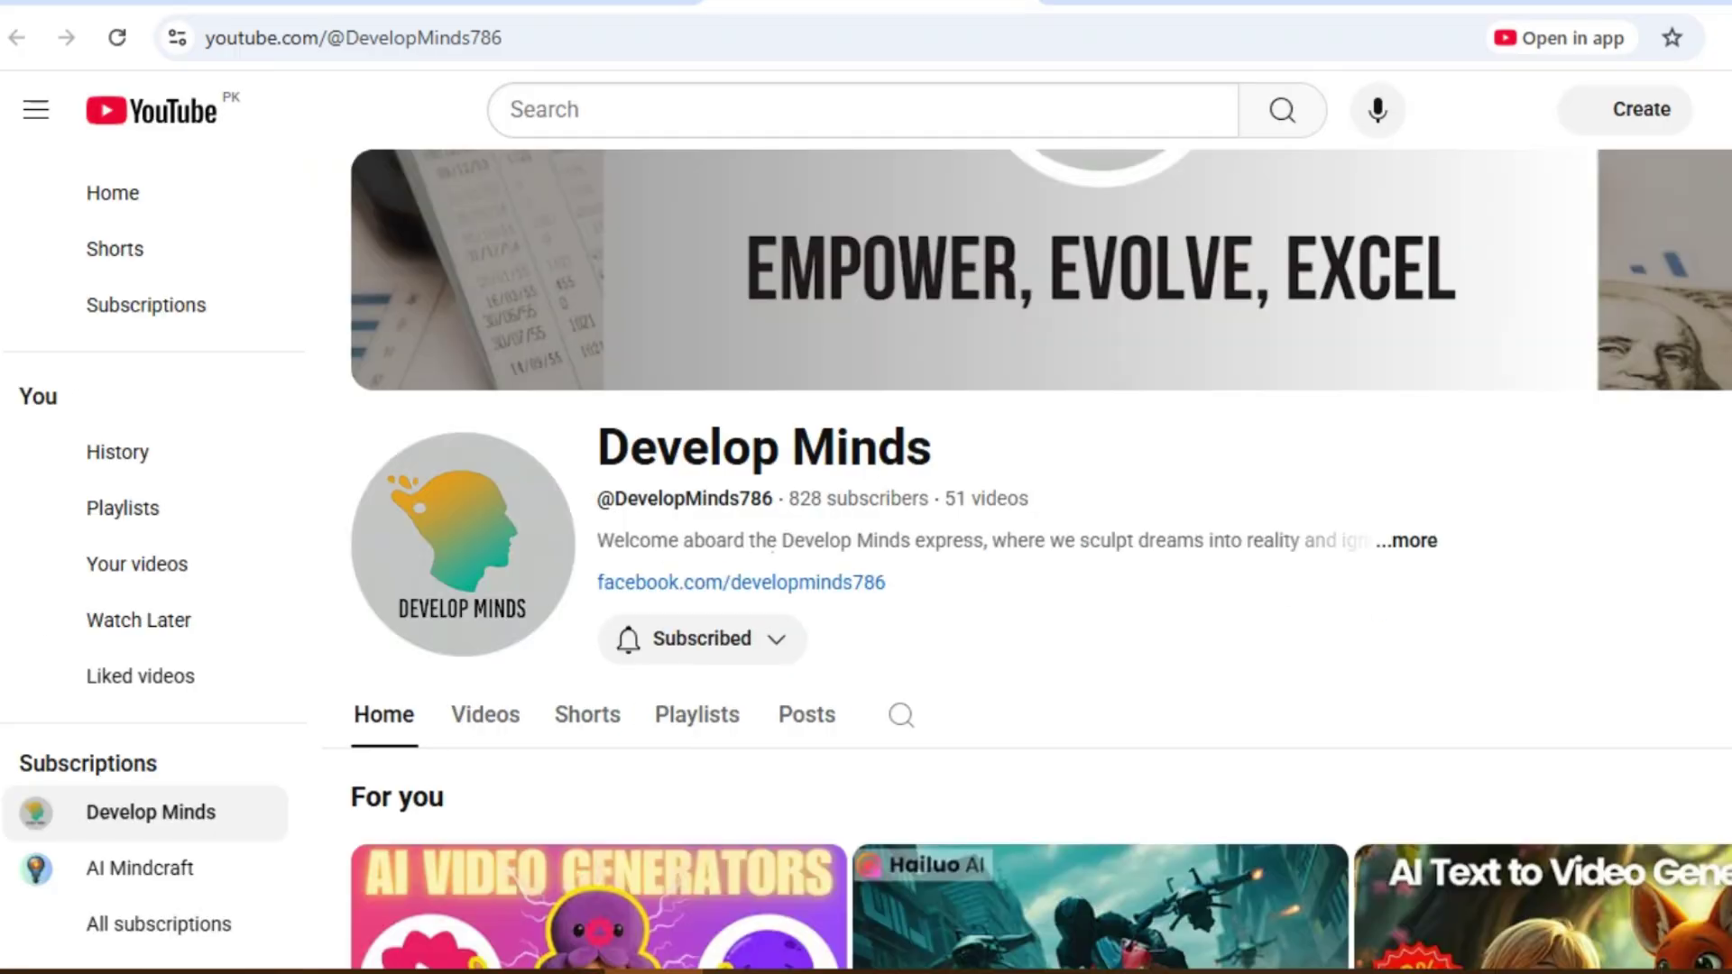
Step: Close the YouTube tab and paste the 10-page shy-turtle storybook prompt into Genspark's chat
scroll(1026, 559, down, 4)
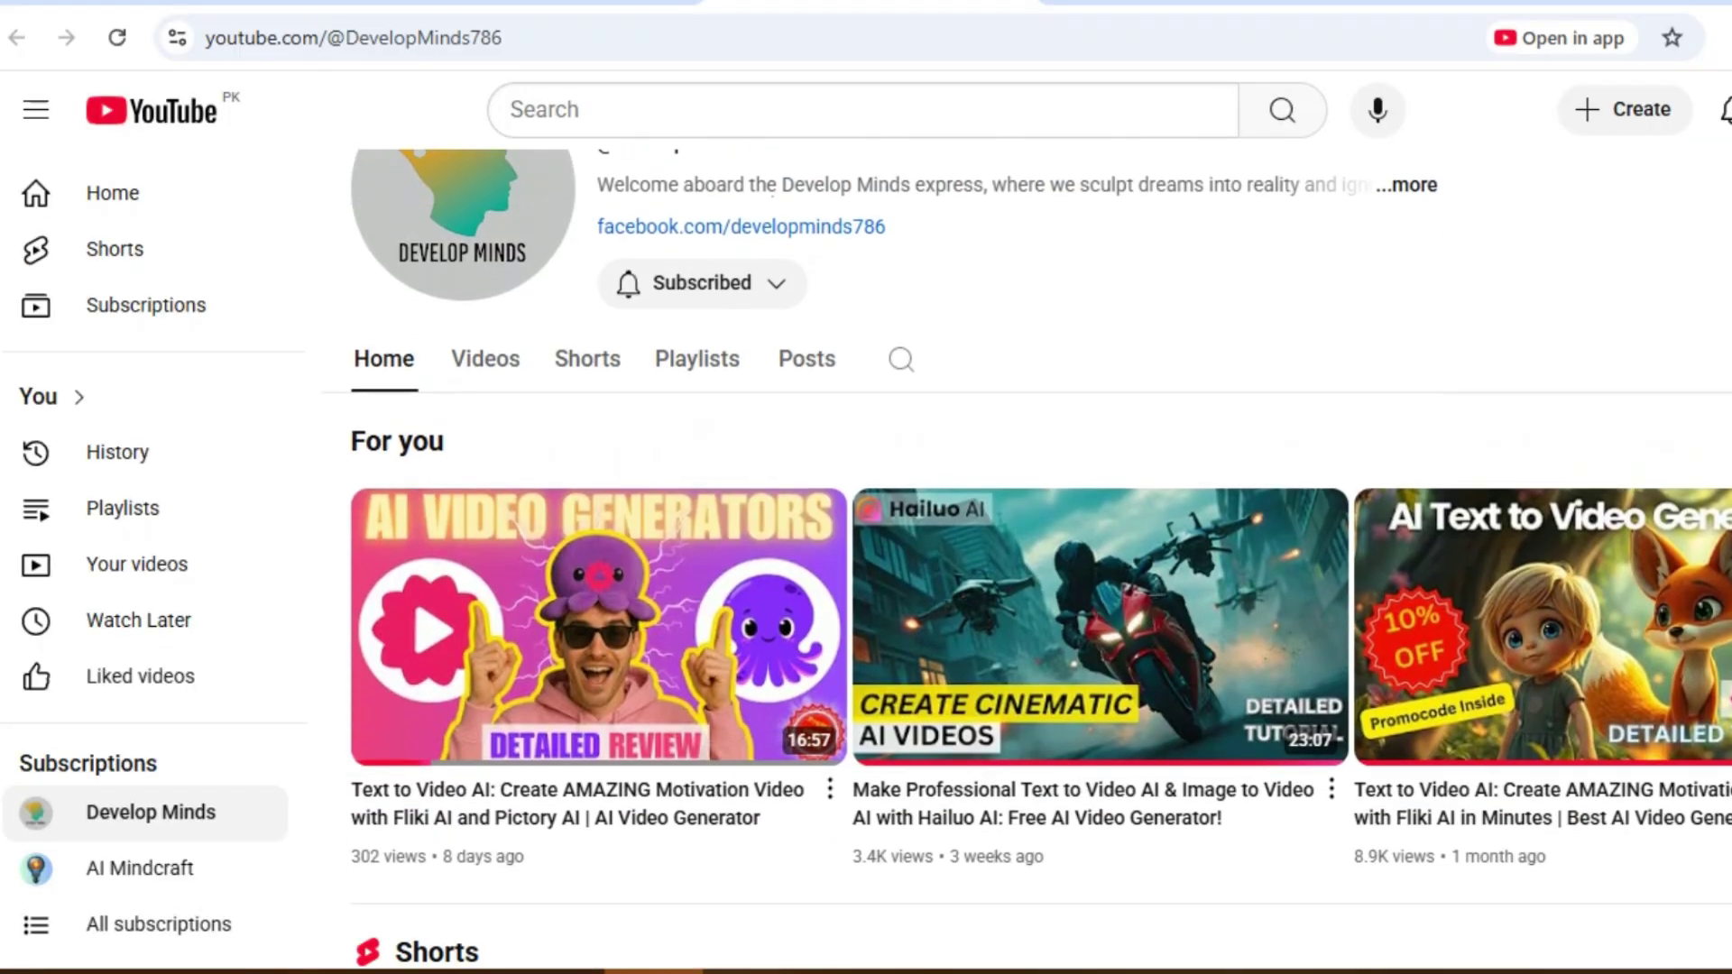
key(ctrl+w)
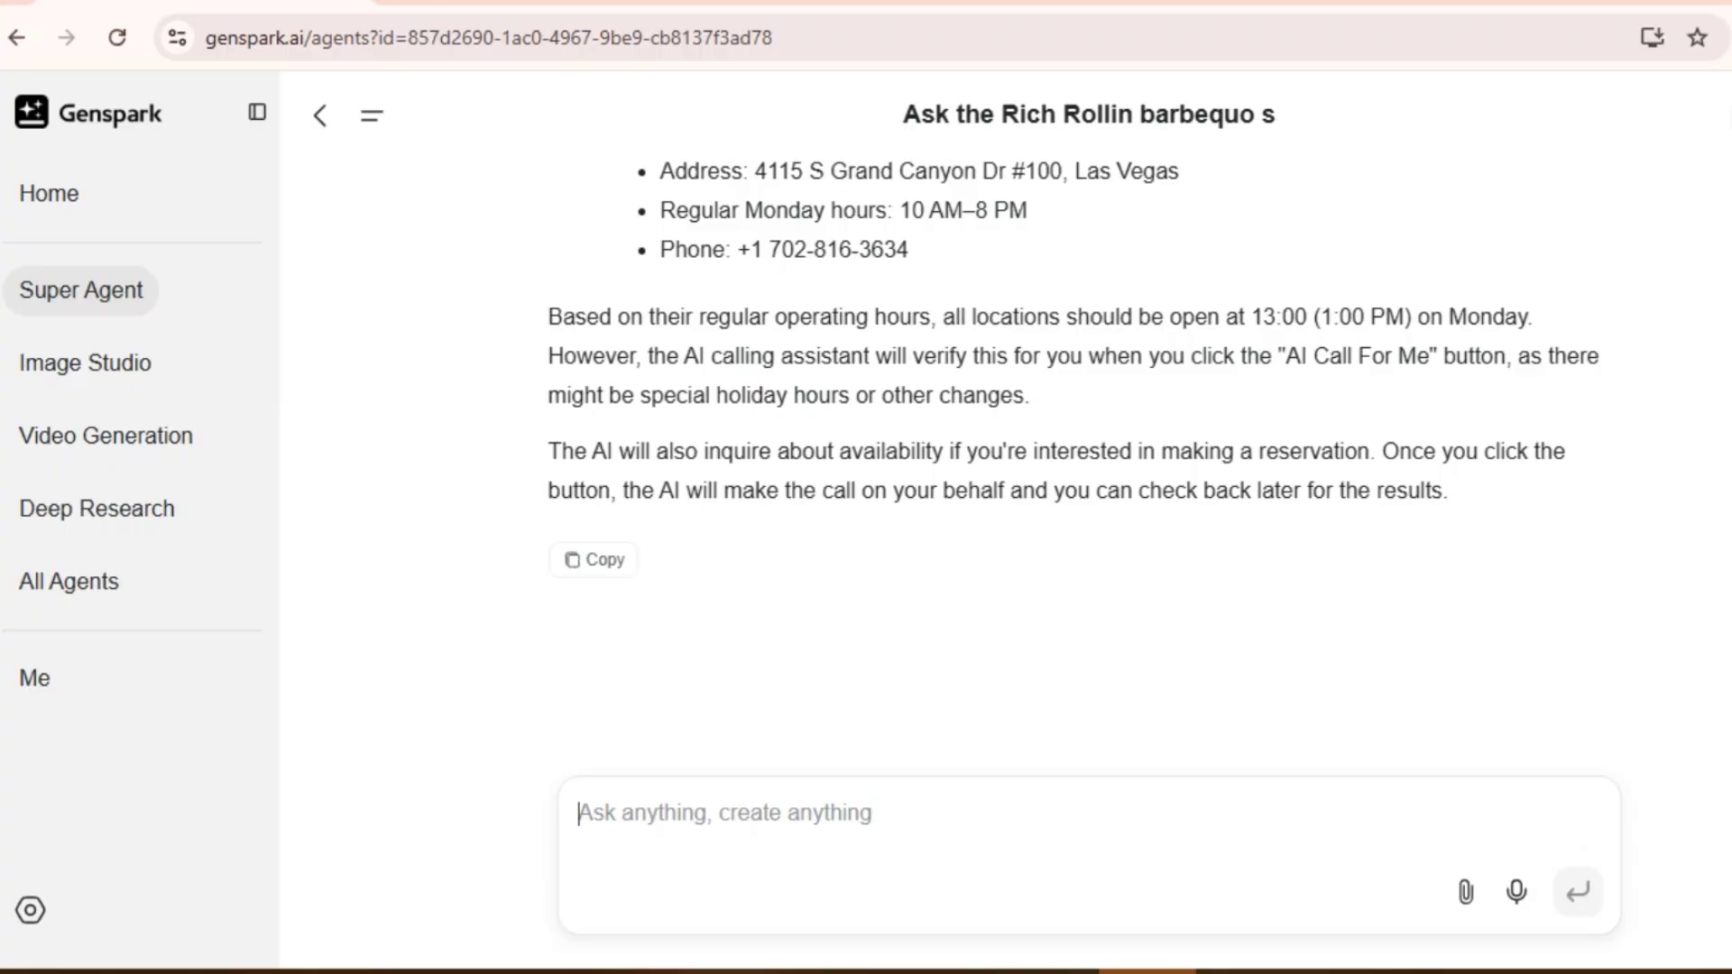
text(Create a 10-page storybook for 5-year-olds about a shy turtle who makes friends. Include text for each page and descriptions for colorful illustrations.)
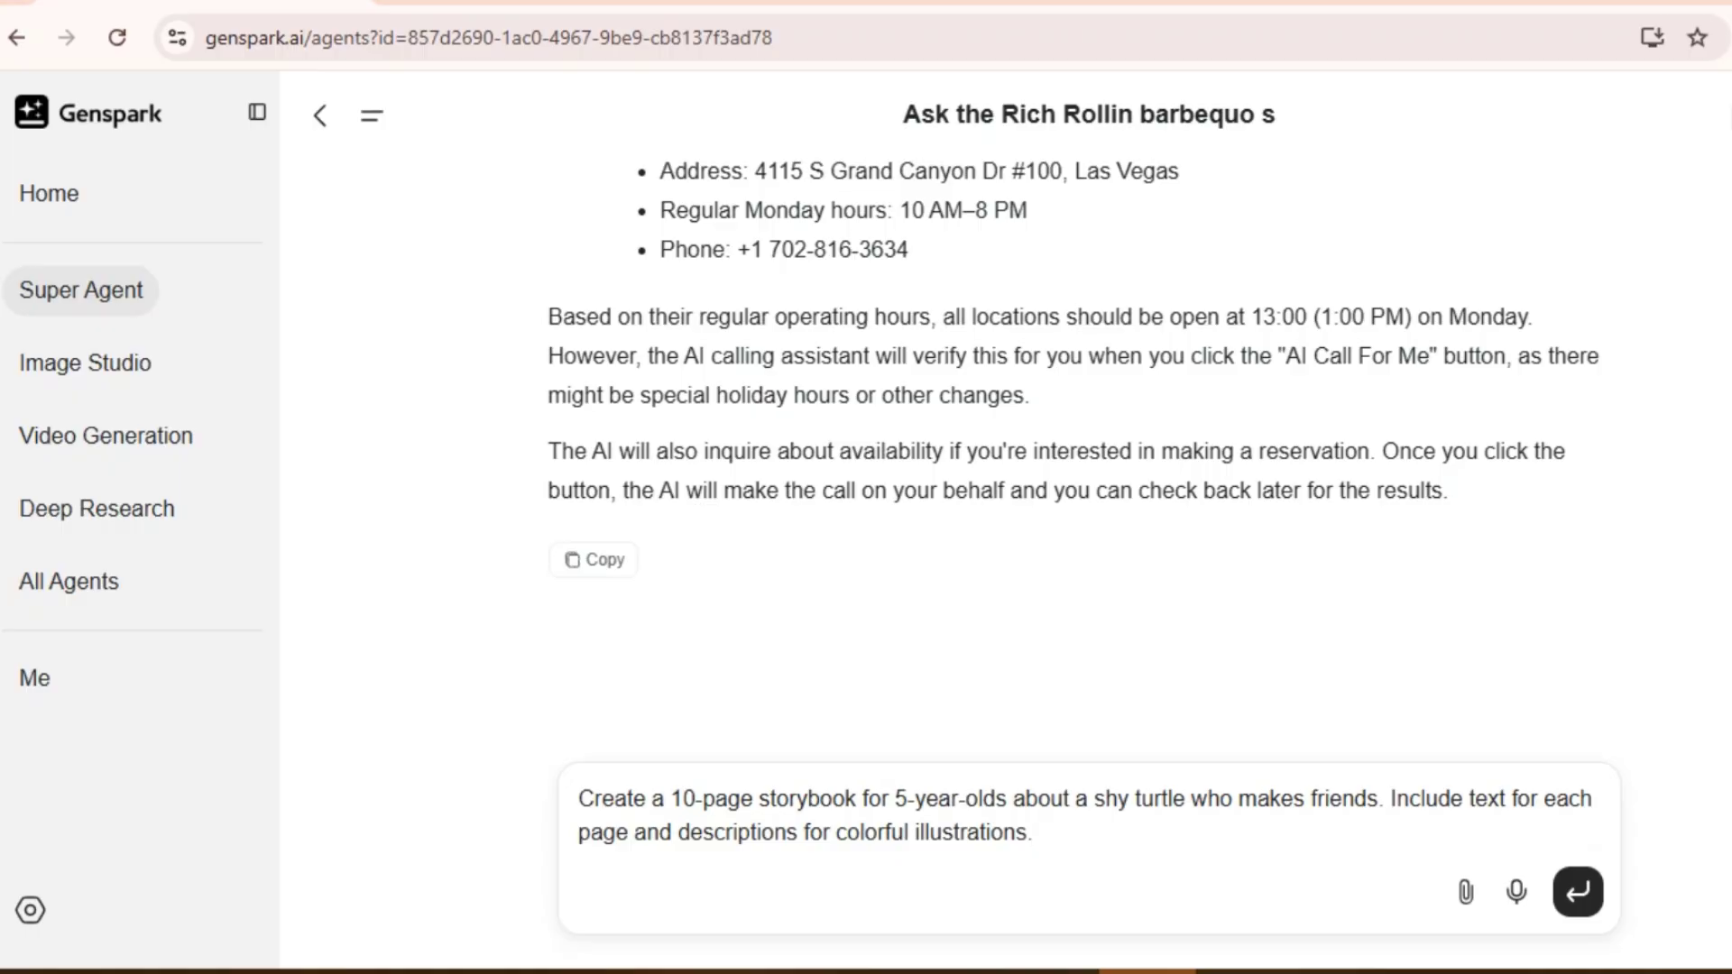
Step: Send the storybook prompt and read 'Timmy the Shy Turtle' from page 1/10 to 10/10
key(Return)
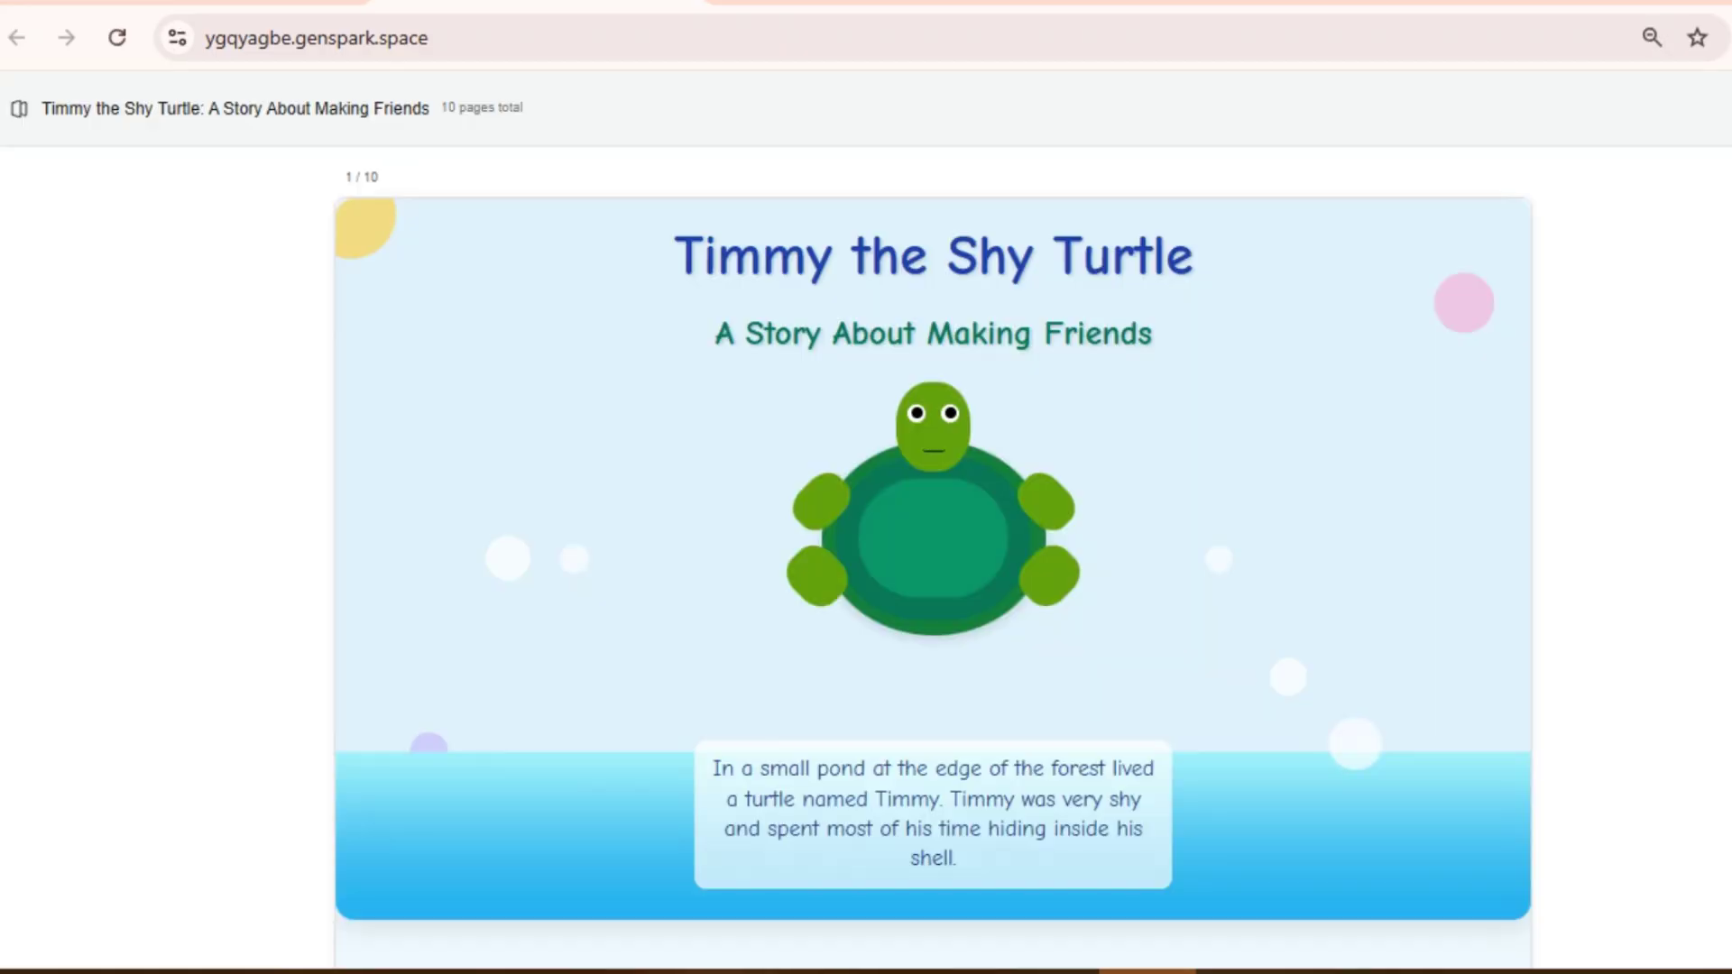
scroll(934, 541, down, 8)
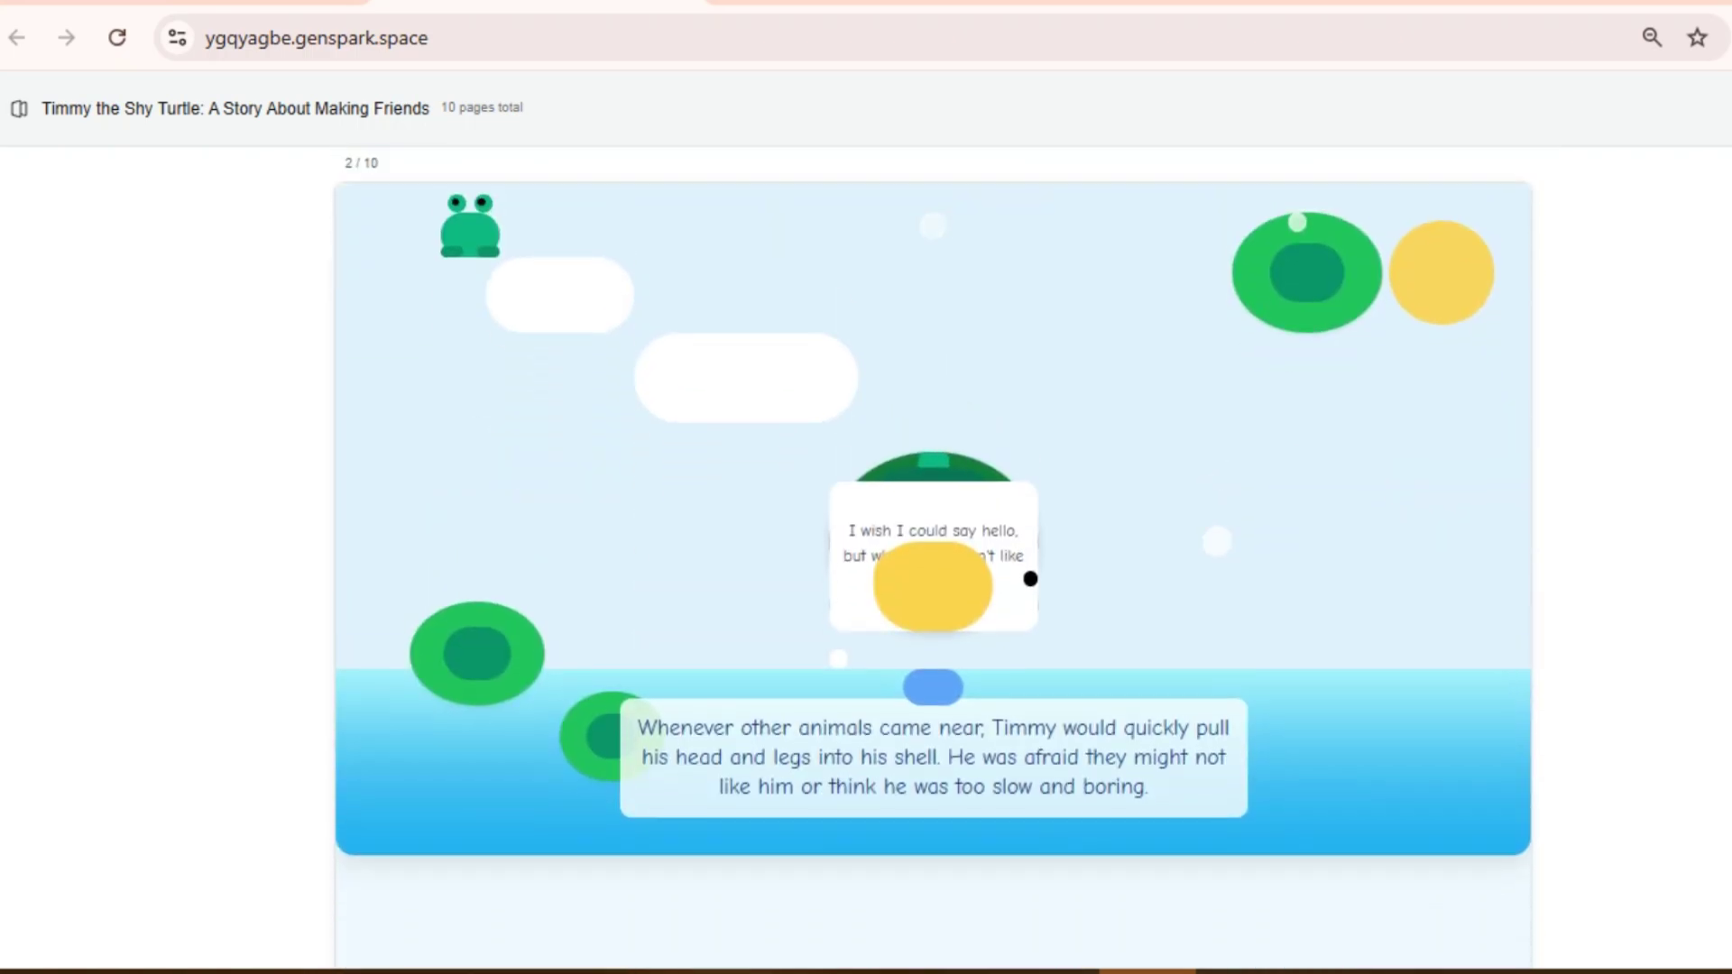
scroll(934, 541, down, 8)
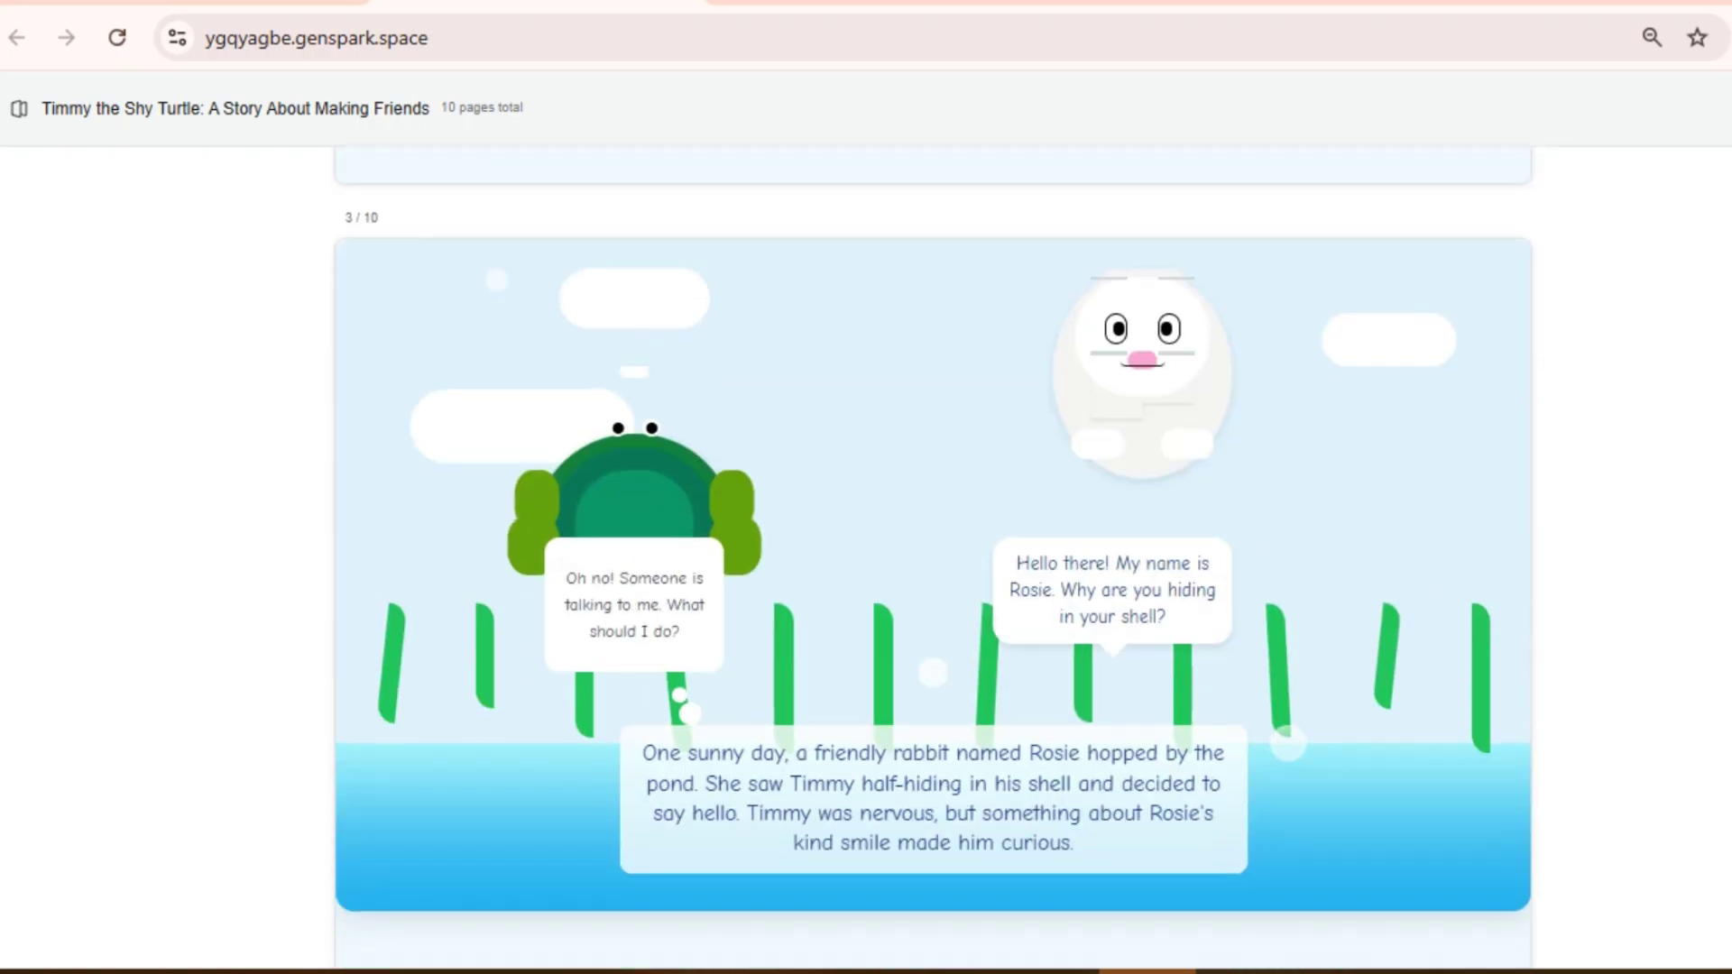
scroll(934, 541, down, 15)
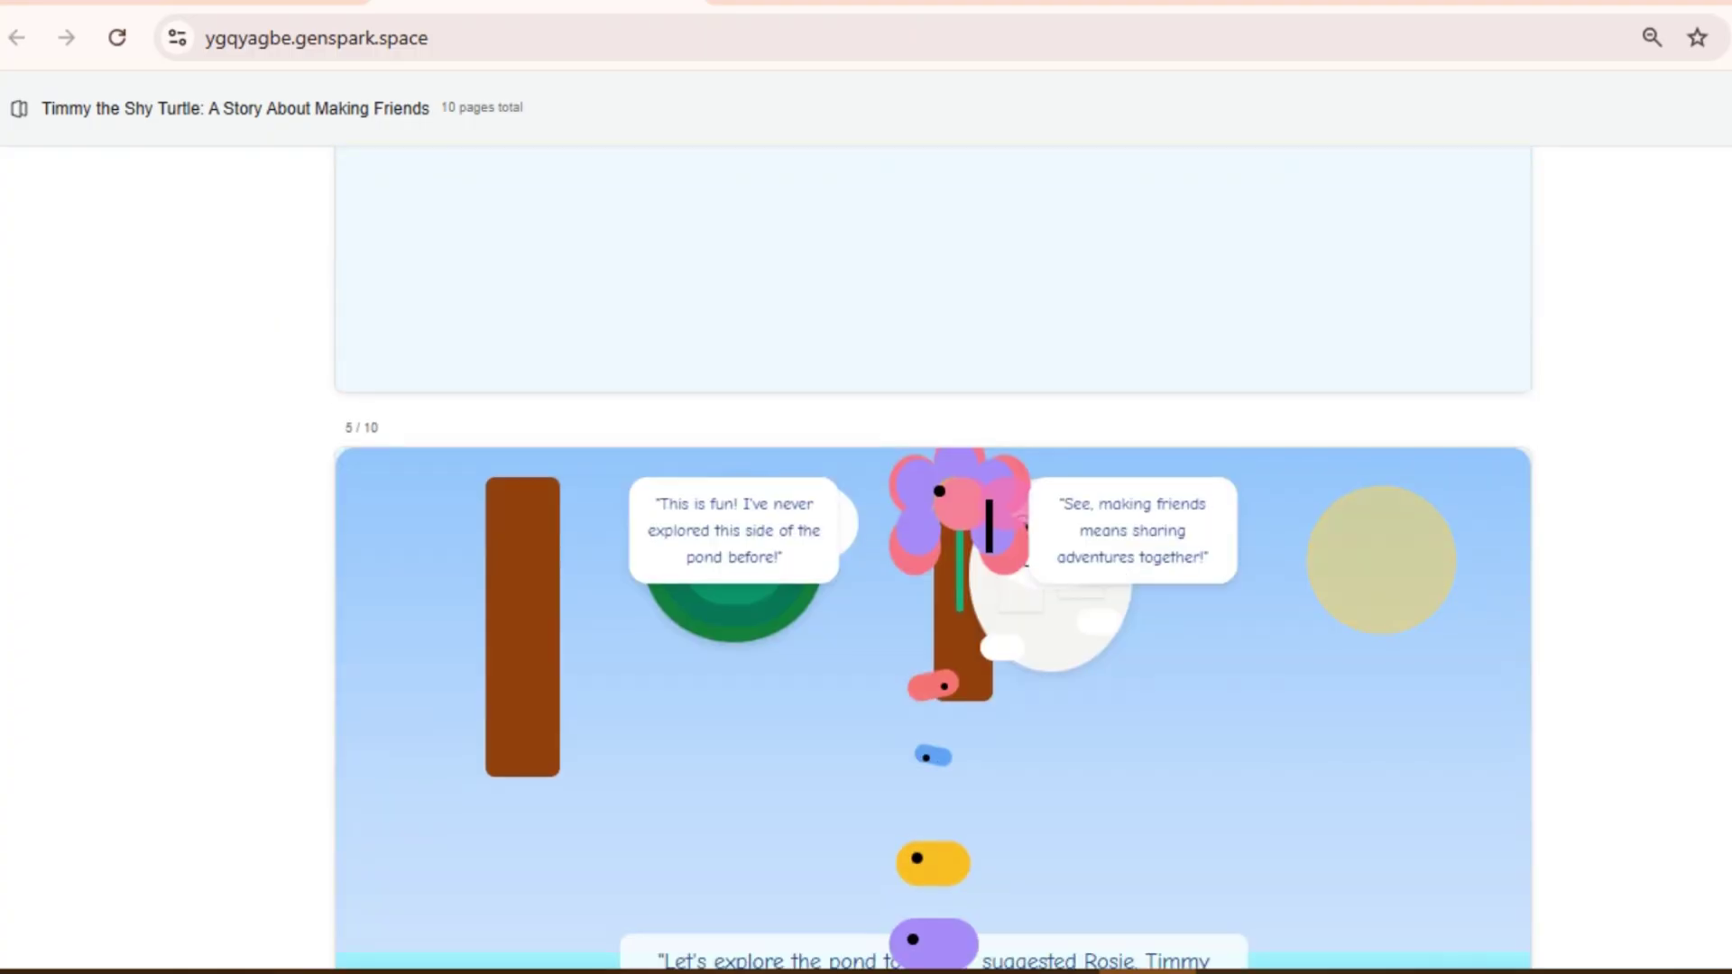
scroll(934, 541, down, 15)
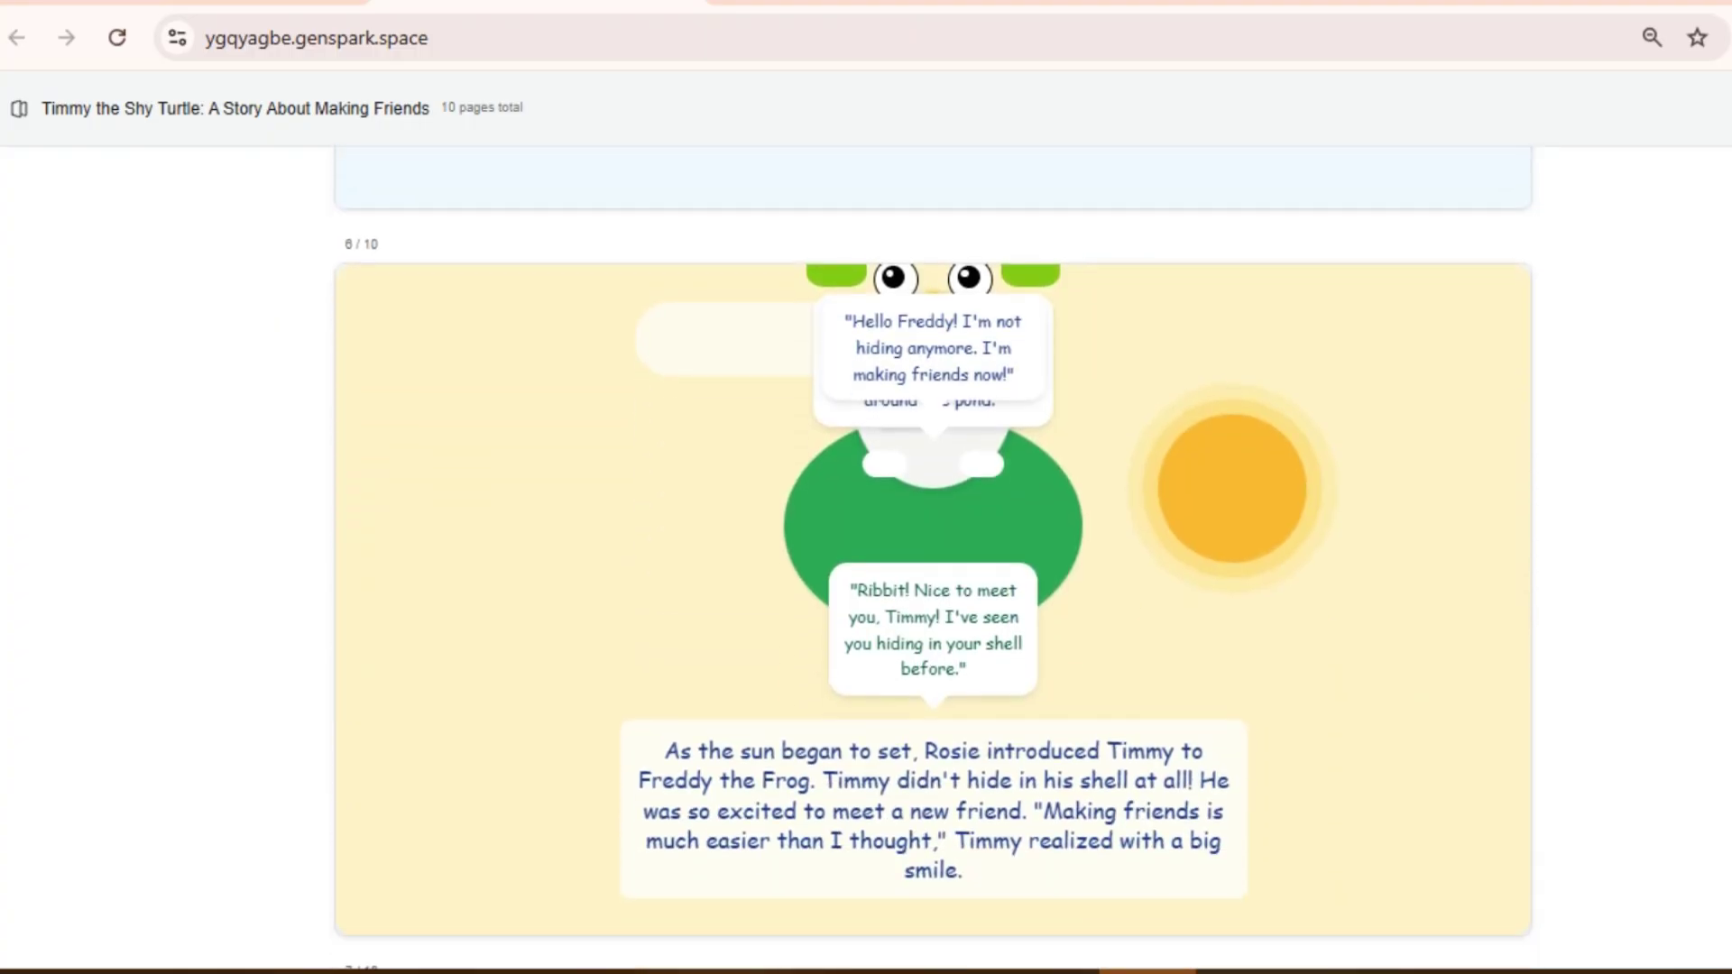
scroll(933, 541, down, 5)
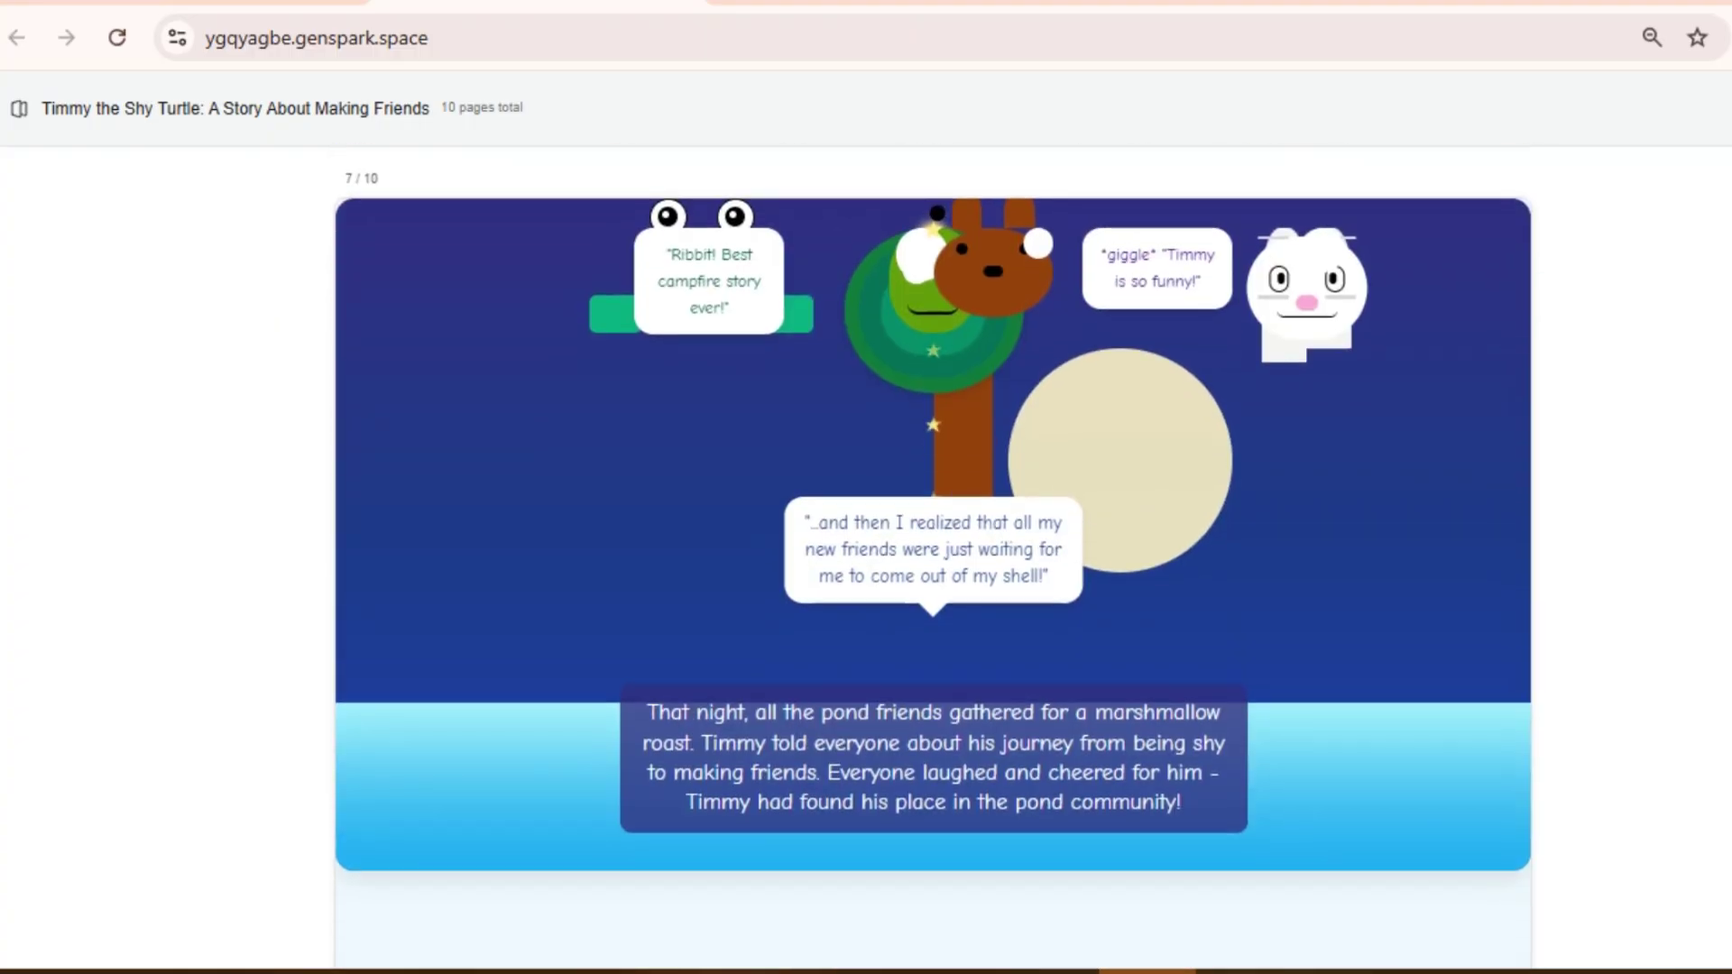
scroll(934, 541, down, 15)
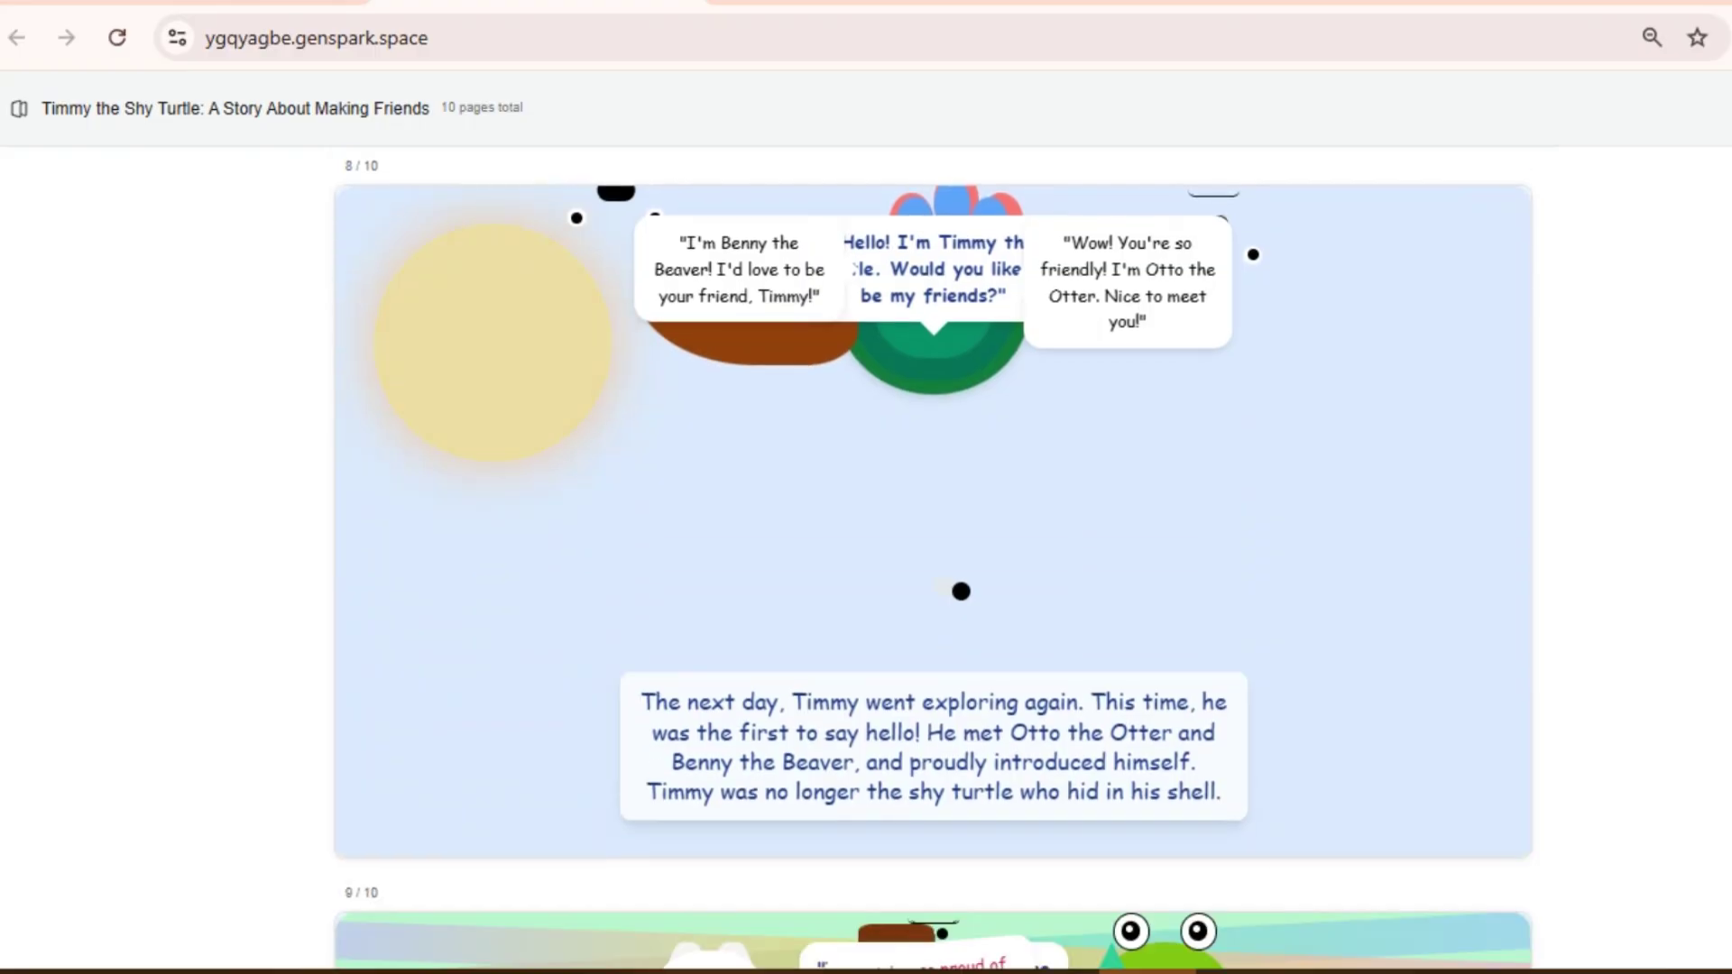
scroll(934, 542, down, 12)
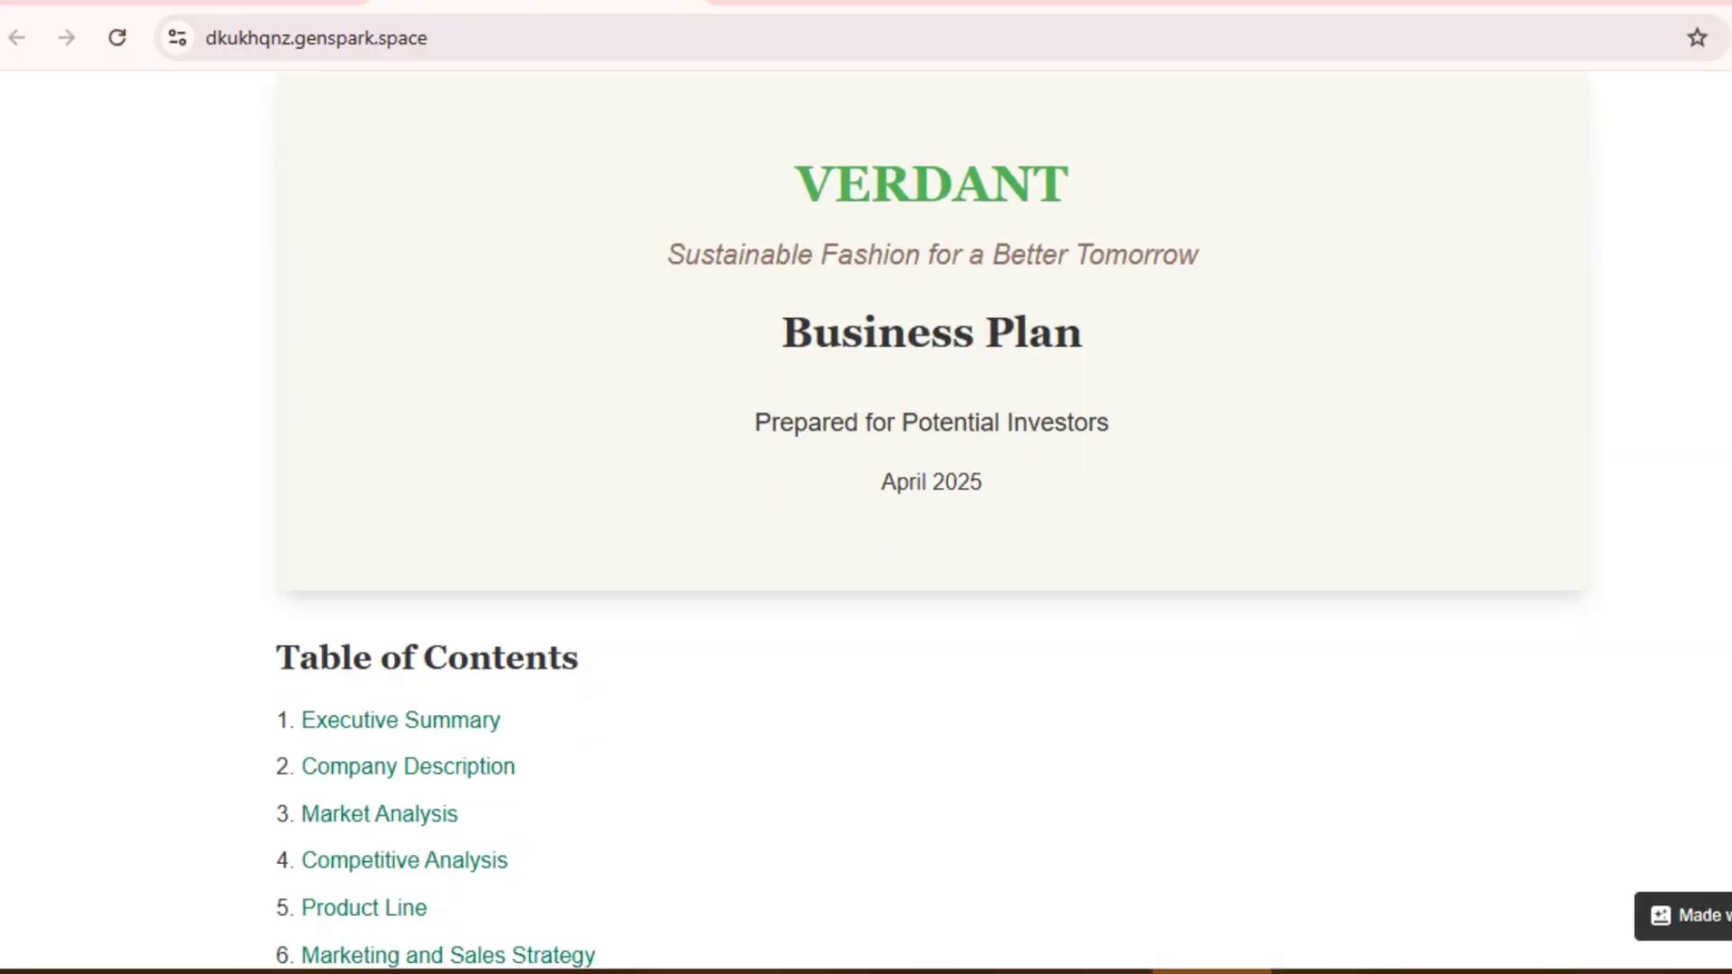
scroll(931, 521, down, 11)
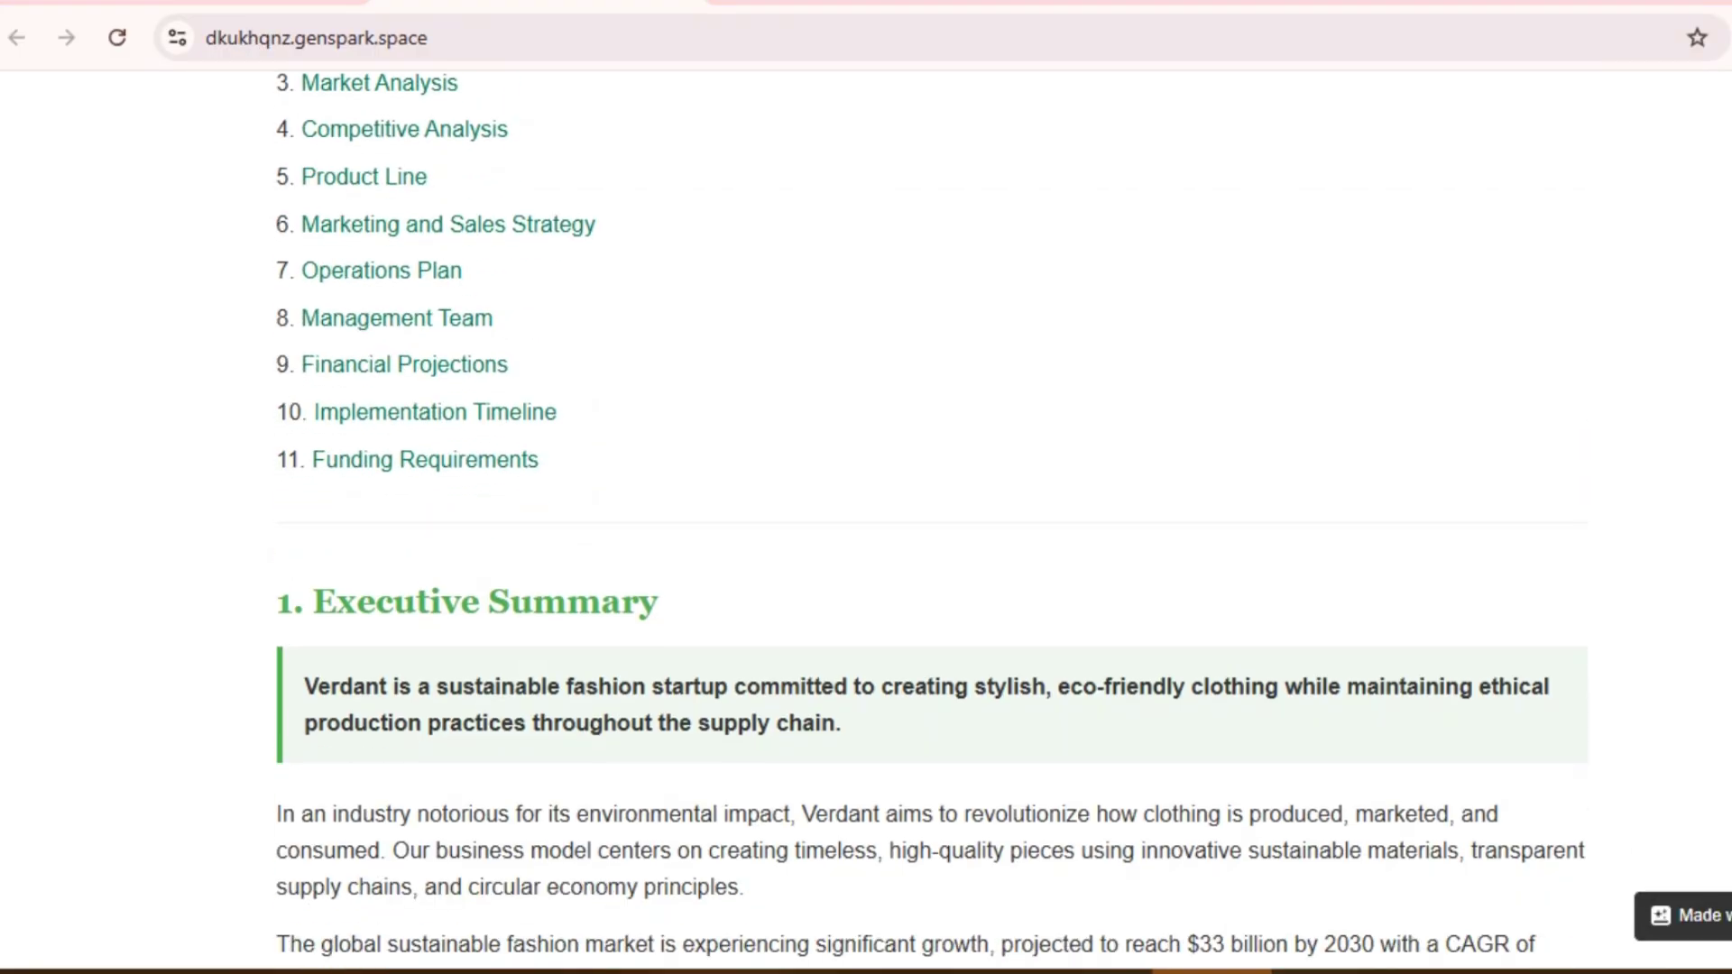
Step: Scroll the Verdant plan past Executive Summary and Market Analysis to the growth projection chart
scroll(932, 521, down, 20)
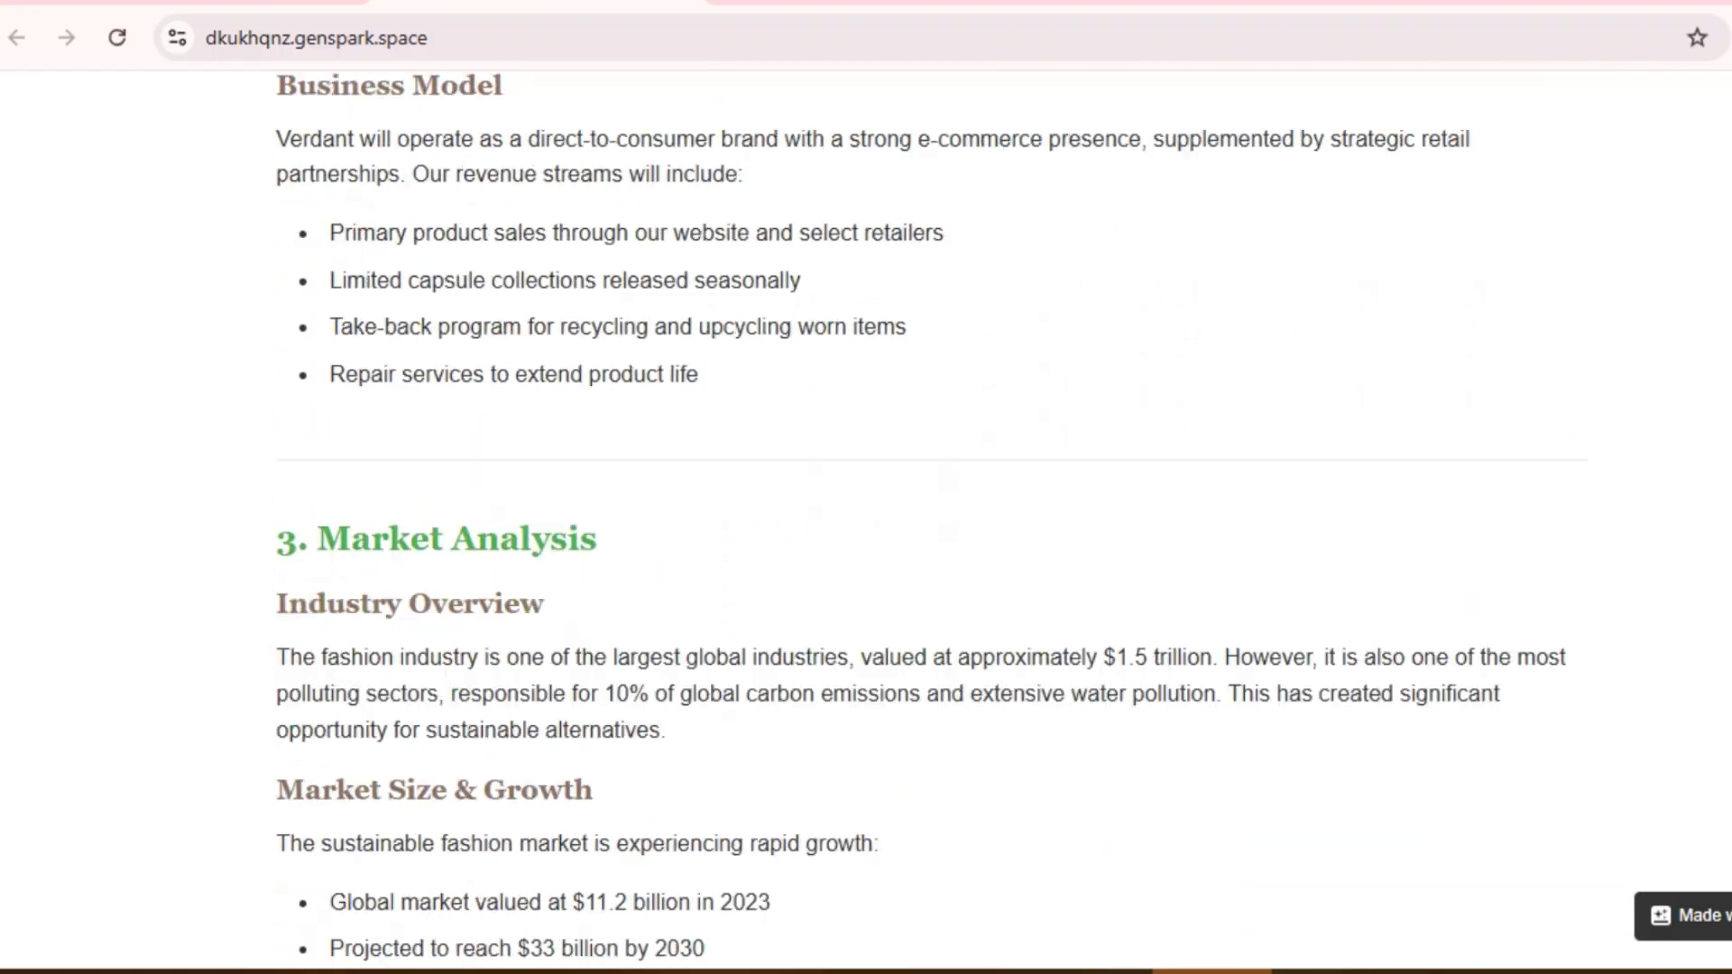
scroll(932, 520, down, 5)
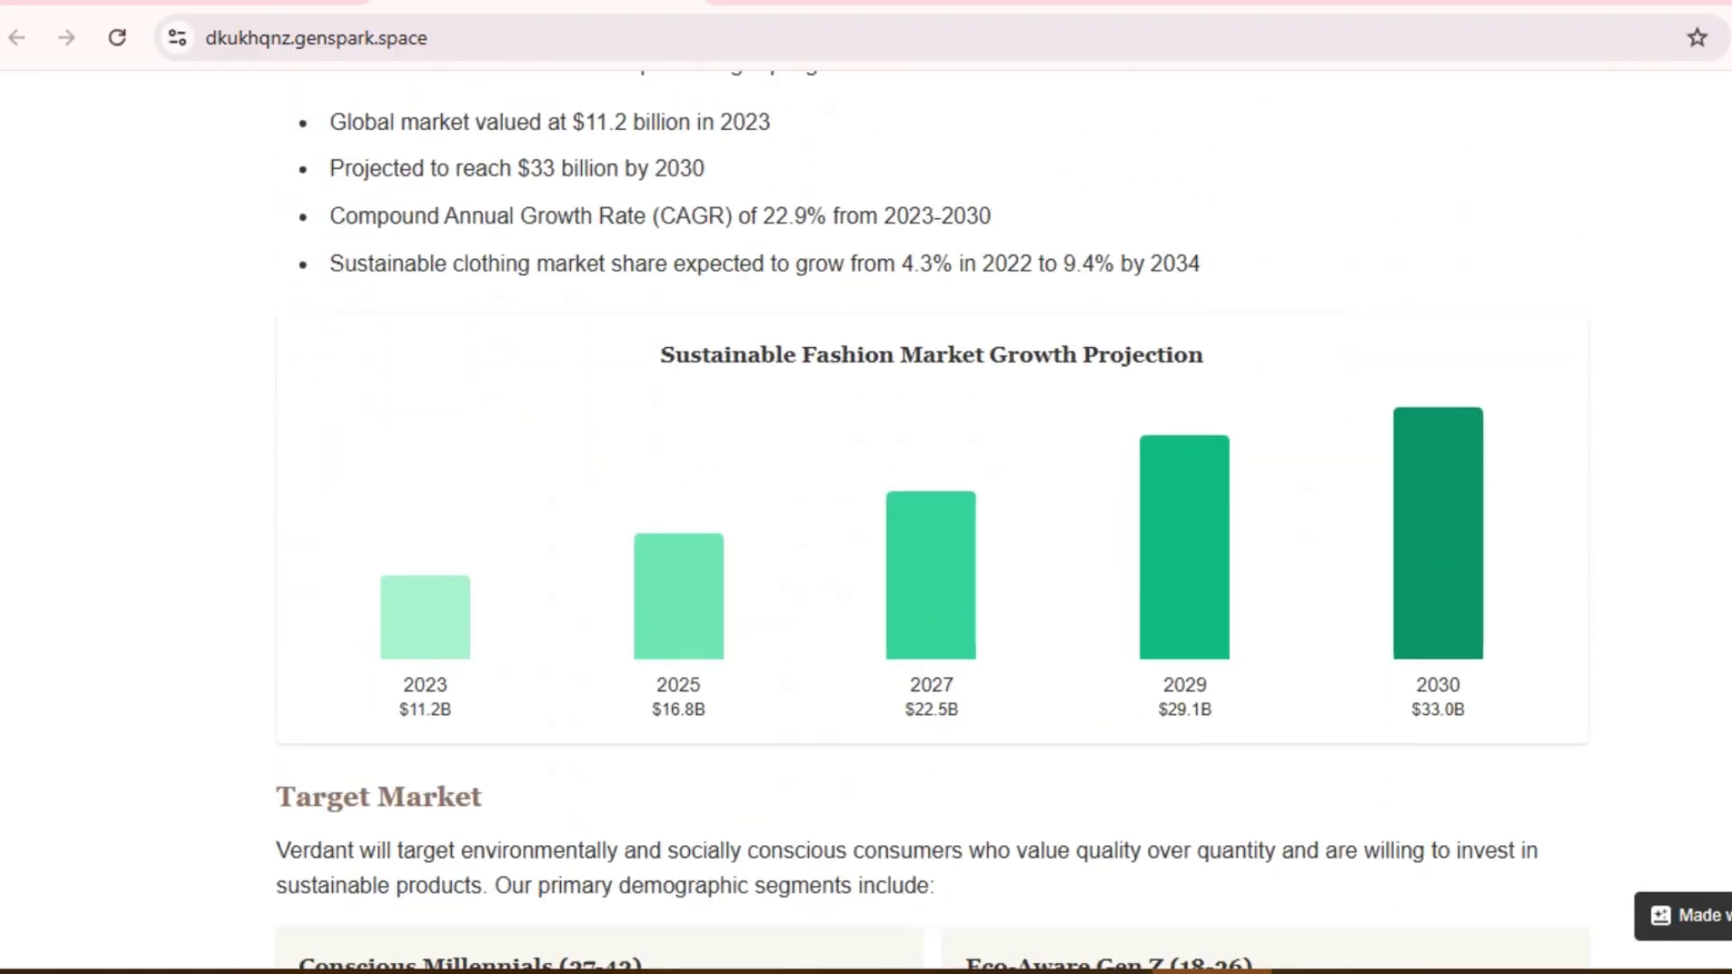
scroll(932, 521, down, 4)
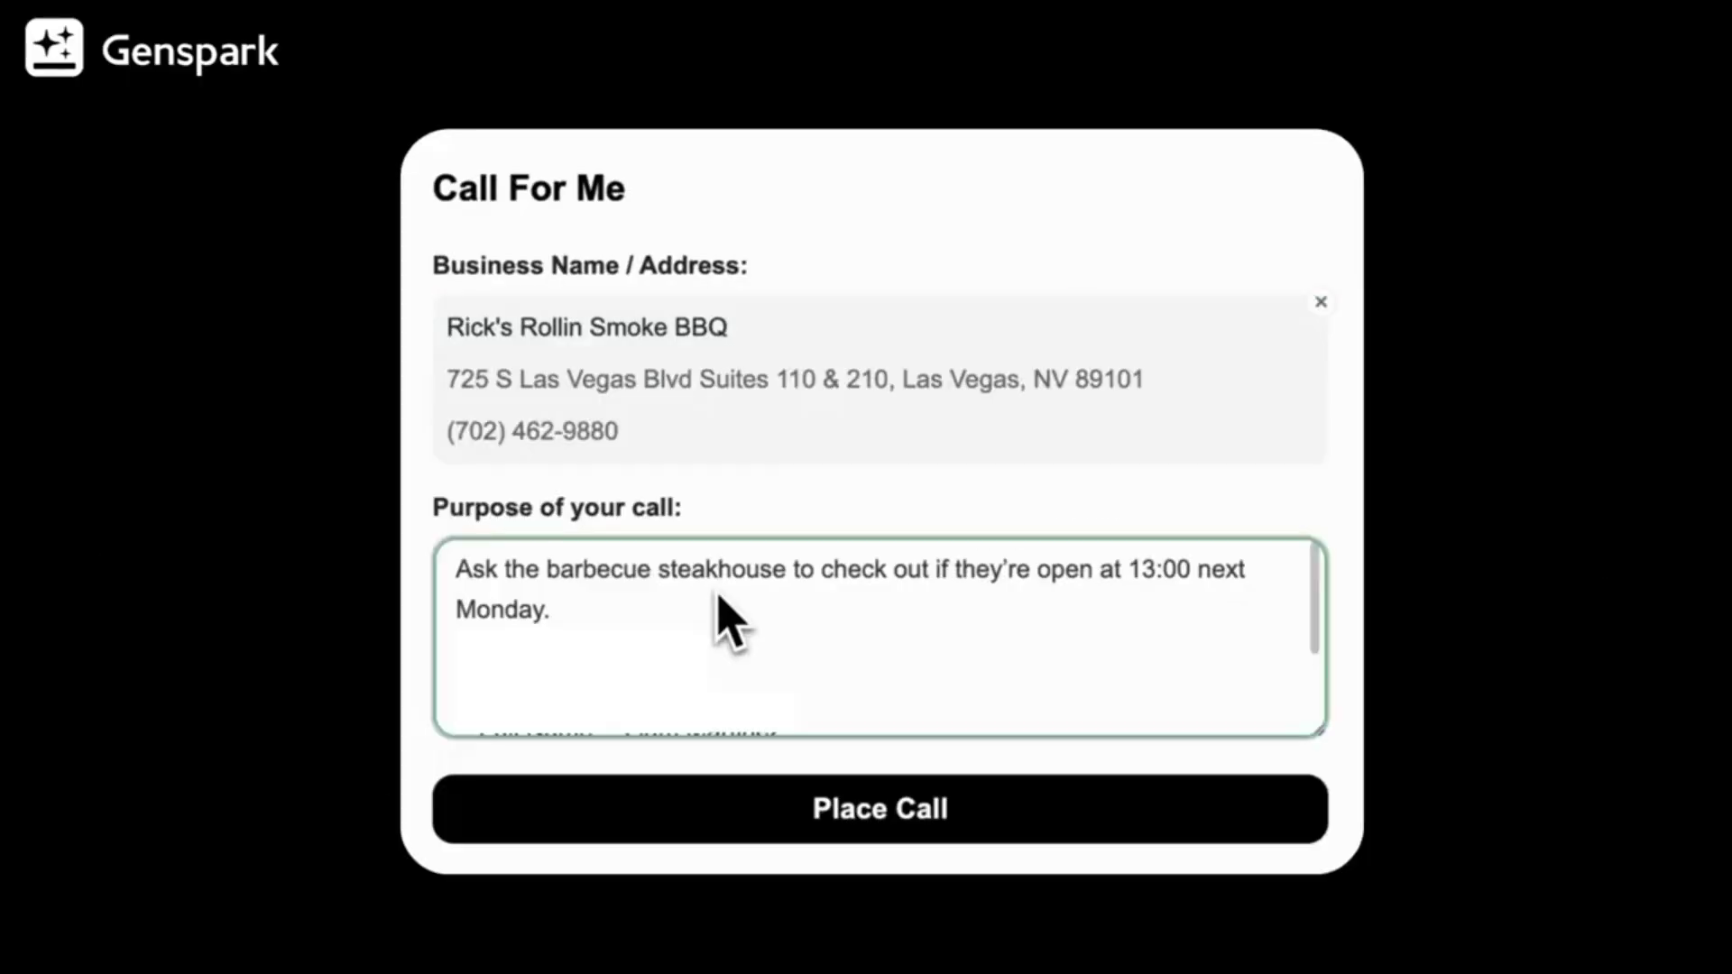
Step: Place the Rick's BBQ table-booking call, then browse Develop Minds' services, pricing and portfolio
click(862, 800)
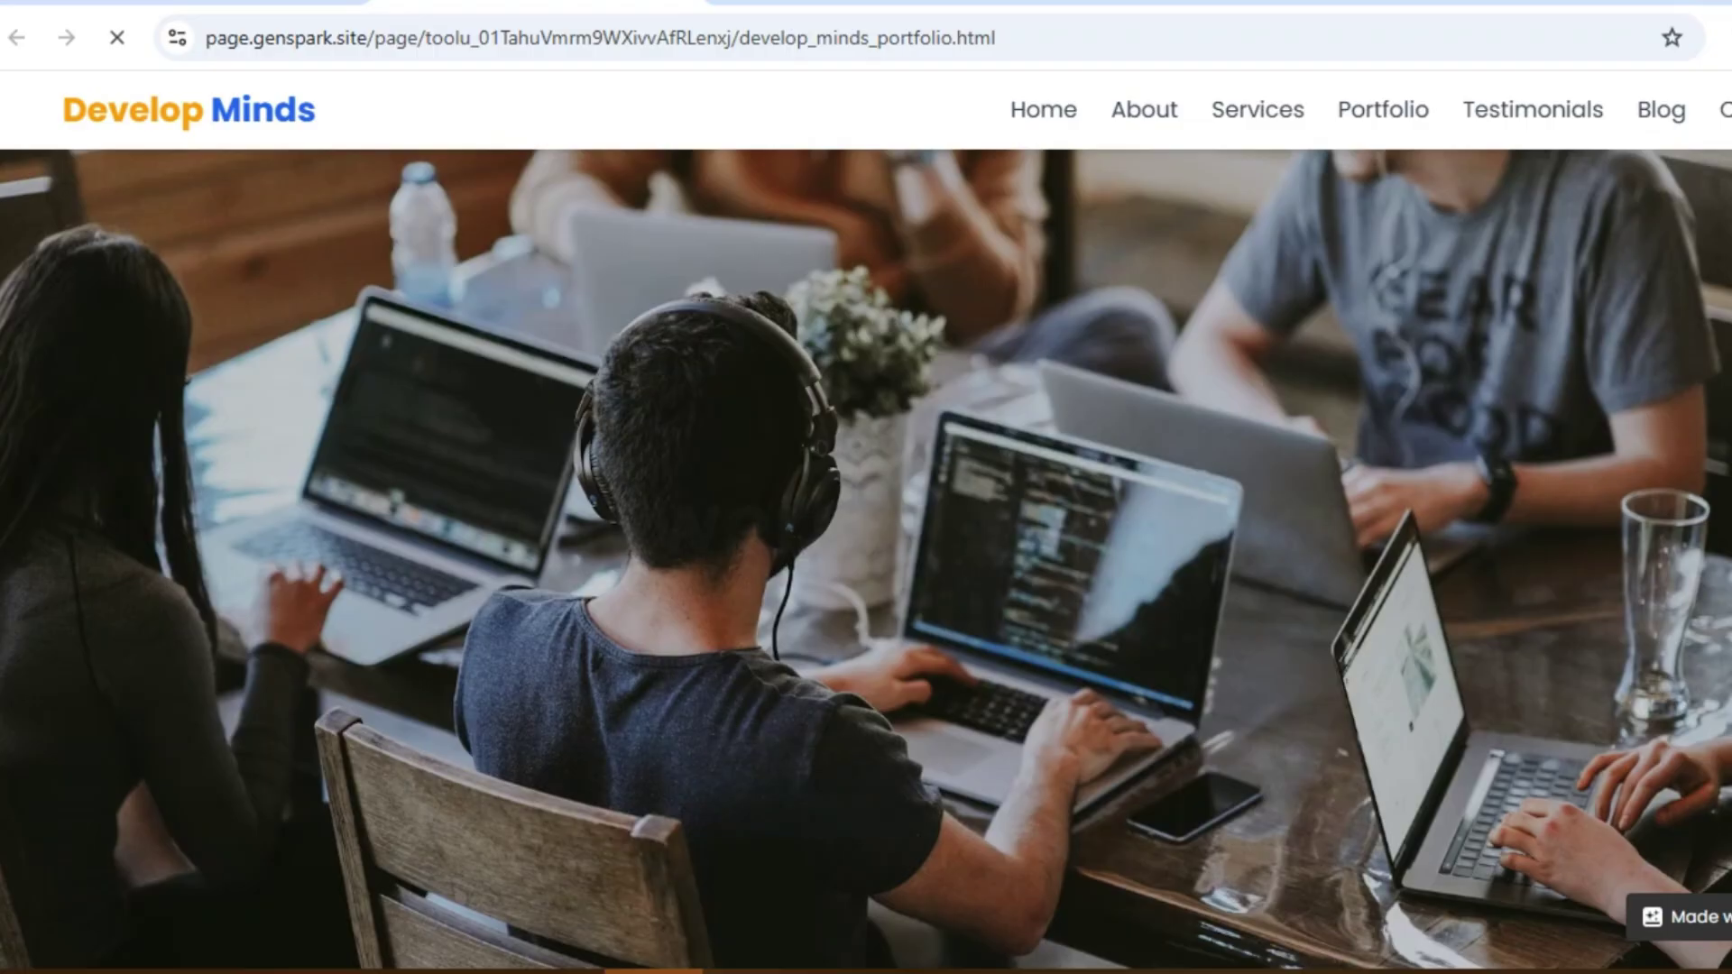
scroll(866, 541, down, 6)
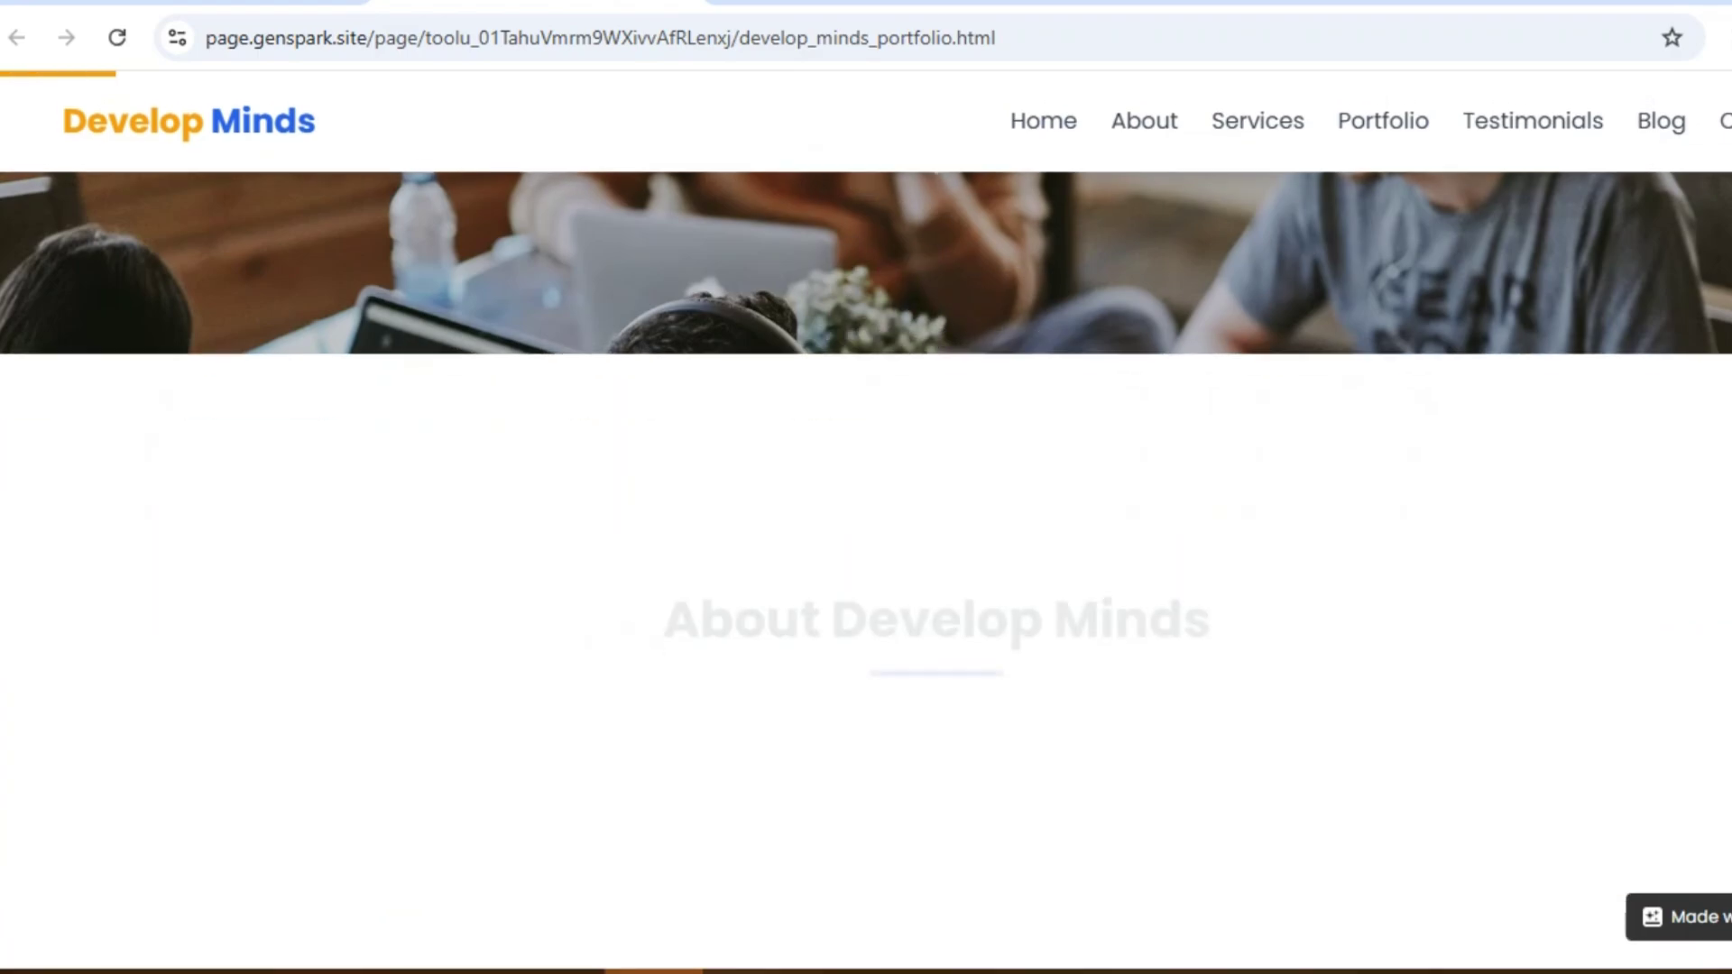
scroll(866, 541, down, 15)
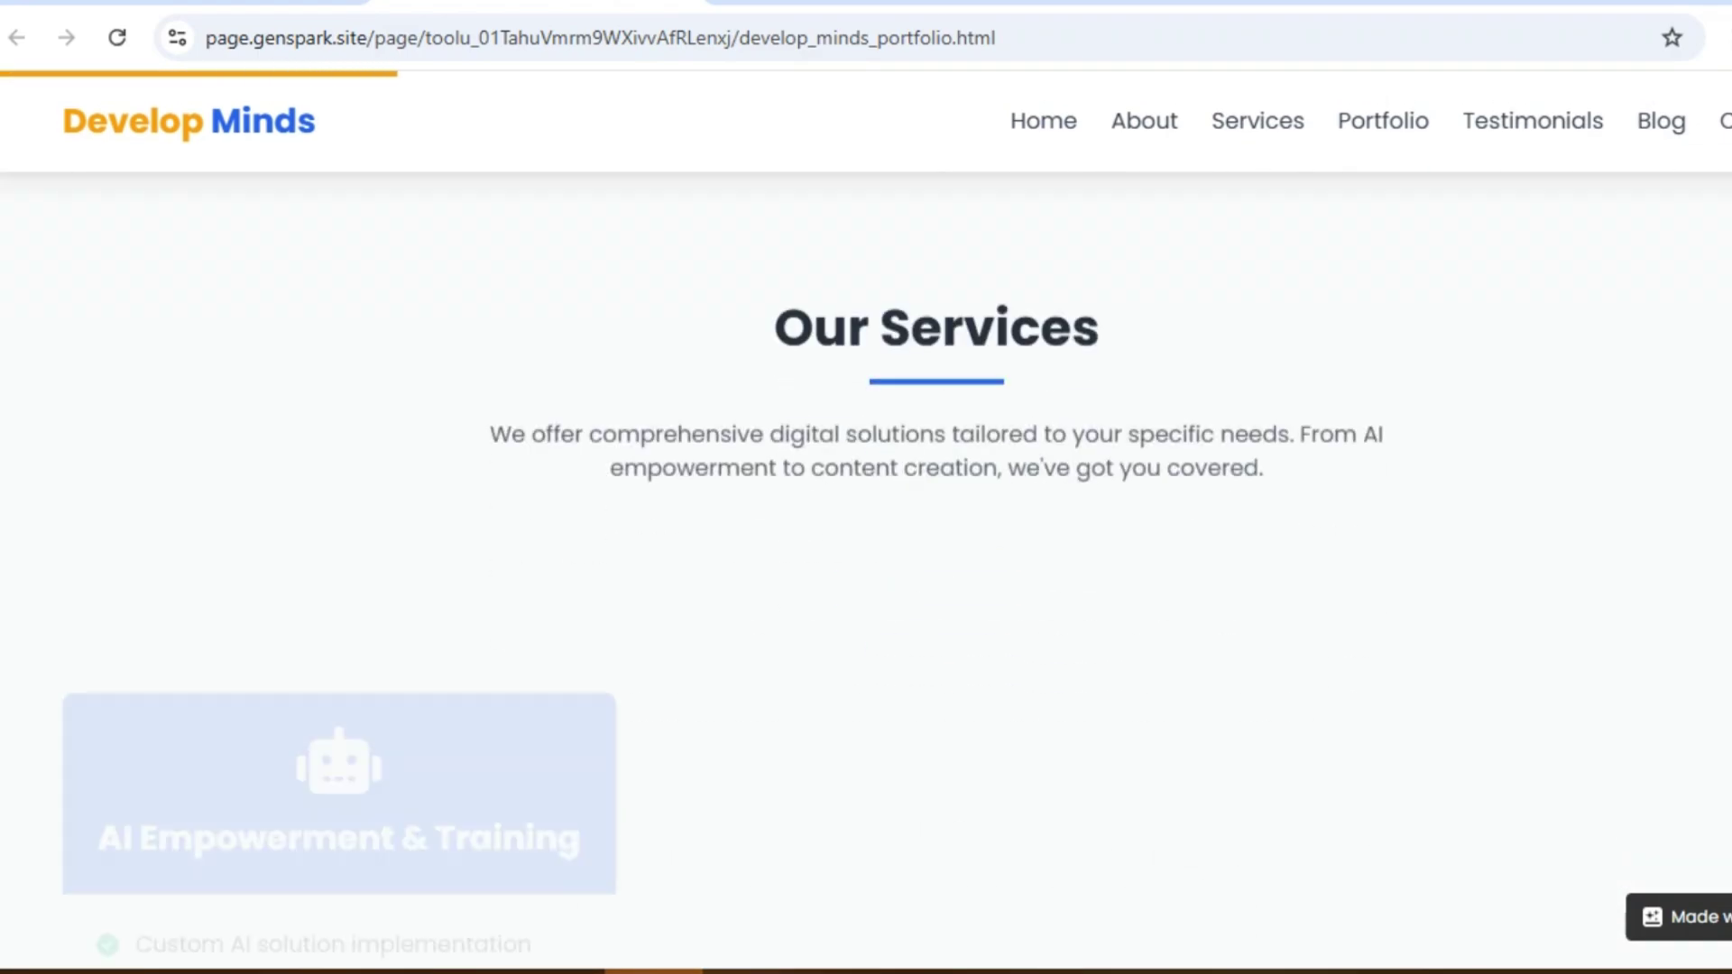
scroll(866, 541, down, 10)
scroll(866, 541, up, 6)
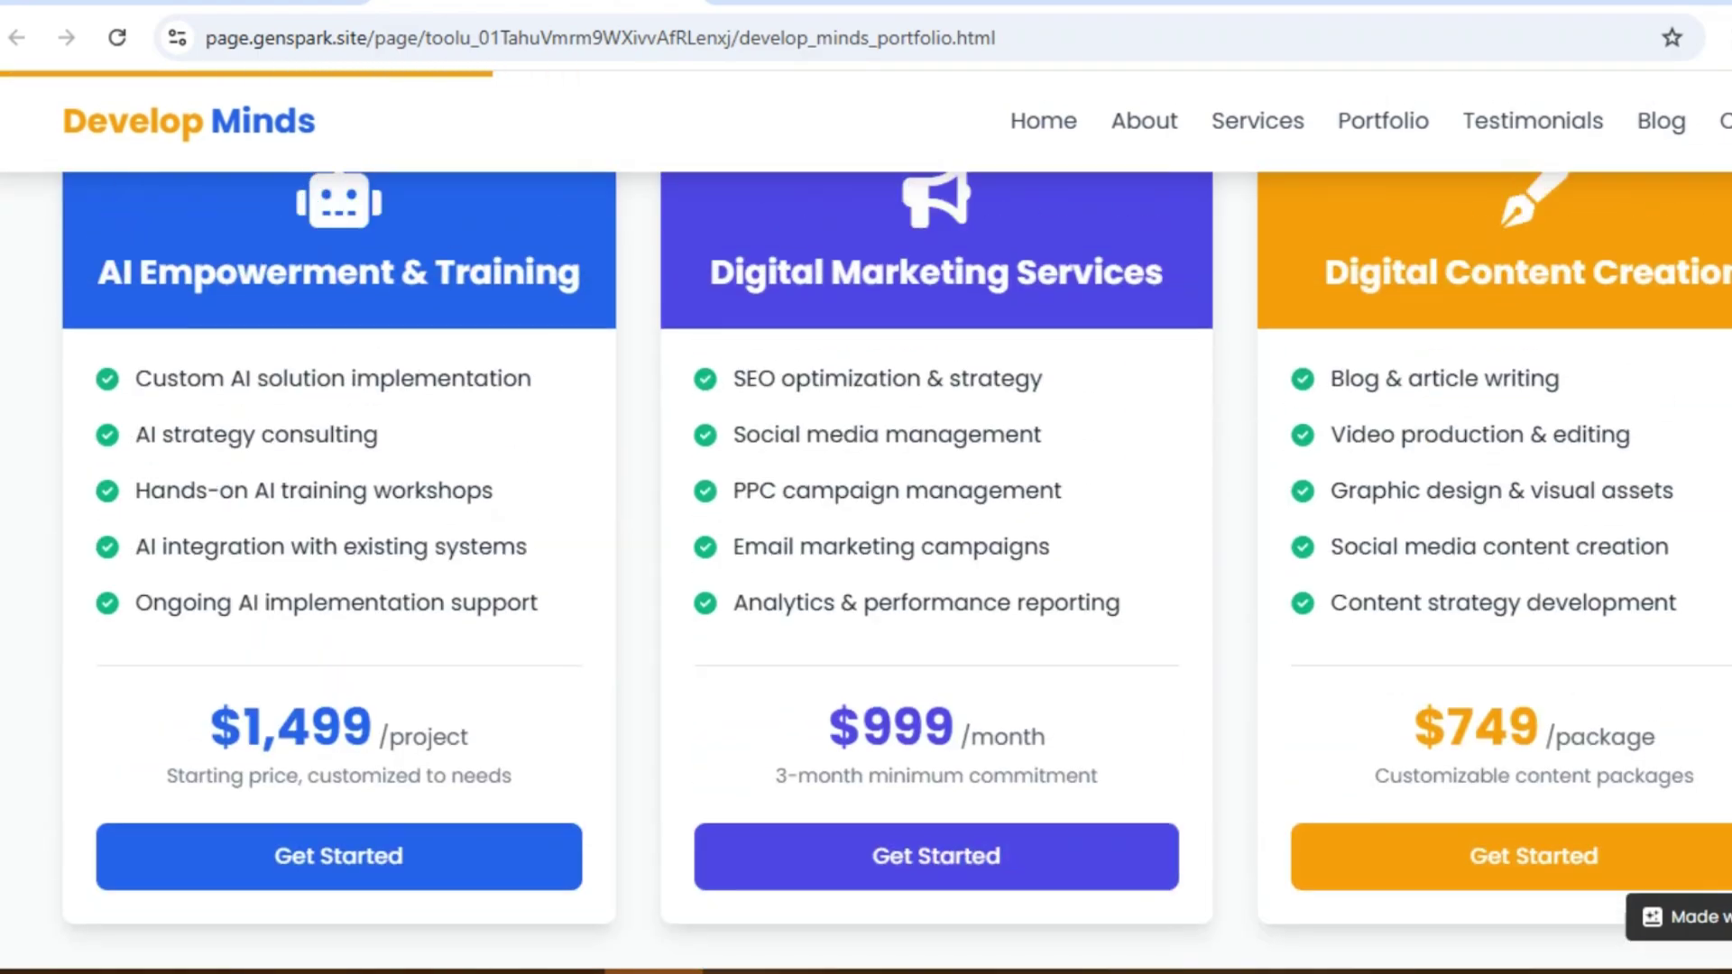
scroll(866, 541, down, 10)
scroll(866, 541, down, 4)
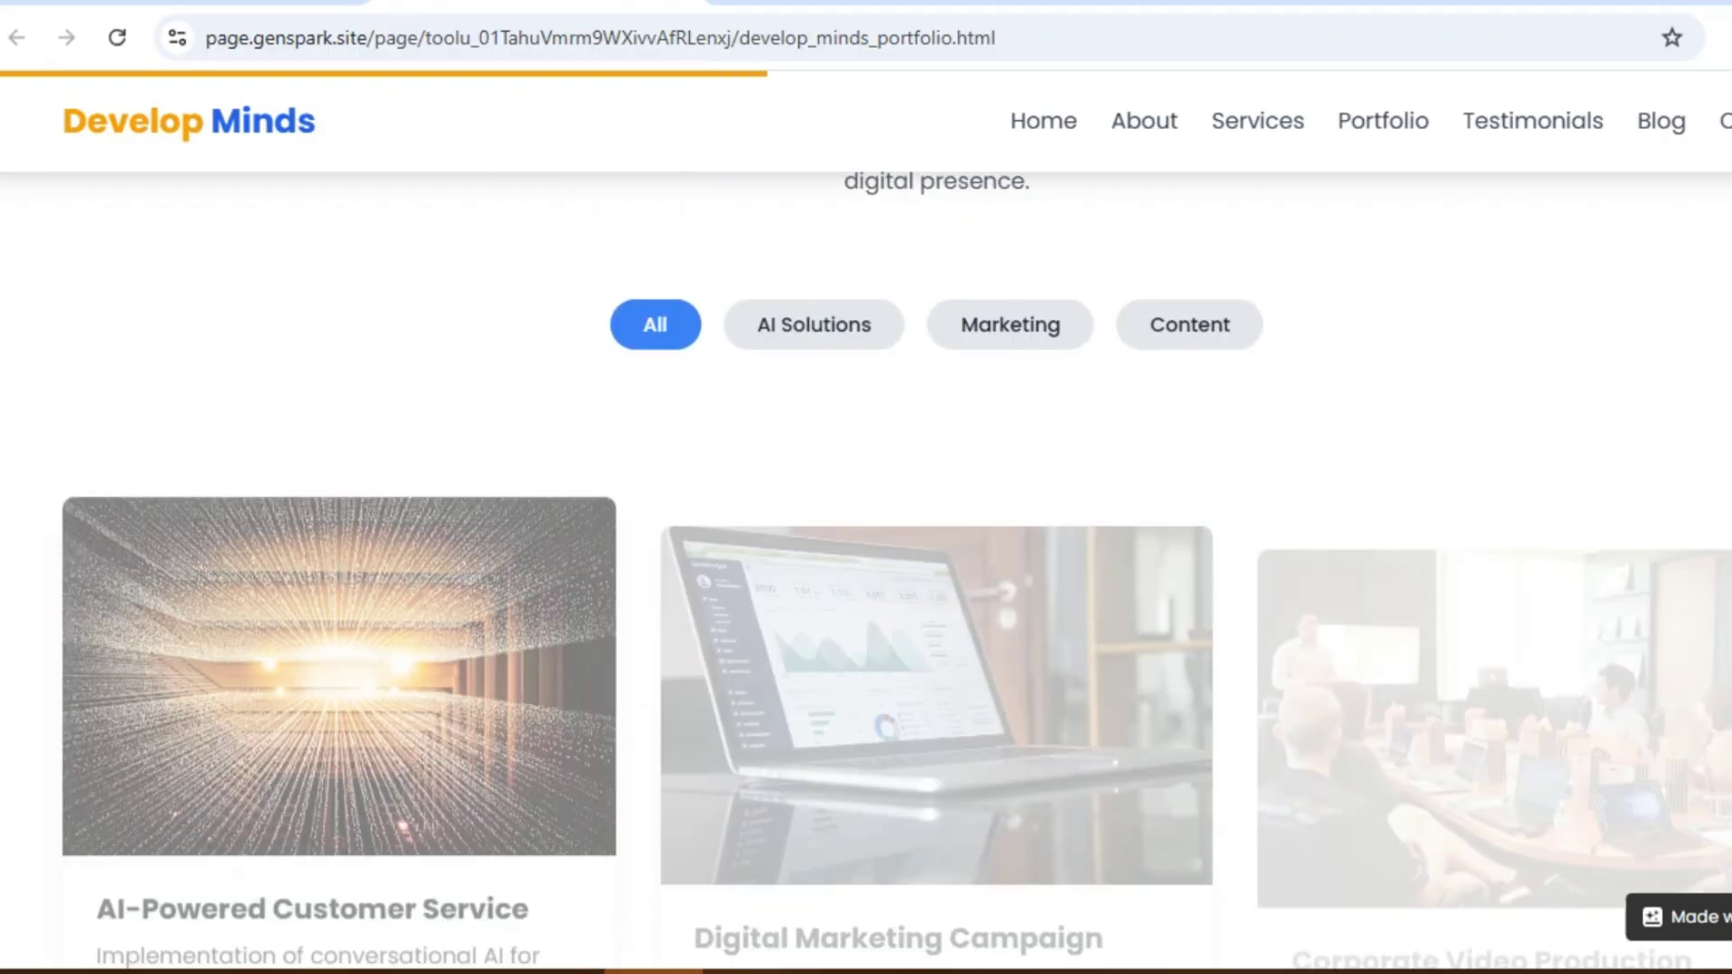
scroll(866, 542, down, 8)
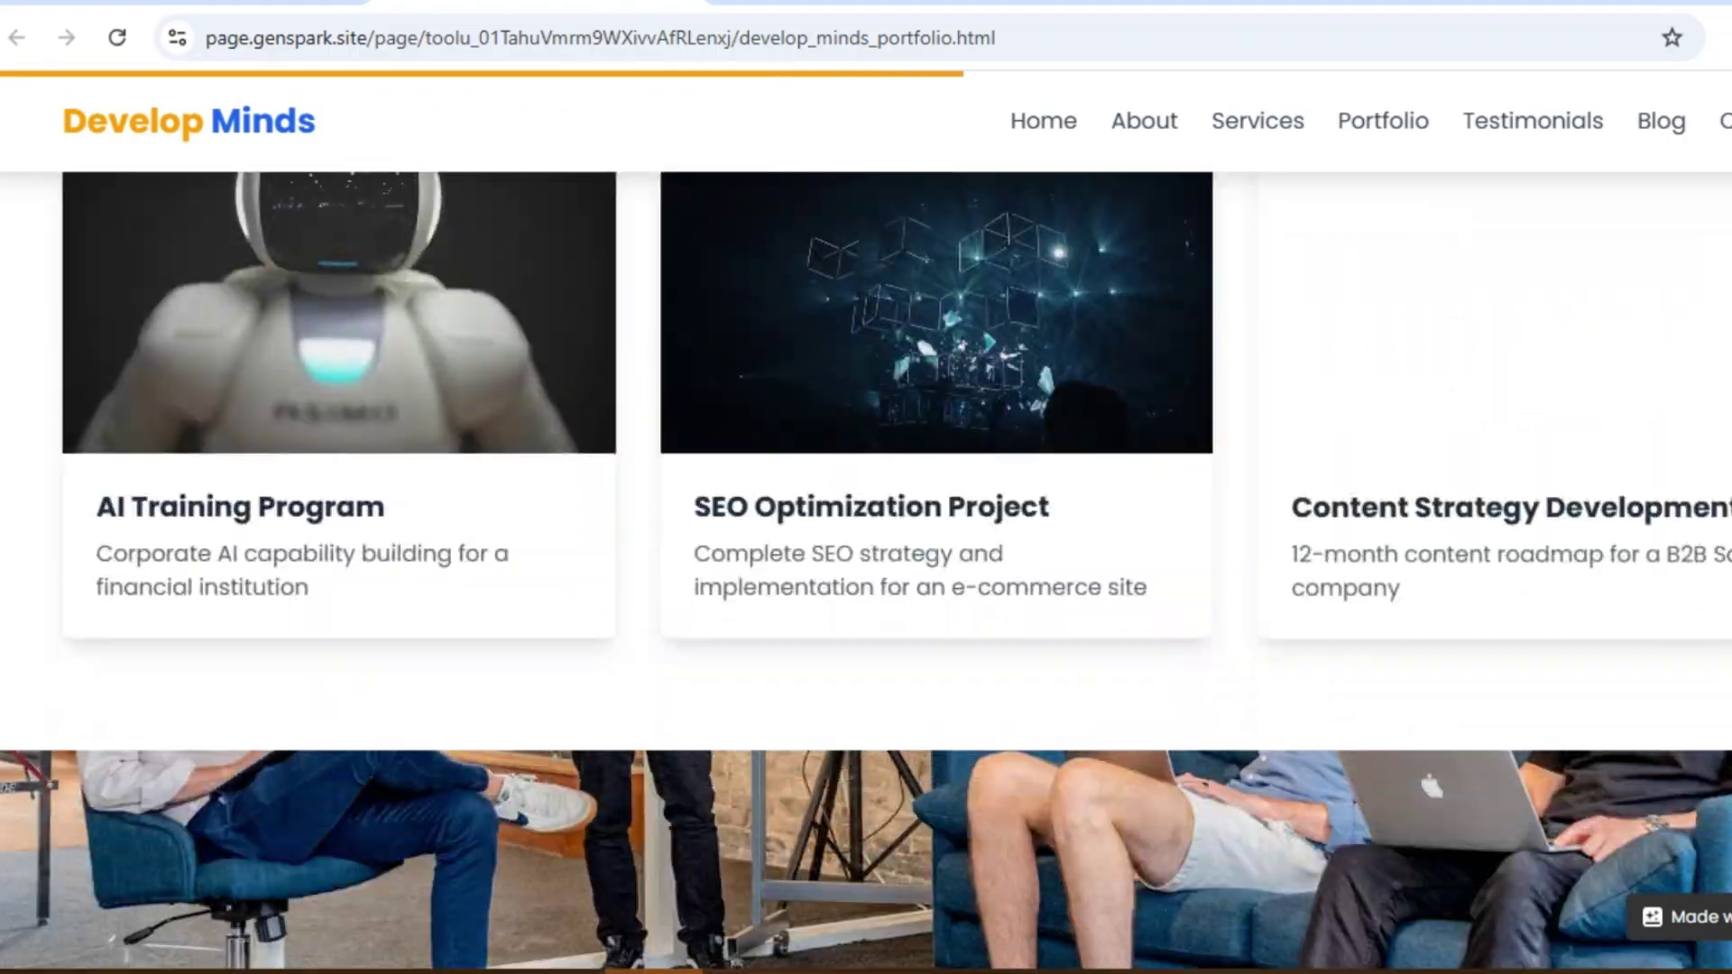
scroll(866, 541, down, 1)
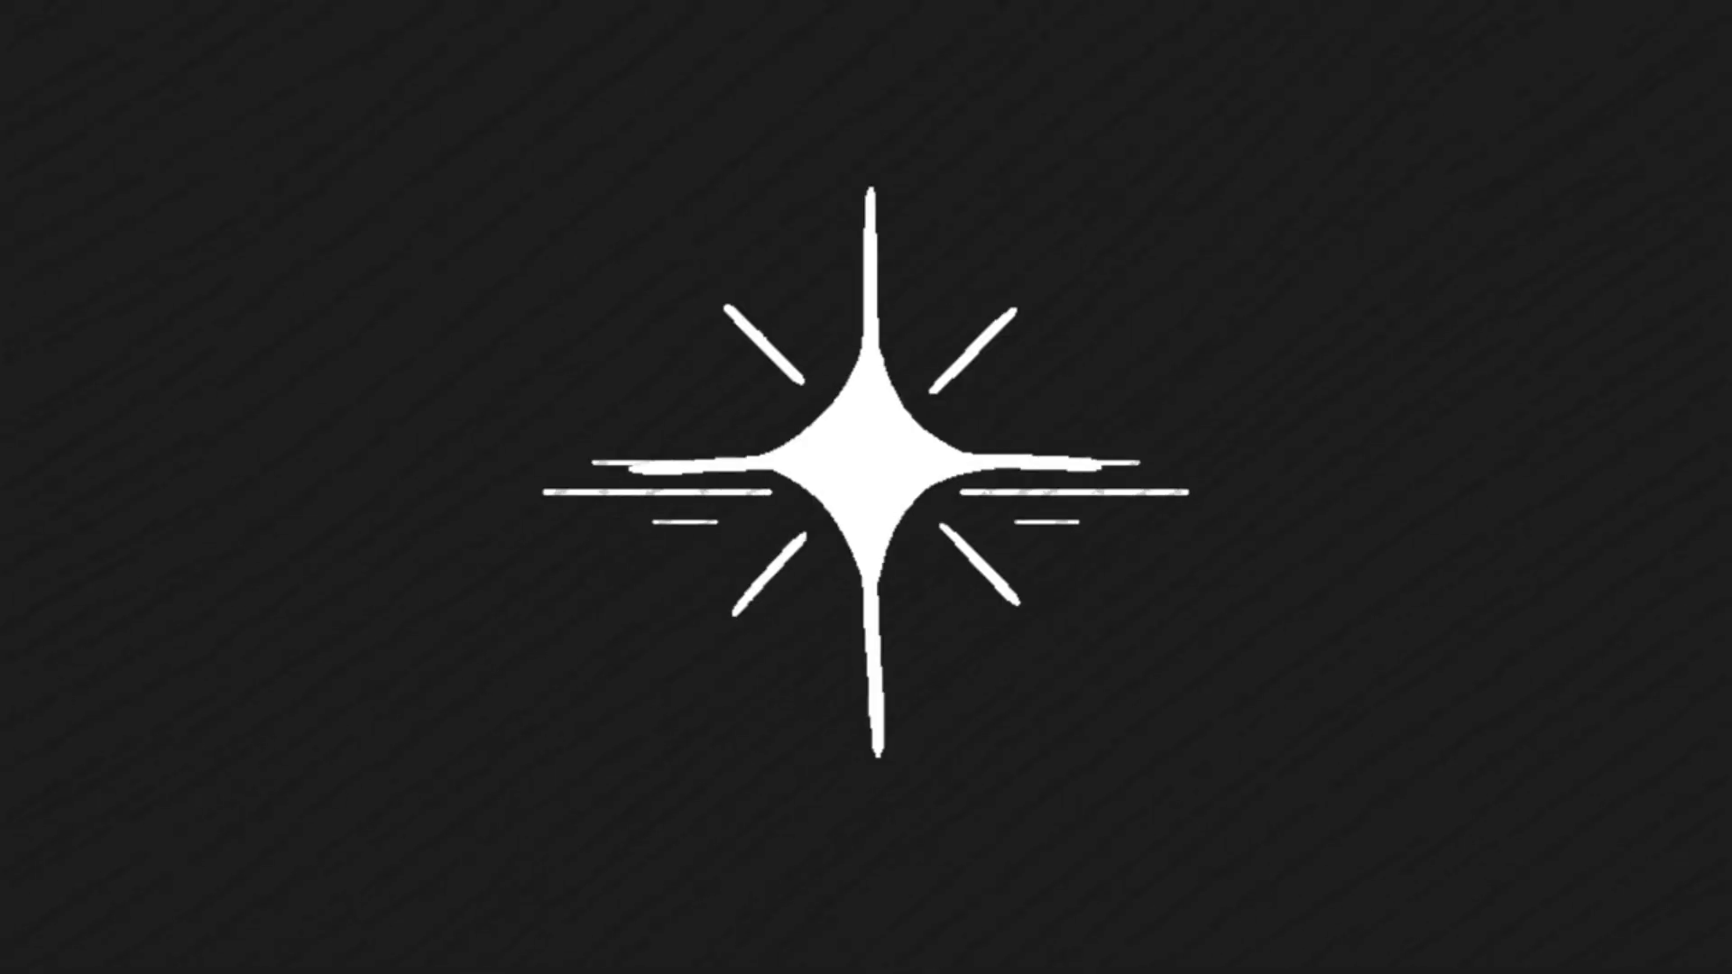